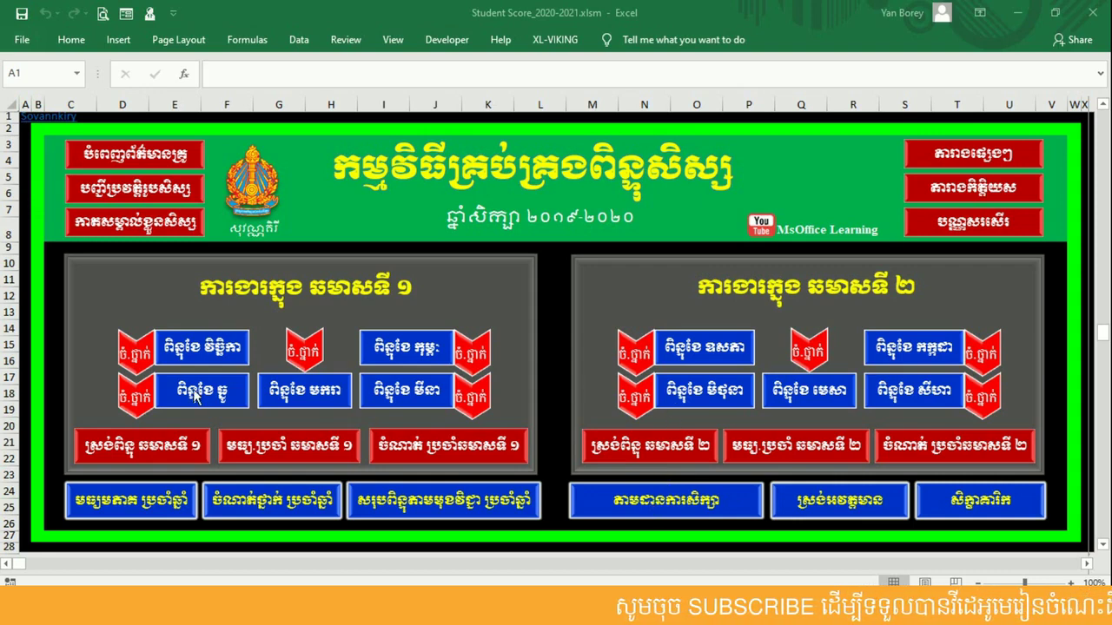
Step: Open the December ranking sheet and scroll through its 44-student list
left_click(137, 399)
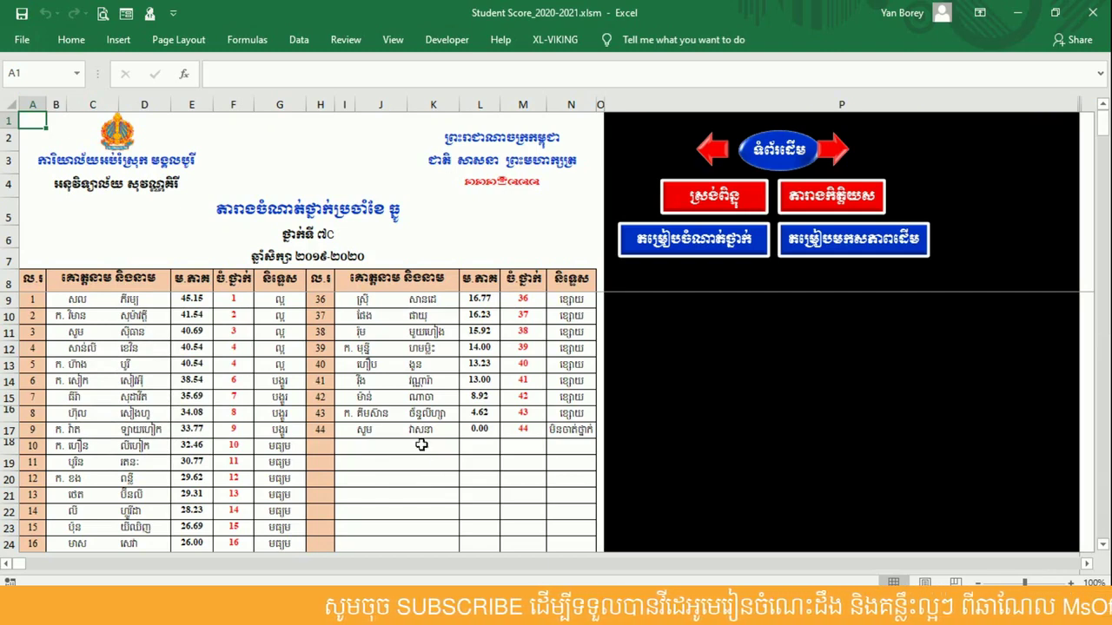
scroll(427, 428, "down", 2)
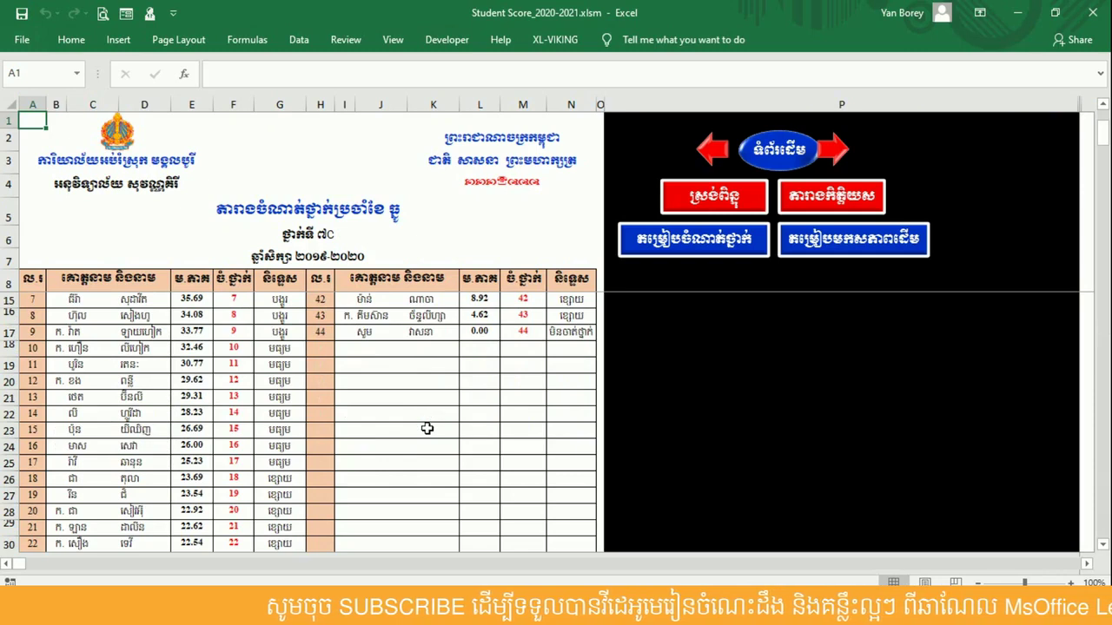
scroll(427, 428, "up", 2)
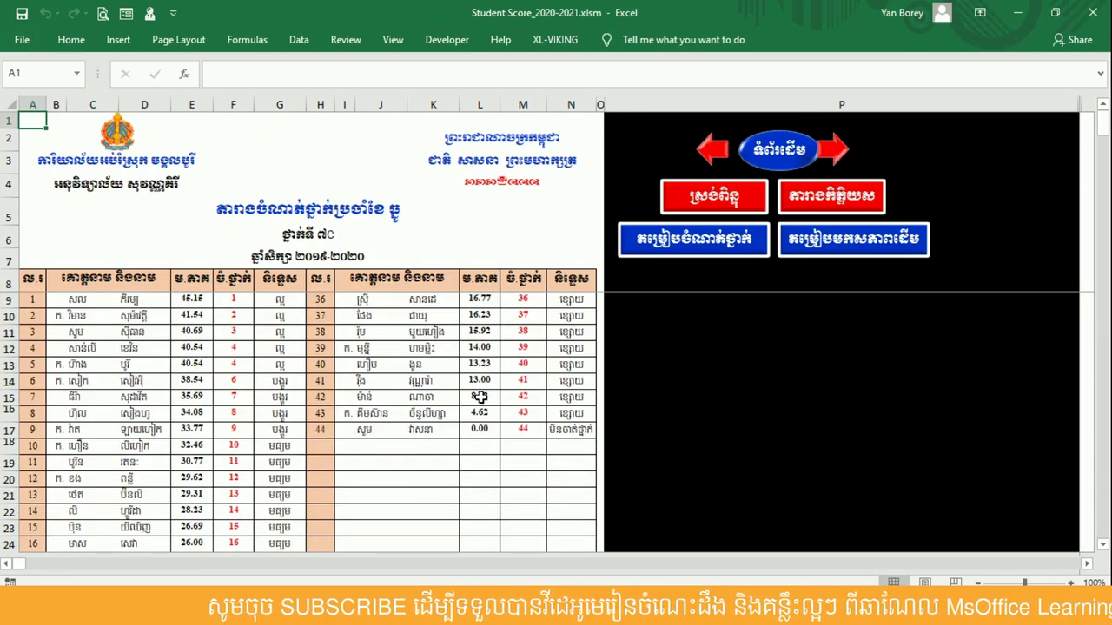
Step: Select the rank cells in column F from row 9 to inspect them, then deselect
left_click_drag(237, 298, 233, 526)
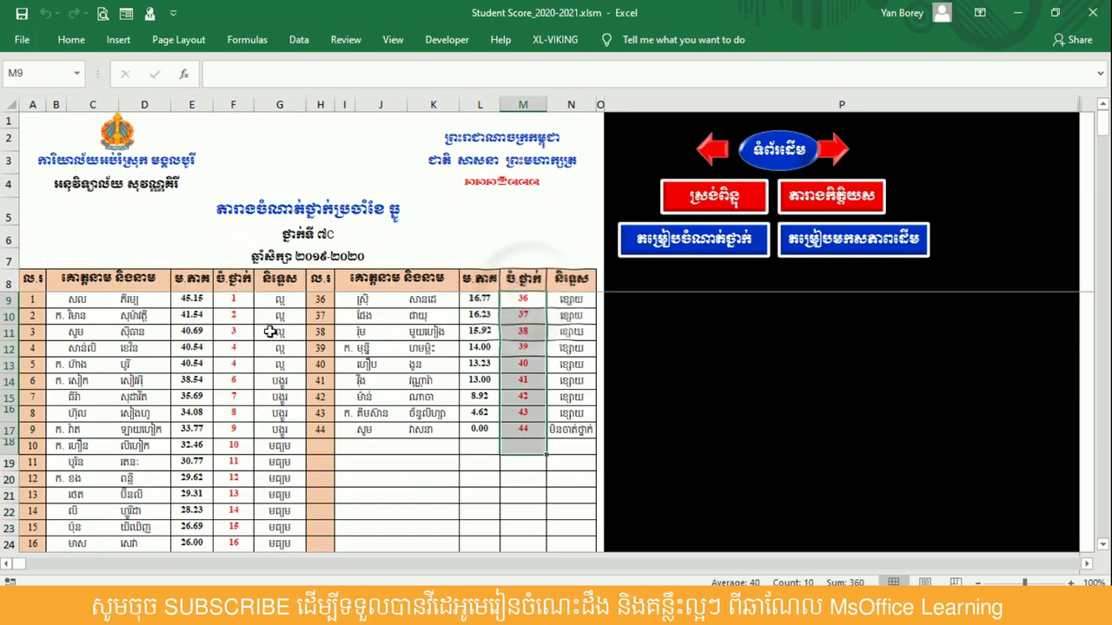
left_click_drag(233, 298, 232, 526)
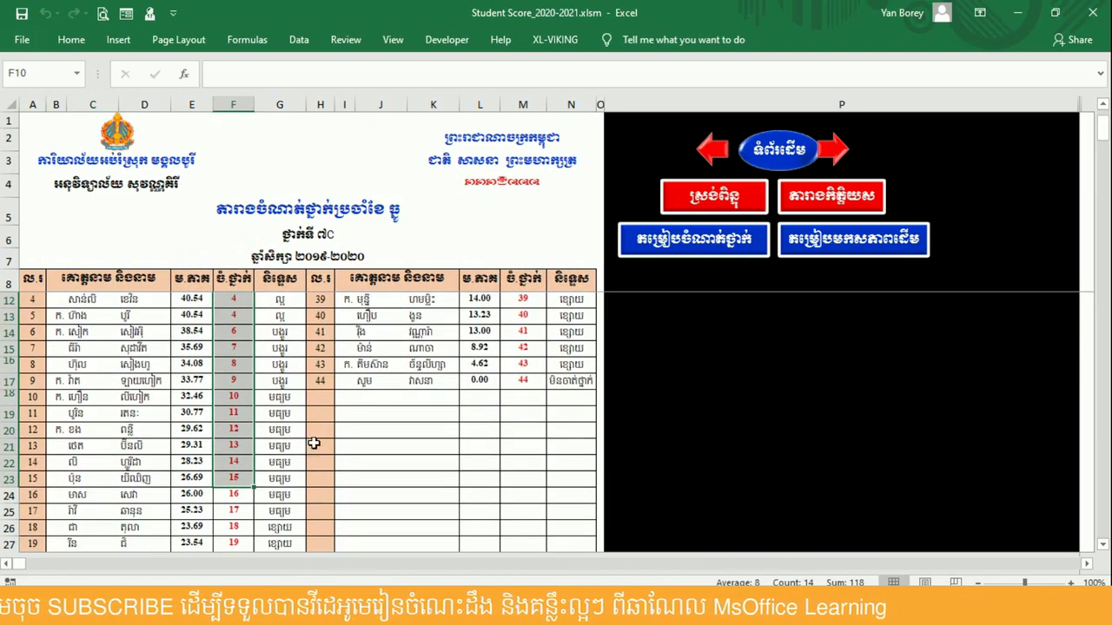
scroll(378, 456, "down", 1)
scroll(378, 456, "up", 1)
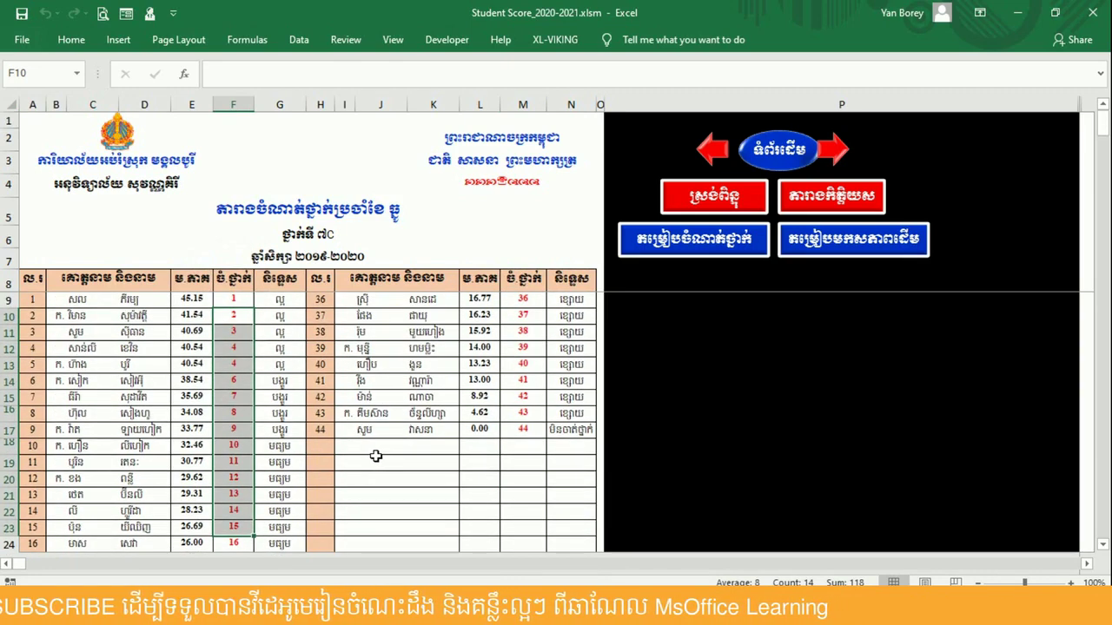
left_click_drag(233, 299, 232, 545)
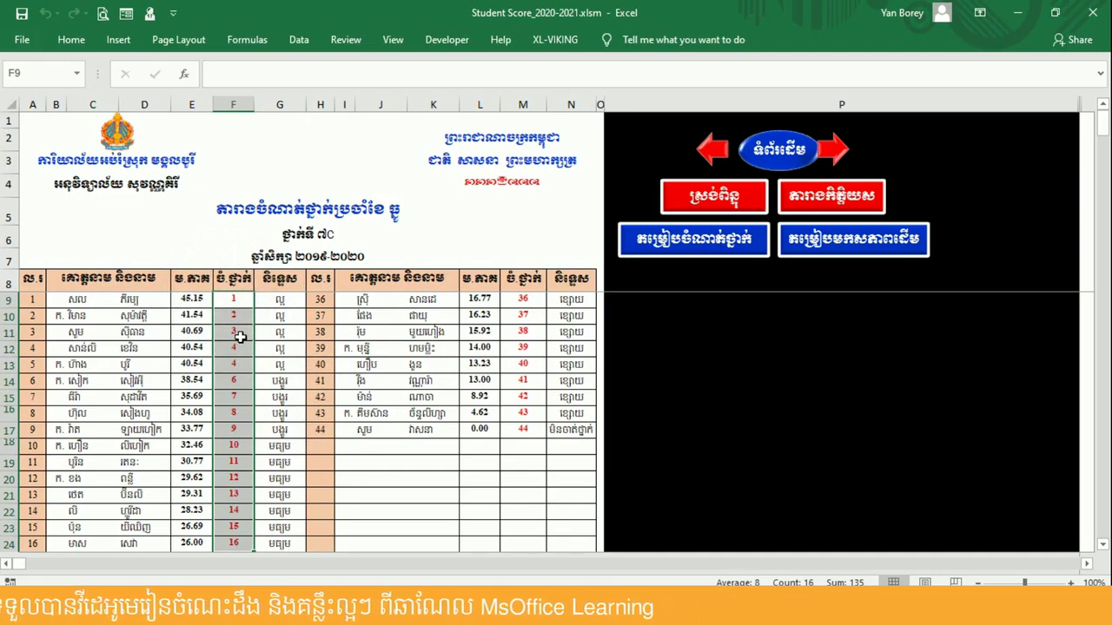
left_click(283, 346)
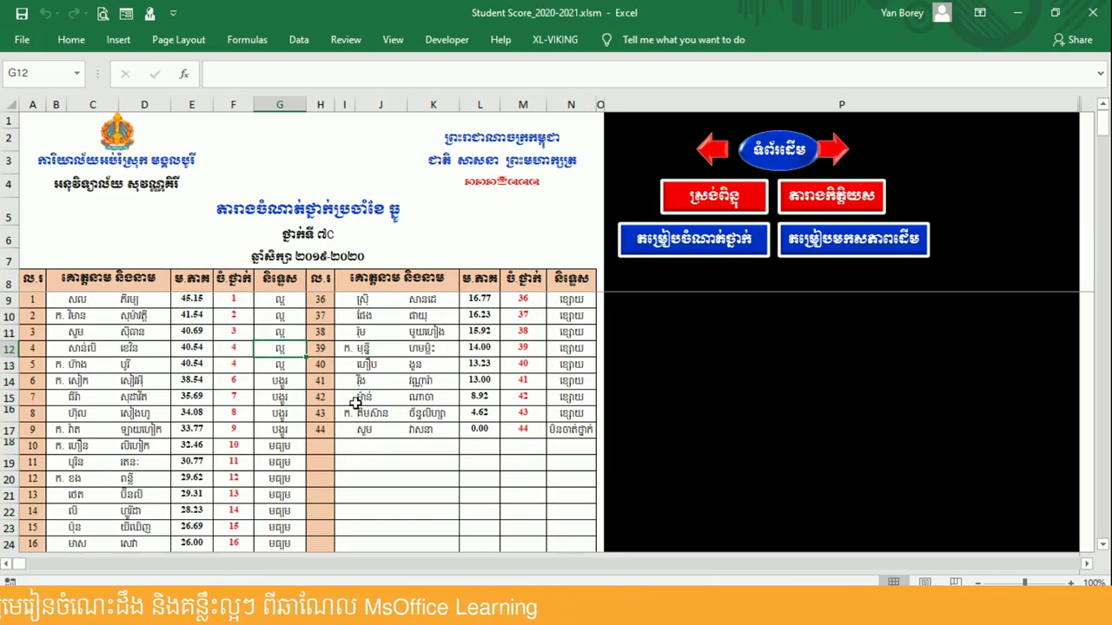
Step: Try selecting the rank cells in column F as F9:F23 and then F9:F22
left_click_drag(236, 301, 234, 542)
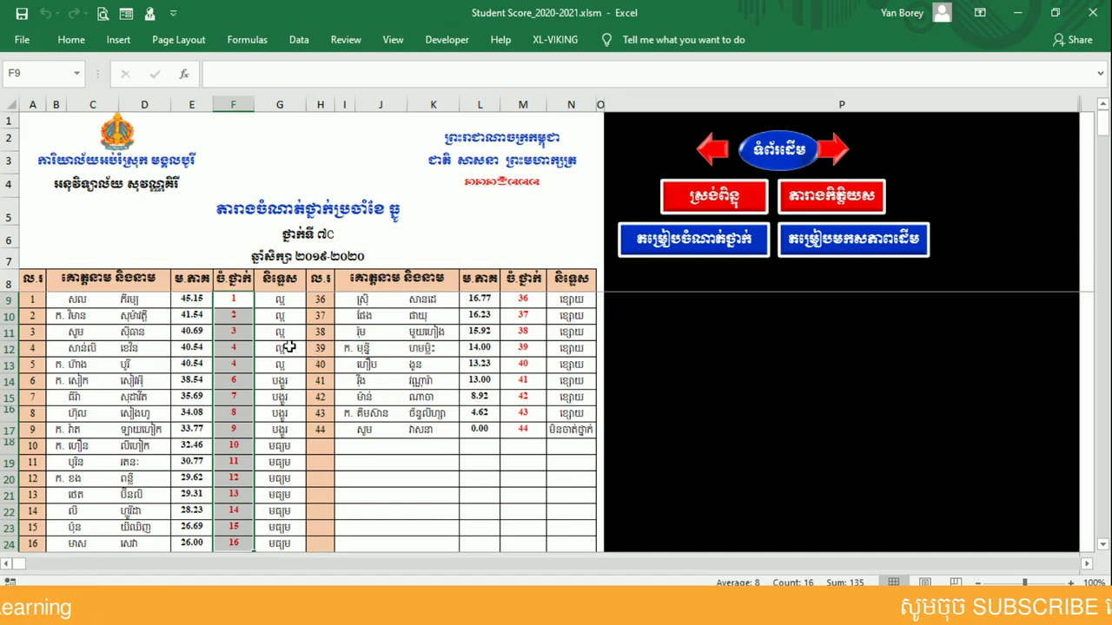
left_click_drag(235, 299, 235, 528)
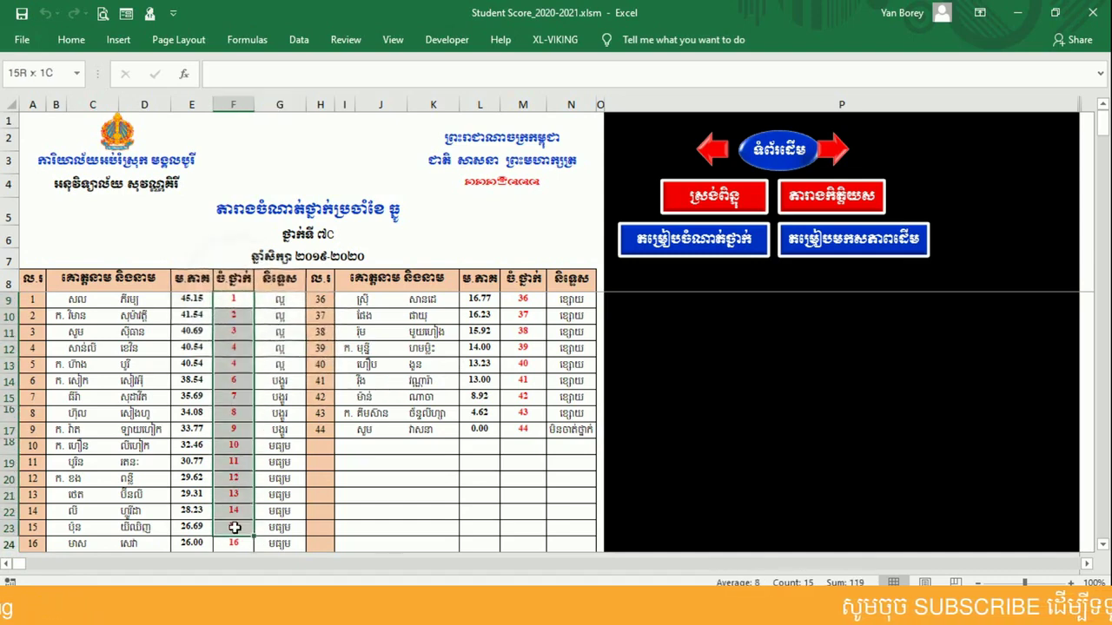
left_click(233, 315)
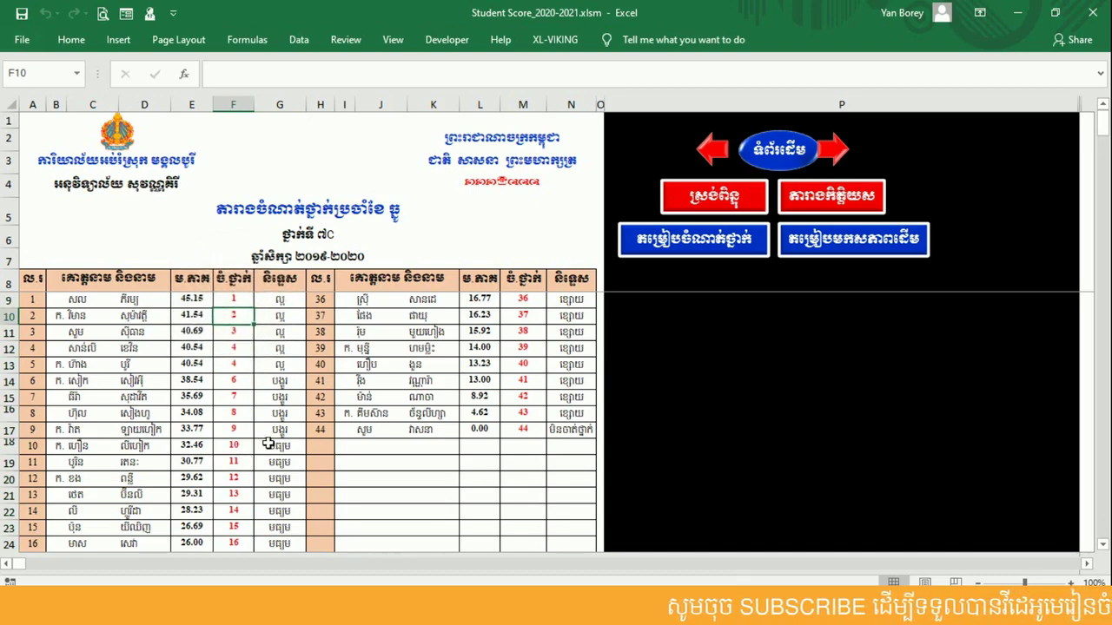
left_click_drag(232, 298, 233, 511)
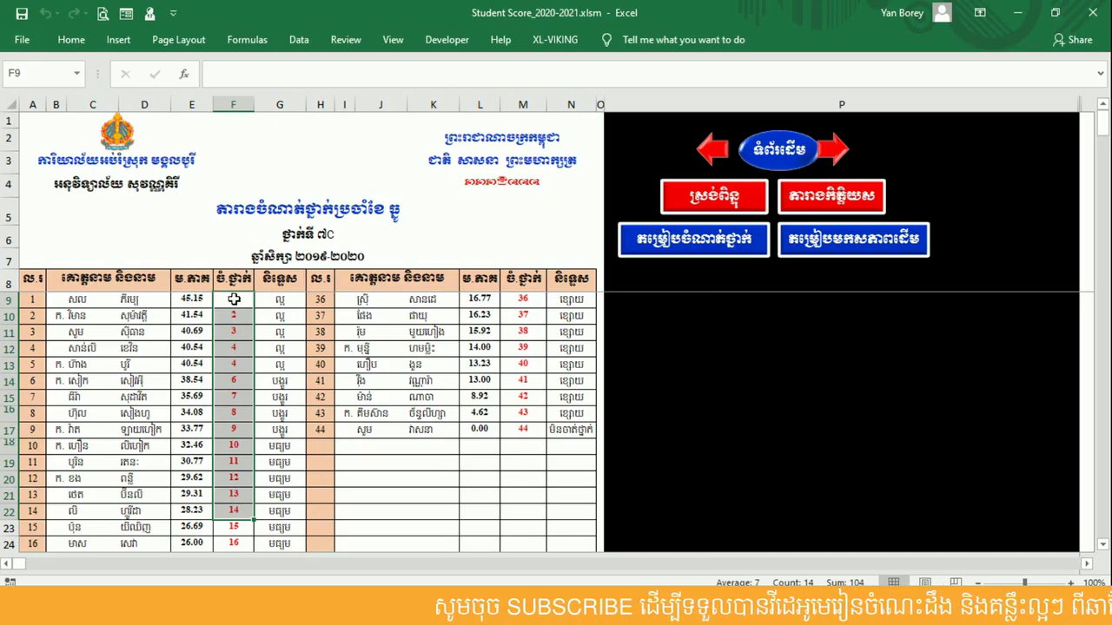
Step: Colour the averages and ranks in E9:F20 red using a Recent Colors font colour
left_click_drag(233, 299, 193, 478)
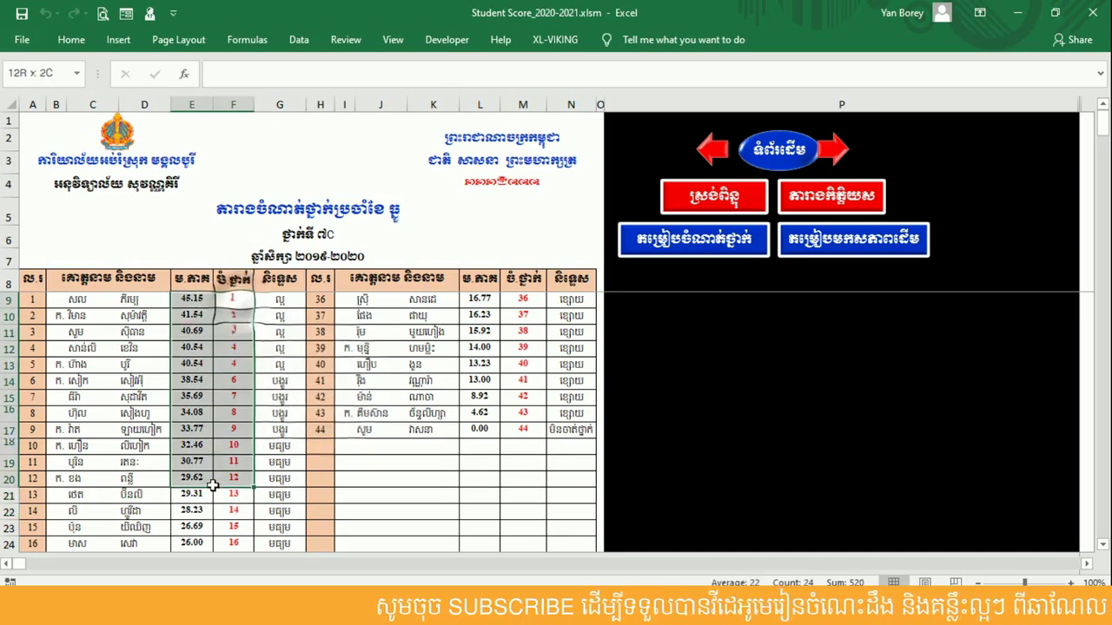
left_click(71, 39)
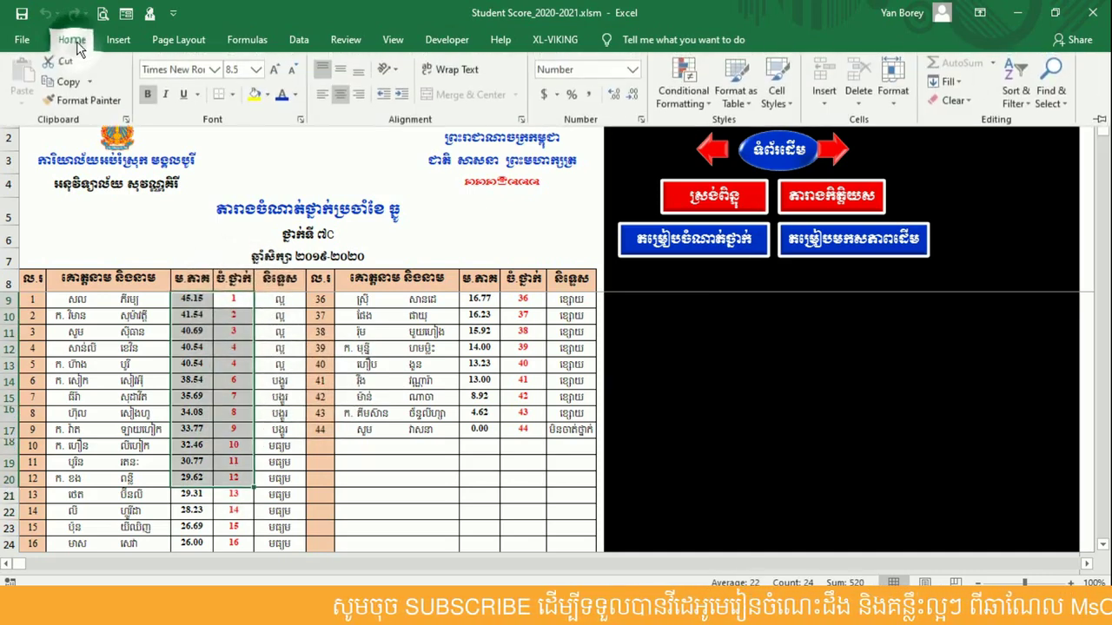
left_click(294, 96)
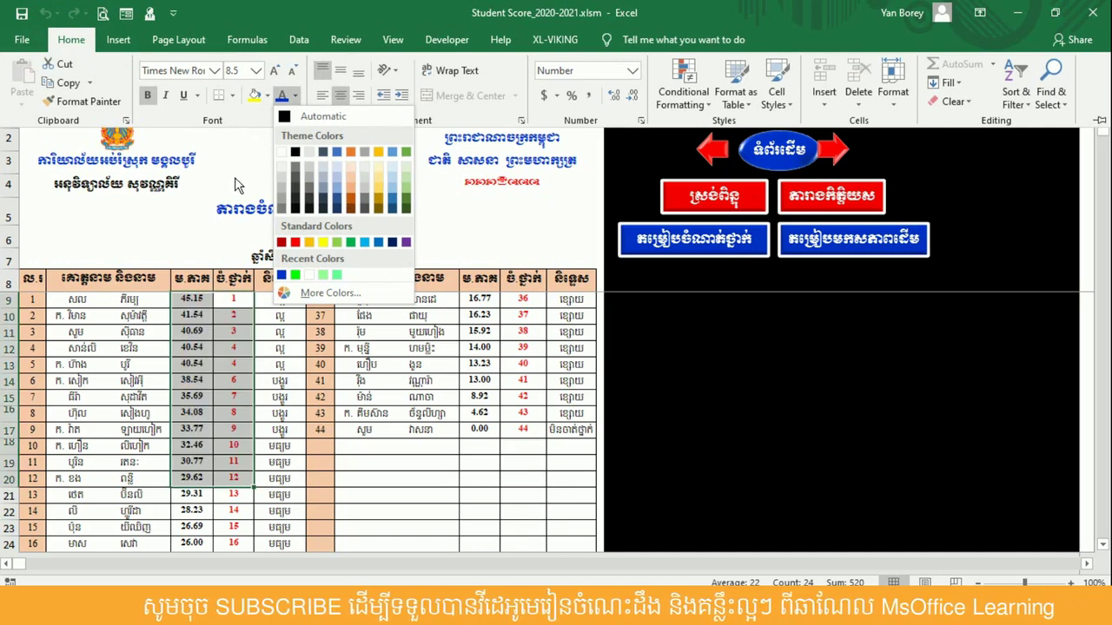
left_click(320, 195)
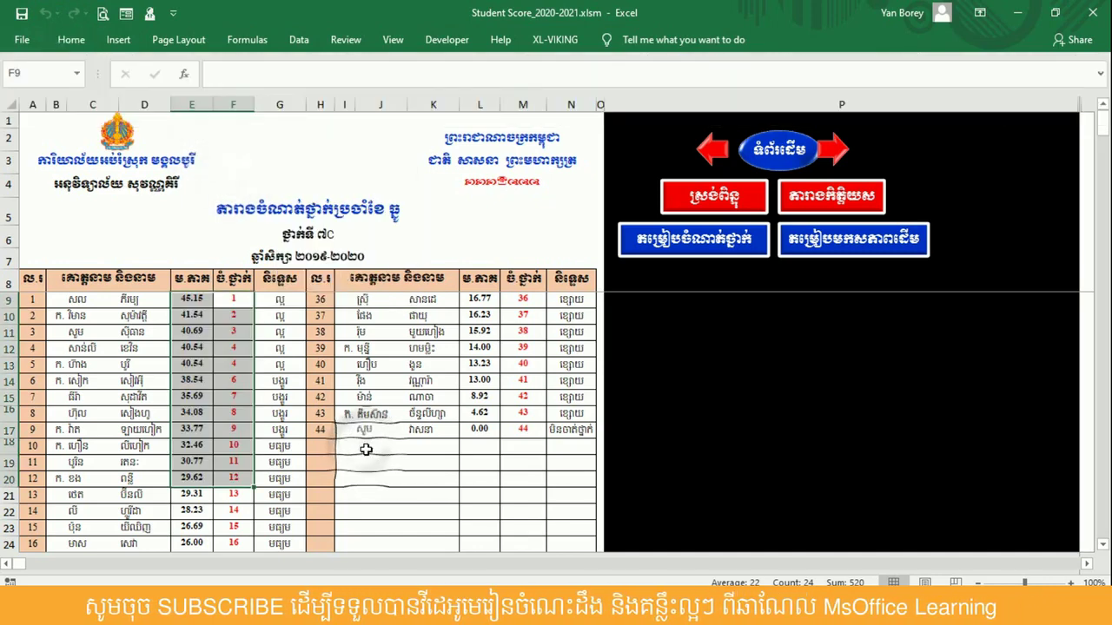
left_click(365, 448)
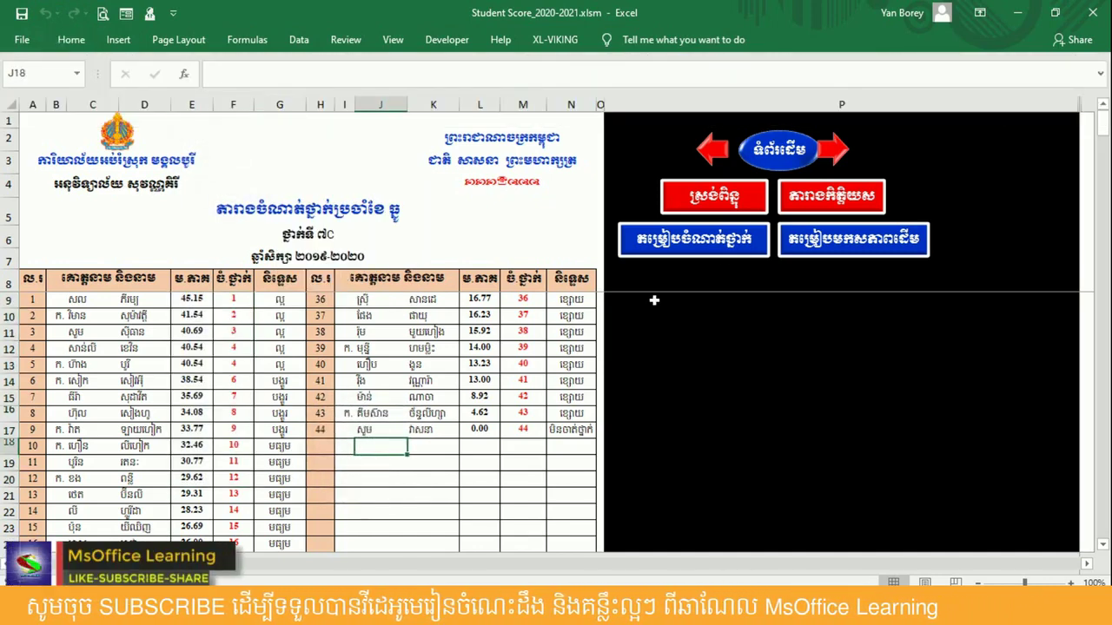
Step: Close the student score workbook with its changes saved, then open the AutoRecovered .xlsm file
left_click(779, 155)
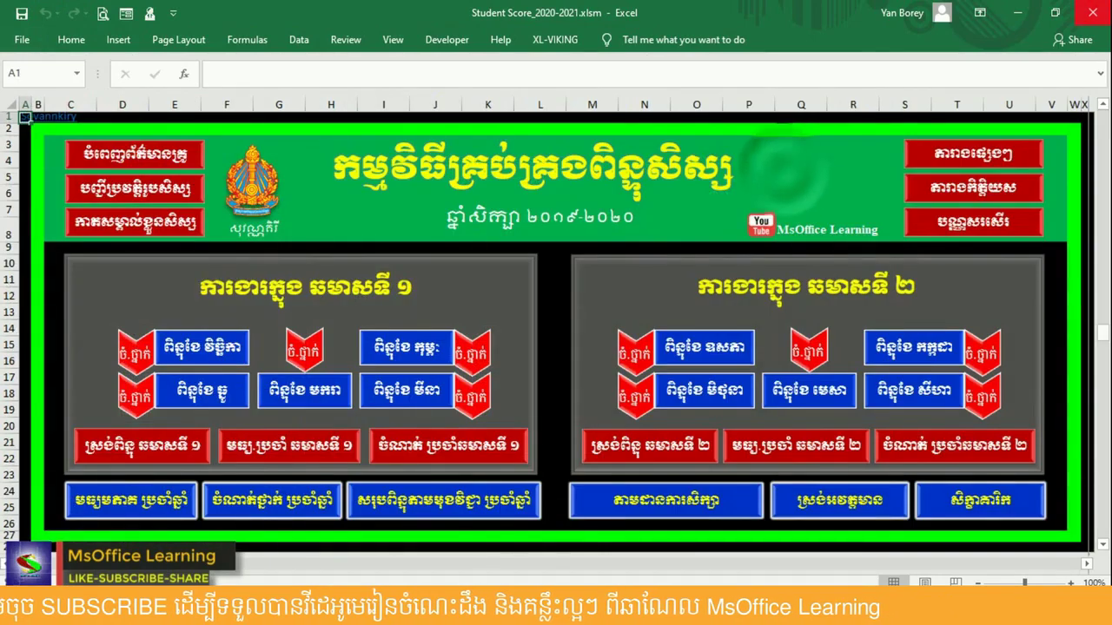
key("alt+F4")
left_click(488, 325)
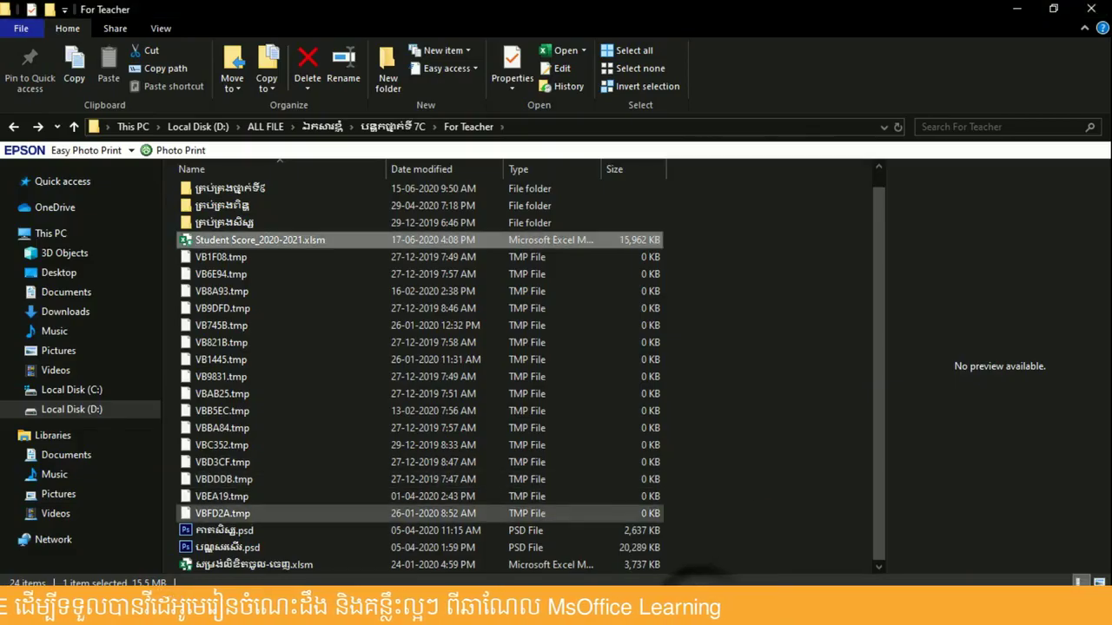
double_click(521, 565)
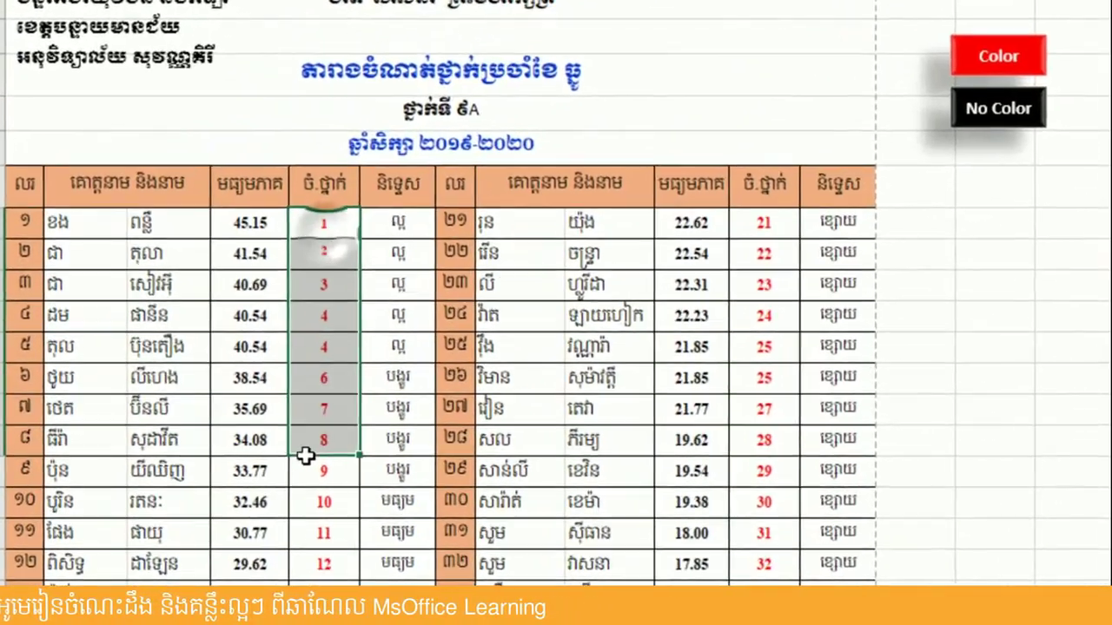
Step: Check the ranks in columns E and L, then clear both rank columns with the No Color button
left_click_drag(251, 285, 246, 461)
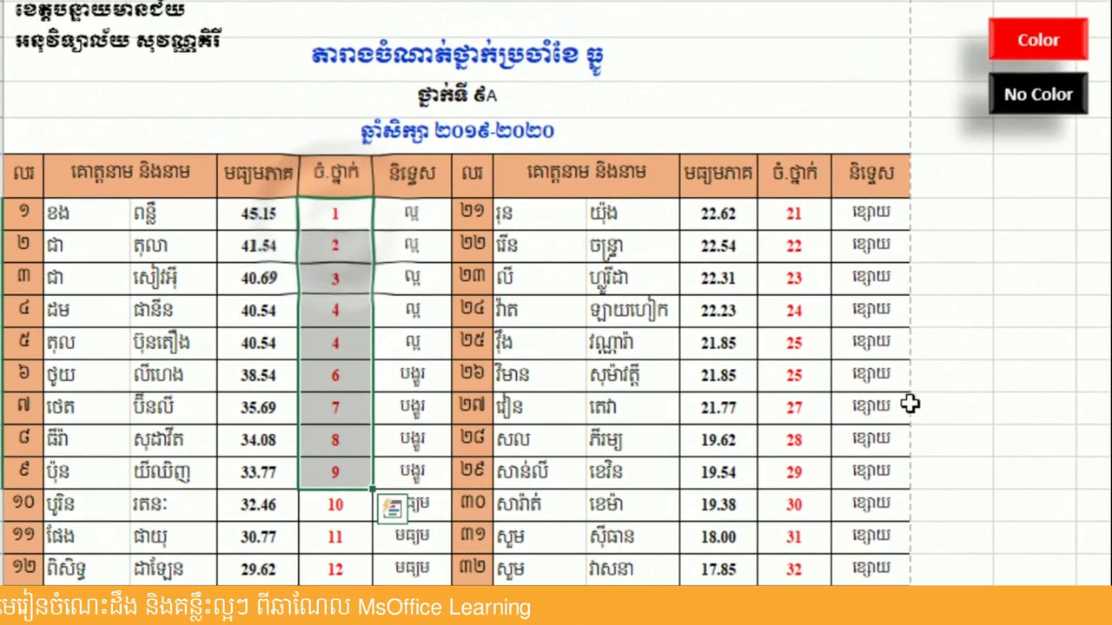
left_click_drag(610, 351, 609, 395)
left_click(753, 383)
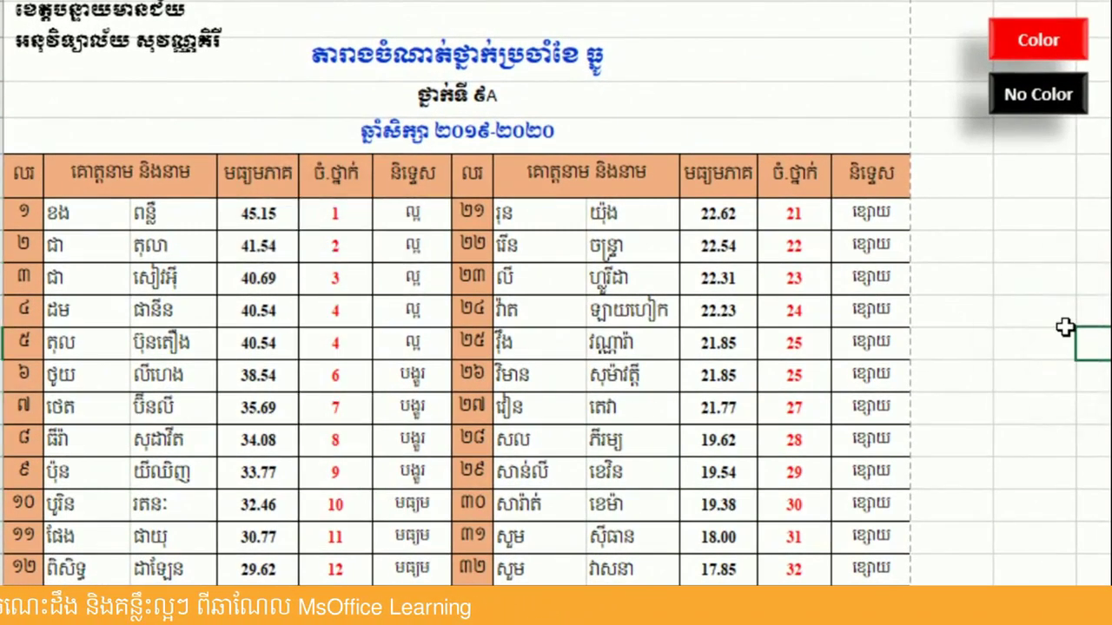
left_click(1021, 99)
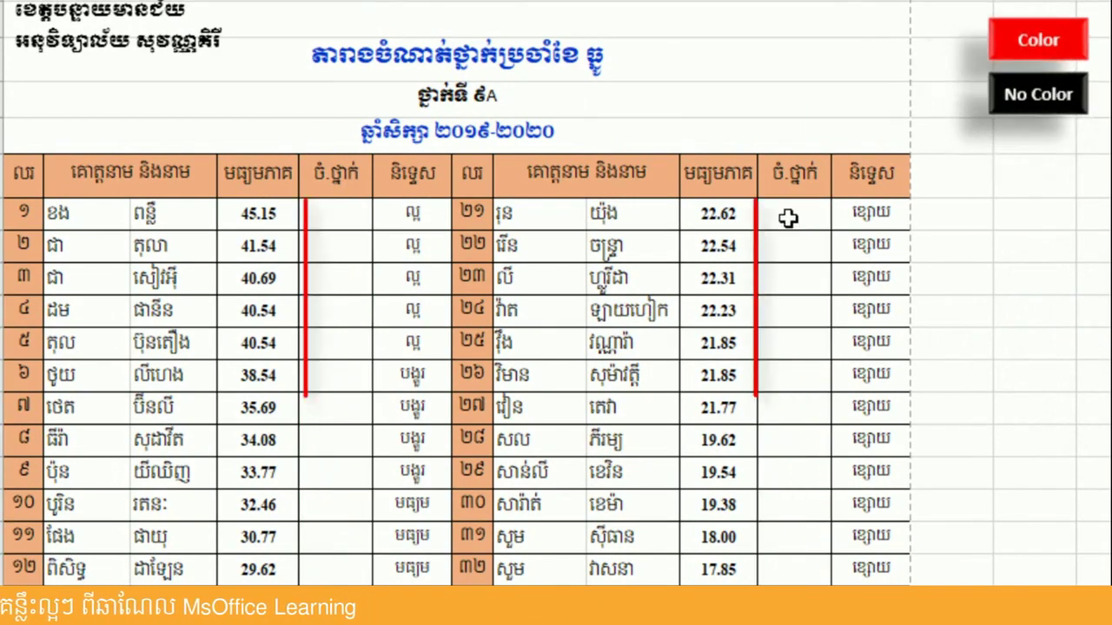
Step: Refill both rank columns with red rank numbers using the Color button
left_click_drag(788, 218, 784, 516)
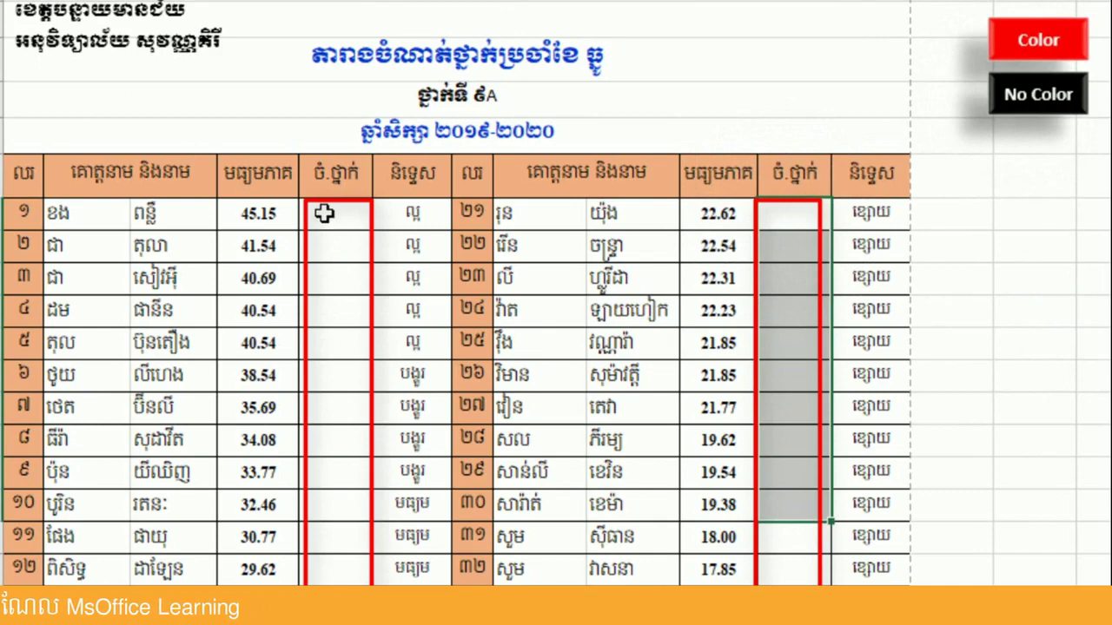
left_click(969, 236)
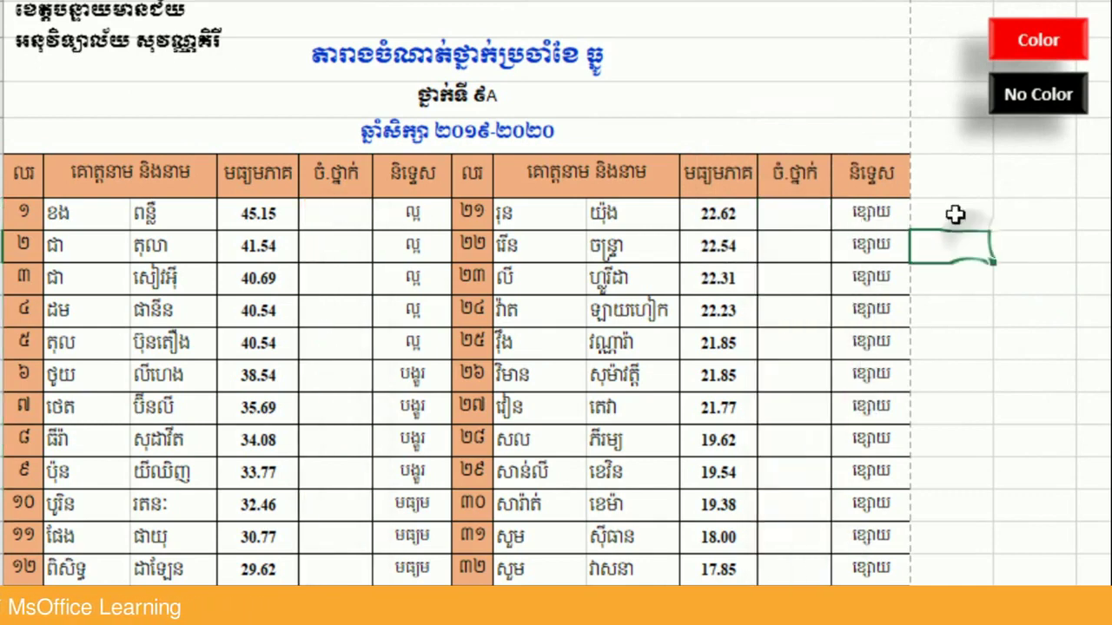
left_click(1038, 48)
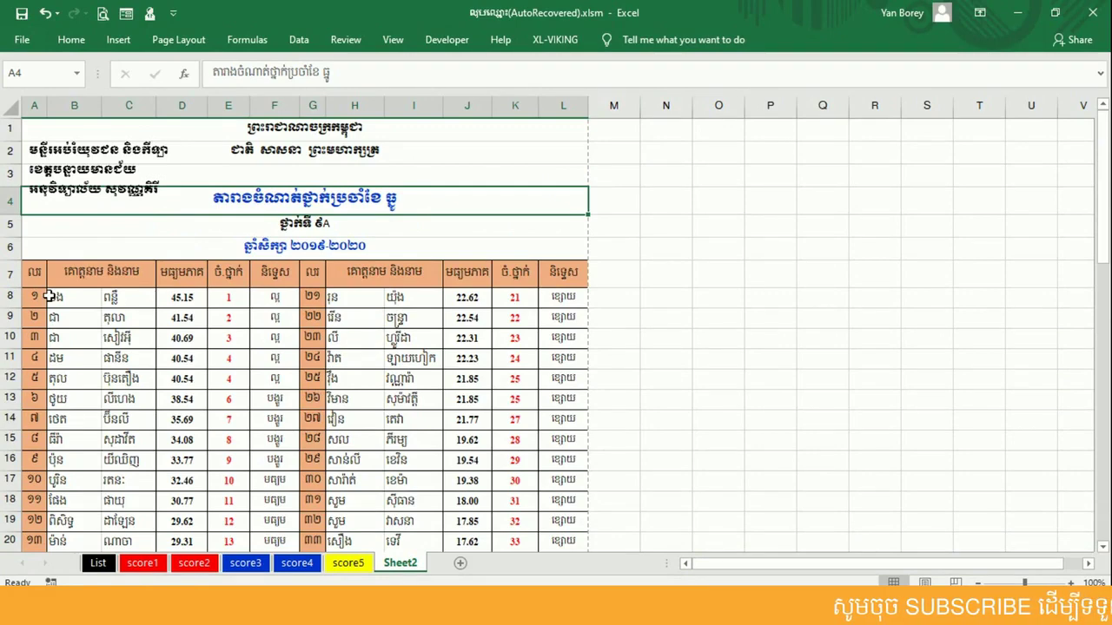
left_click_drag(49, 296, 515, 540)
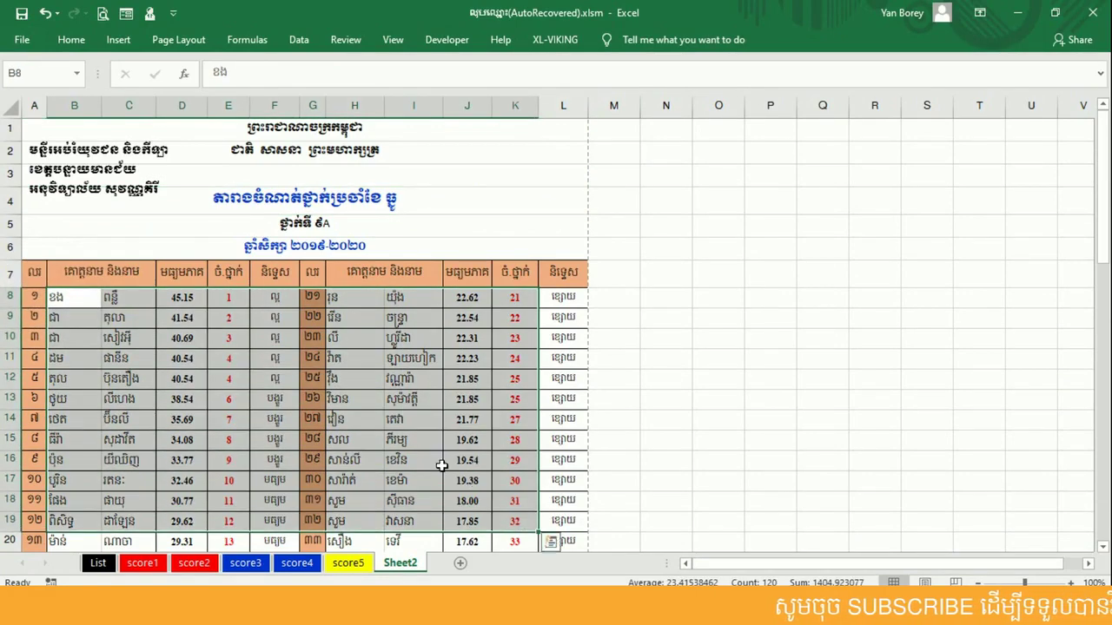
left_click(235, 337)
left_click_drag(229, 297, 230, 440)
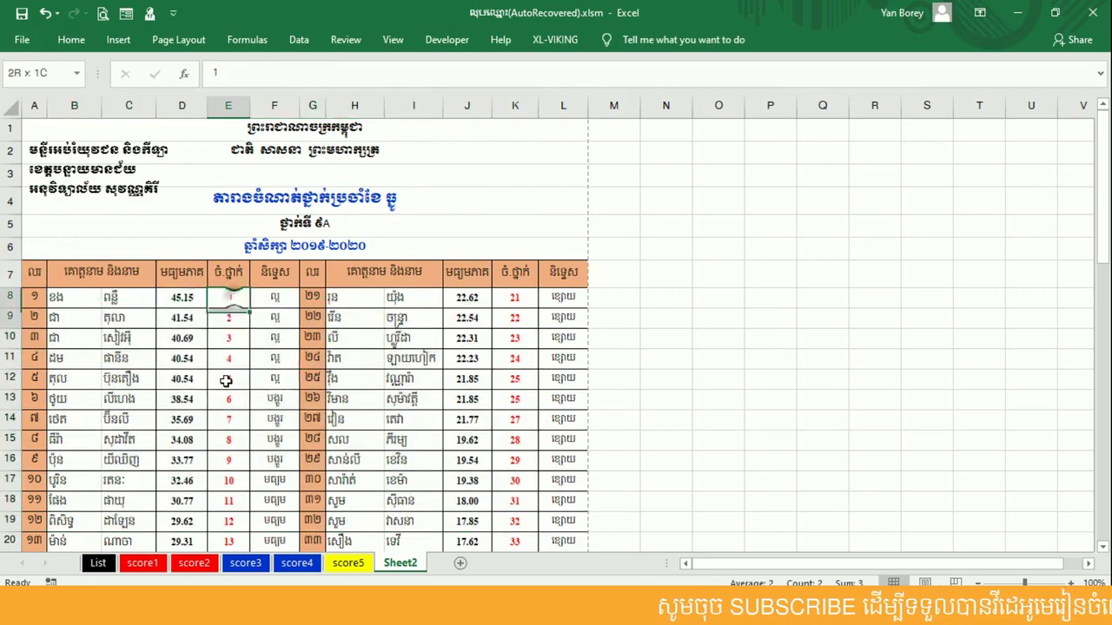
left_click(303, 374)
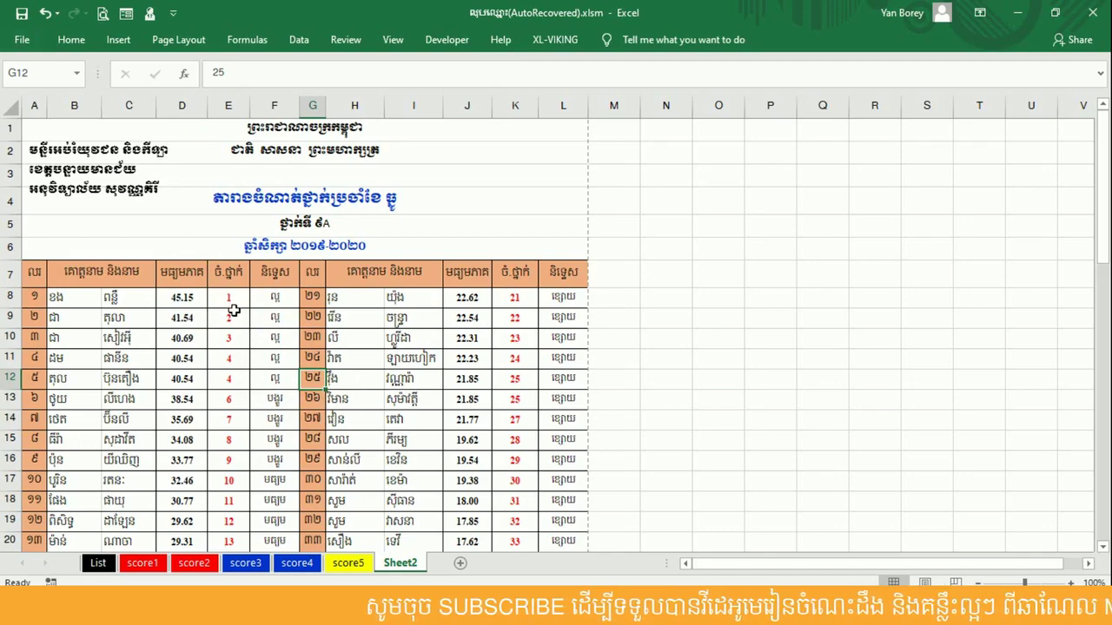
scroll(352, 357, "down", 3)
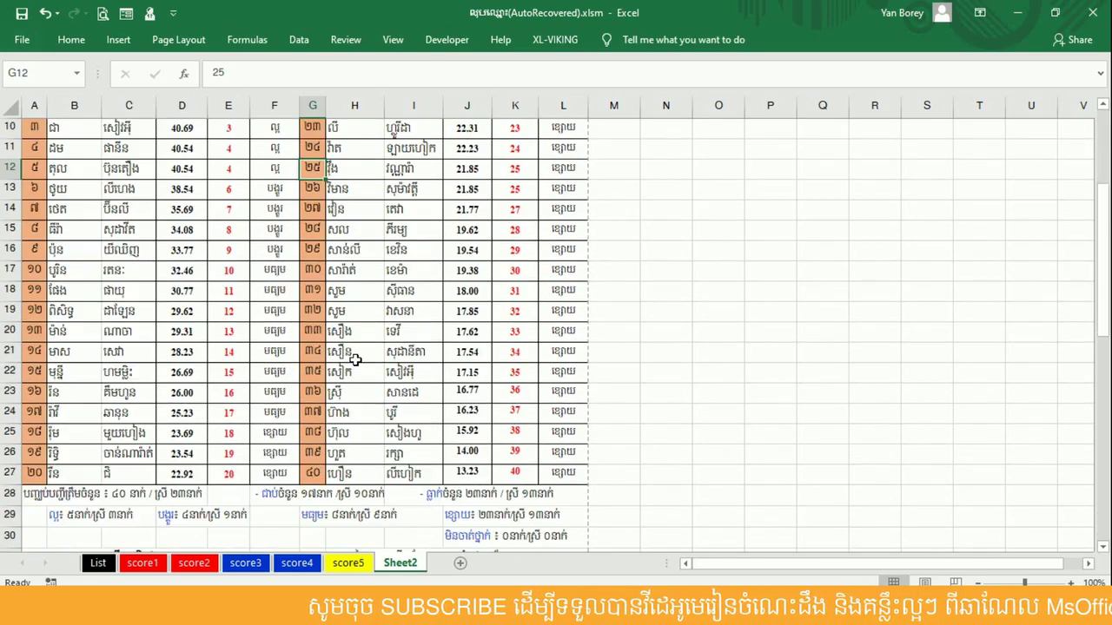
scroll(355, 360, "up", 3)
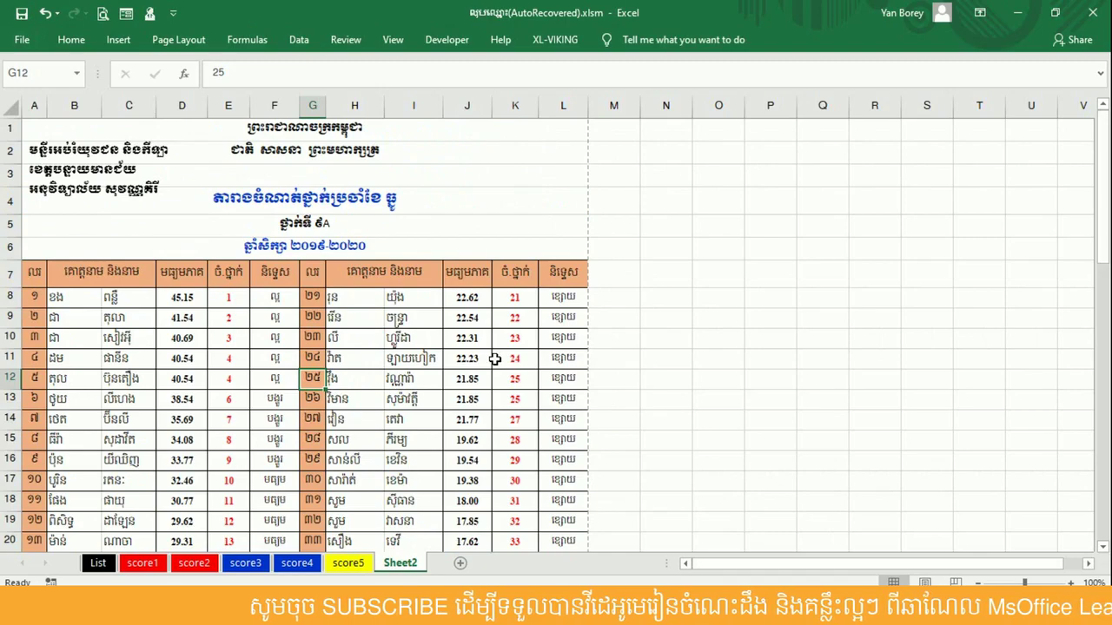
mouse_move(33, 126)
left_mouse_down()
mouse_move(344, 565)
mouse_move(352, 432)
left_mouse_up()
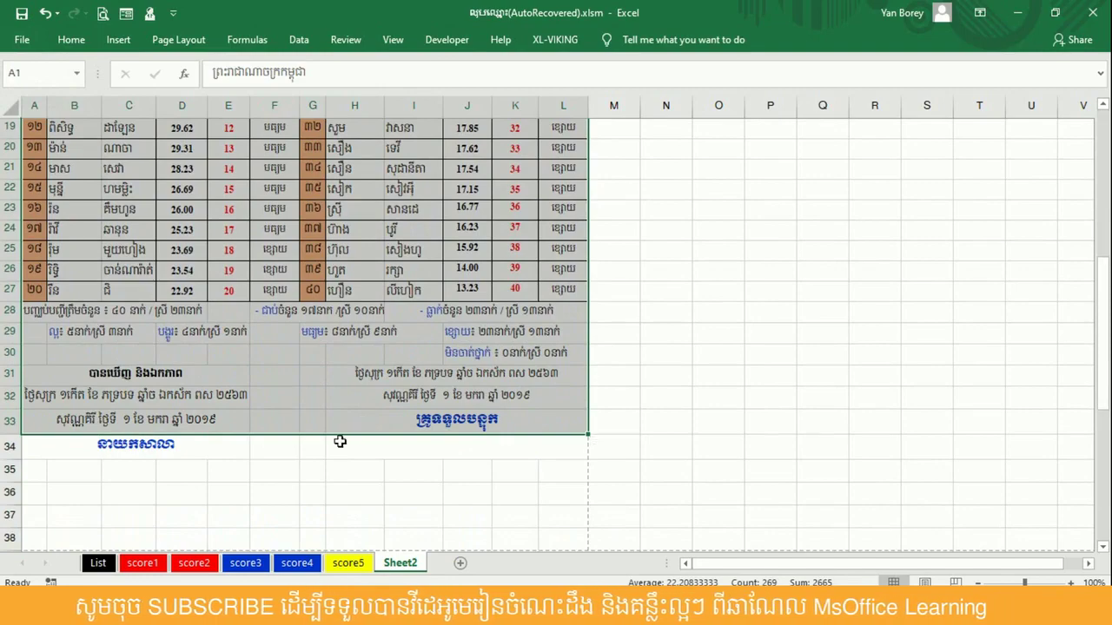
left_click(310, 467)
scroll(310, 467, "up", 6)
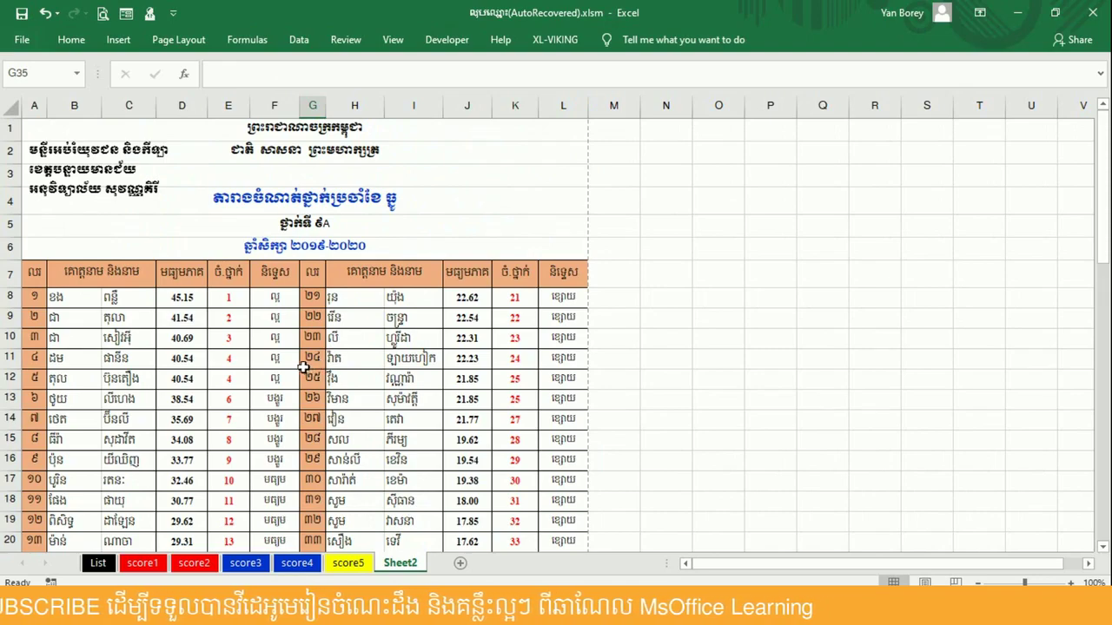
scroll(243, 344, "down", 5)
scroll(235, 414, "down", 1)
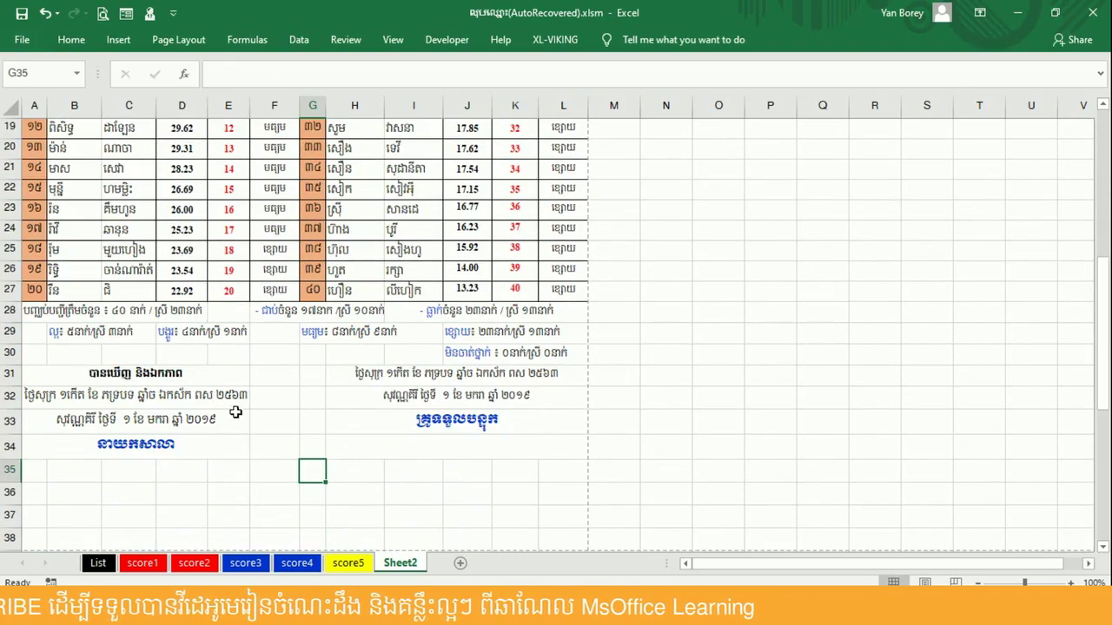
scroll(259, 348, "up", 4)
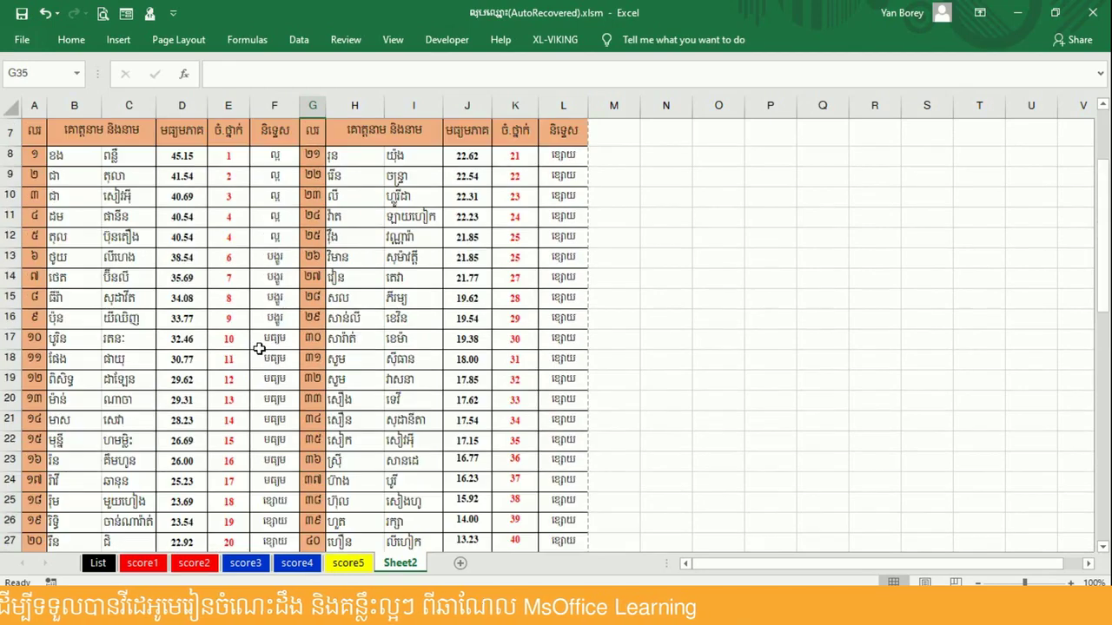
scroll(258, 347, "up", 3)
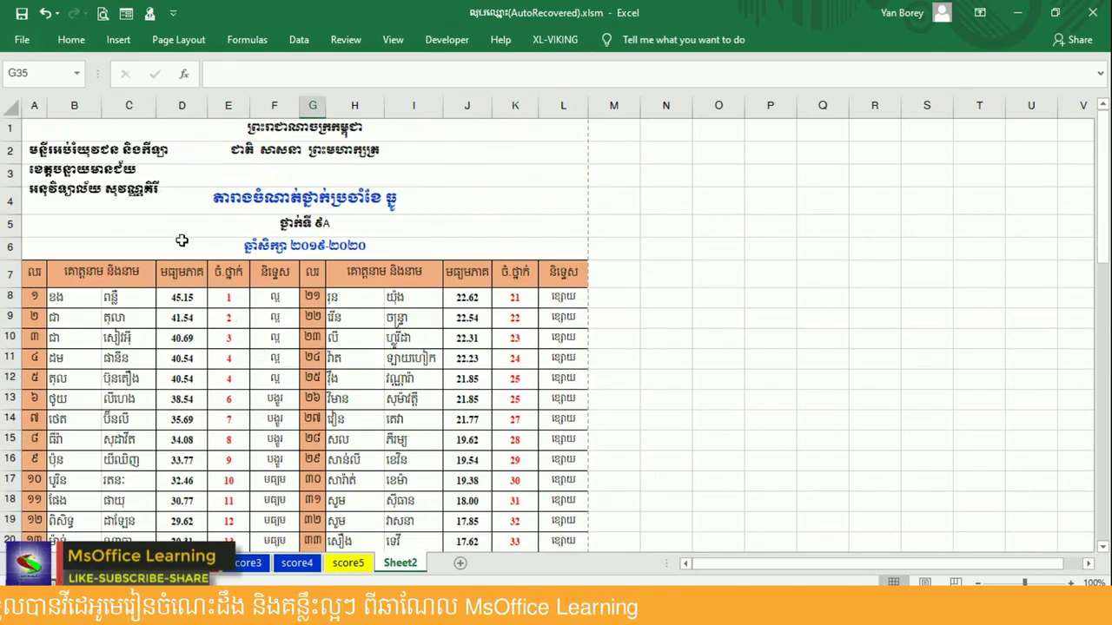
left_click_drag(34, 128, 589, 533)
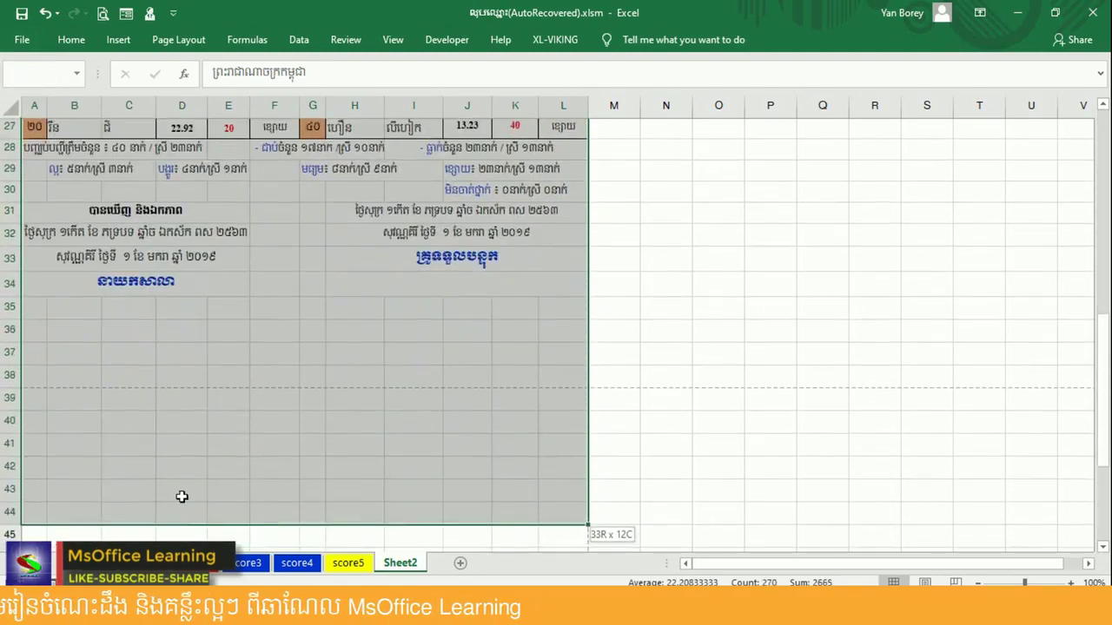
left_click_drag(589, 534, 189, 282)
scroll(186, 350, "down", 1)
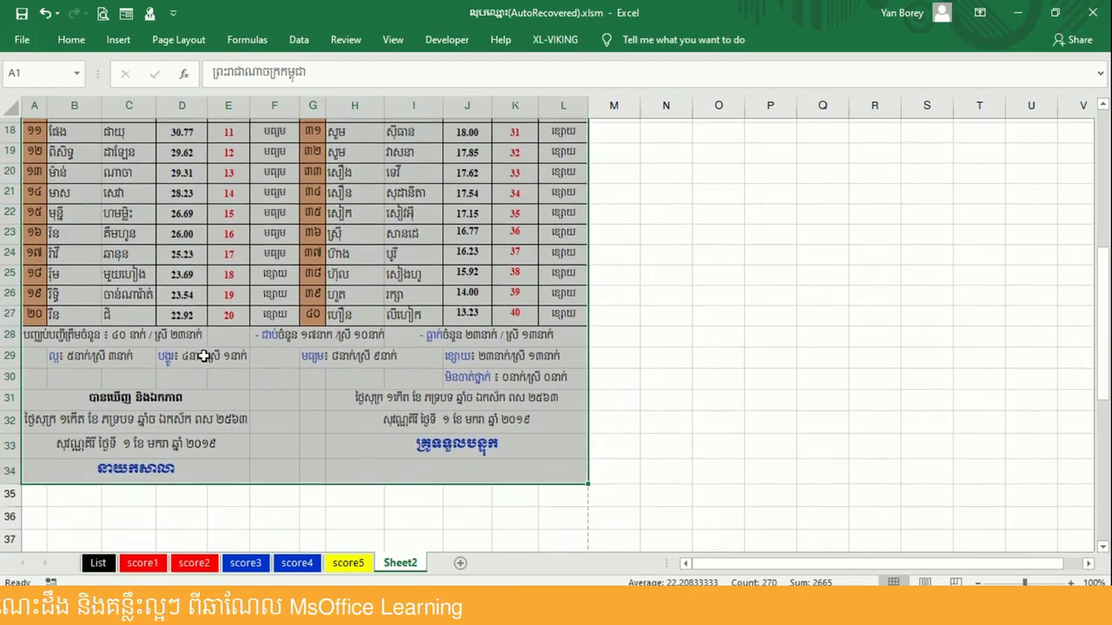
left_click(441, 474)
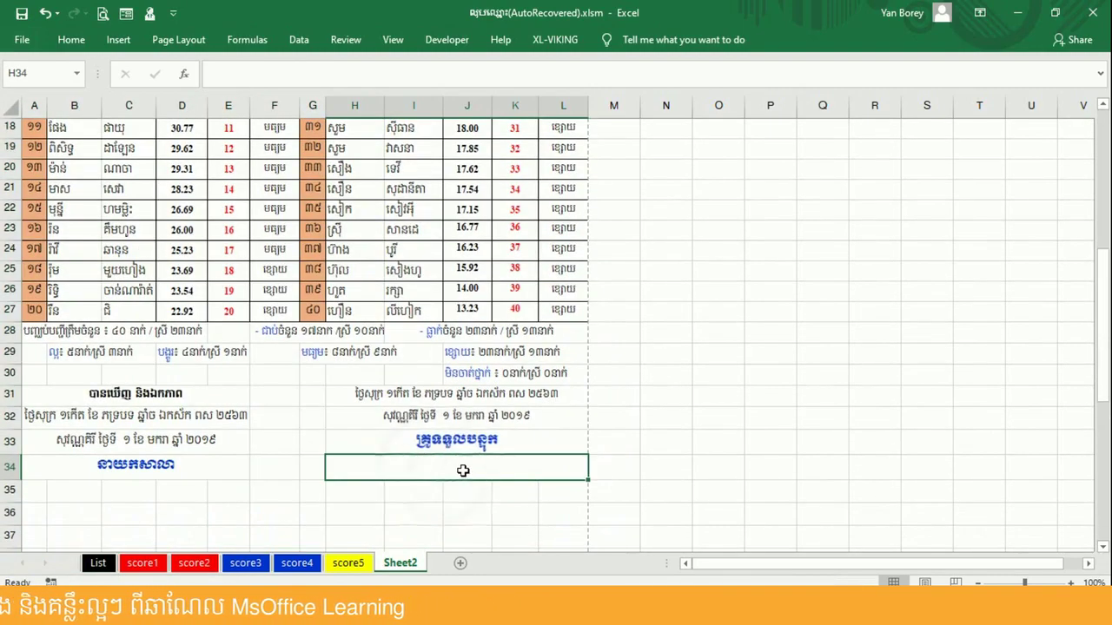
type("dfgfgdfg")
left_click(445, 496)
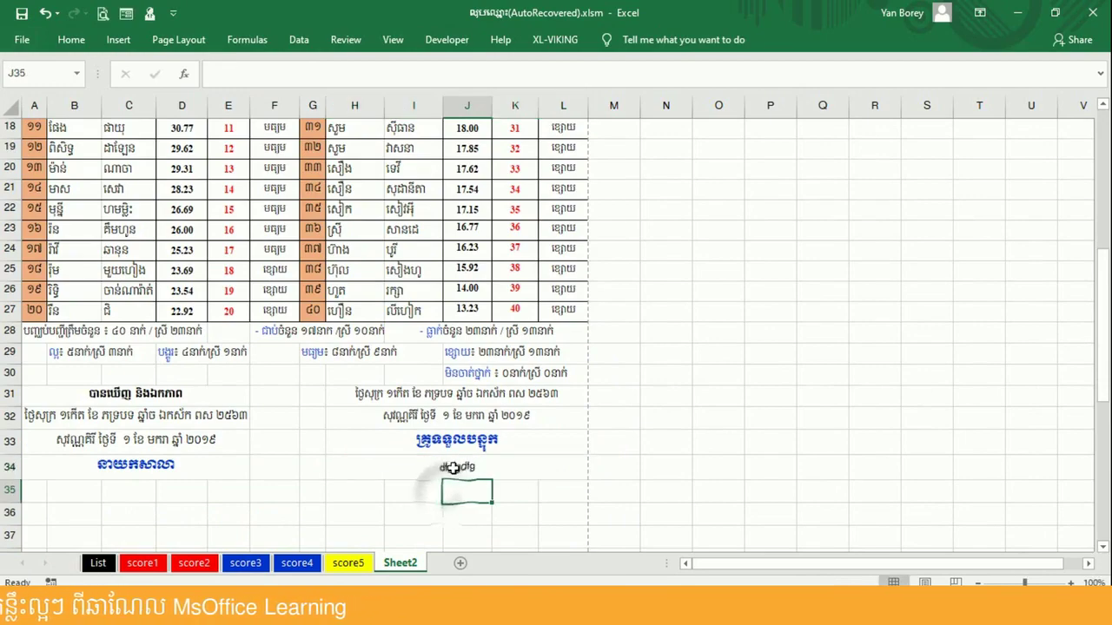
mouse_move(556, 466)
left_mouse_down()
mouse_move(223, 391)
mouse_move(34, 230)
left_mouse_up()
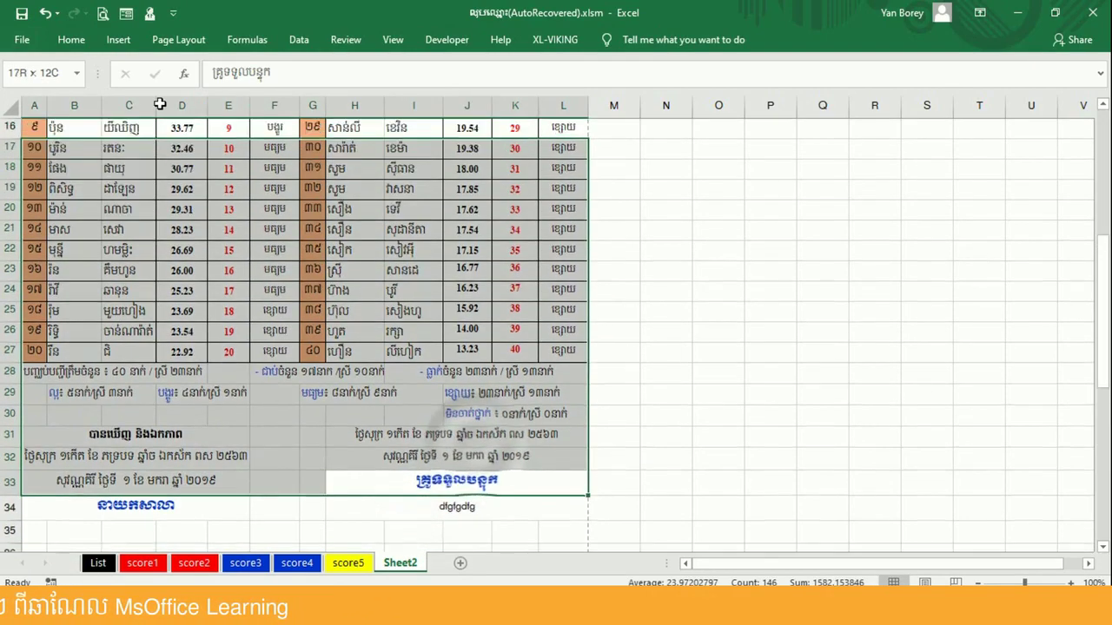
scroll(298, 481, "down", 2)
left_click(379, 502)
left_click(466, 341)
key("Delete")
left_click(493, 415)
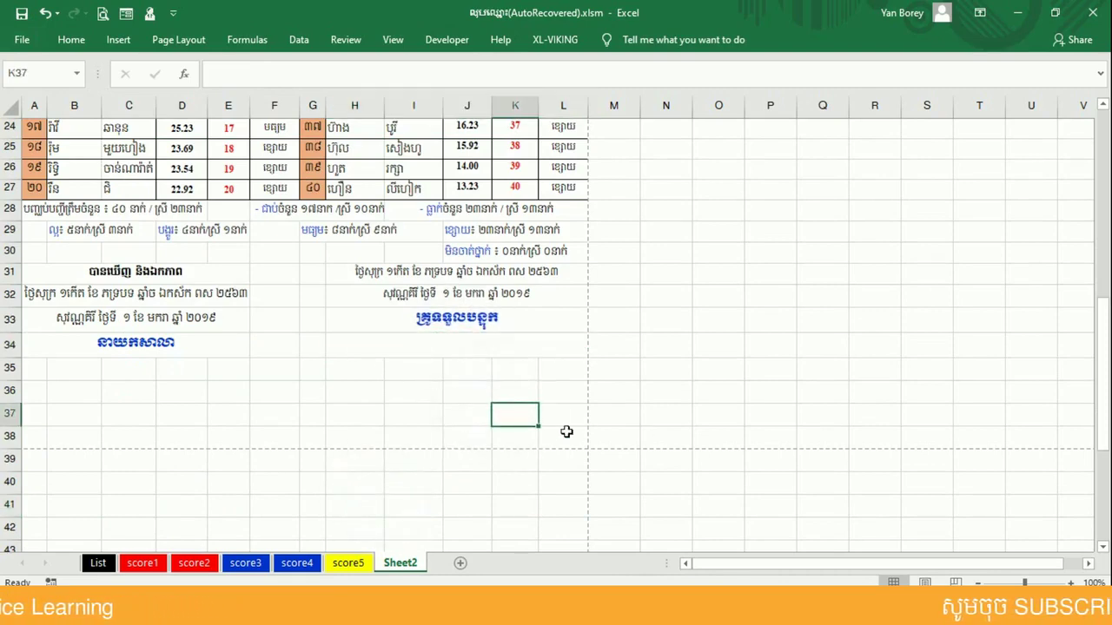
Step: Turn on both Locked and Hidden in Format Cells protection for range A1:L38
left_click_drag(574, 434, 18, 109)
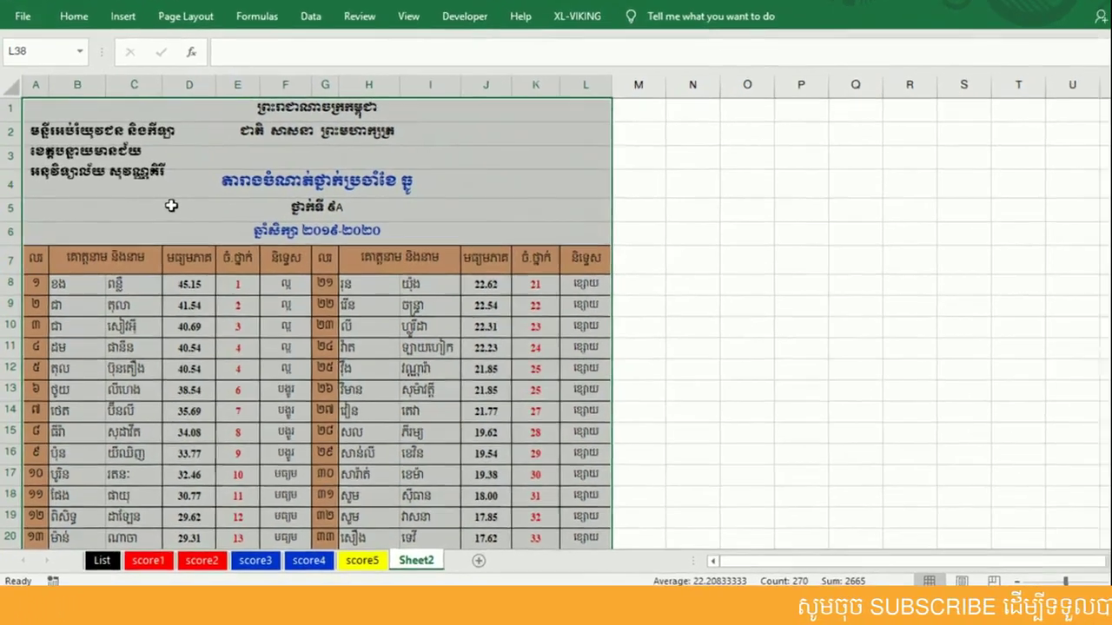
right_click(166, 205)
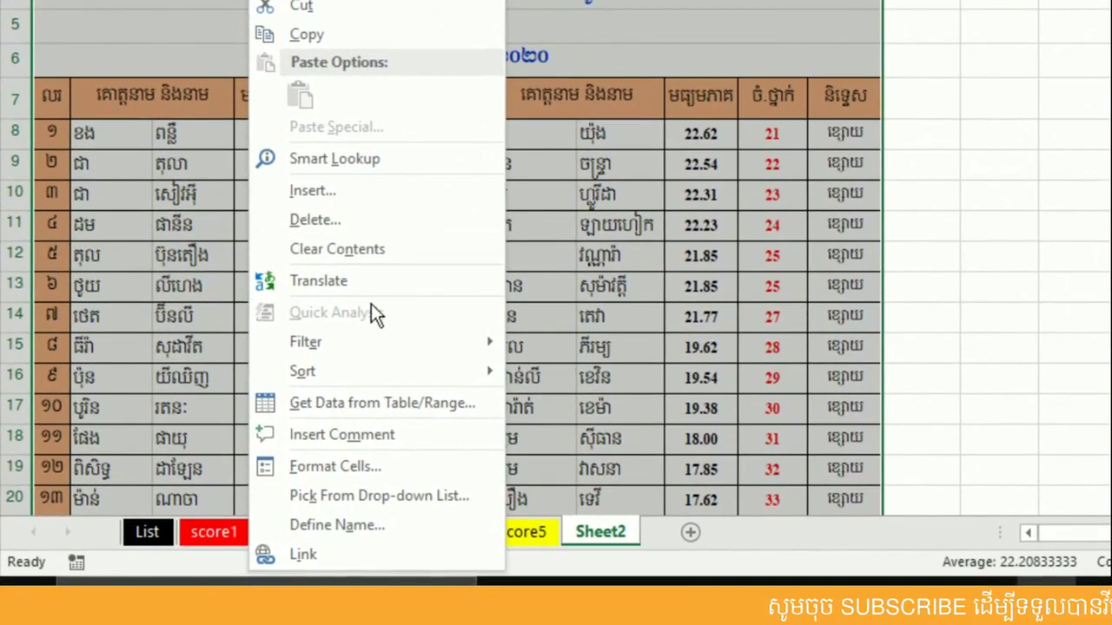
left_click(349, 455)
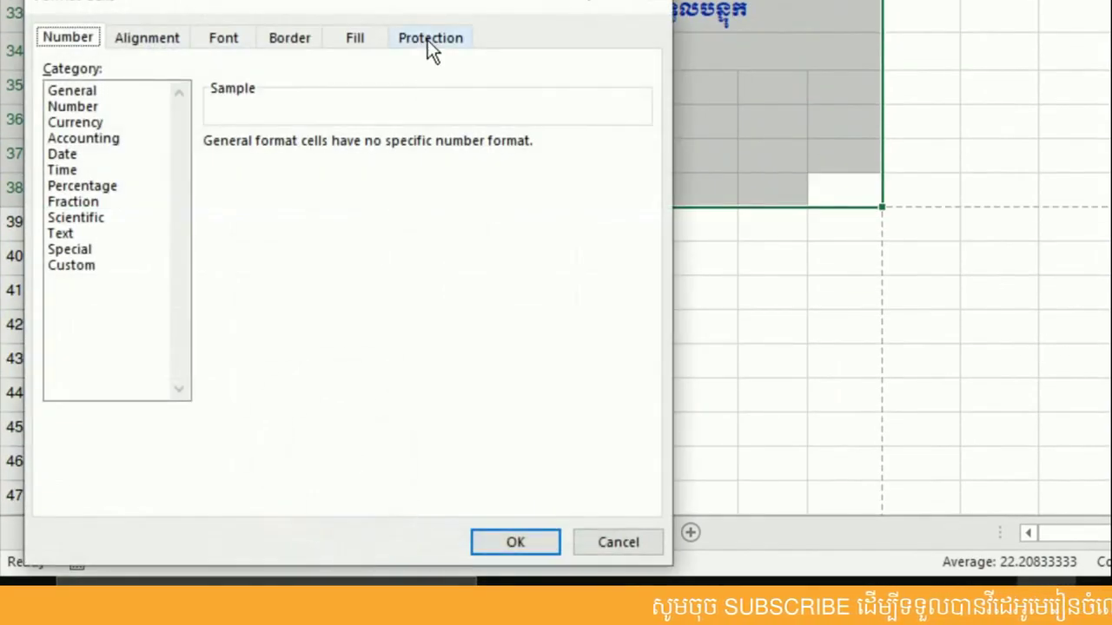
left_click(428, 40)
left_click_drag(215, 9, 470, 0)
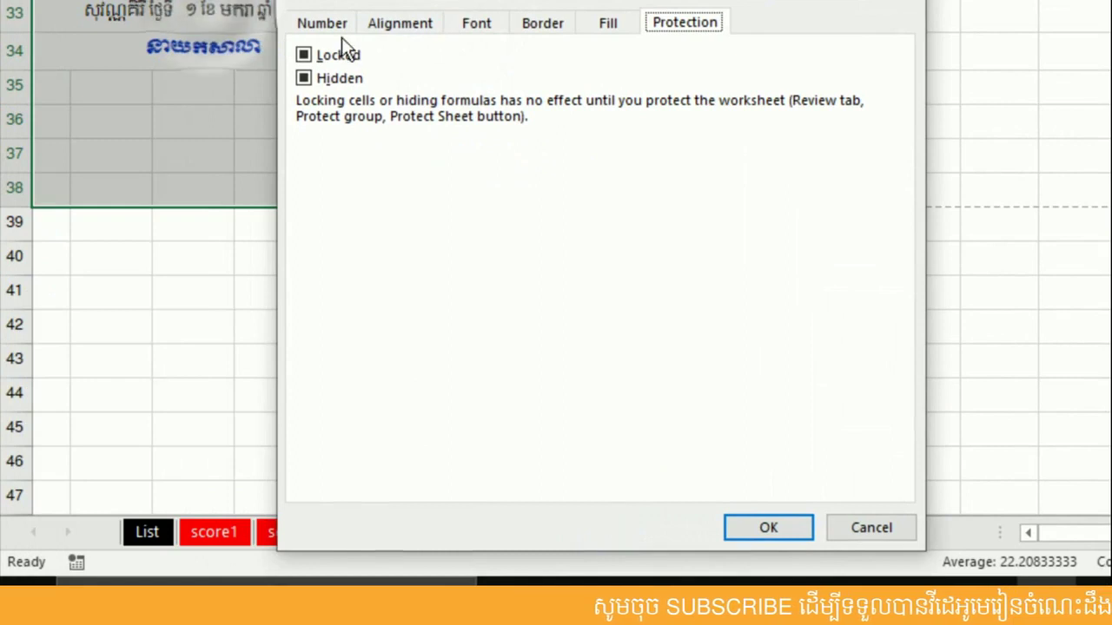
left_click(305, 55)
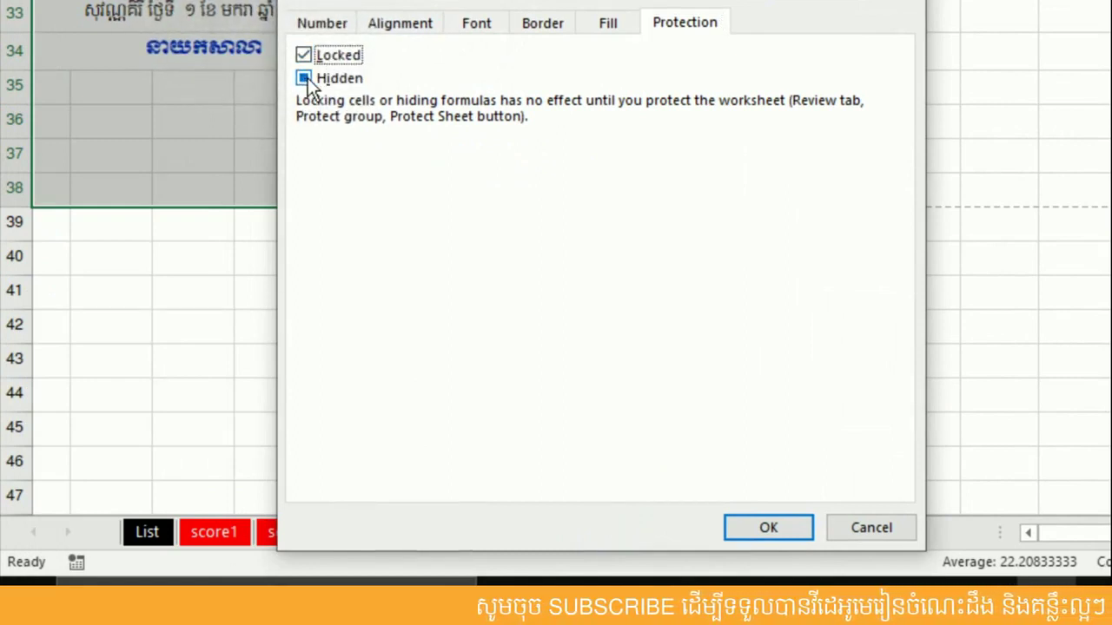
left_click(303, 79)
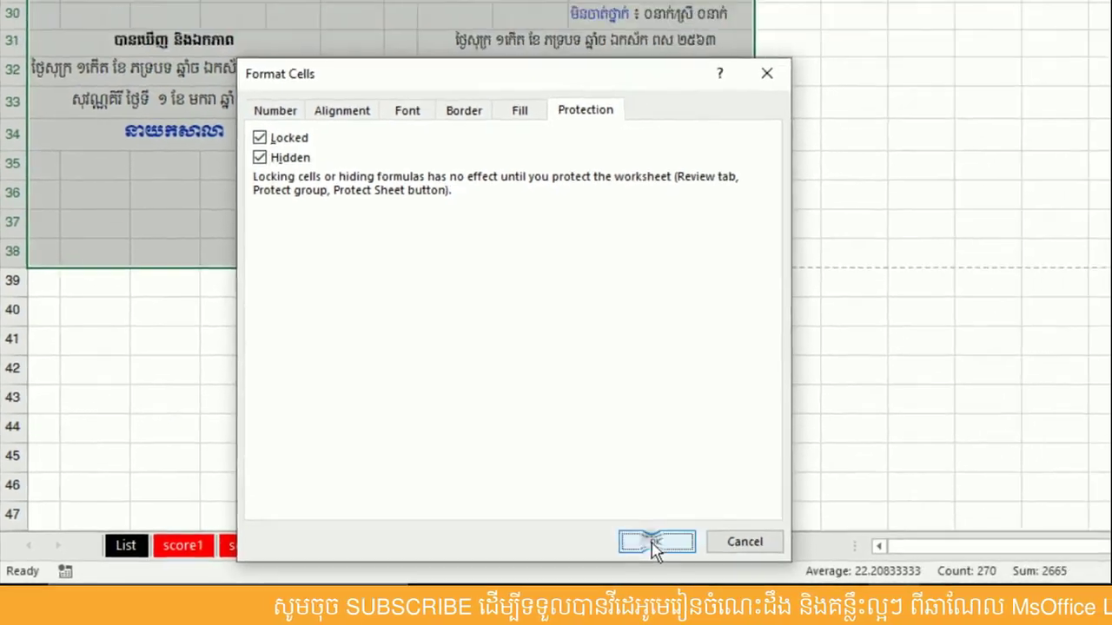
left_click(761, 537)
scroll(405, 382, "up", 5)
scroll(405, 382, "up", 5)
left_click(441, 225)
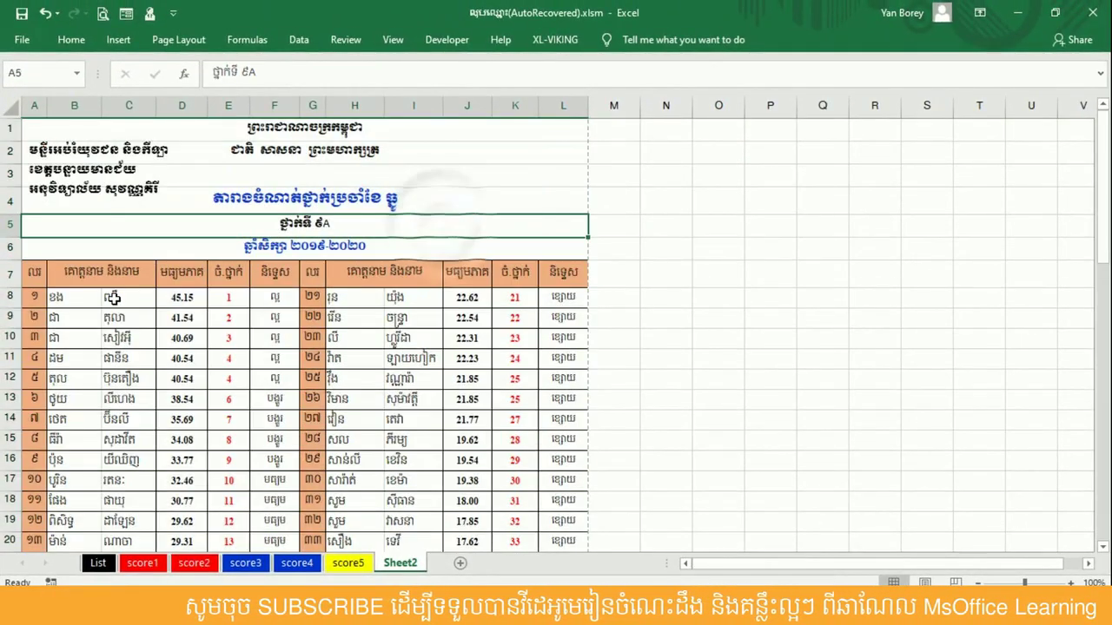
Step: Fill D8:E15 yellow, undo the fill, and bring up the Review commands
left_click_drag(195, 300, 230, 438)
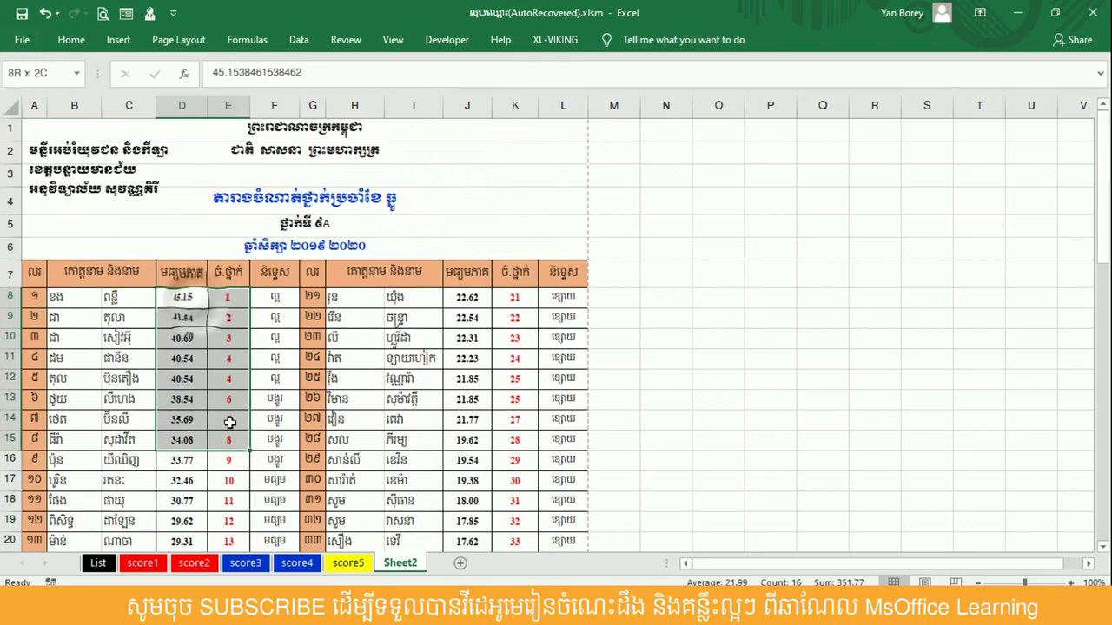
right_click(230, 439)
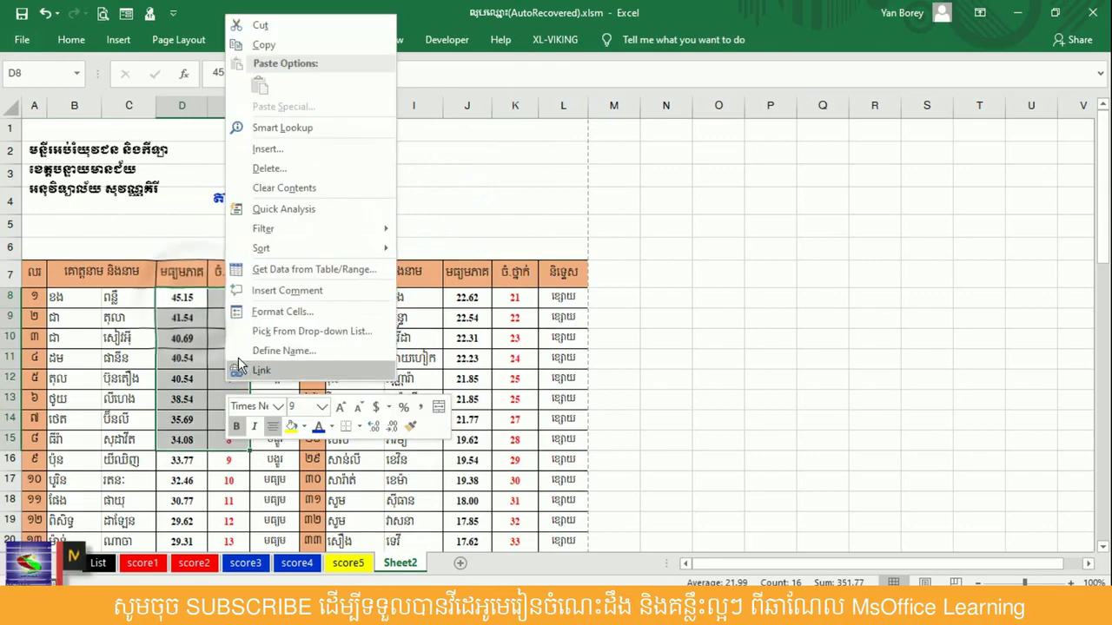
left_click(292, 426)
left_click(466, 358)
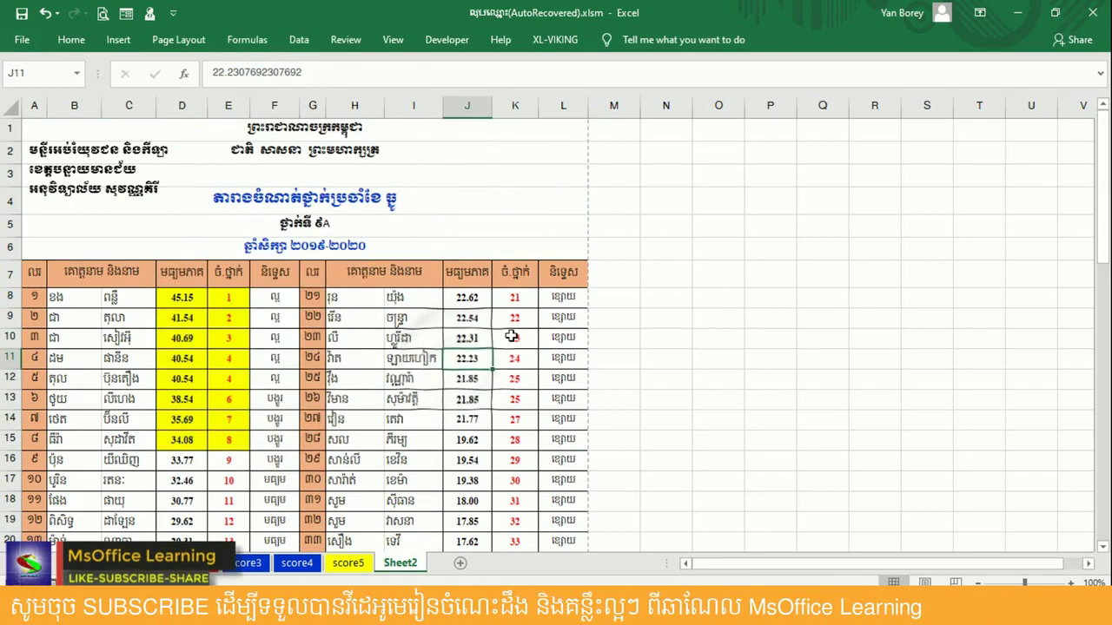
key("ctrl+z")
left_click(288, 358)
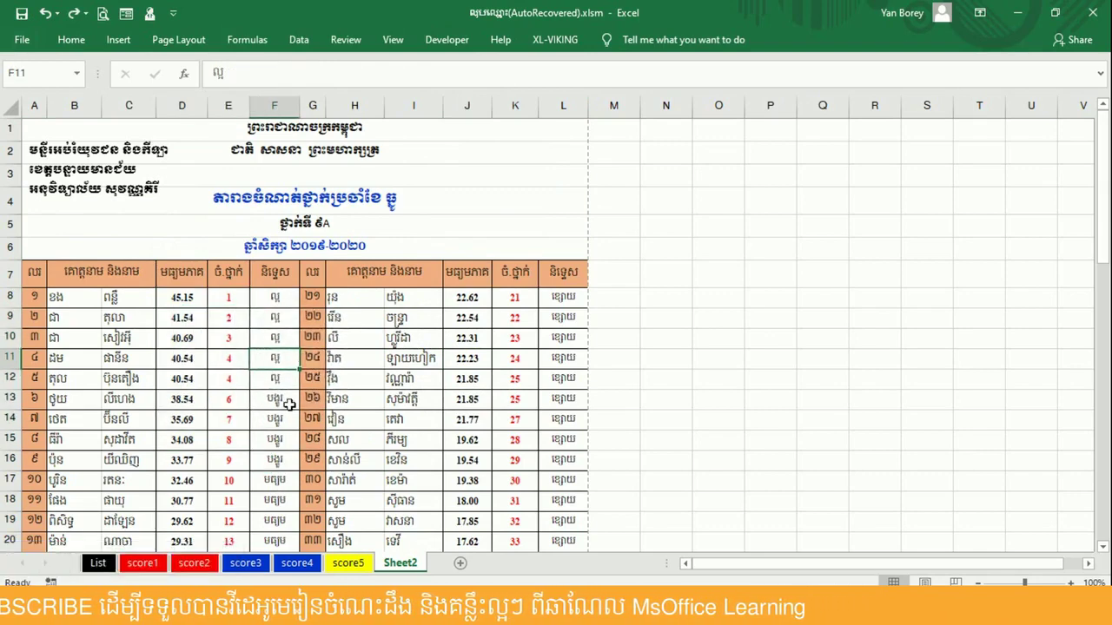
left_click(346, 39)
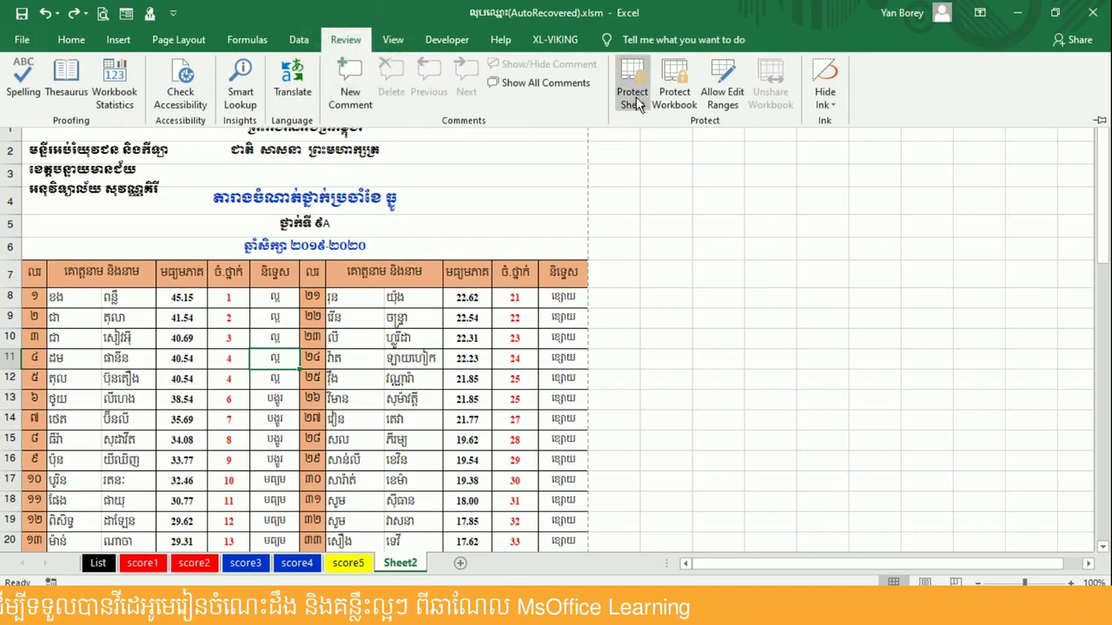
Step: Protect Sheet2 with no password, allowing only selection of locked and unlocked cells
left_click(633, 93)
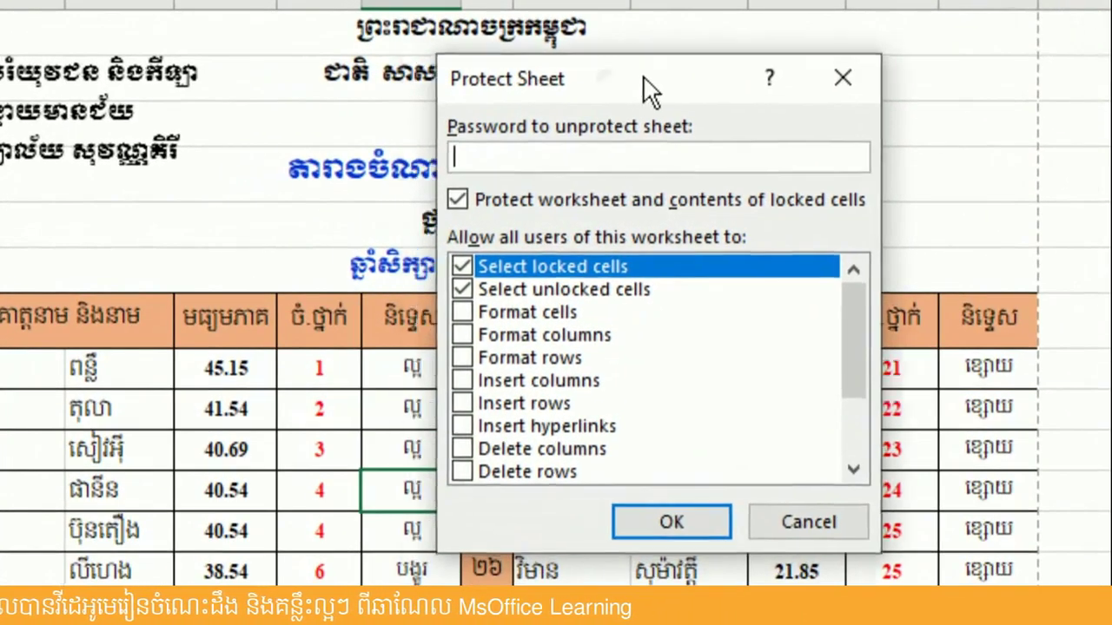
left_click_drag(647, 87, 1016, 46)
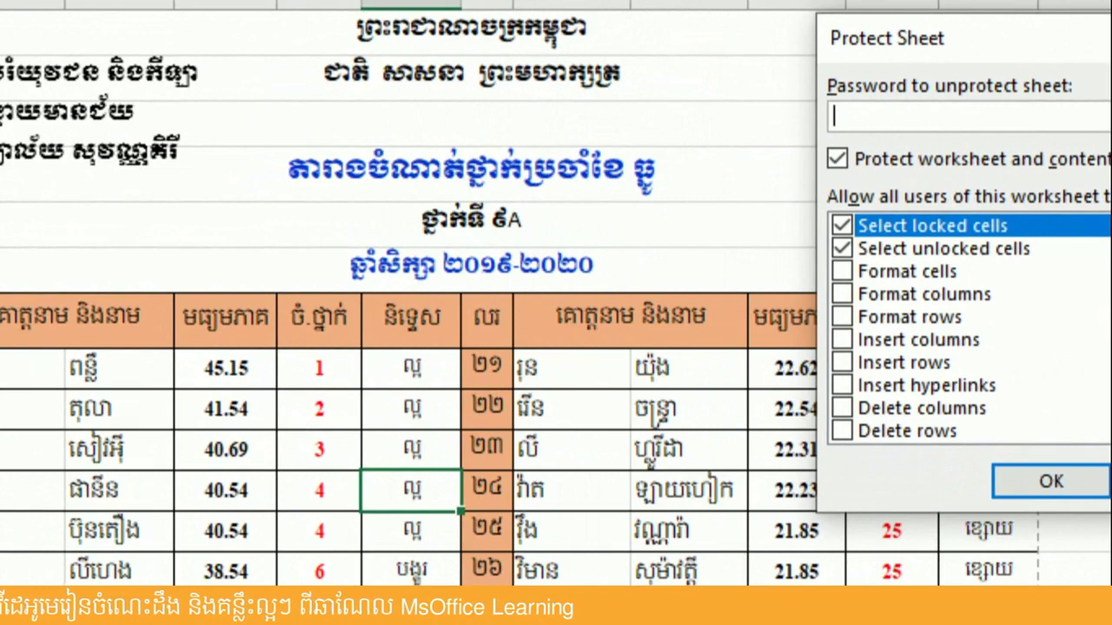
scroll(964, 330, "down", 2)
scroll(964, 330, "up", 2)
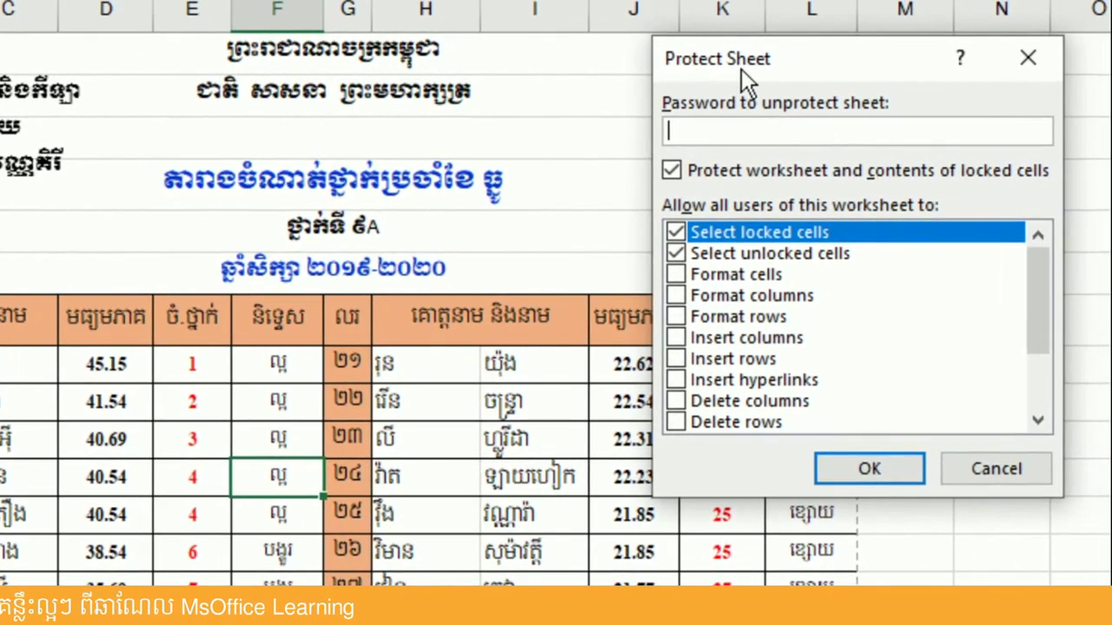
left_click_drag(740, 69, 797, 64)
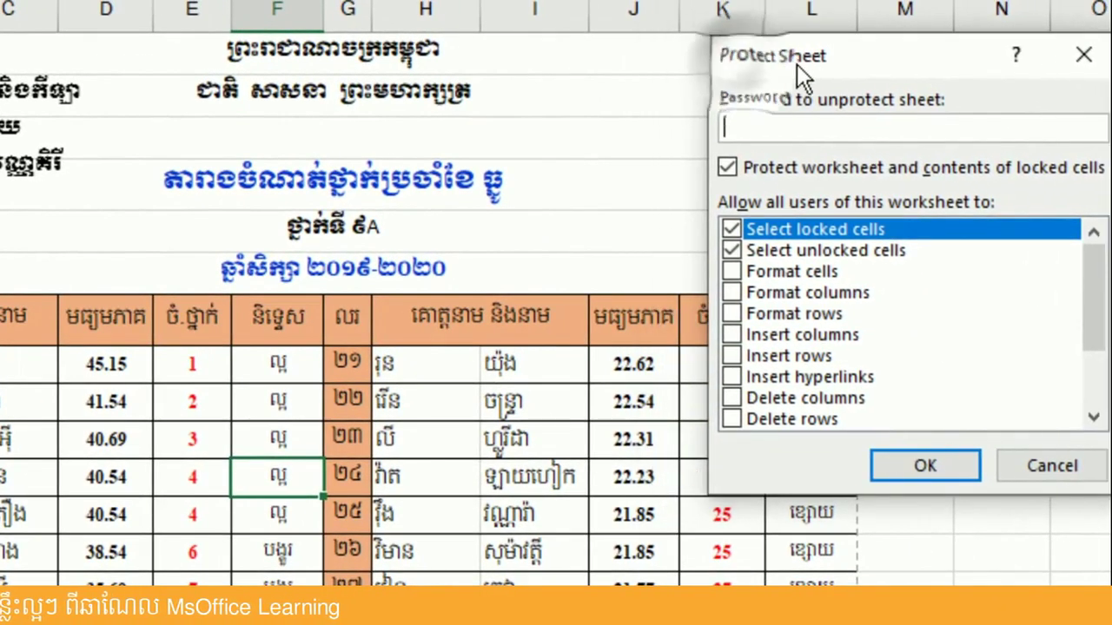
scroll(866, 309, "down", 1)
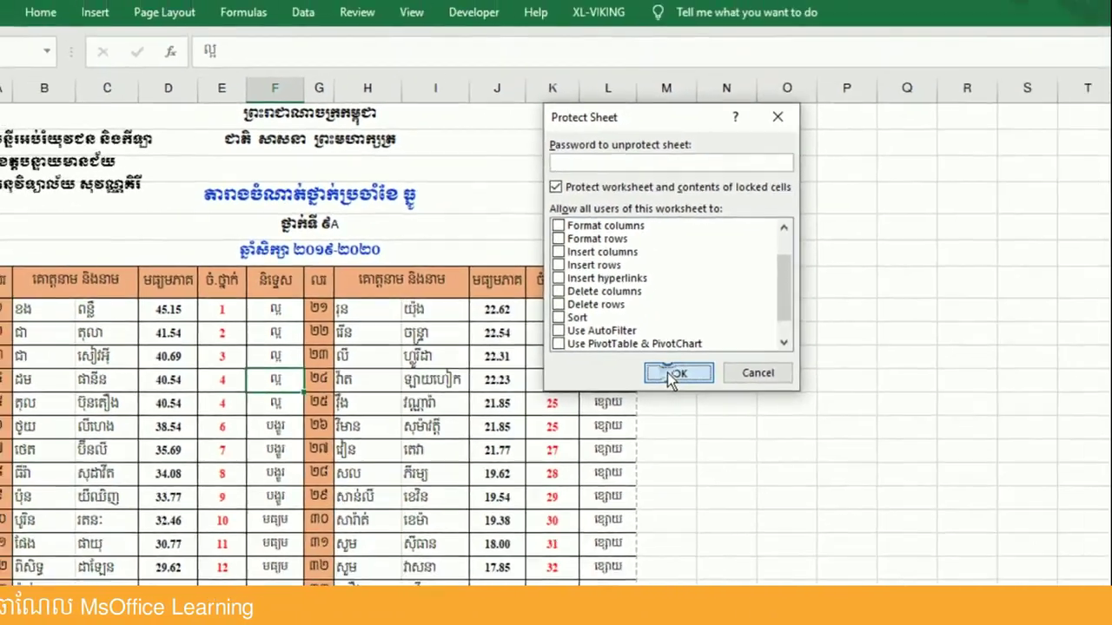
left_click(907, 465)
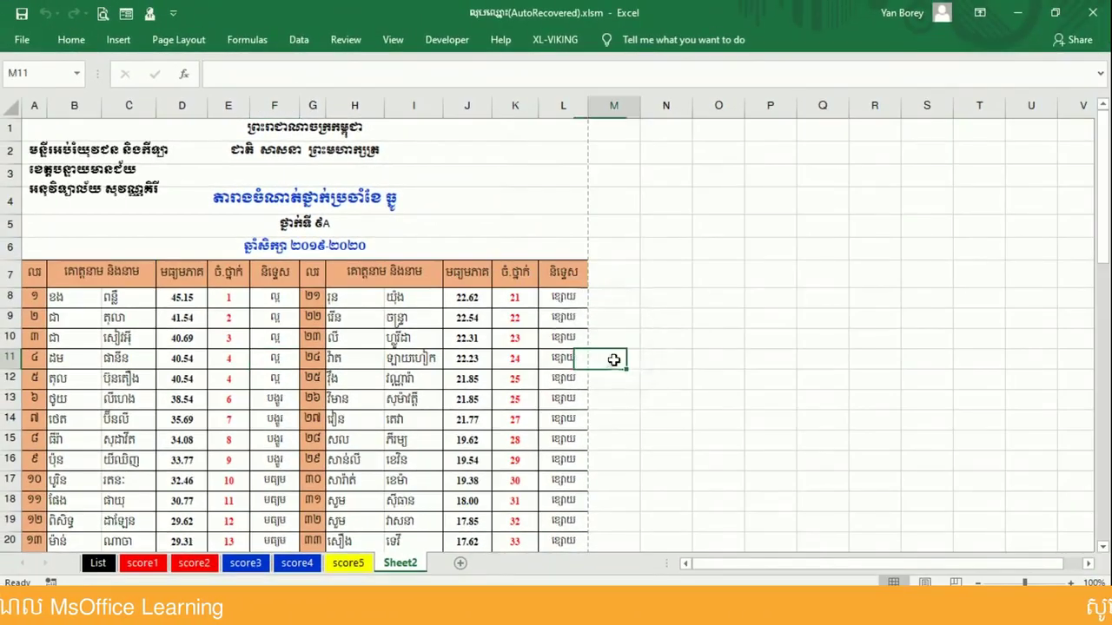
left_click_drag(178, 297, 228, 480)
right_click(246, 369)
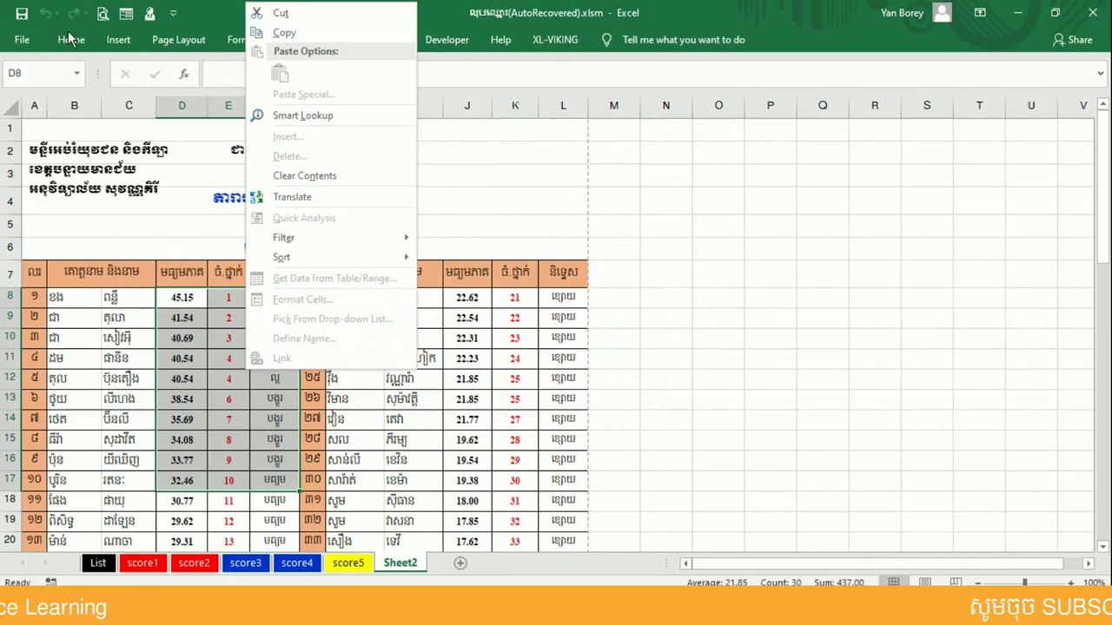
left_click(70, 39)
left_click(224, 396)
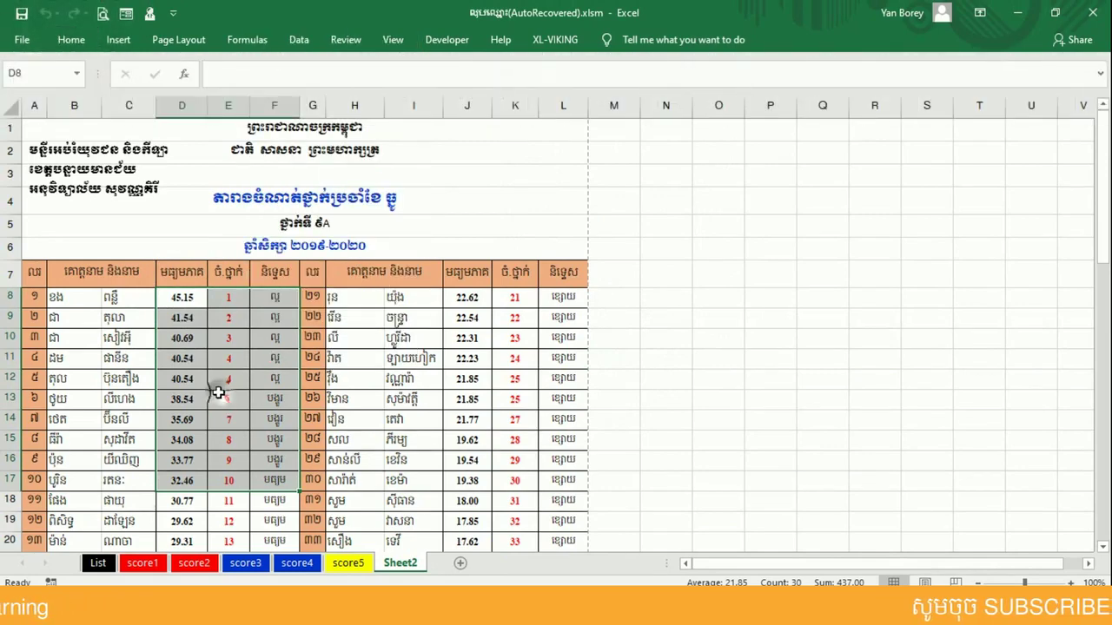
left_click(181, 297)
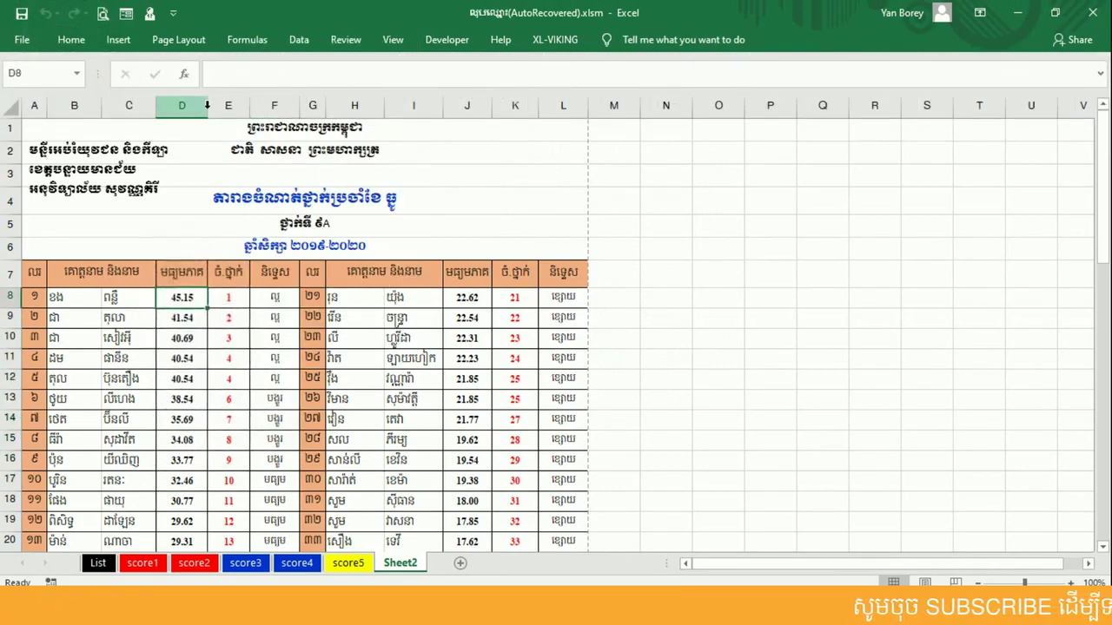
left_click(199, 105)
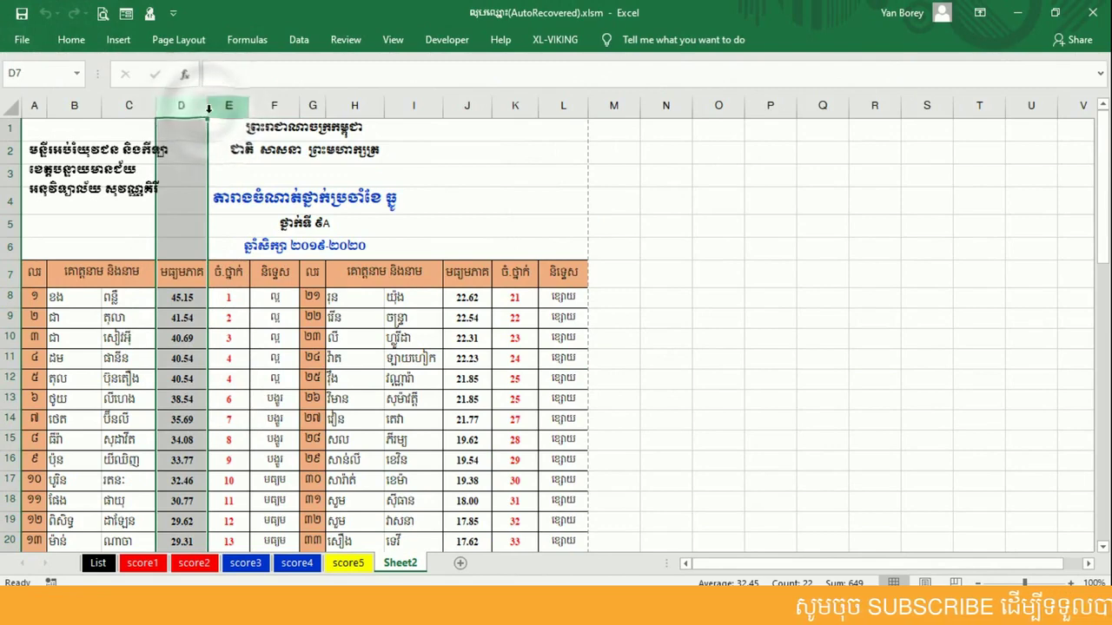
left_click(228, 105)
double_click(130, 295)
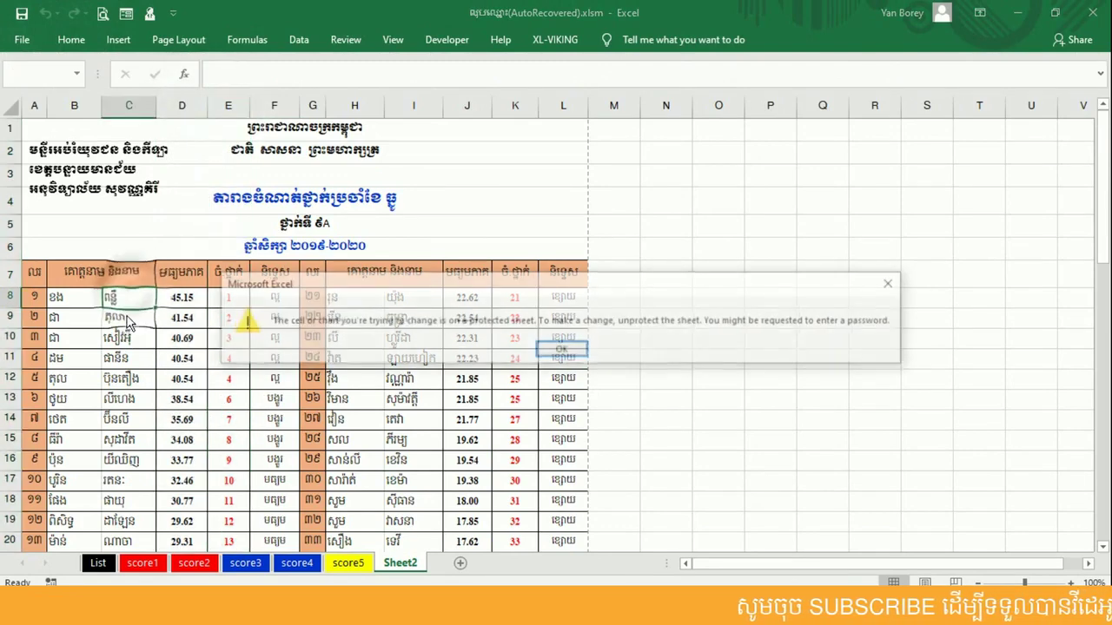
left_click(565, 350)
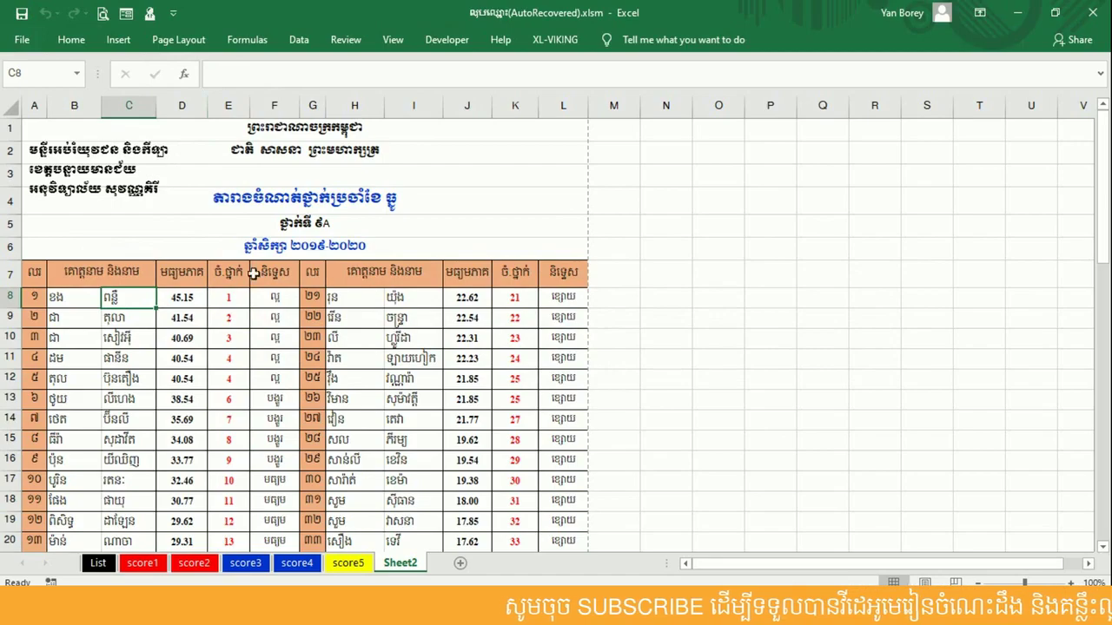
left_click(348, 44)
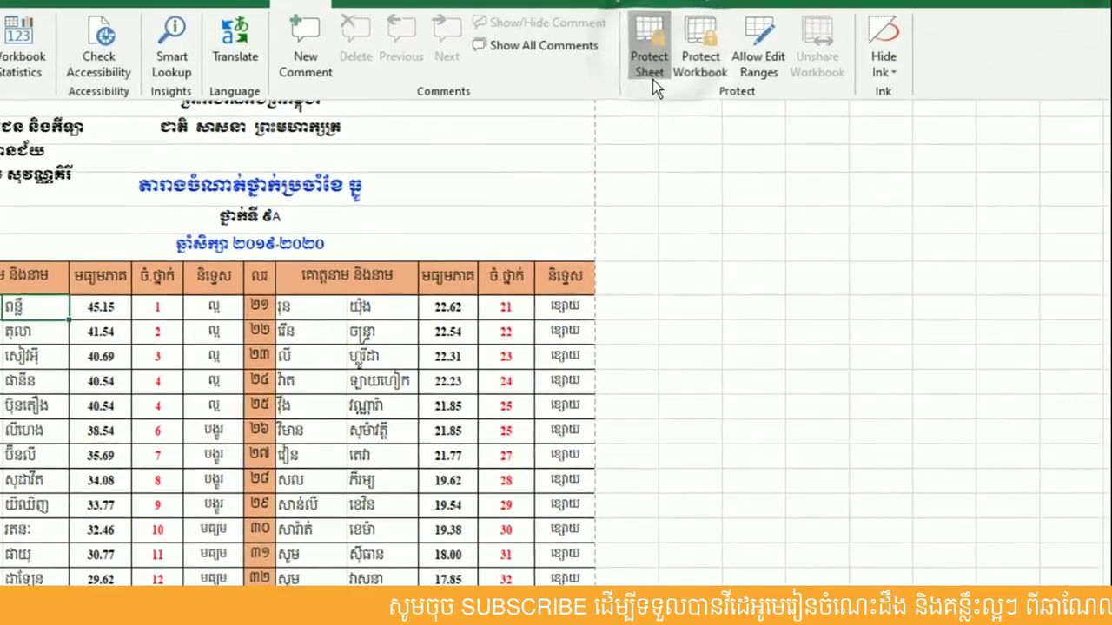
Step: Re-protect Sheet2 without a password, additionally allowing users to format cells
left_click(632, 85)
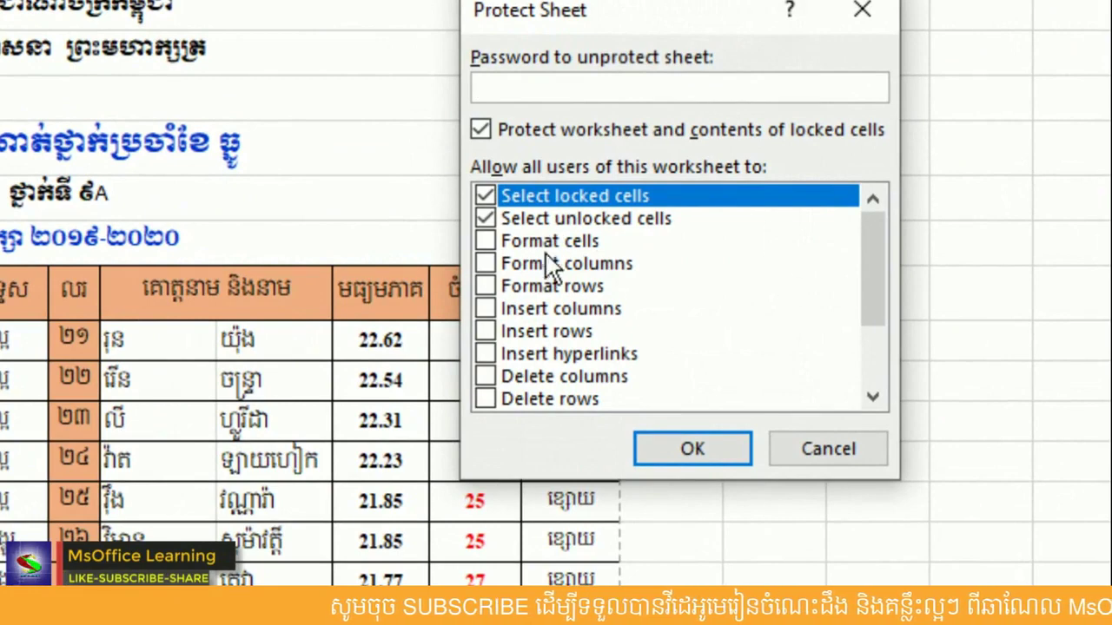
left_click(486, 243)
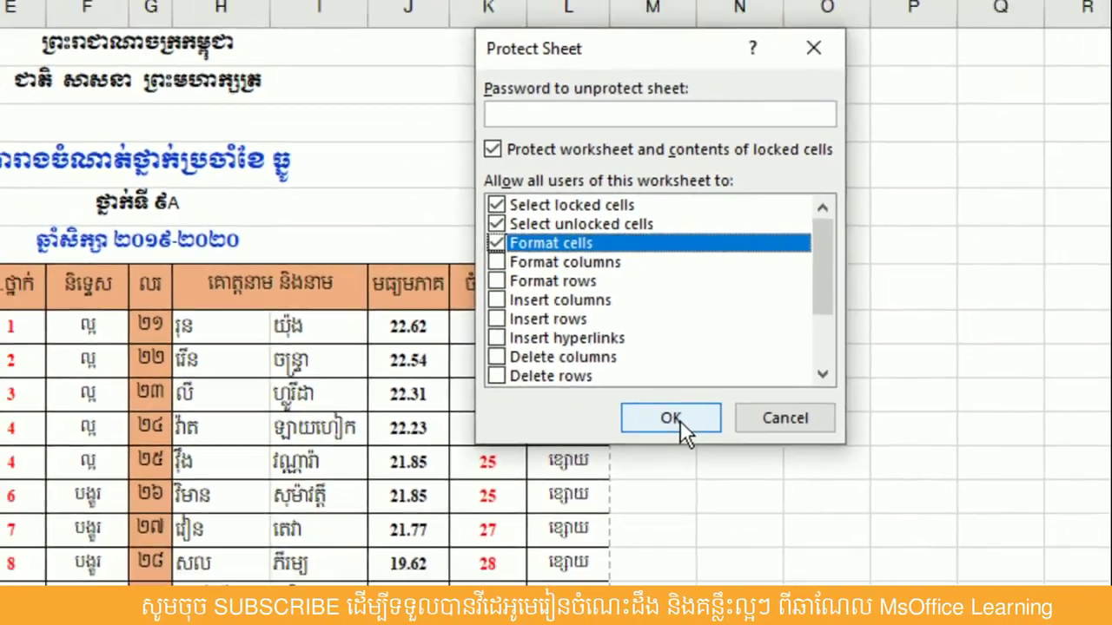
left_click(709, 461)
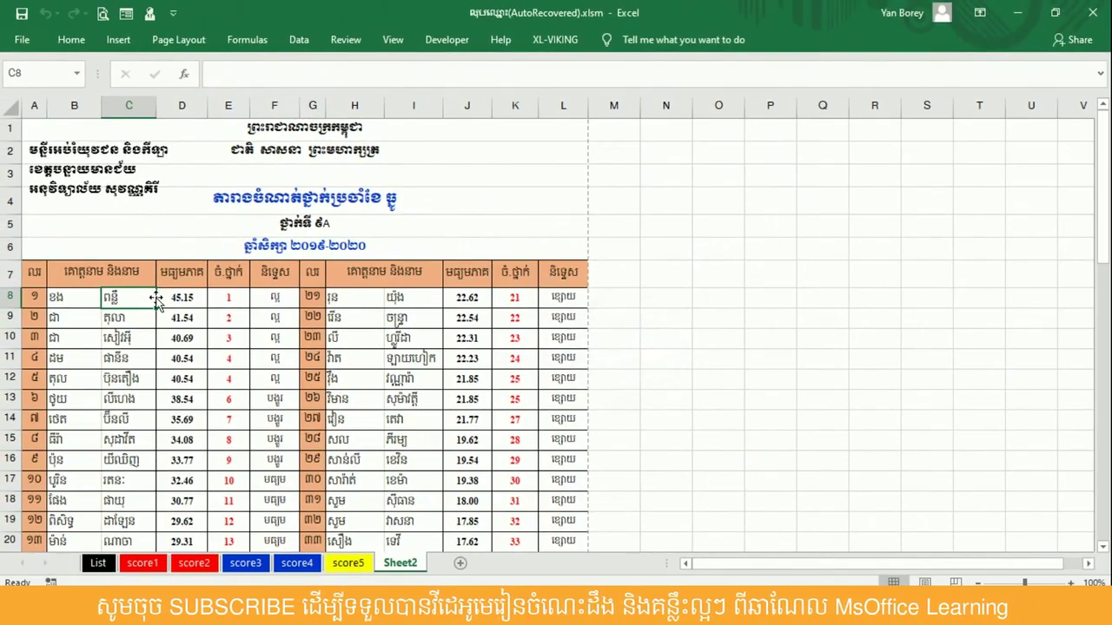
left_click_drag(162, 297, 200, 398)
right_click(208, 386)
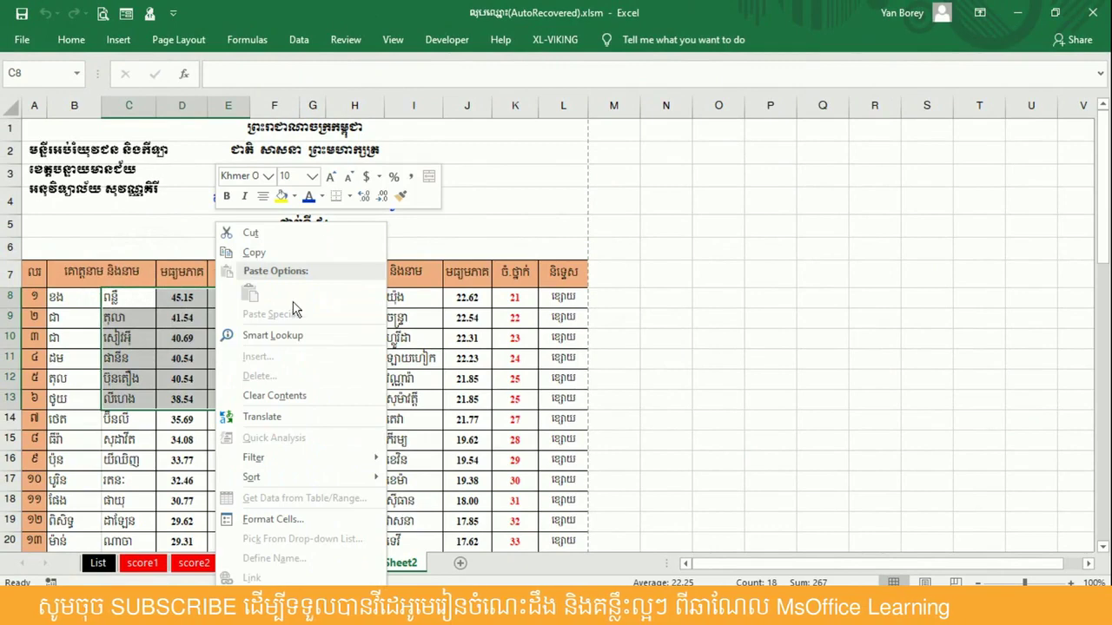
left_click(283, 199)
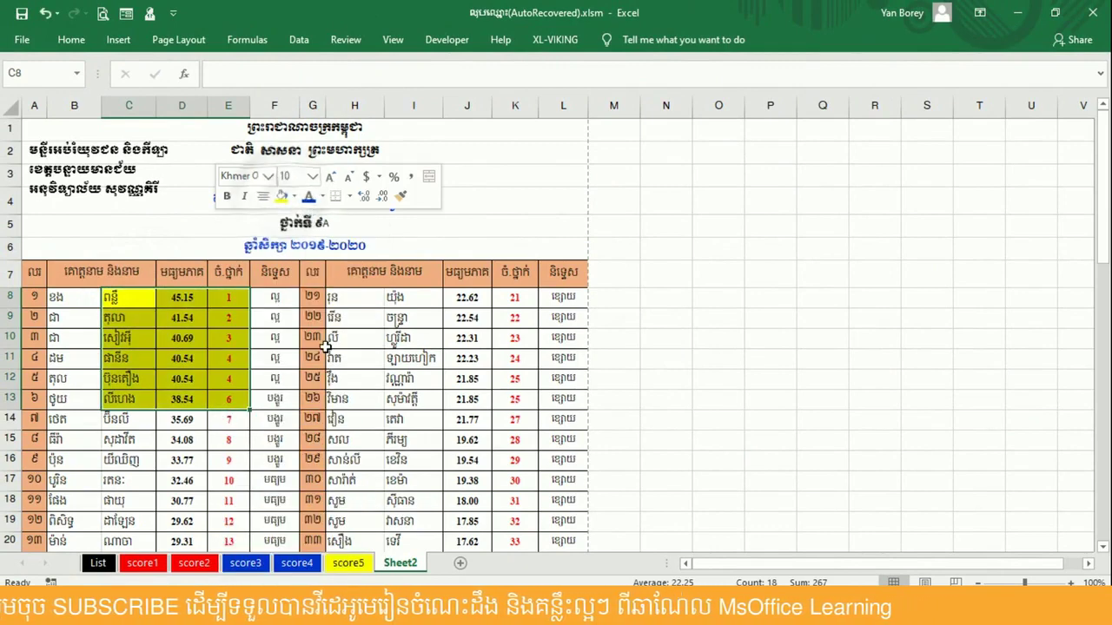
left_click(313, 337)
double_click(74, 297)
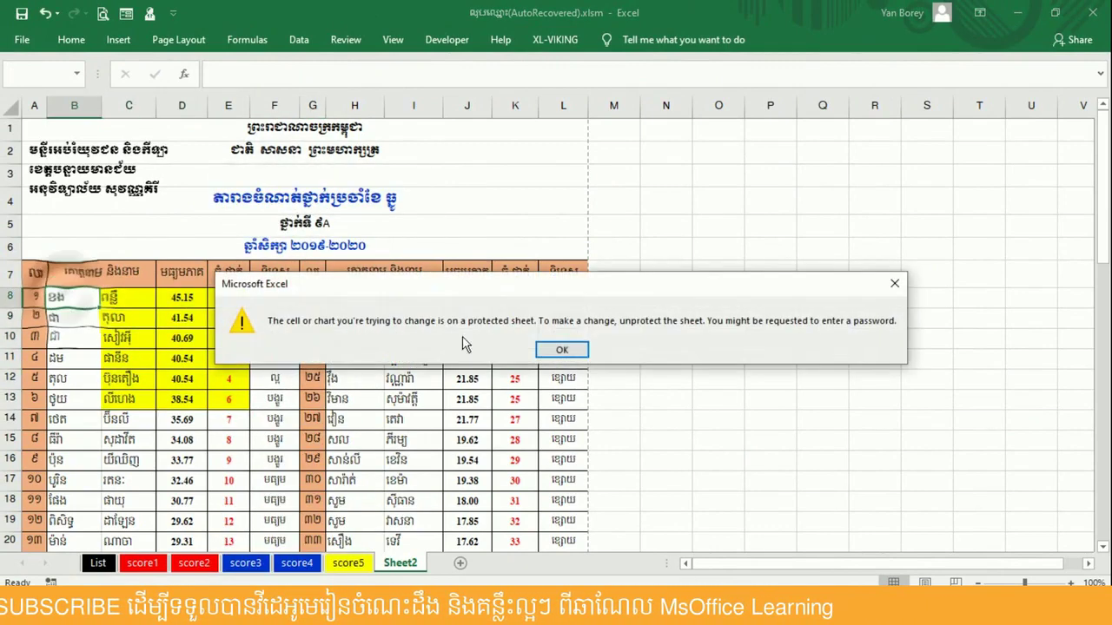
left_click(564, 350)
double_click(344, 357)
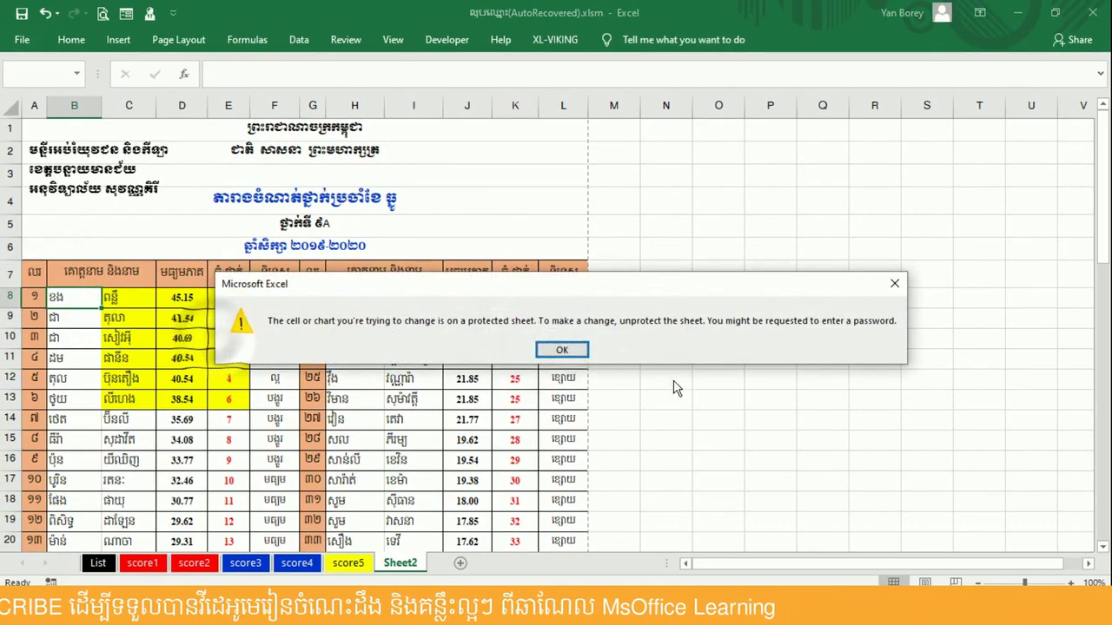
left_click(1054, 349)
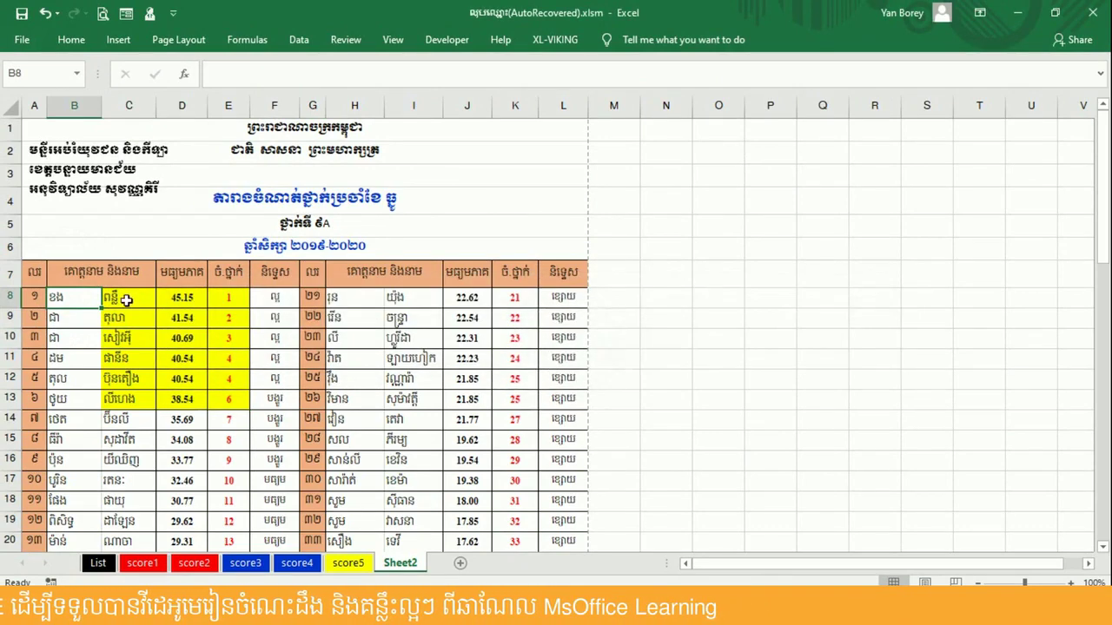
left_click_drag(118, 297, 223, 390)
right_click(223, 390)
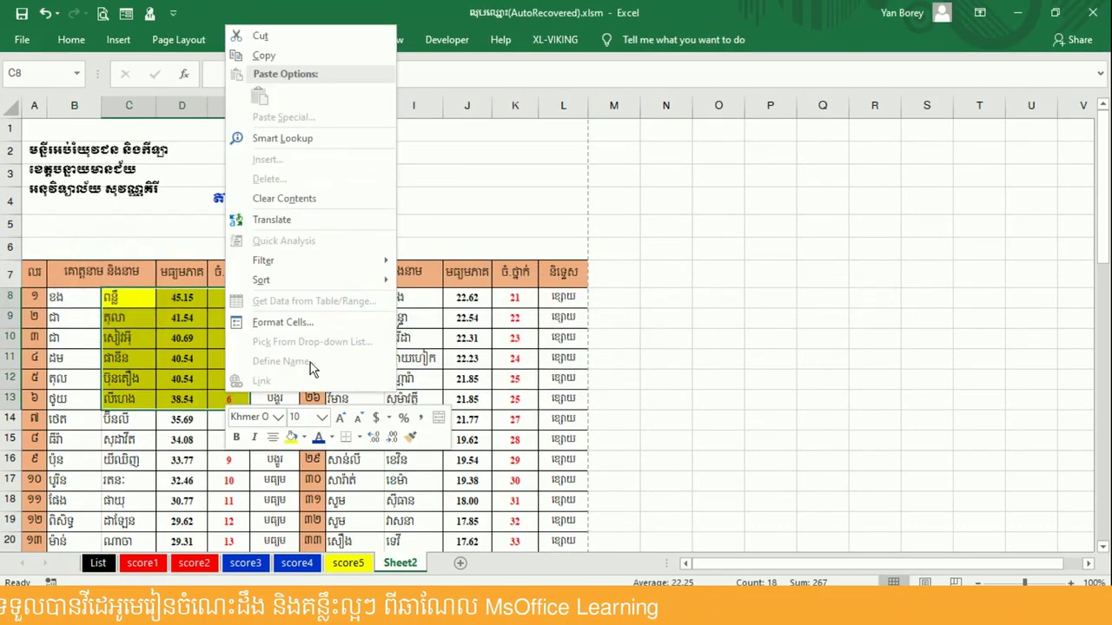
left_click(301, 437)
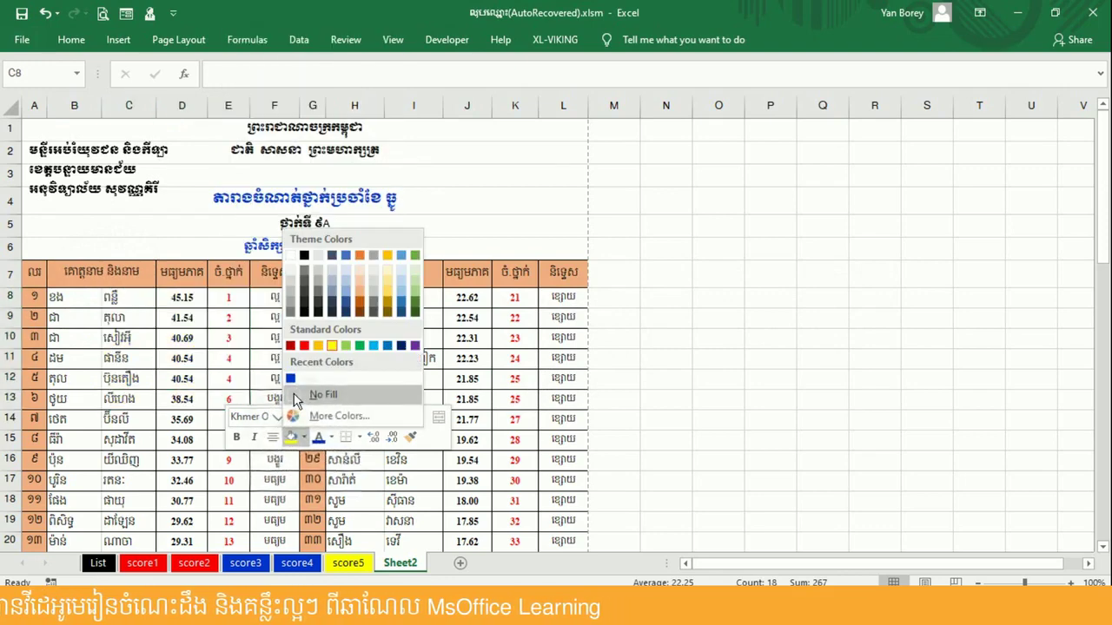
left_click(305, 390)
right_click(230, 324)
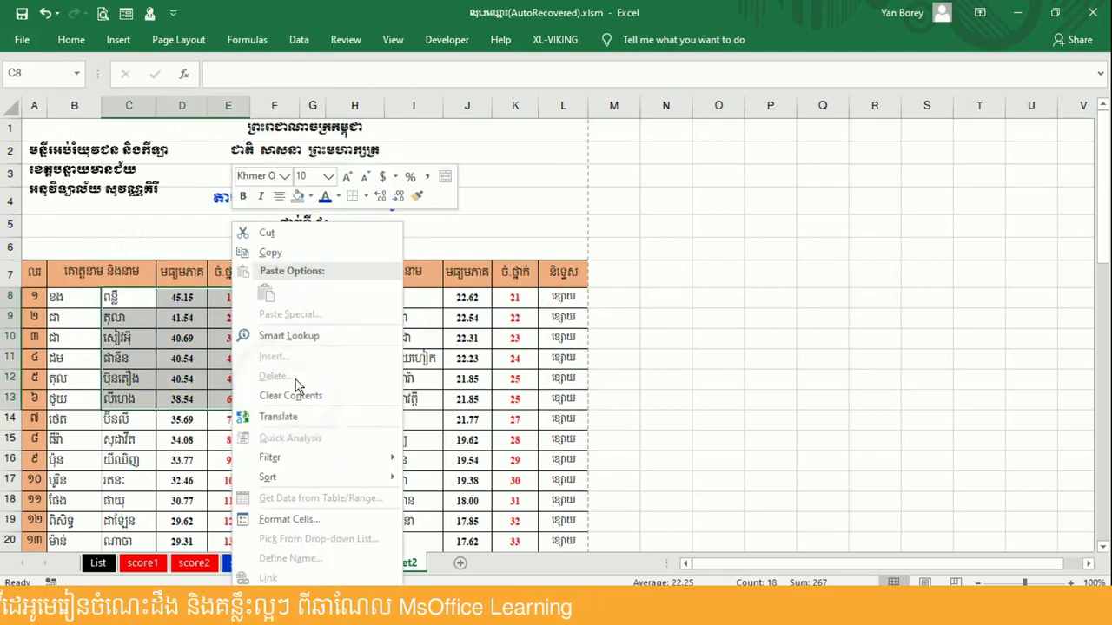
left_click(339, 195)
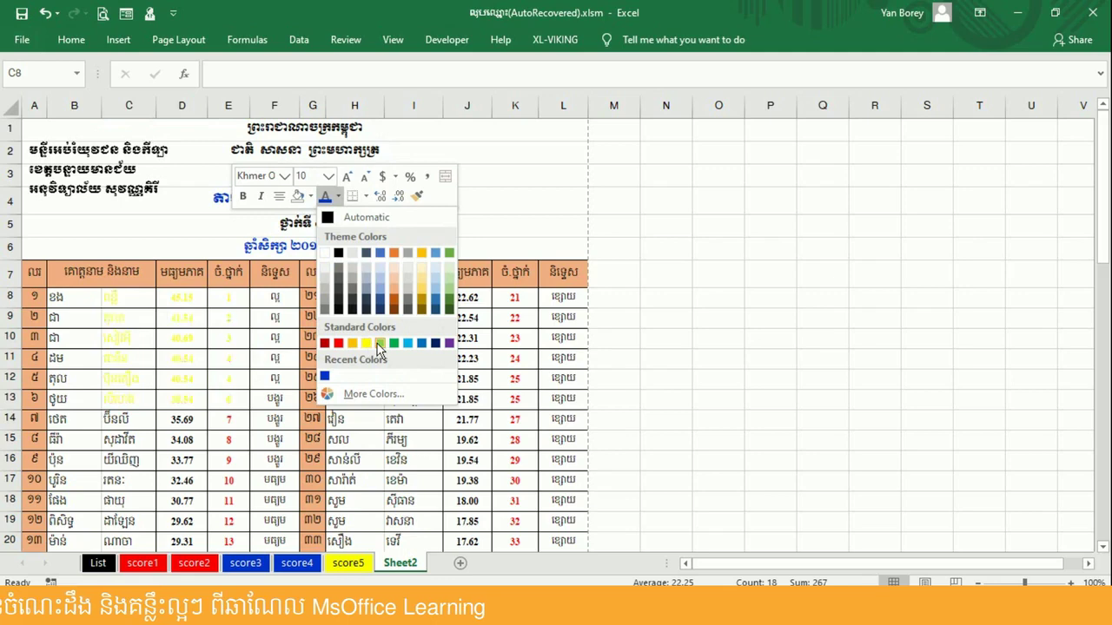
left_click(414, 344)
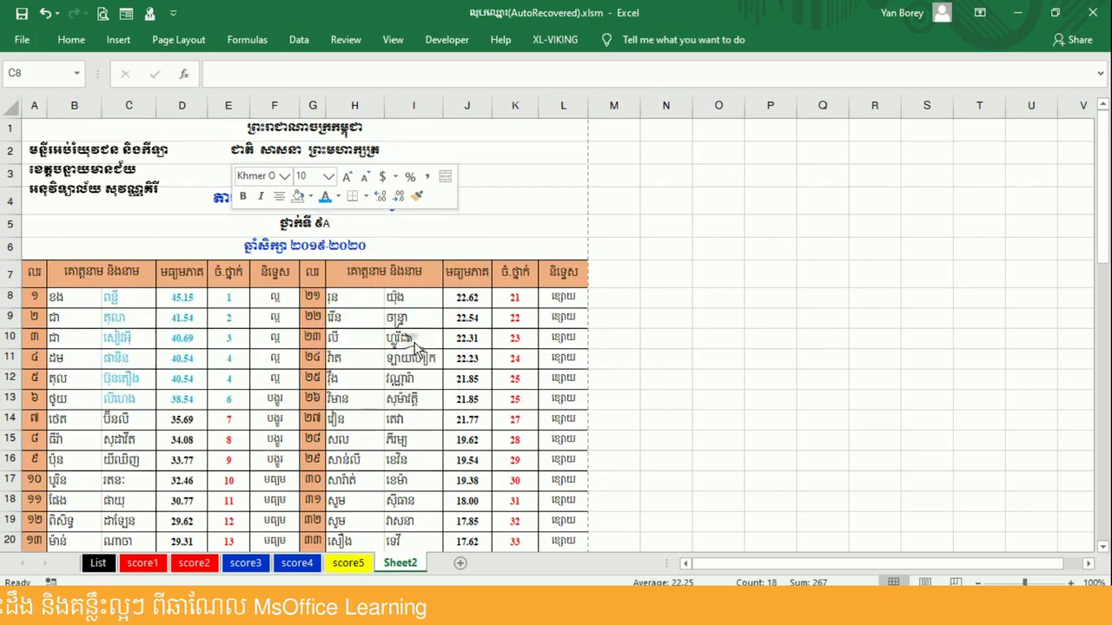
double_click(203, 337)
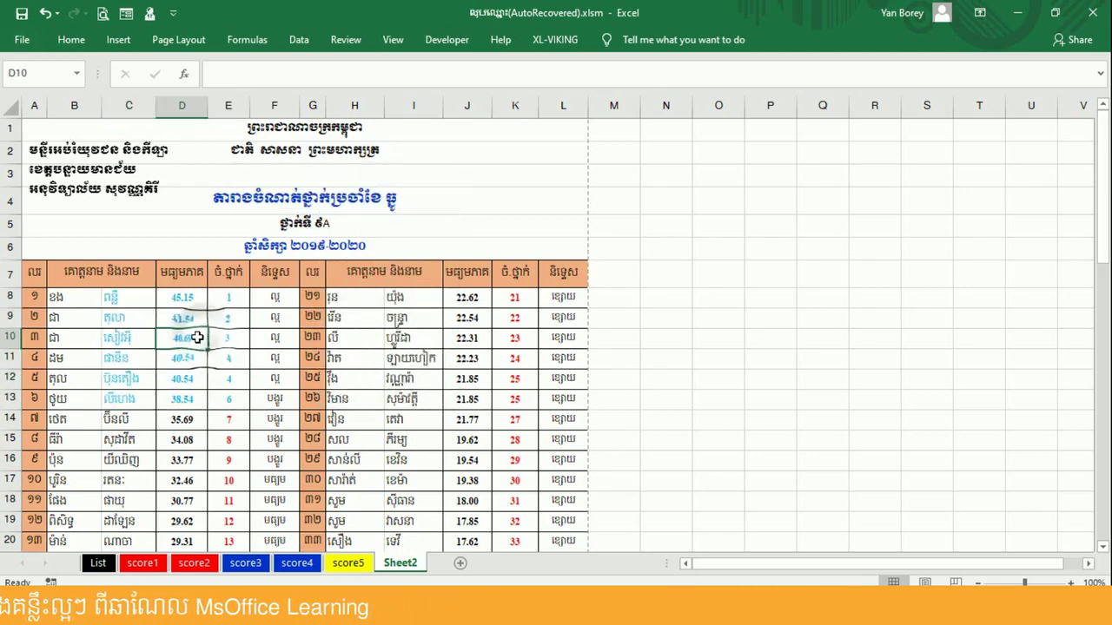
left_click(563, 351)
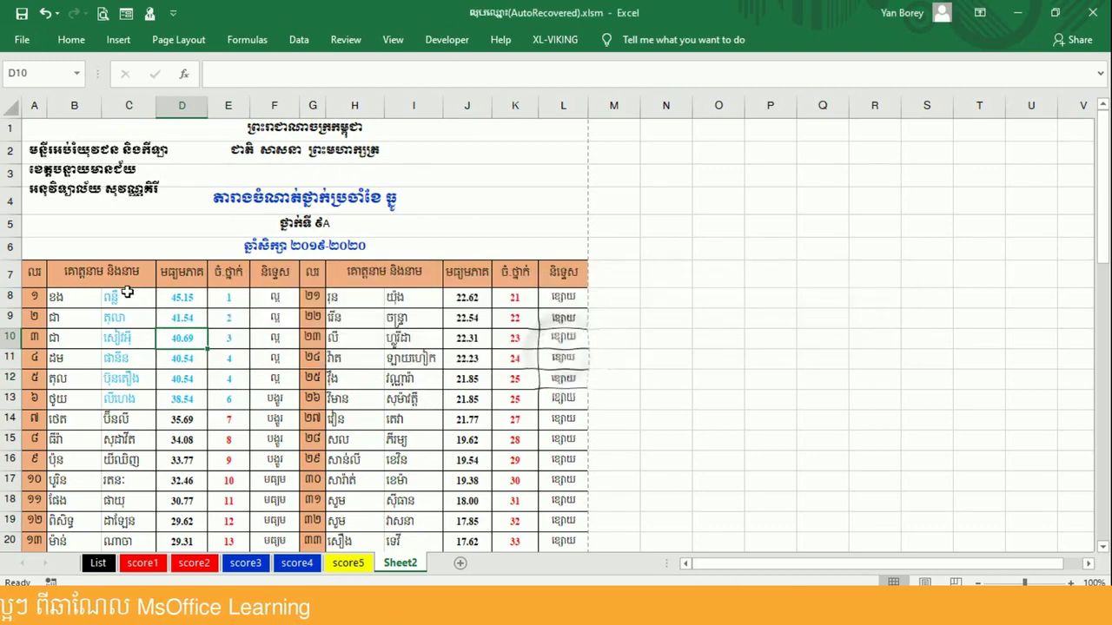
left_click_drag(207, 105, 232, 108)
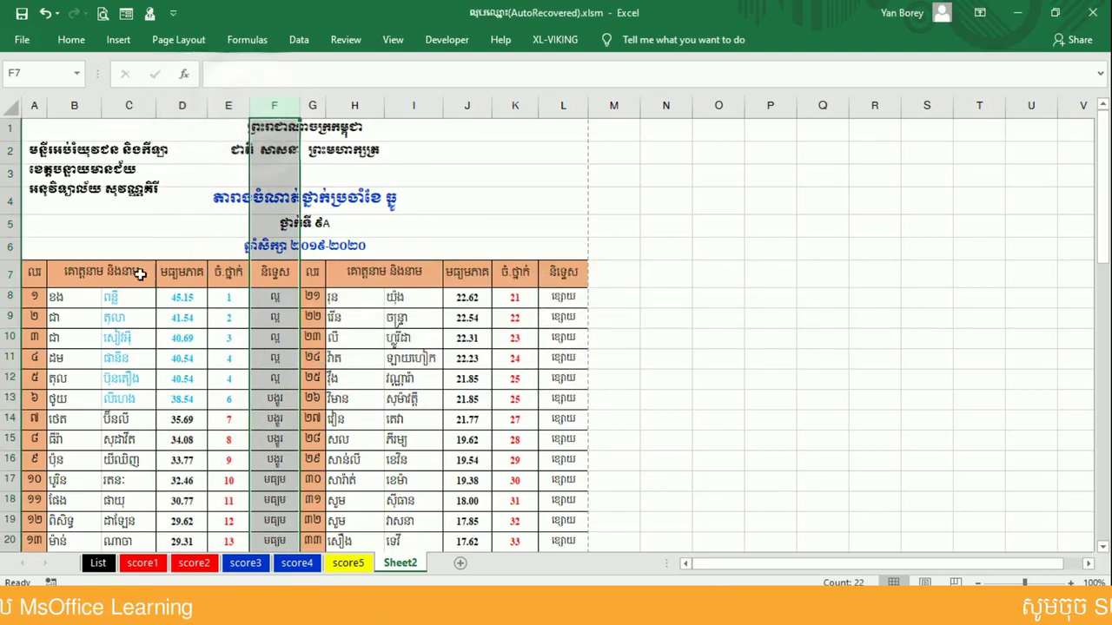
left_click_drag(117, 296, 231, 395)
right_click(231, 395)
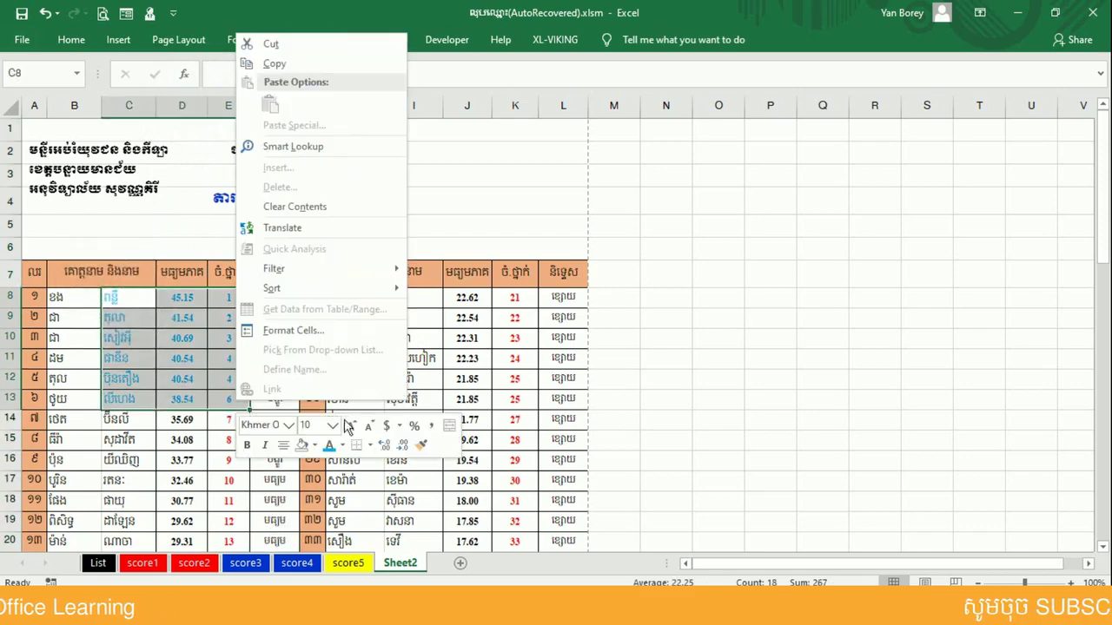
left_click(342, 450)
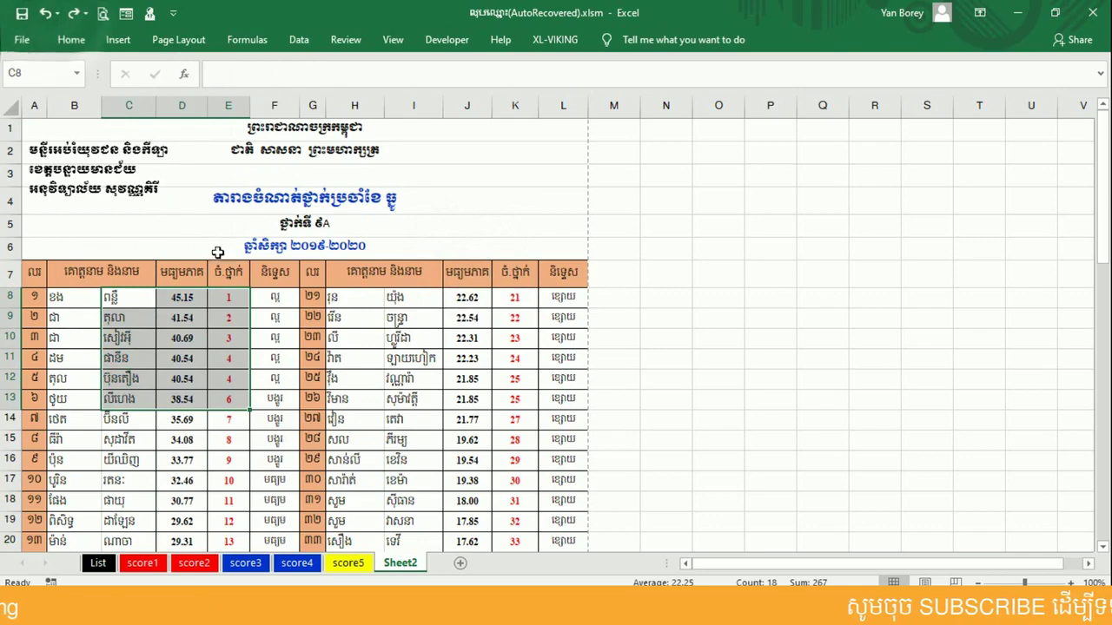
left_click(305, 404)
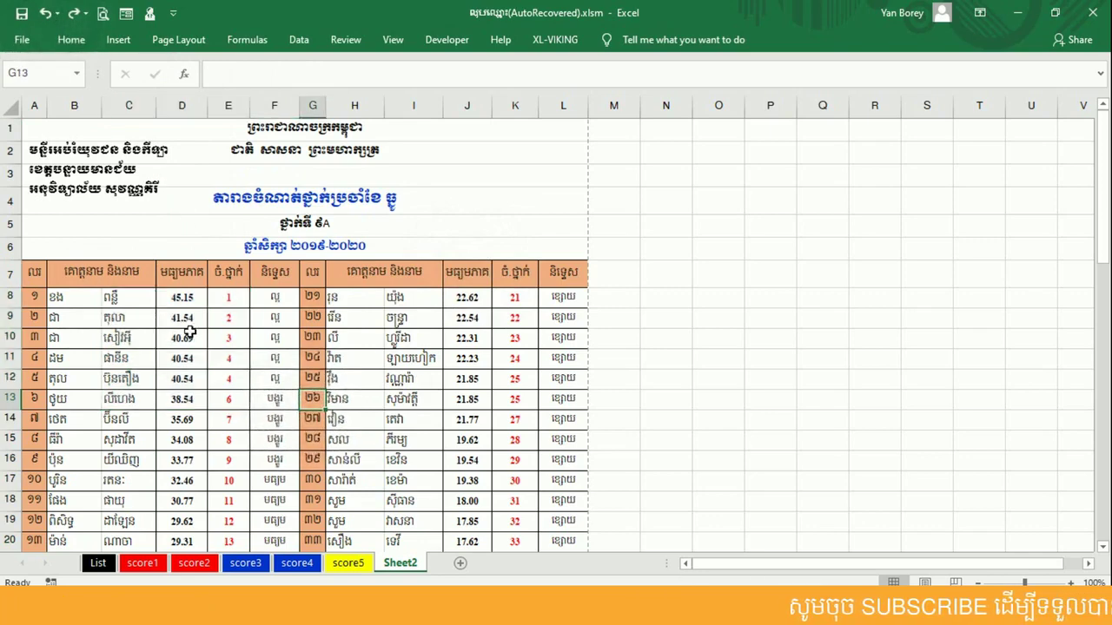
left_click_drag(190, 299, 275, 419)
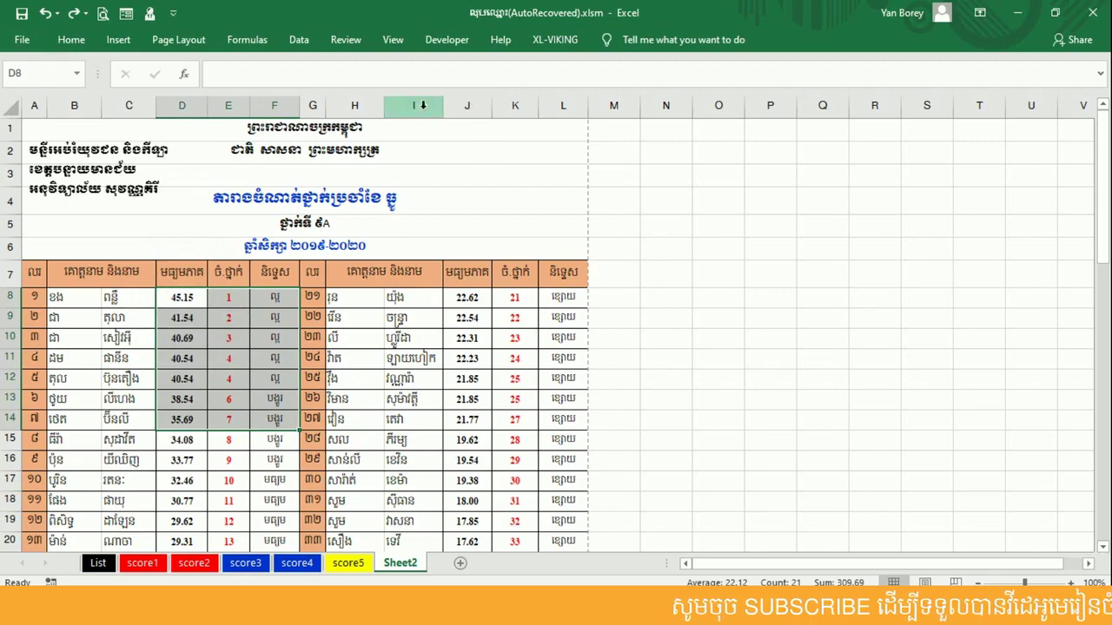
Step: Unprotect Sheet2 and re-protect it allowing Format columns and Format rows instead of Format cells
left_click(346, 41)
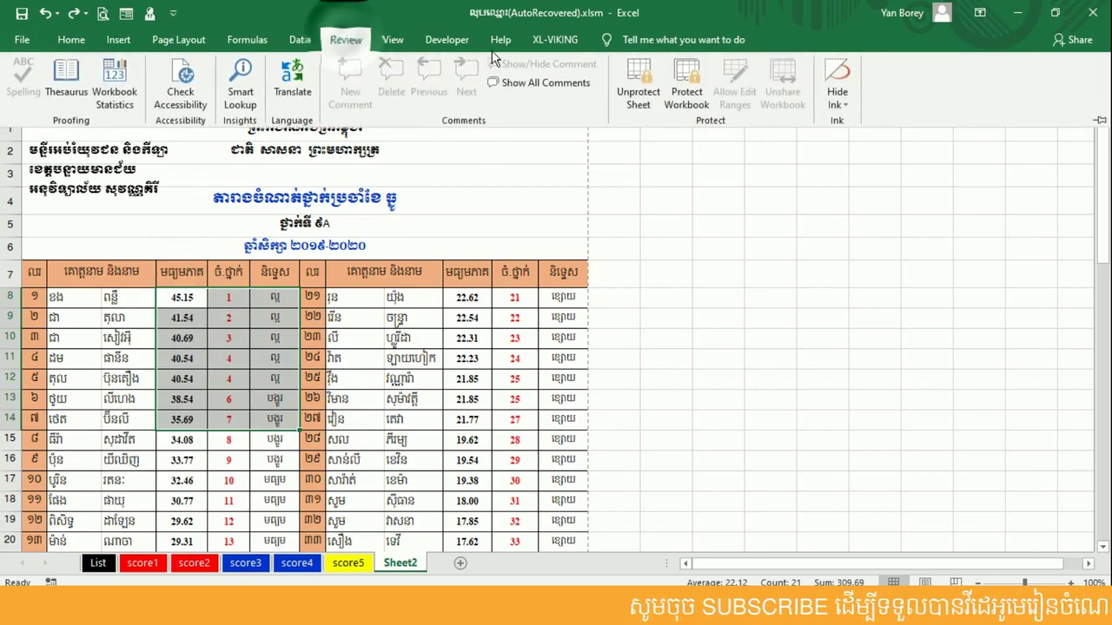
left_click(637, 106)
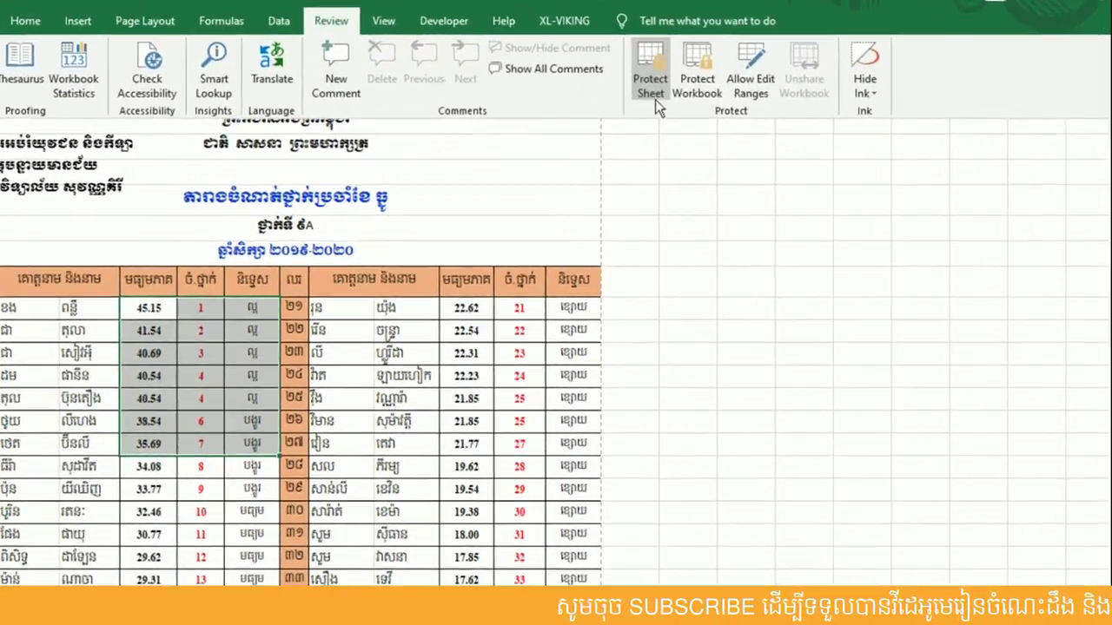
left_click(637, 106)
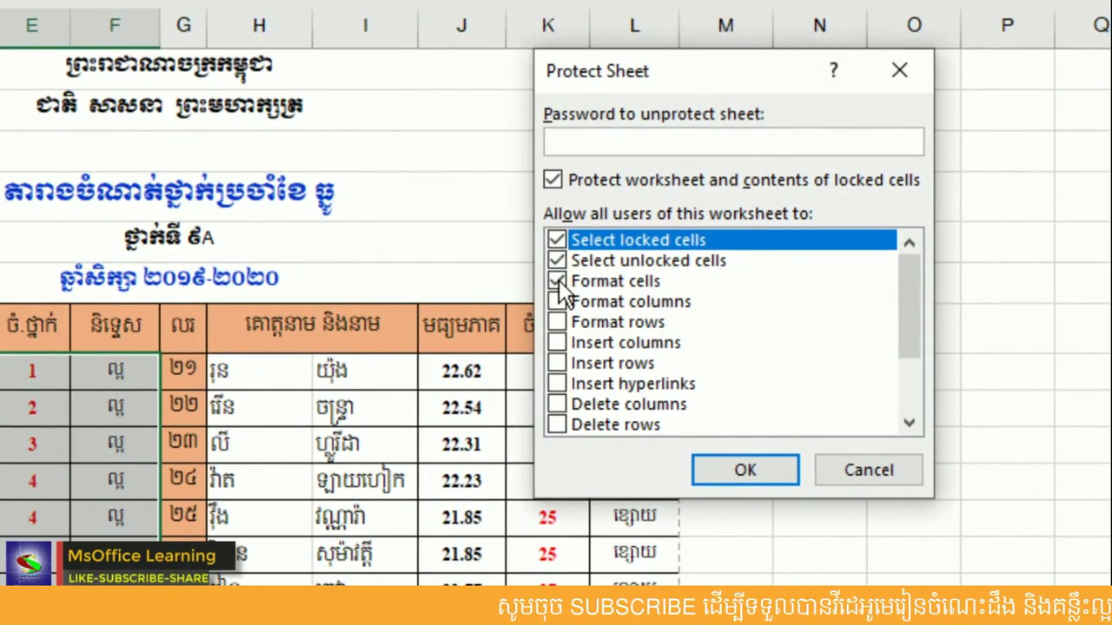
left_click(557, 280)
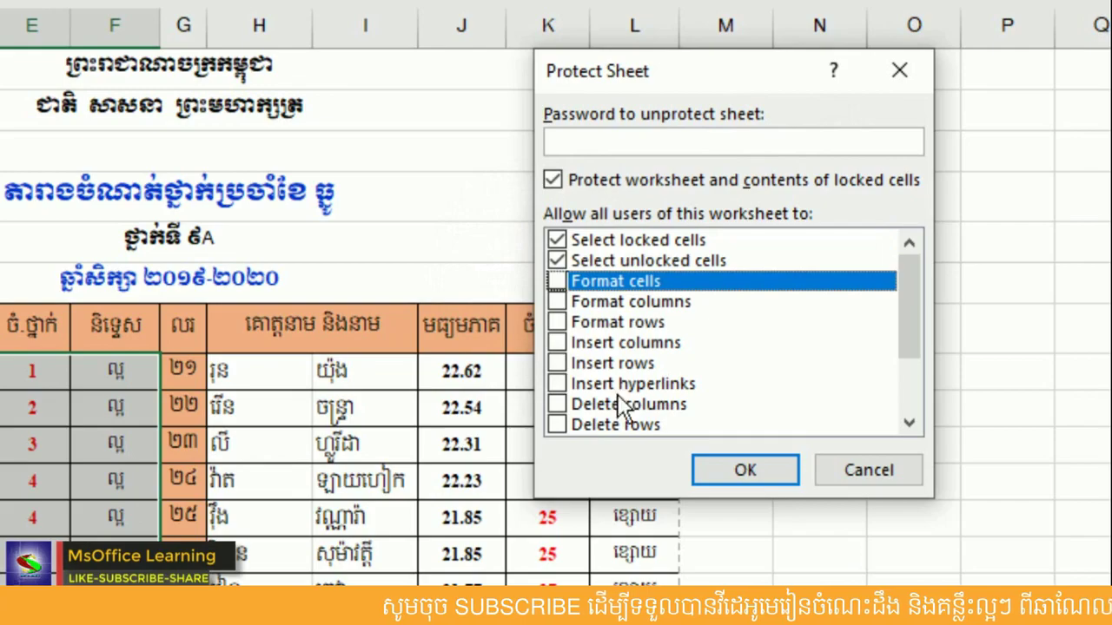
left_click(557, 302)
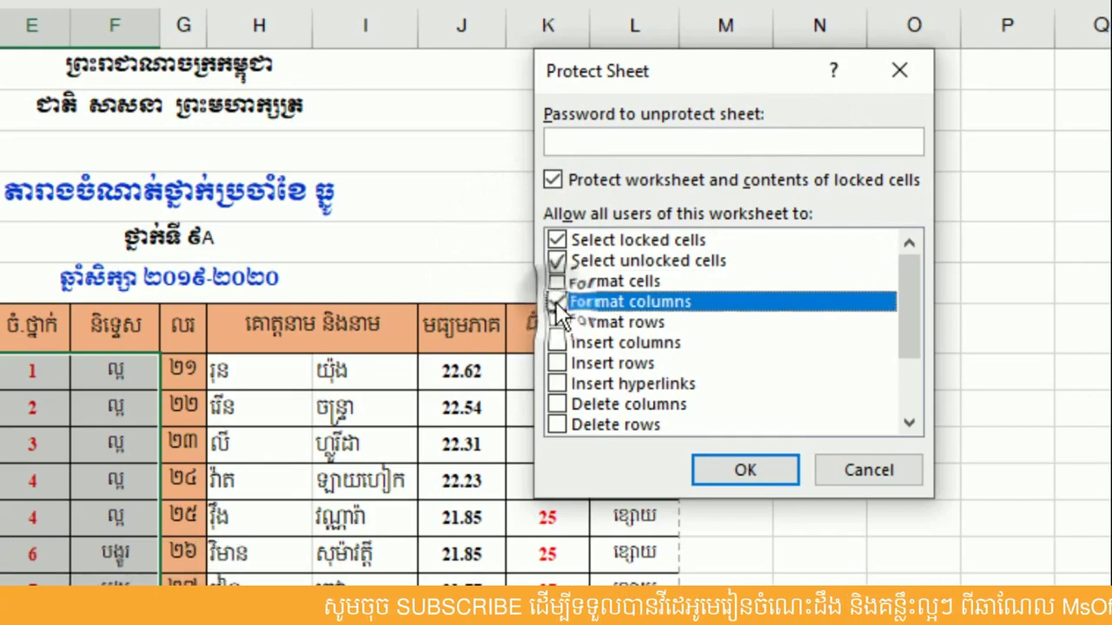
left_click(556, 322)
left_click(663, 391)
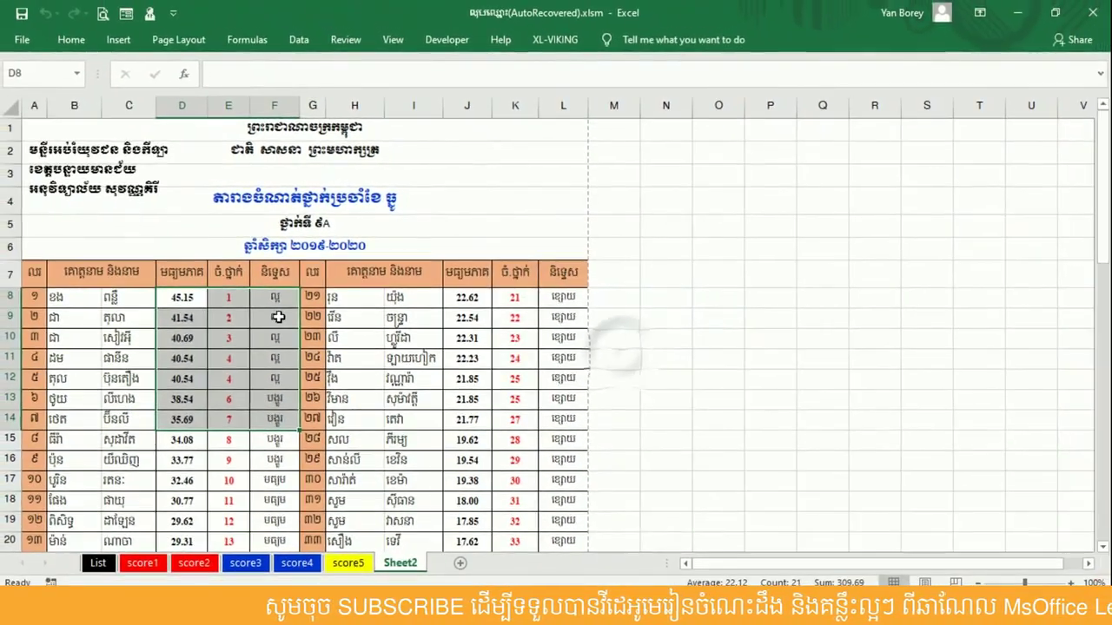
left_click_drag(182, 297, 274, 399)
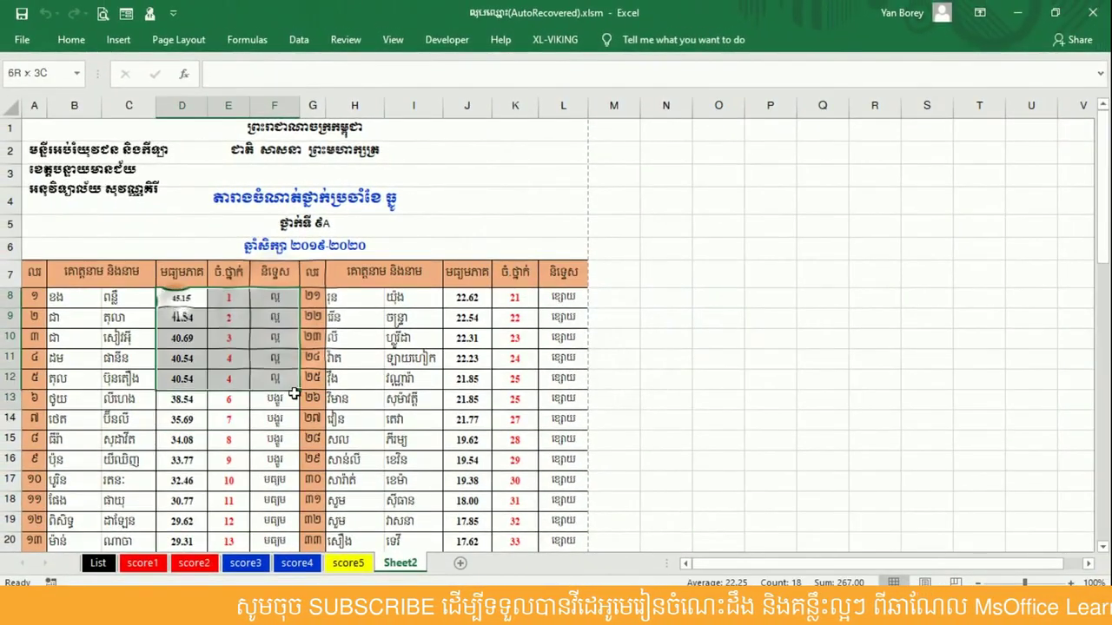
Step: Widen column G by dragging its border, then select cell E9
left_click(71, 44)
key("Escape")
mouse_move(323, 109)
left_mouse_down()
mouse_move(368, 116)
mouse_move(337, 118)
left_mouse_up()
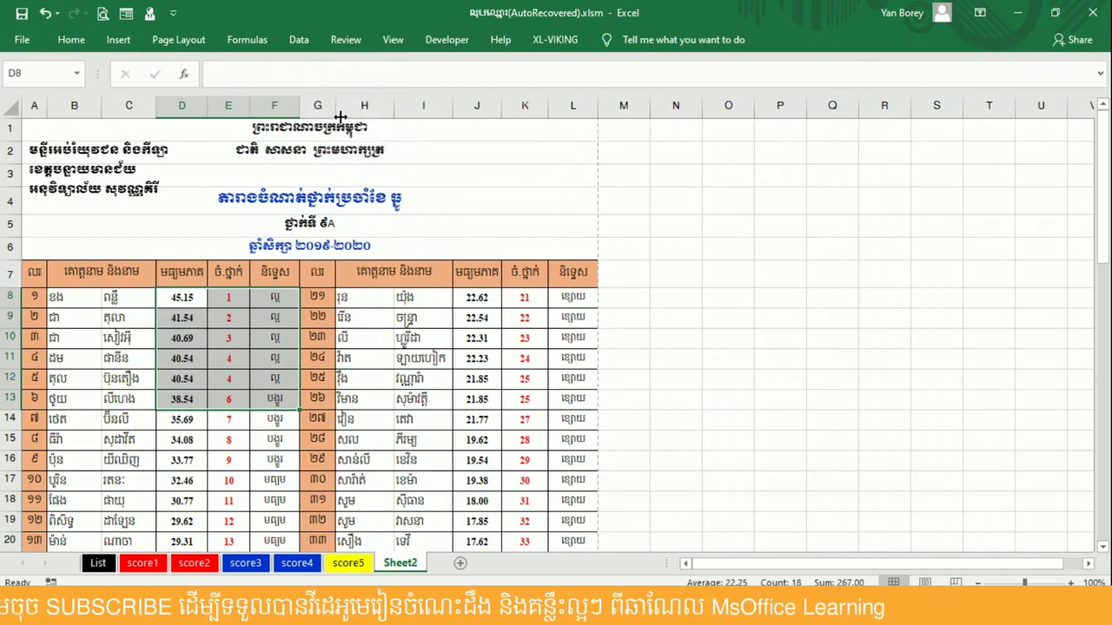
left_click(233, 319)
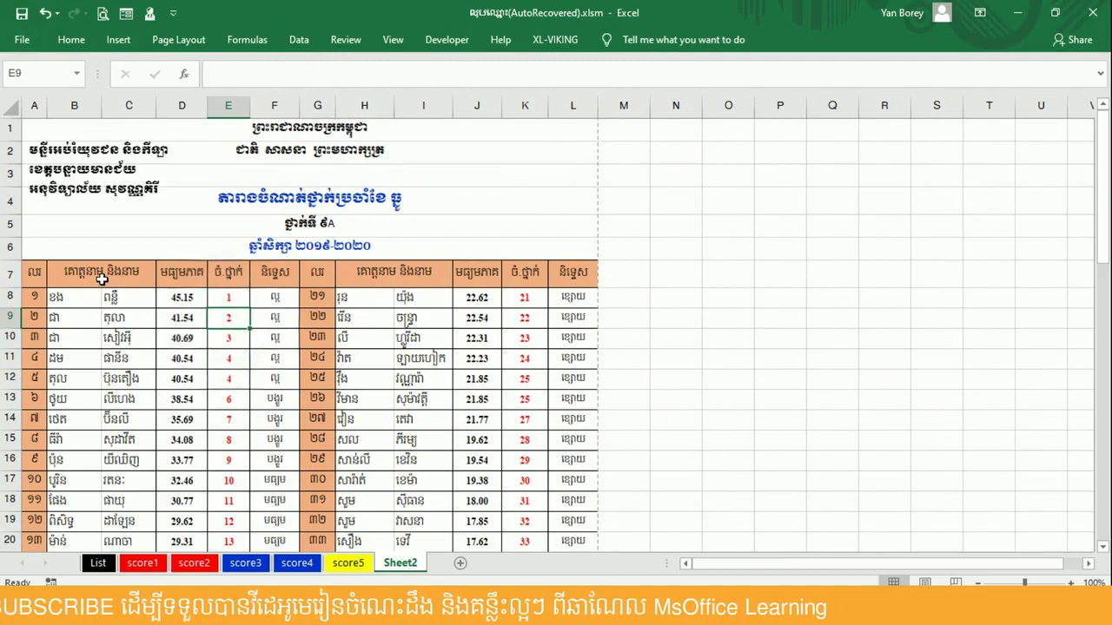
Step: Re-protect Sheet2 with Format rows and Format columns both unticked
left_click(360, 40)
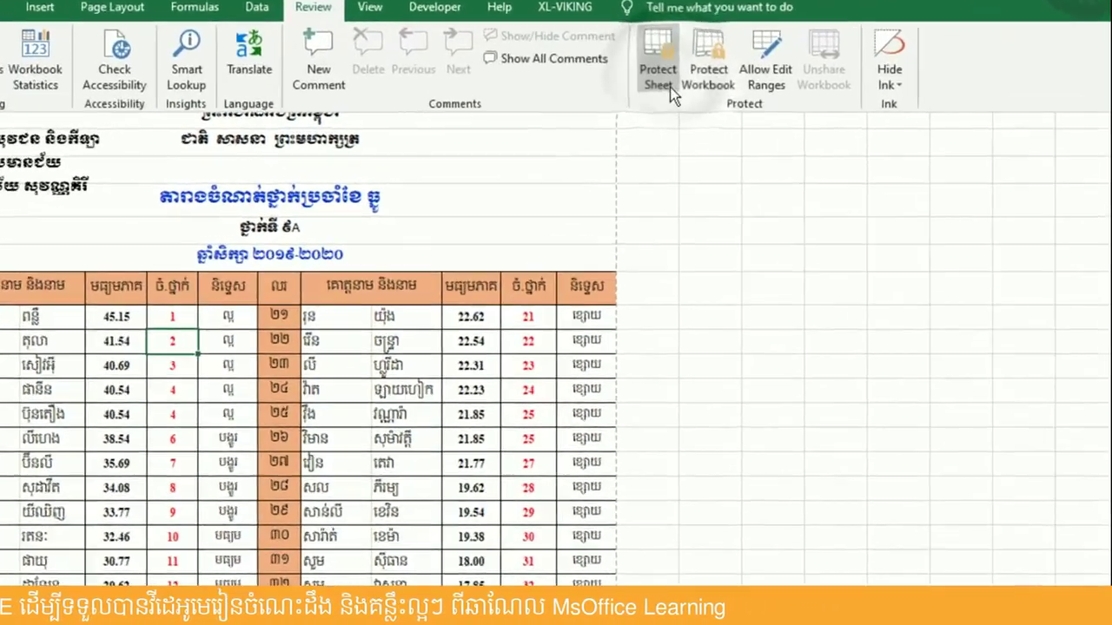
left_click(670, 87)
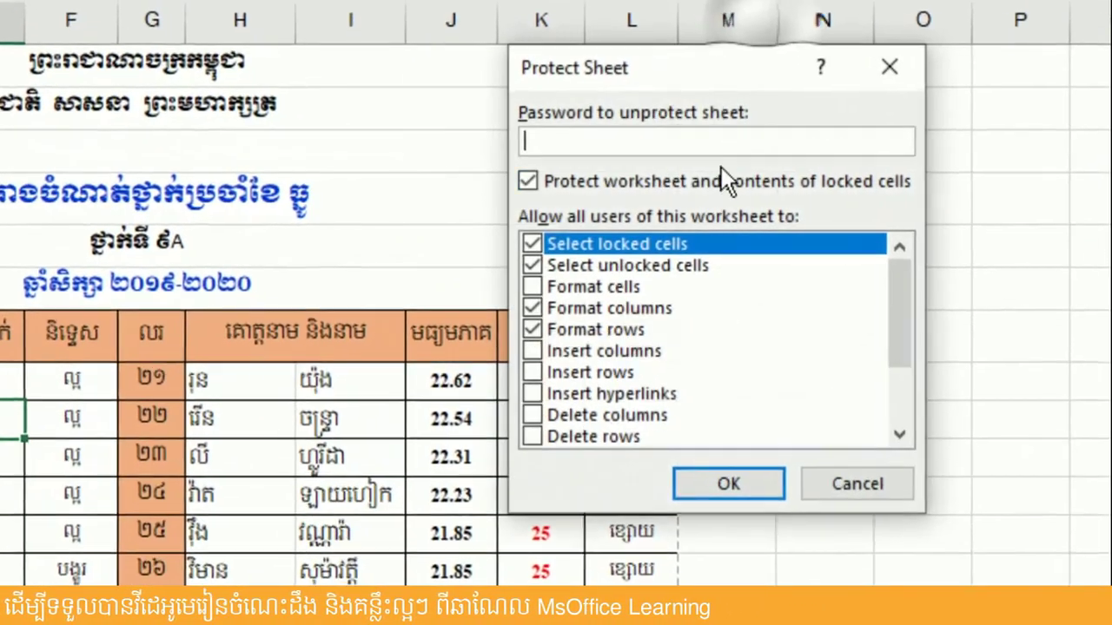
left_click(530, 334)
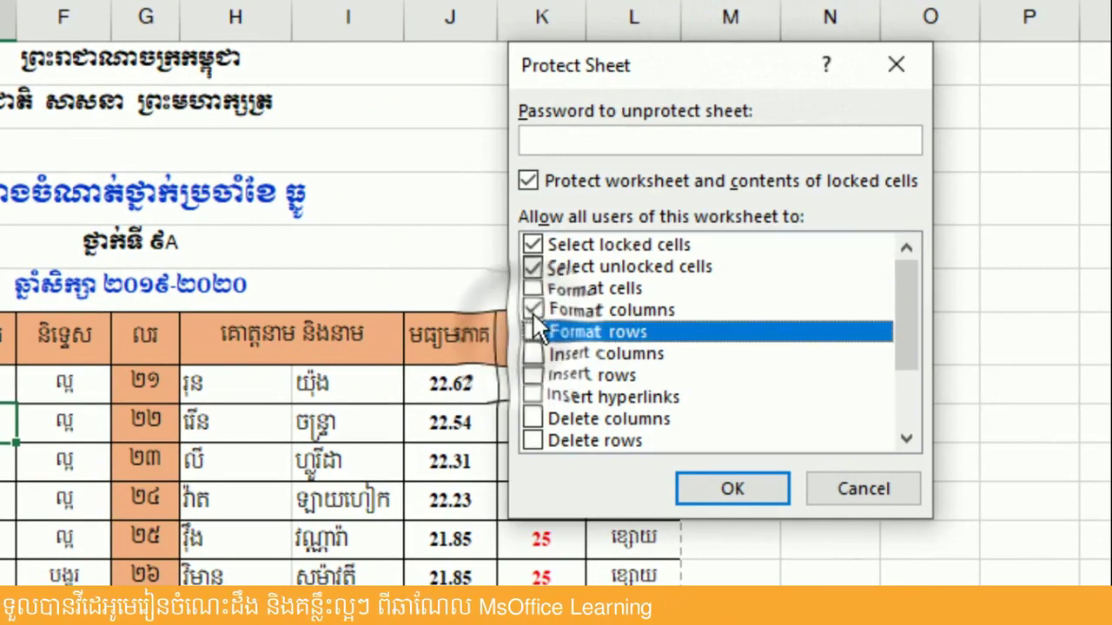
left_click(533, 311)
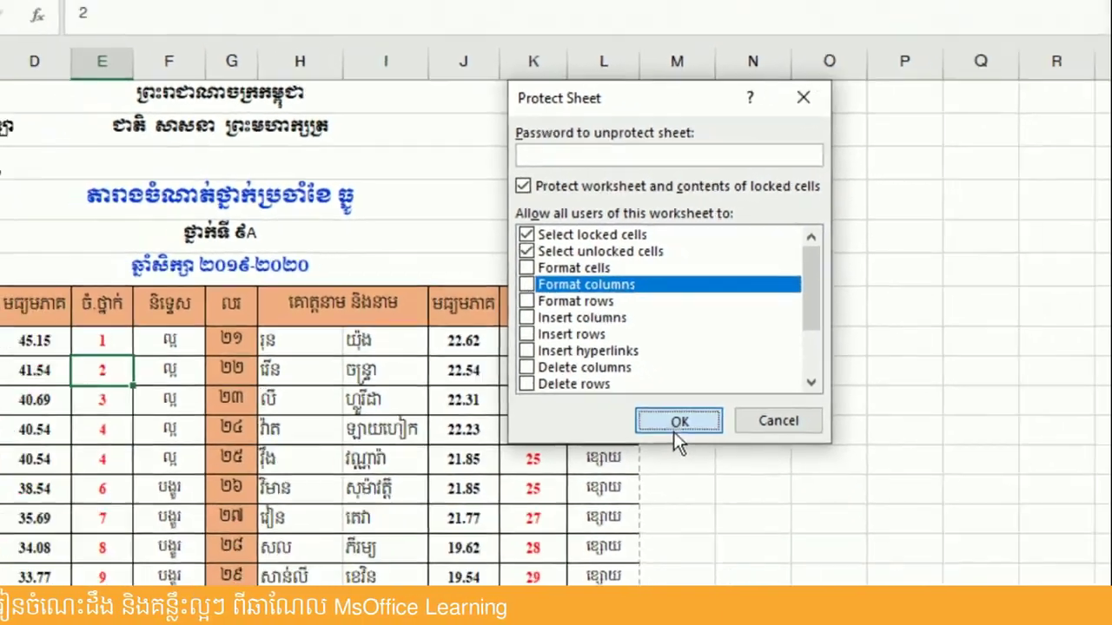
left_click(726, 482)
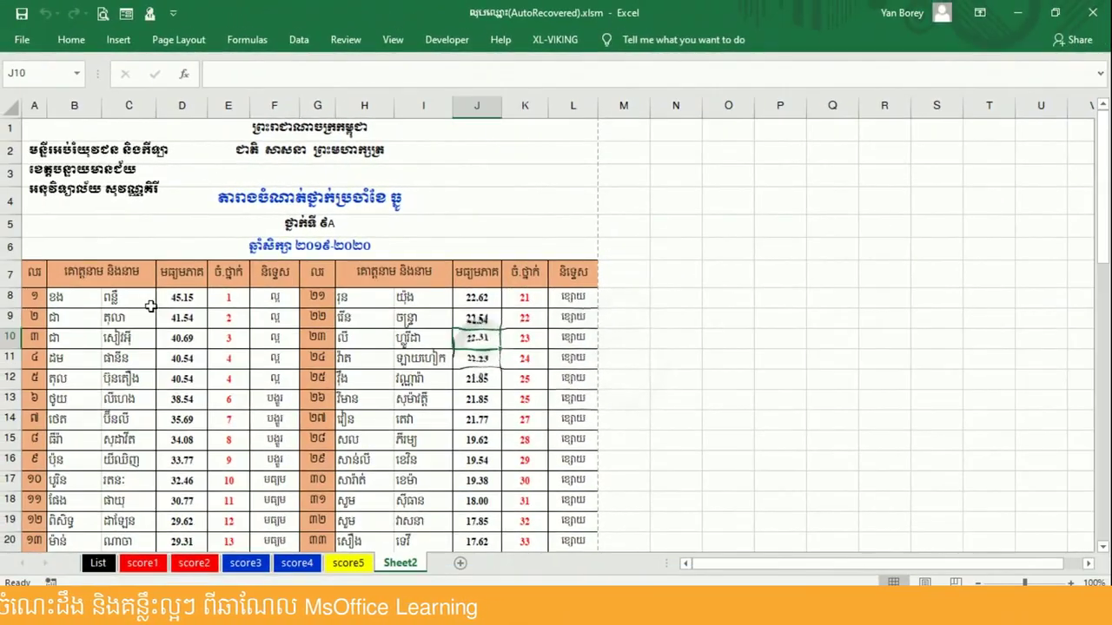
Step: Select the top seven ranks D8:F14, check their cell commands, then select header J7
left_click_drag(213, 330, 224, 408)
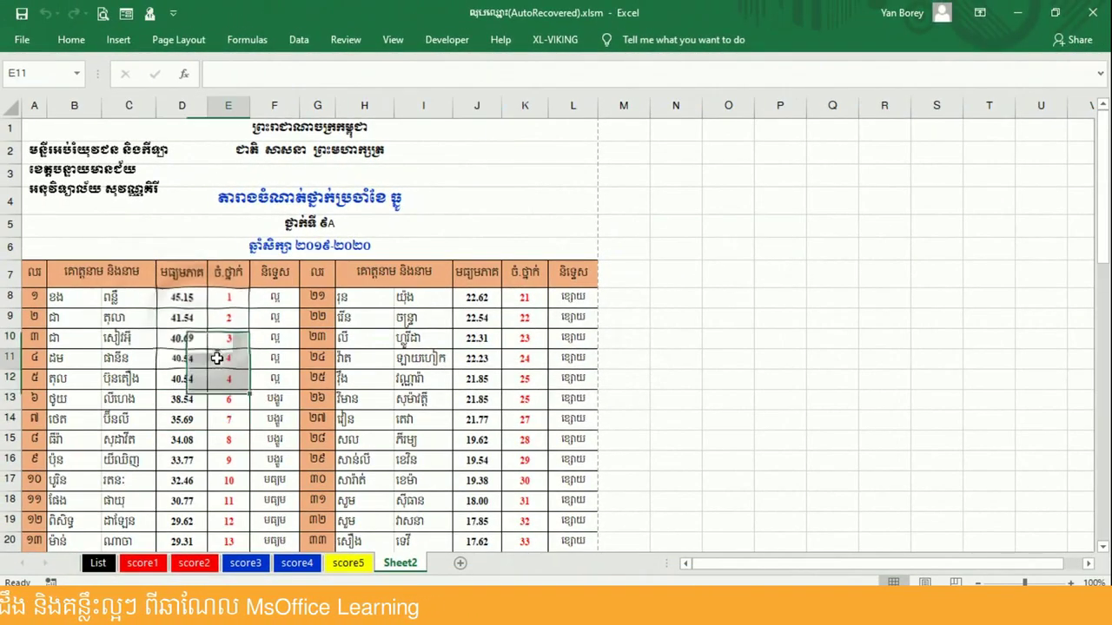
left_click_drag(181, 297, 275, 419)
right_click(242, 391)
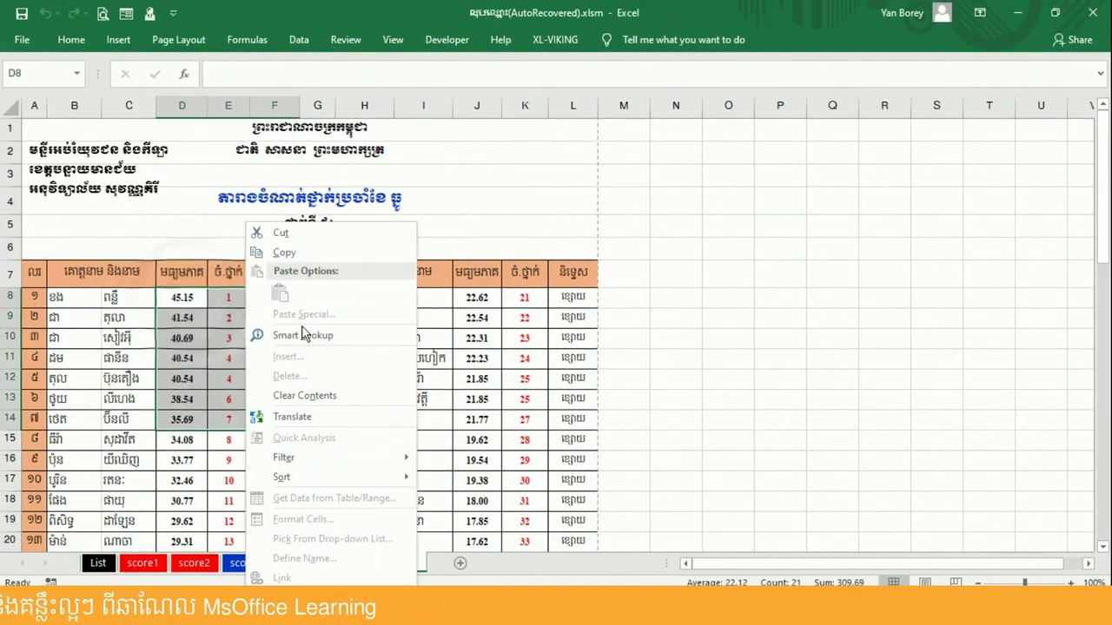
left_click(463, 391)
scroll(463, 391, "down", 3)
scroll(463, 390, "down", 3)
scroll(452, 261, "up", 6)
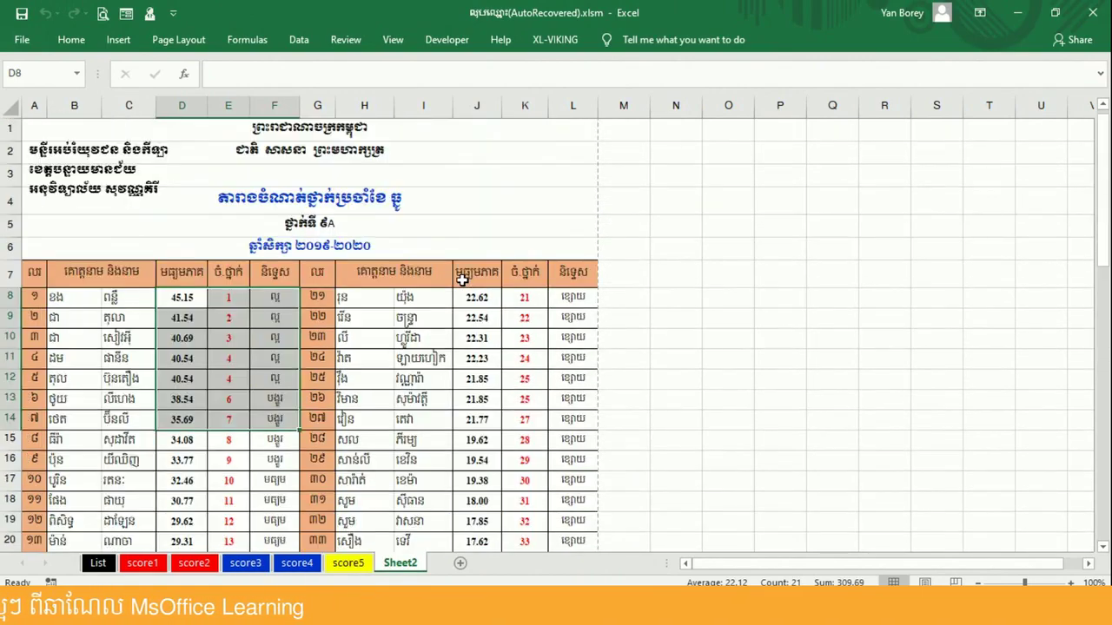
left_click(476, 272)
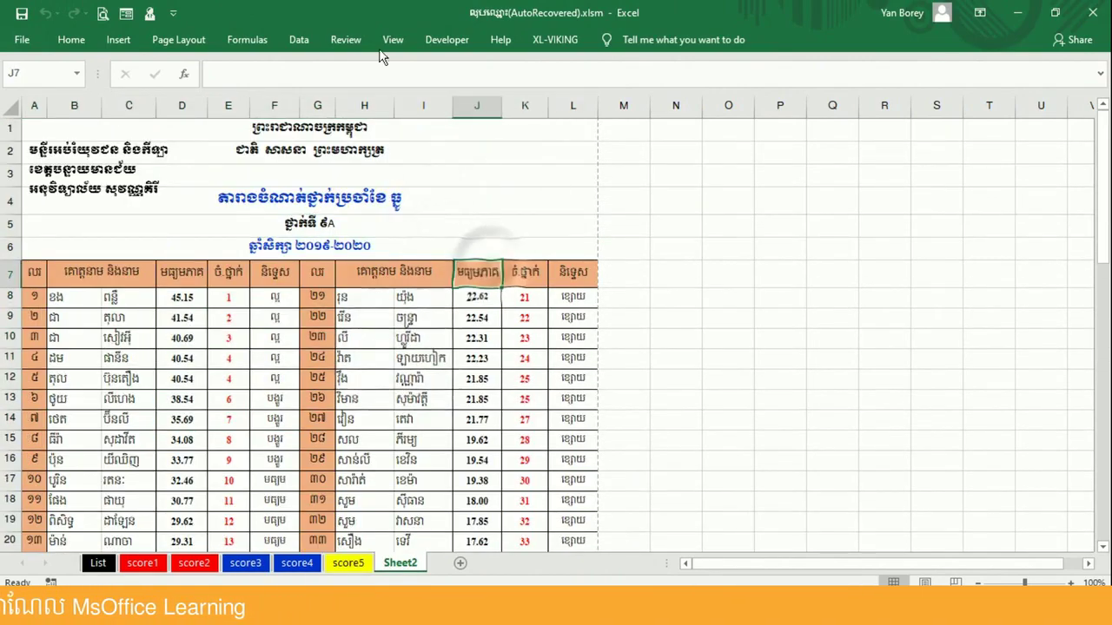
Step: Protect Sheet2 with a password, confirming it, allowing only cell selection
left_click(345, 39)
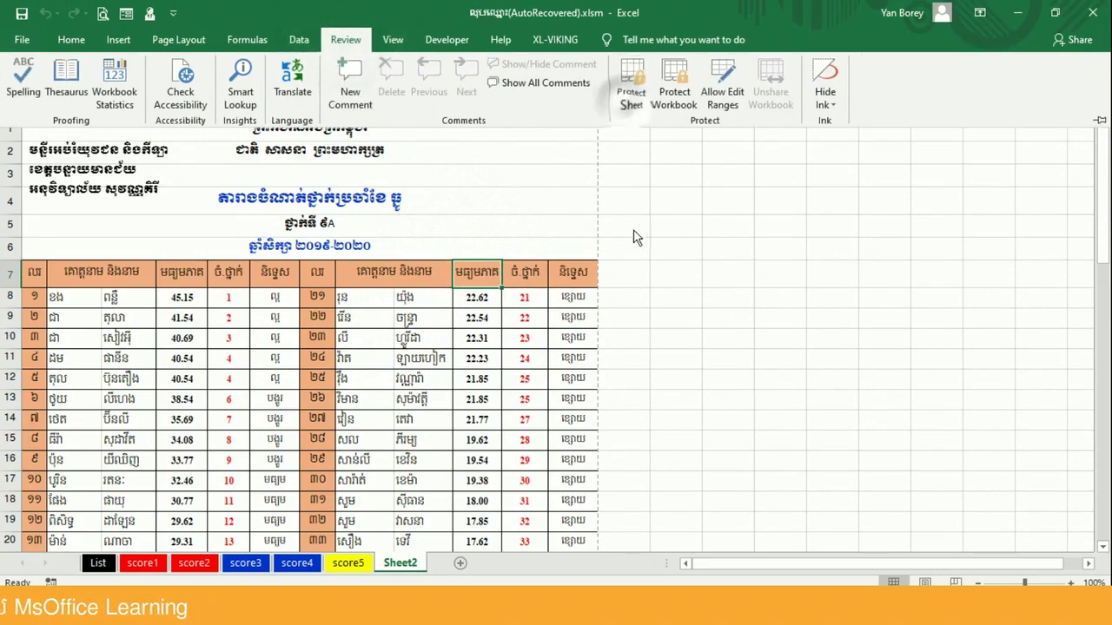
left_click(633, 96)
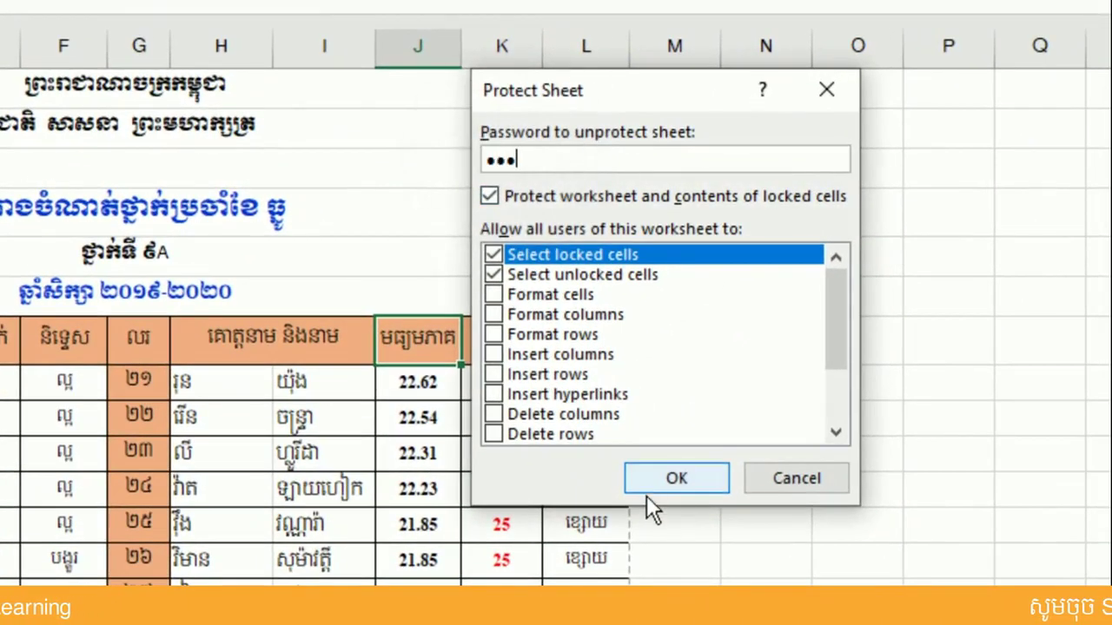
left_click(667, 477)
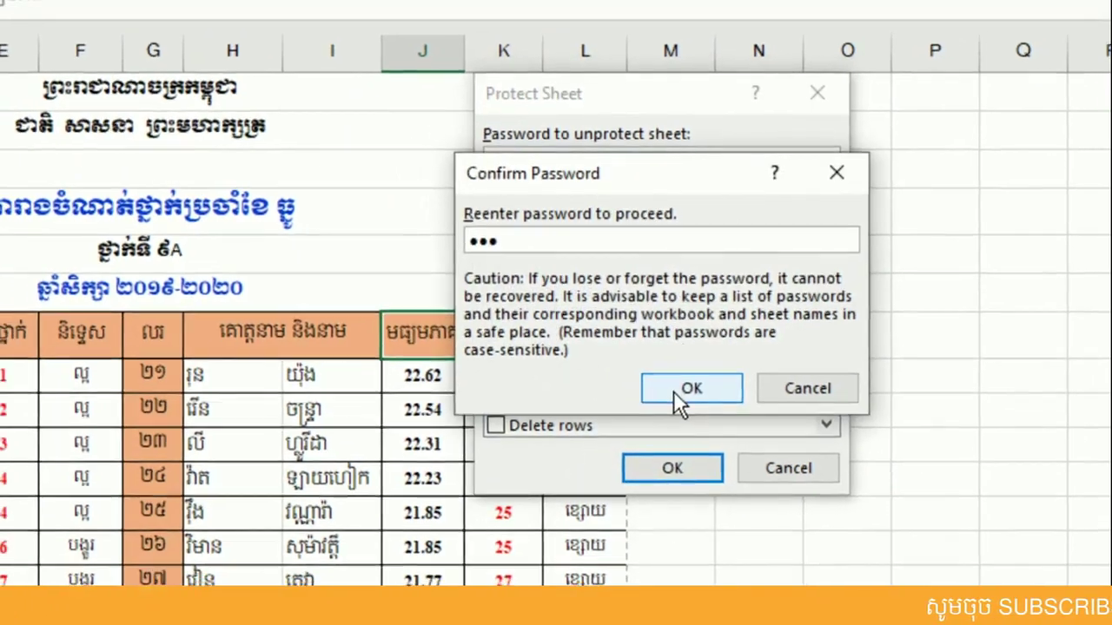
left_click(675, 393)
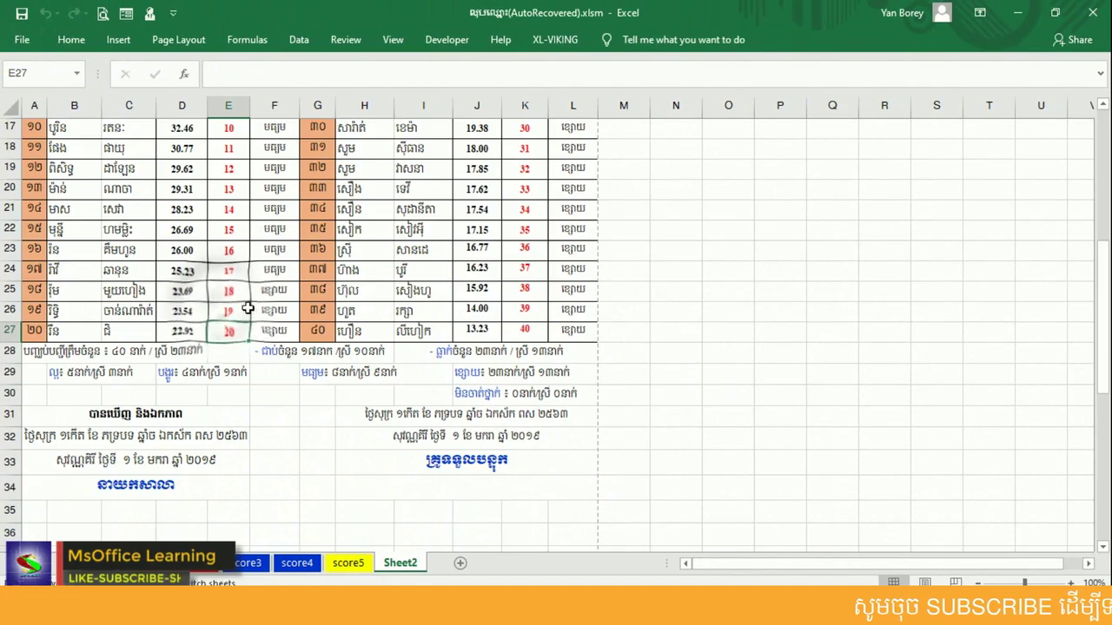
Step: After a blocked edit, unprotect Sheet2 with its password and select D8:F14
double_click(229, 296)
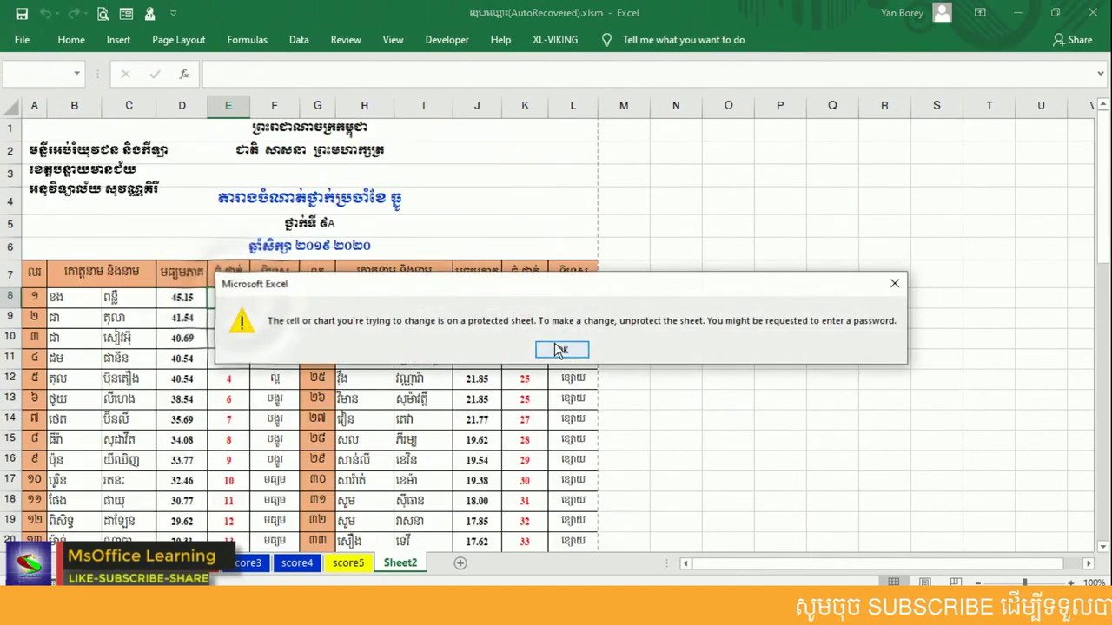
left_click(562, 350)
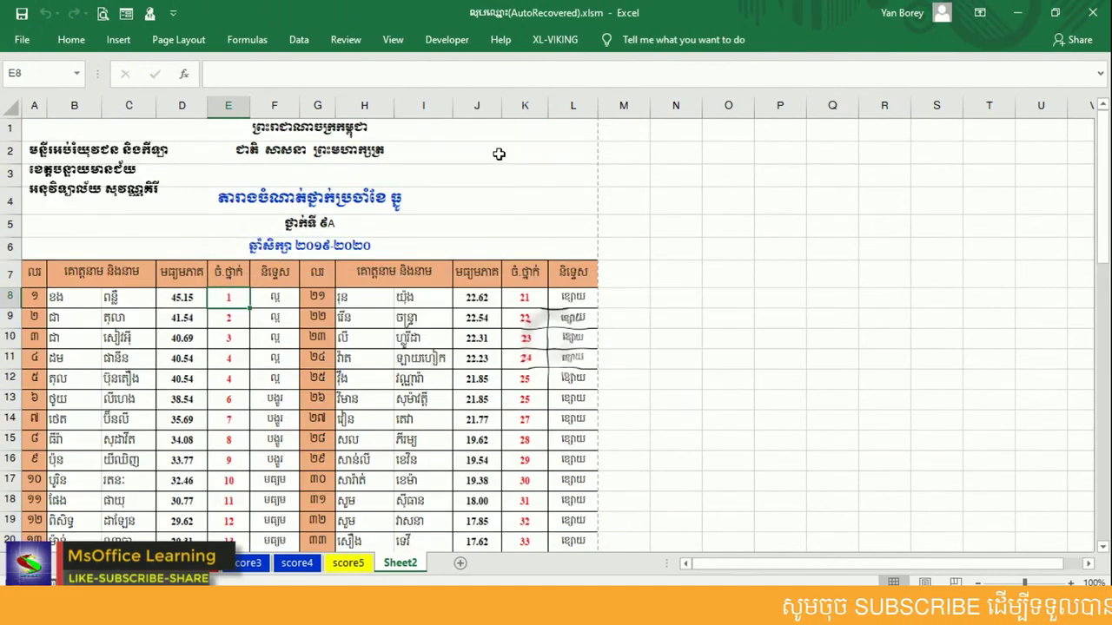
left_click(345, 39)
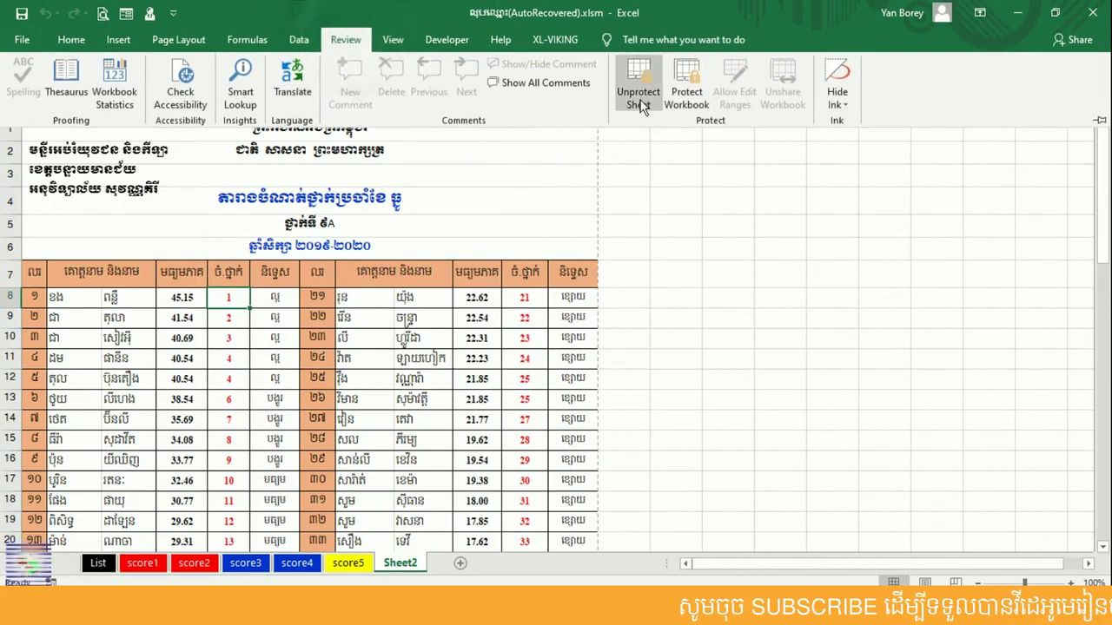
left_click(639, 91)
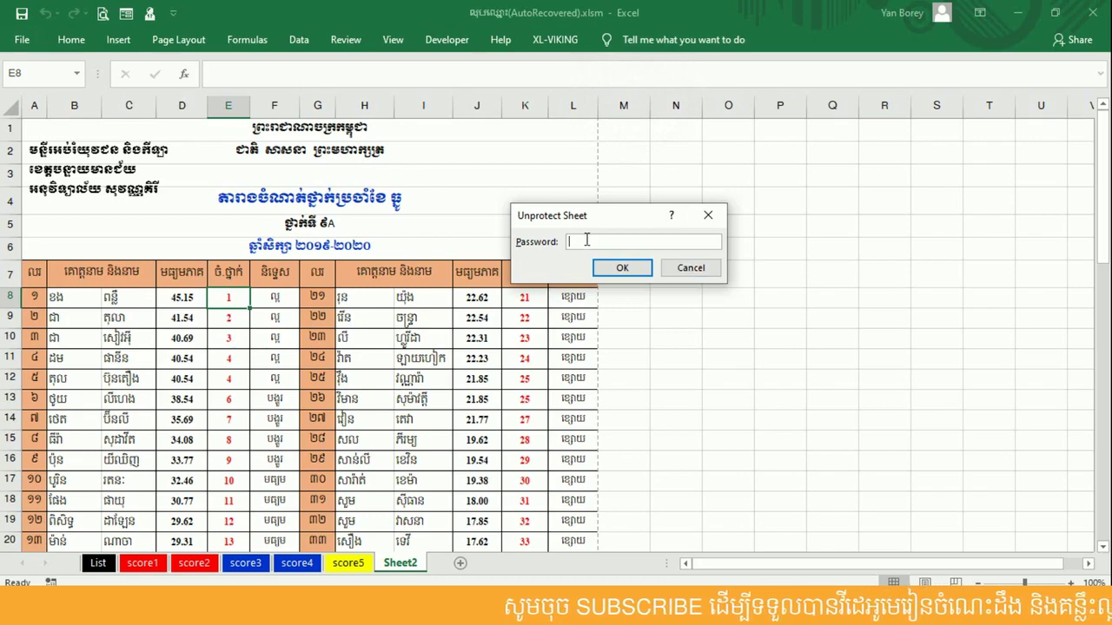
left_click(622, 270)
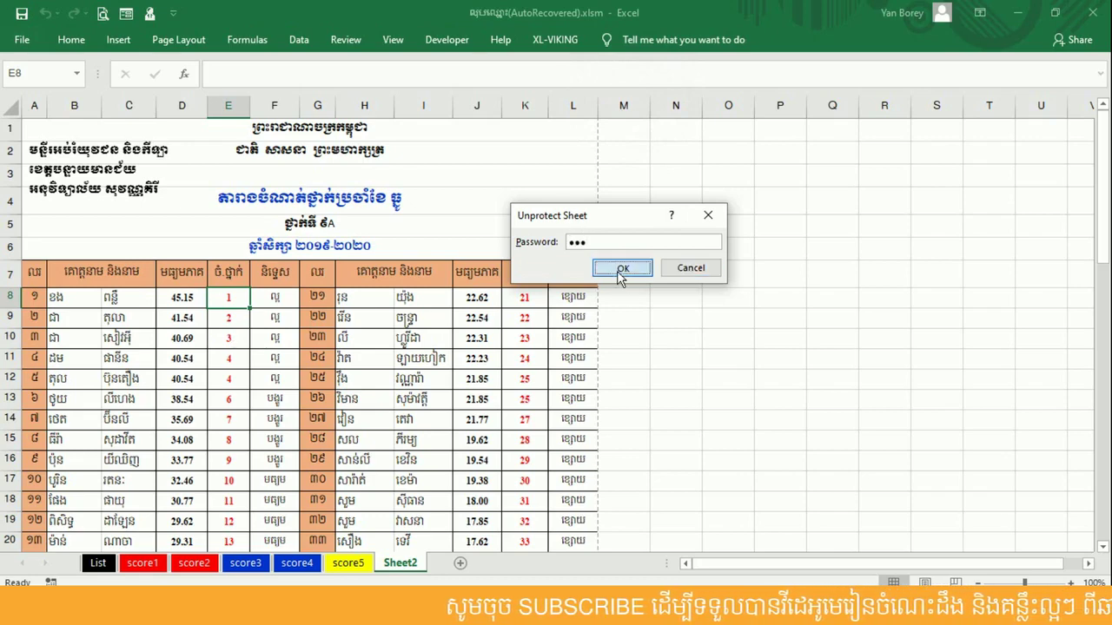
left_click_drag(177, 301, 275, 419)
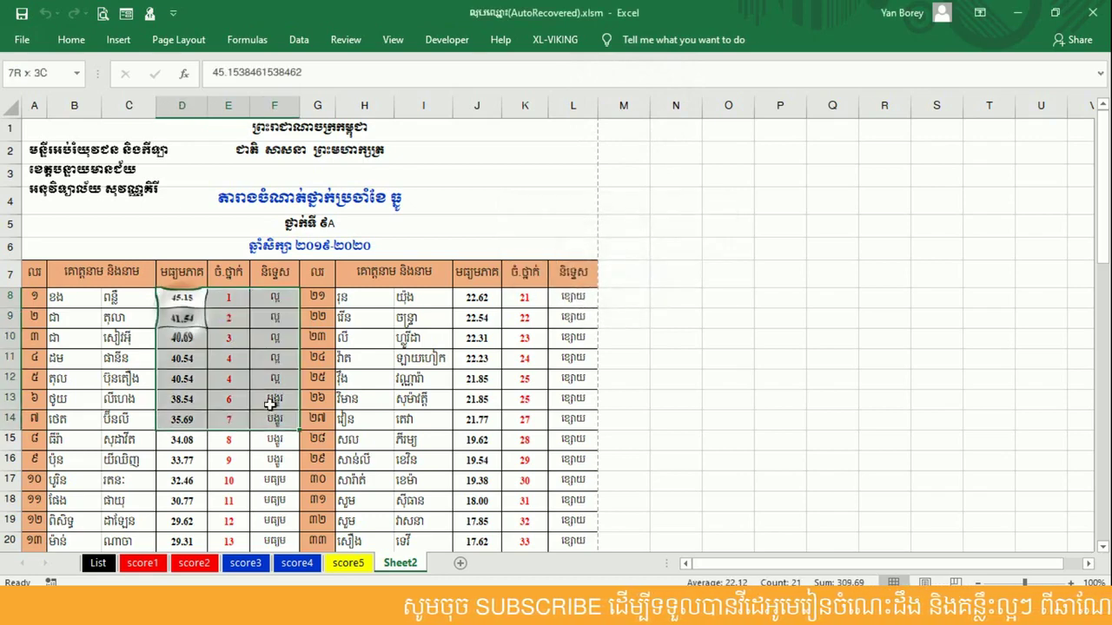
left_click(71, 39)
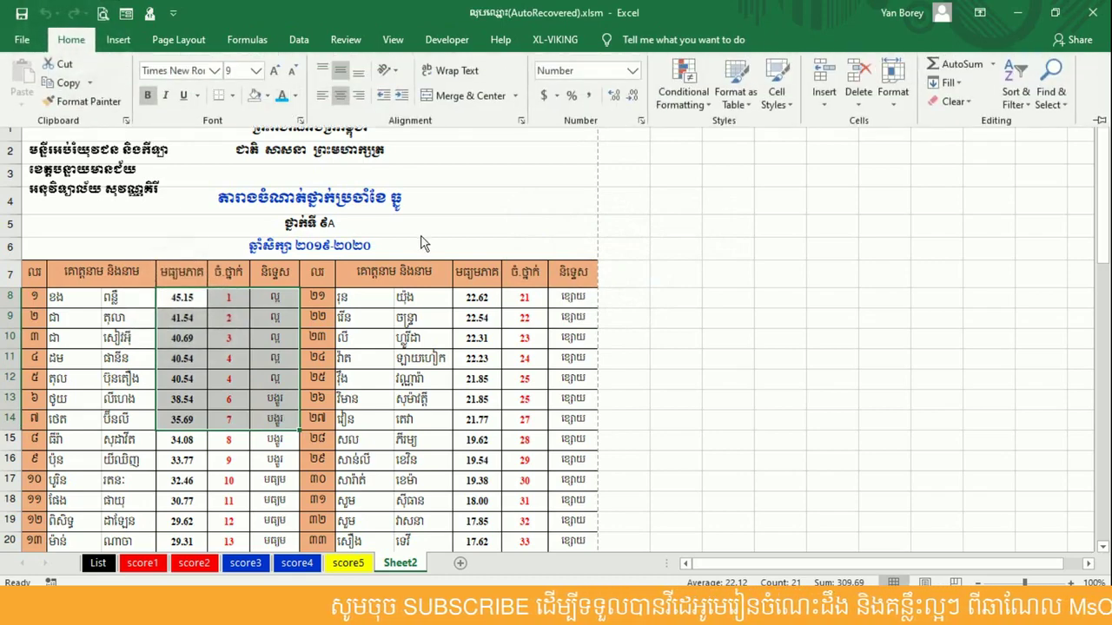
left_click(423, 243)
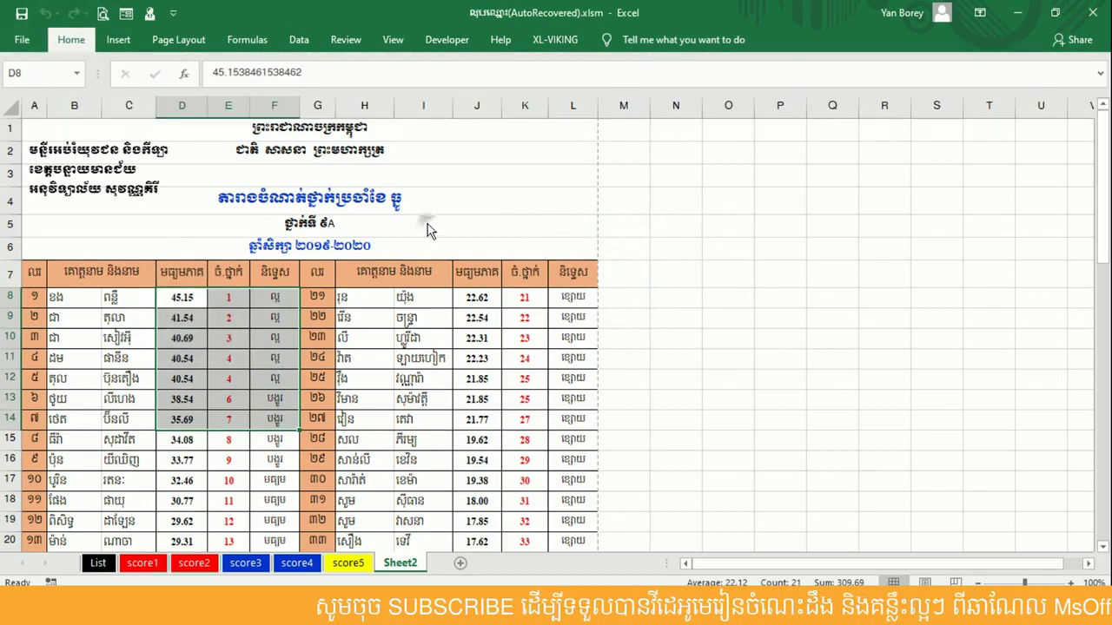
left_click(346, 40)
left_click(627, 197)
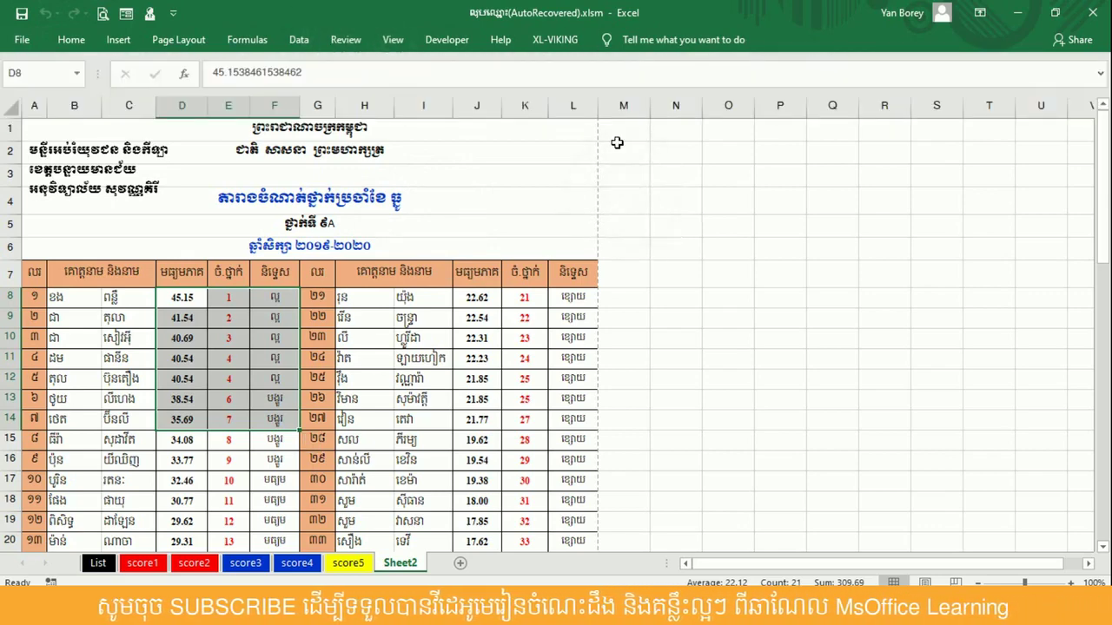
left_click(481, 211)
scroll(399, 325, "down", 1)
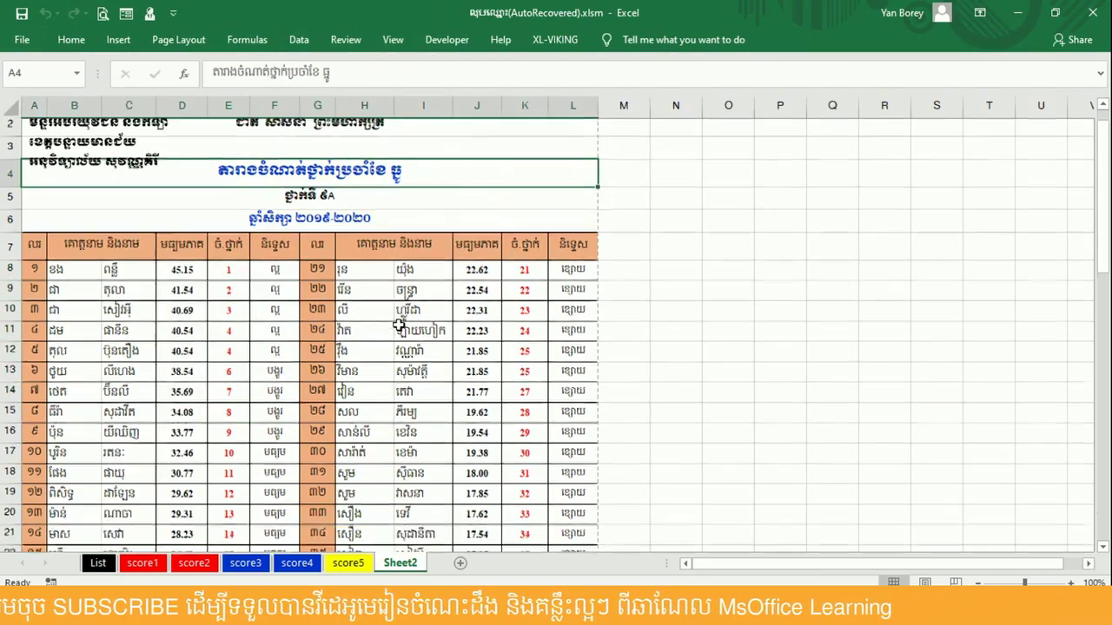
scroll(399, 325, "down", 2)
scroll(399, 325, "up", 2)
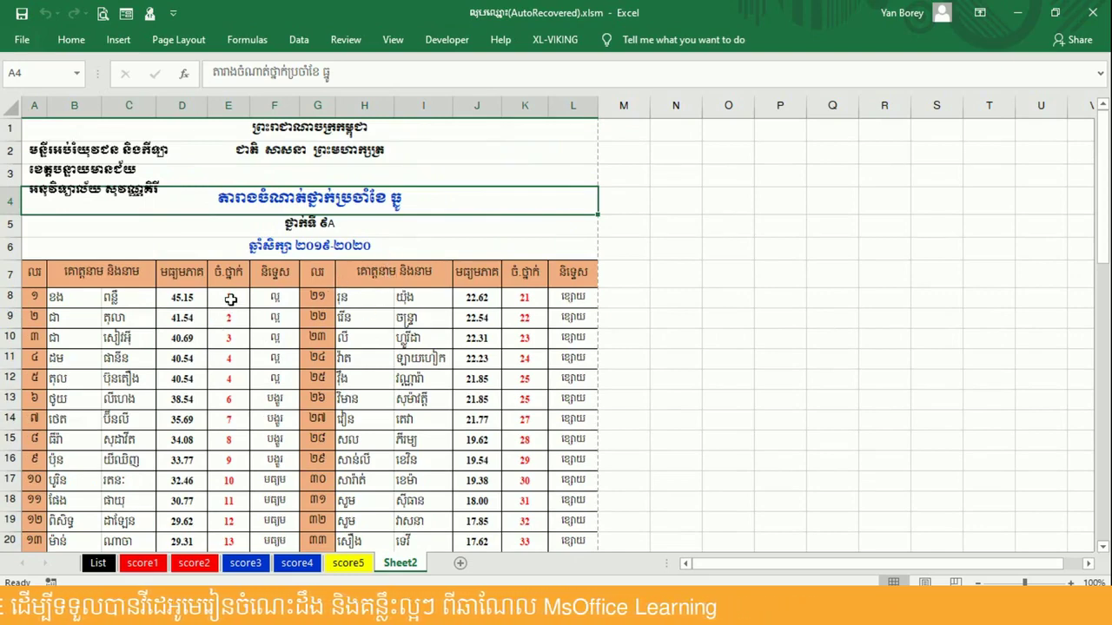
left_click_drag(230, 297, 224, 543)
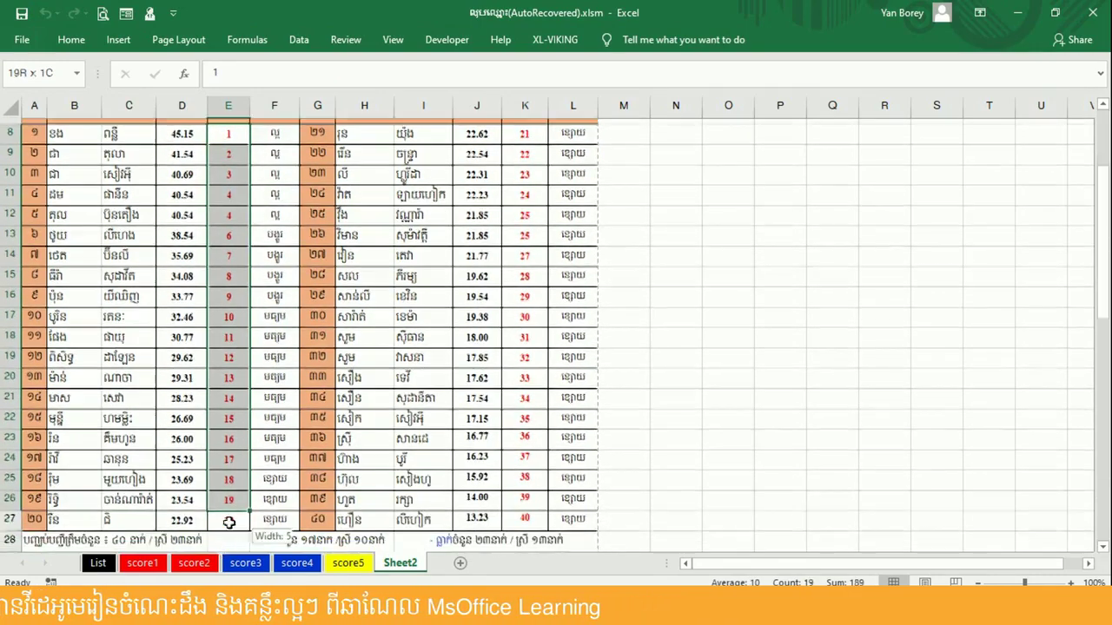
left_click_drag(222, 547, 250, 486)
scroll(439, 347, "up", 3)
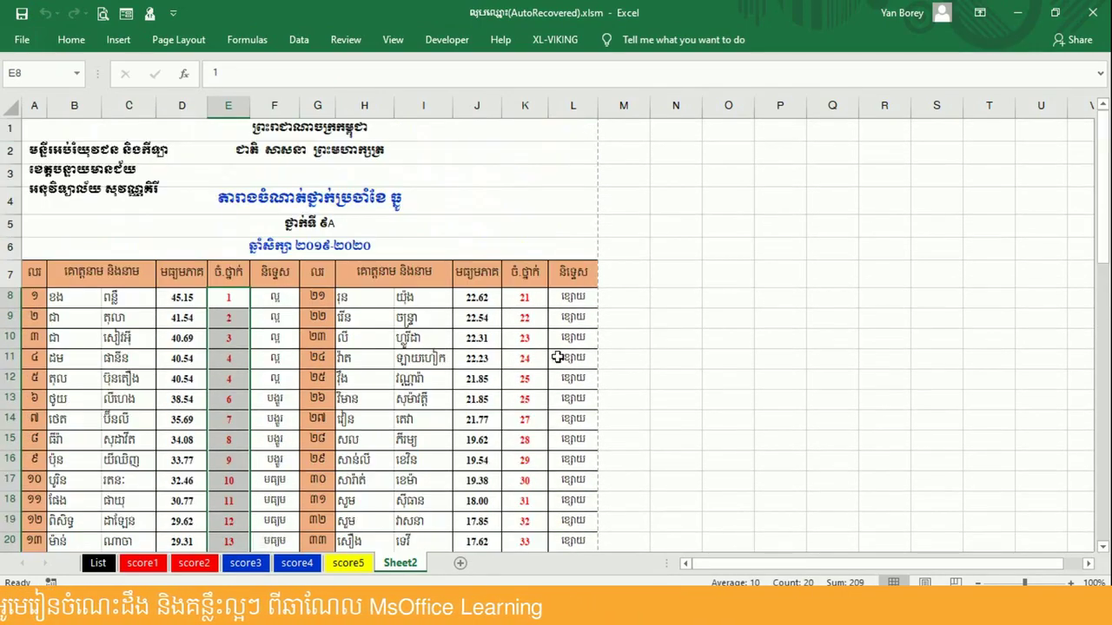
left_click(611, 347)
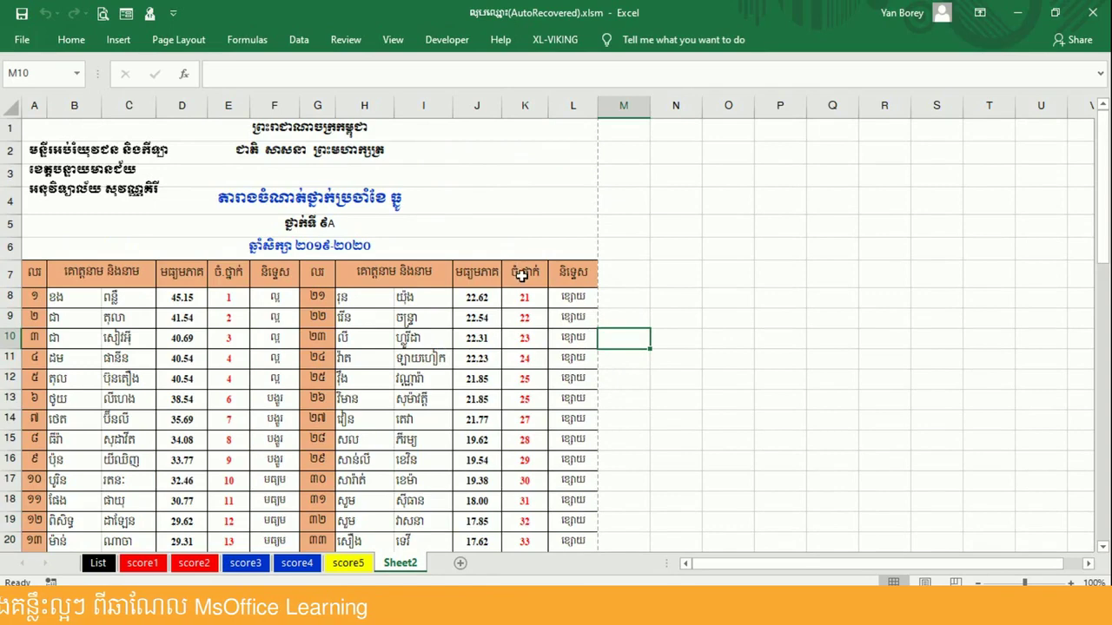
left_click(541, 207)
Step: Select empty cell M7, close the empty macro list, and show the View tab's Macros dropdown
left_click(623, 275)
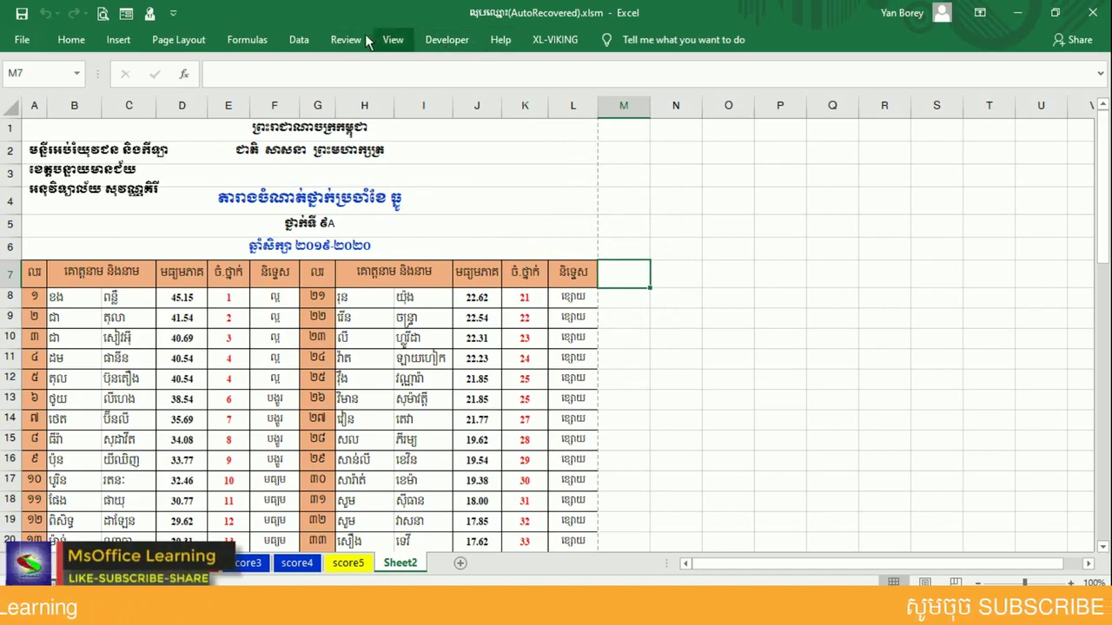
left_click(446, 44)
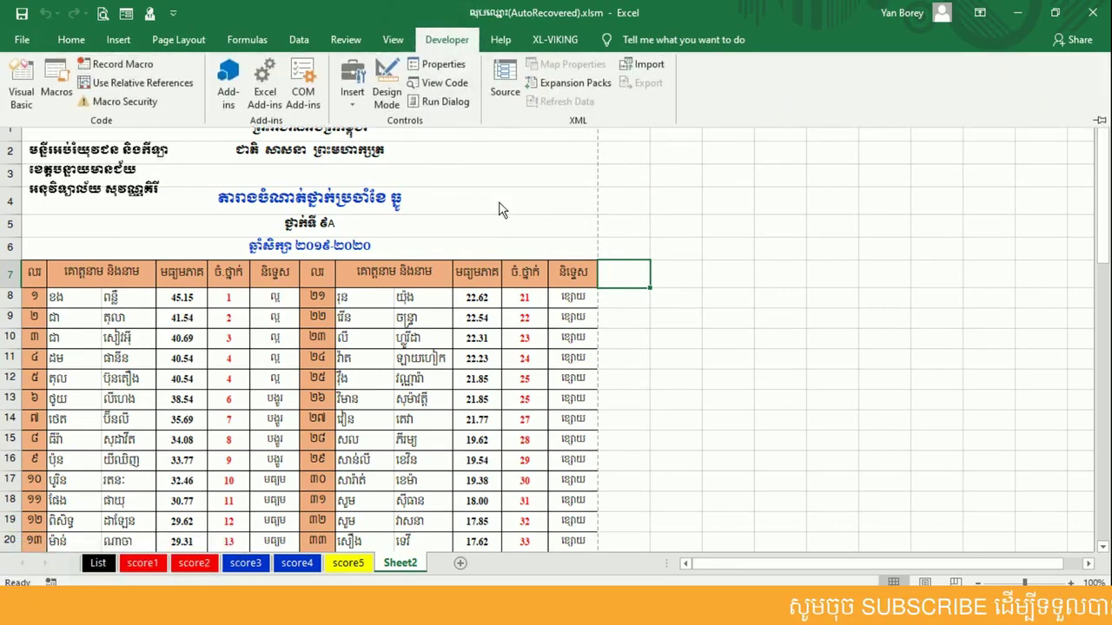
left_click(395, 41)
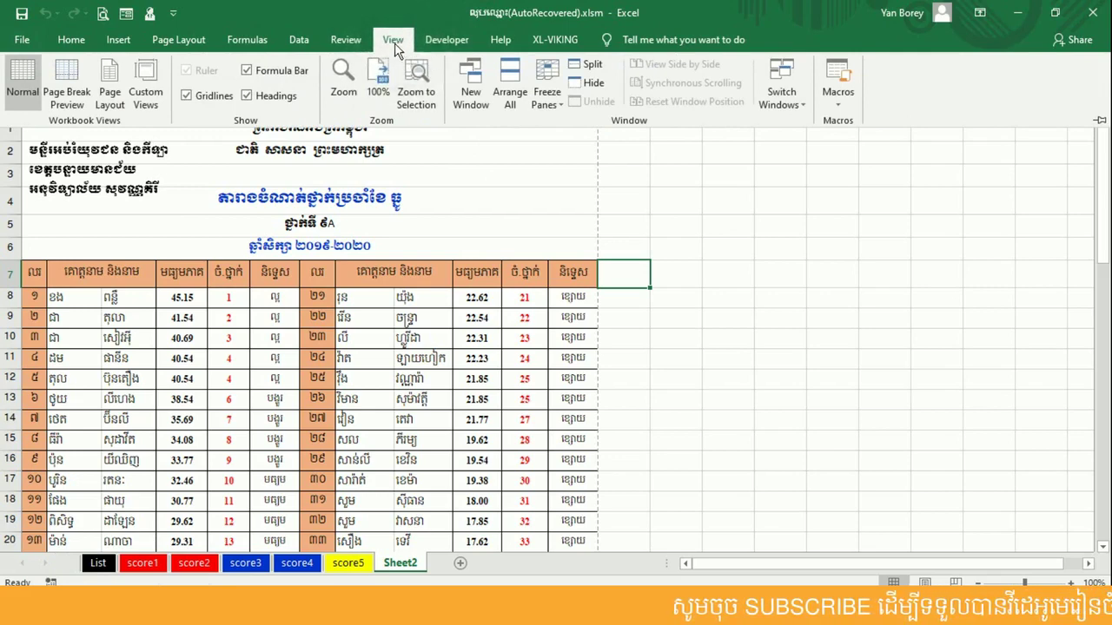
left_click(838, 76)
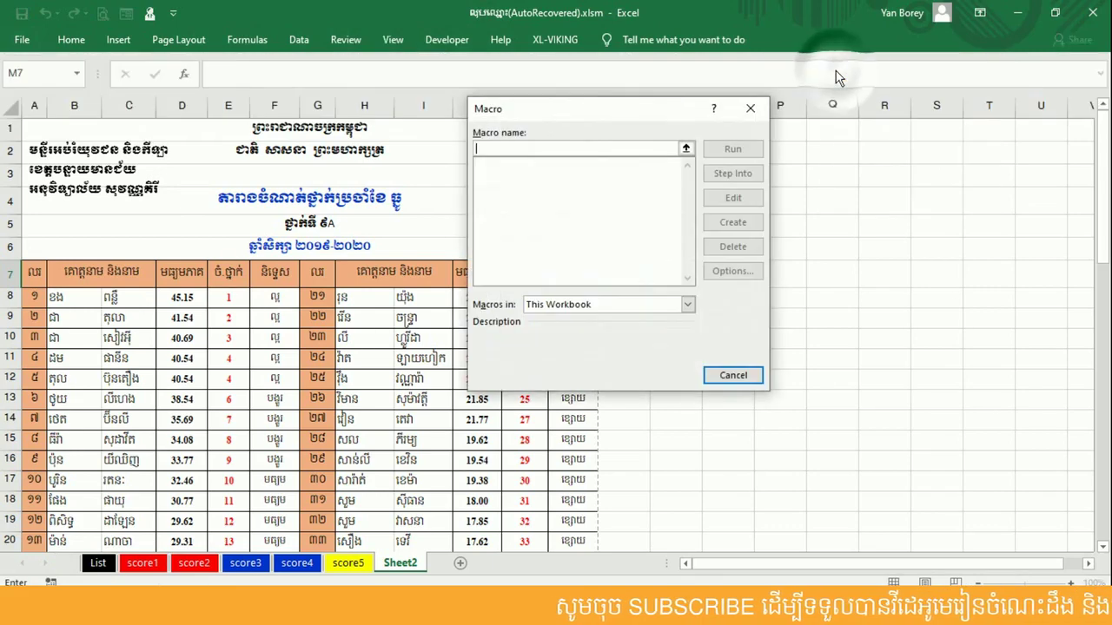
left_click(747, 115)
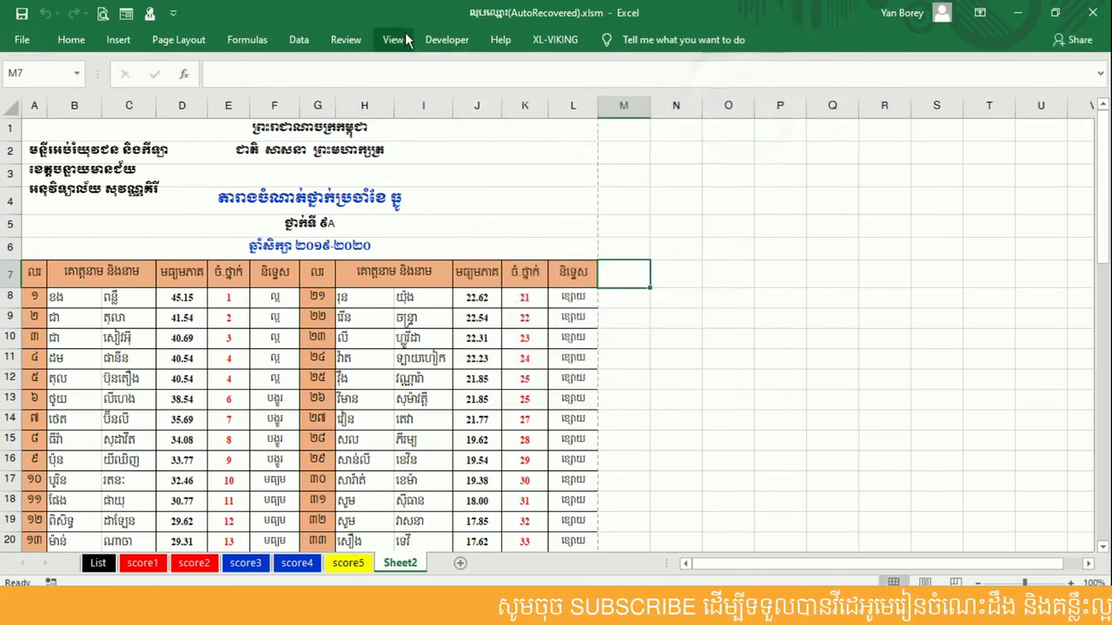
left_click(392, 39)
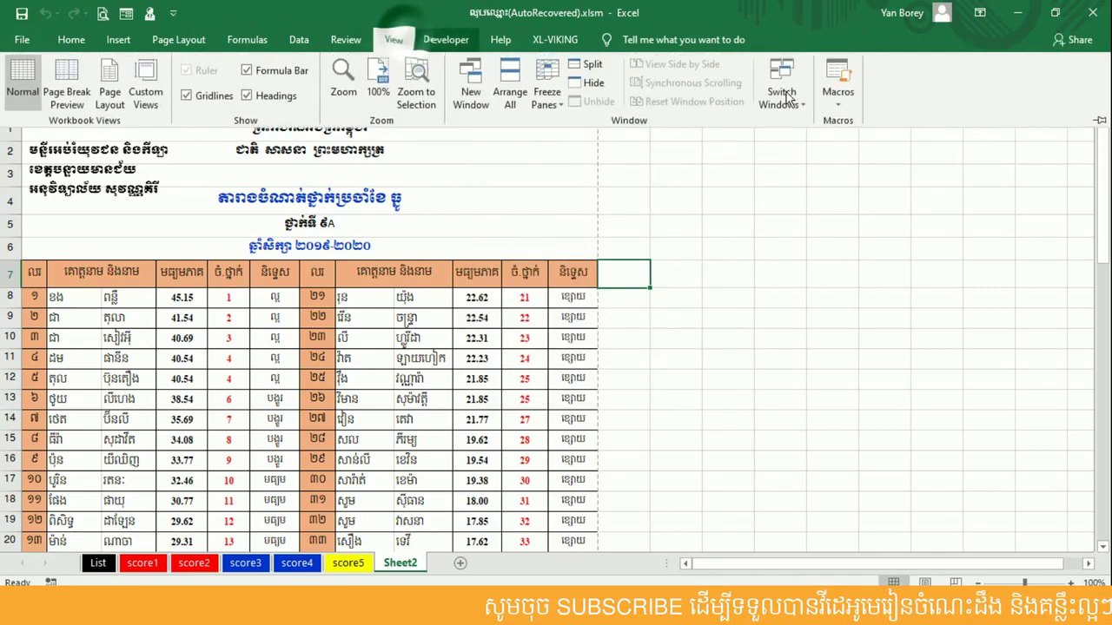
left_click(843, 100)
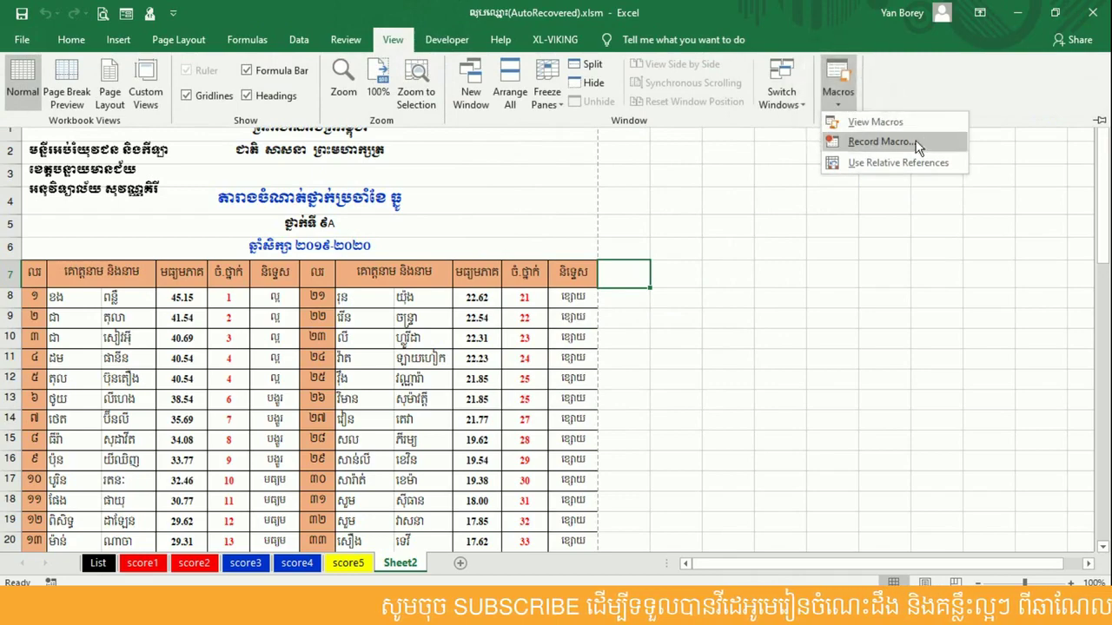
Step: Begin recording a macro named 'color', stored in This Workbook
left_click(875, 146)
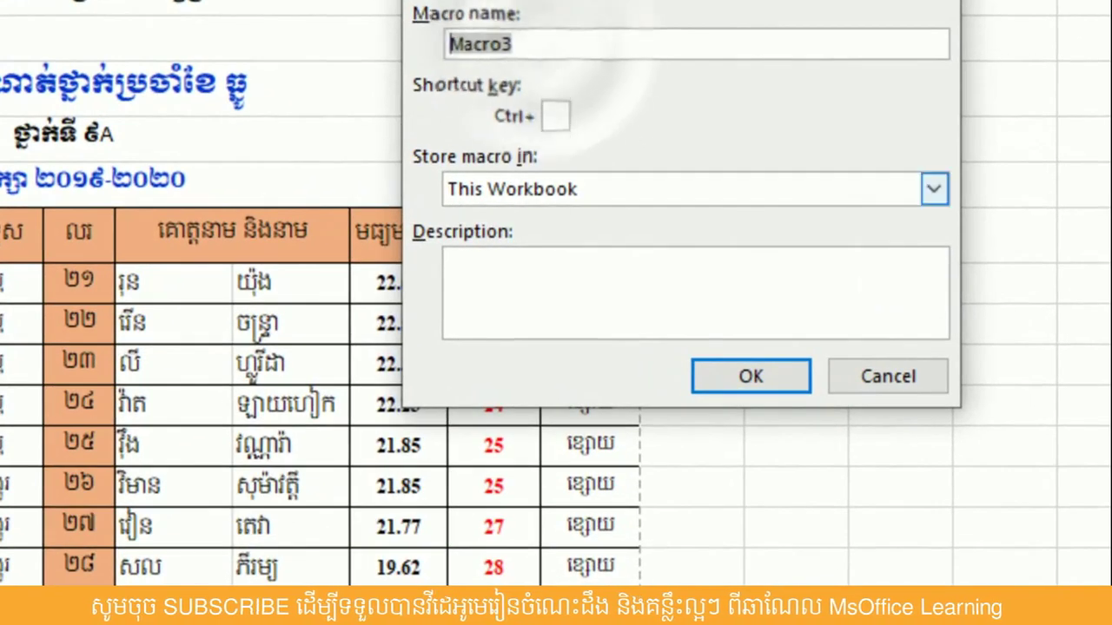
type("clo")
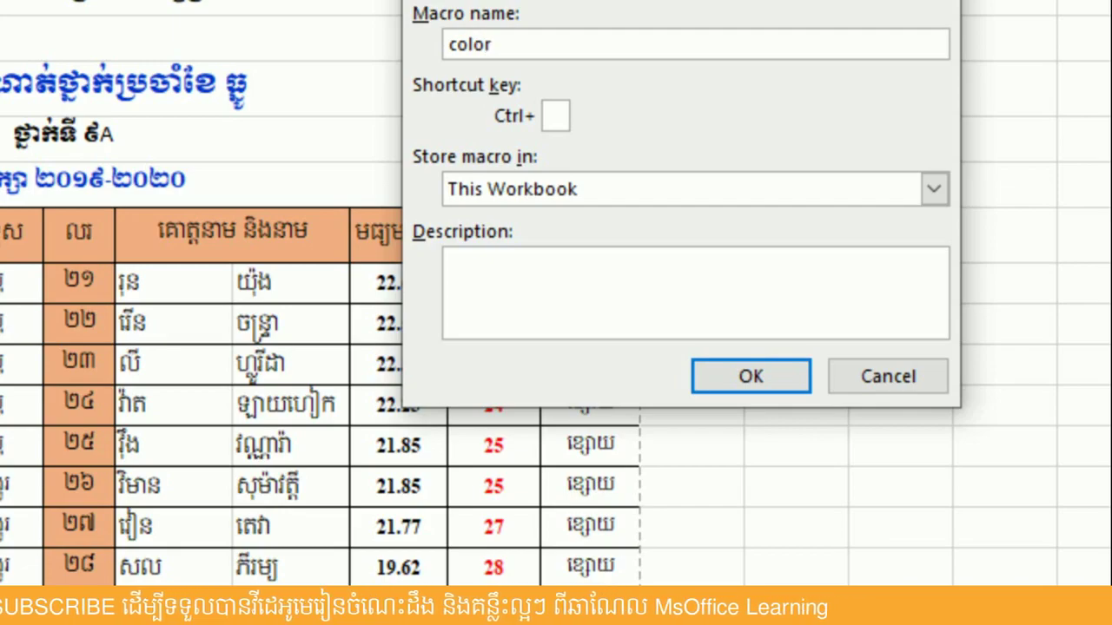
left_click(747, 374)
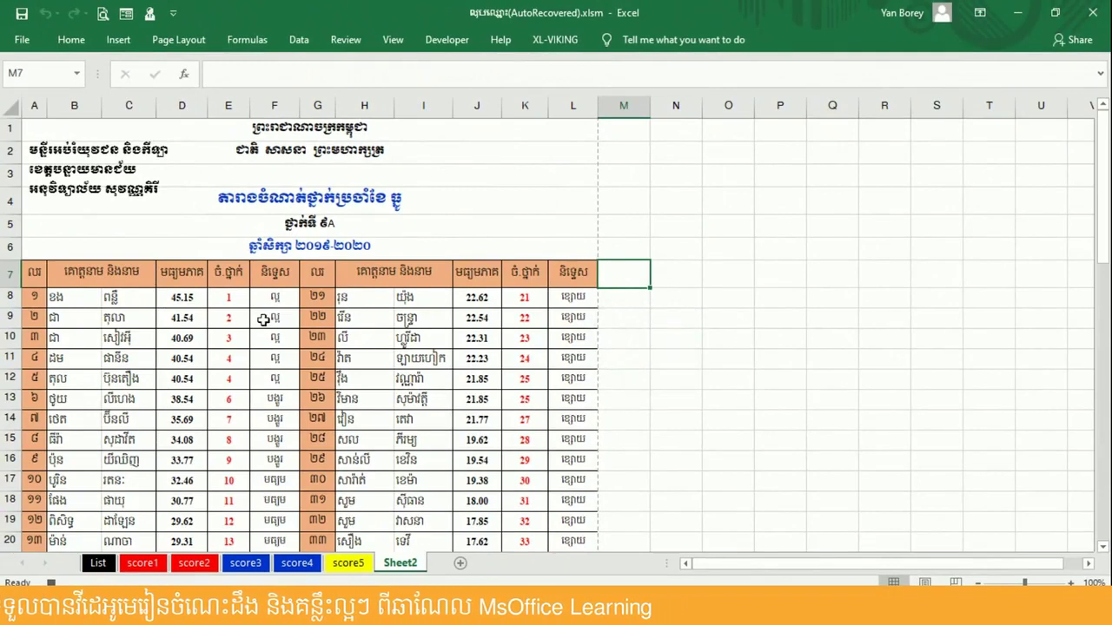
Step: Select rank ranges E8:E27 and K8:K27 and set their font colour to White
left_click_drag(228, 295, 223, 488)
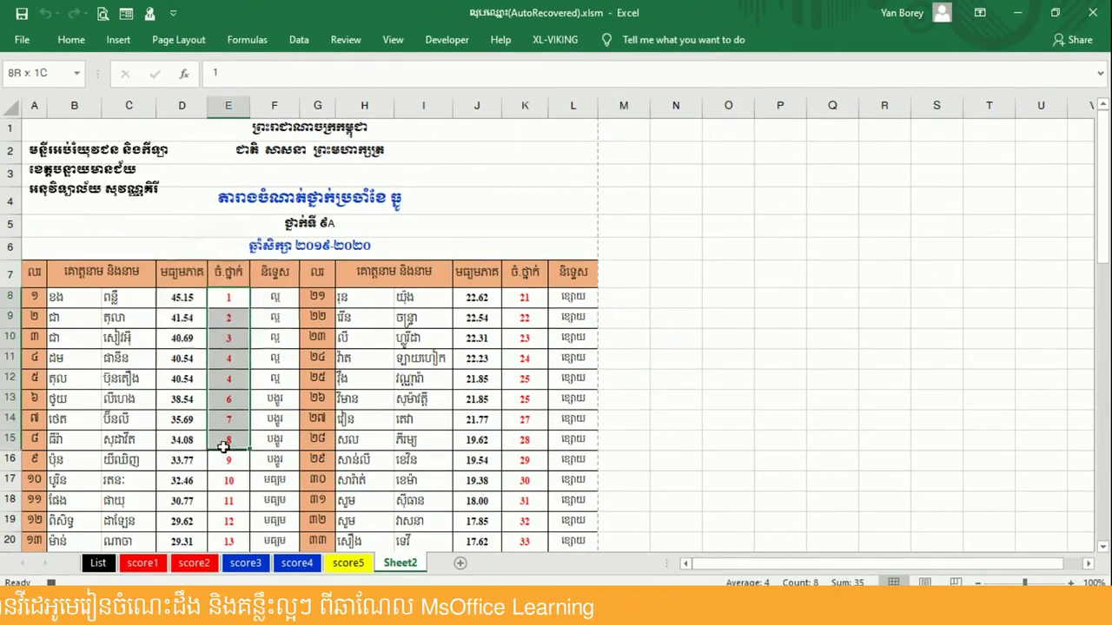
mouse_move(223, 488)
left_mouse_down()
mouse_move(229, 502)
mouse_move(230, 431)
left_mouse_up()
scroll(242, 436, "up", 4)
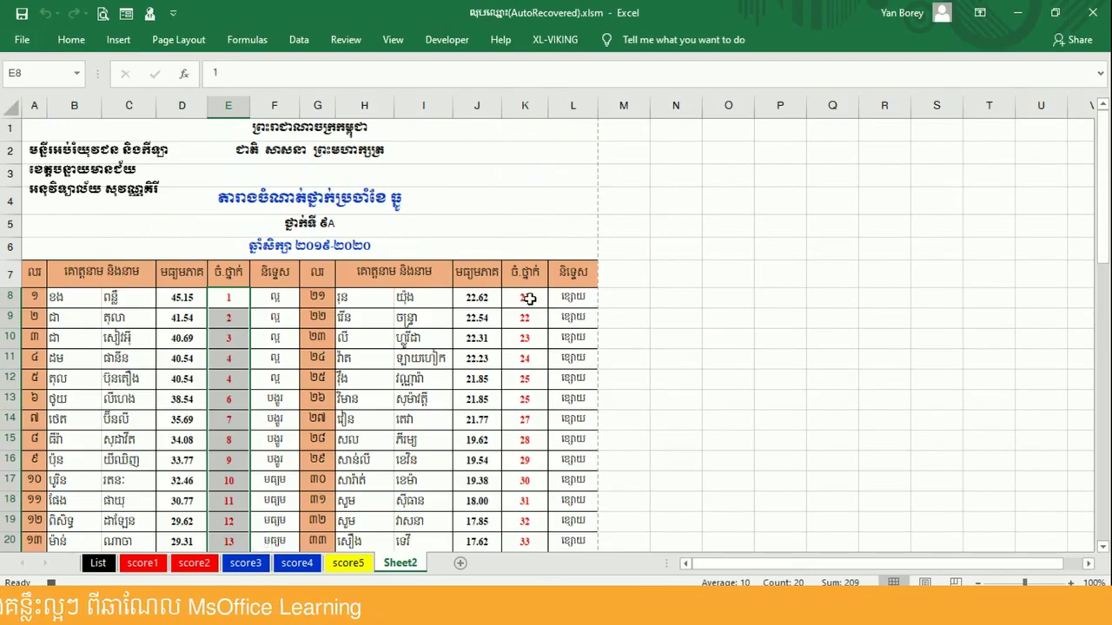
left_click_drag(529, 298, 524, 573)
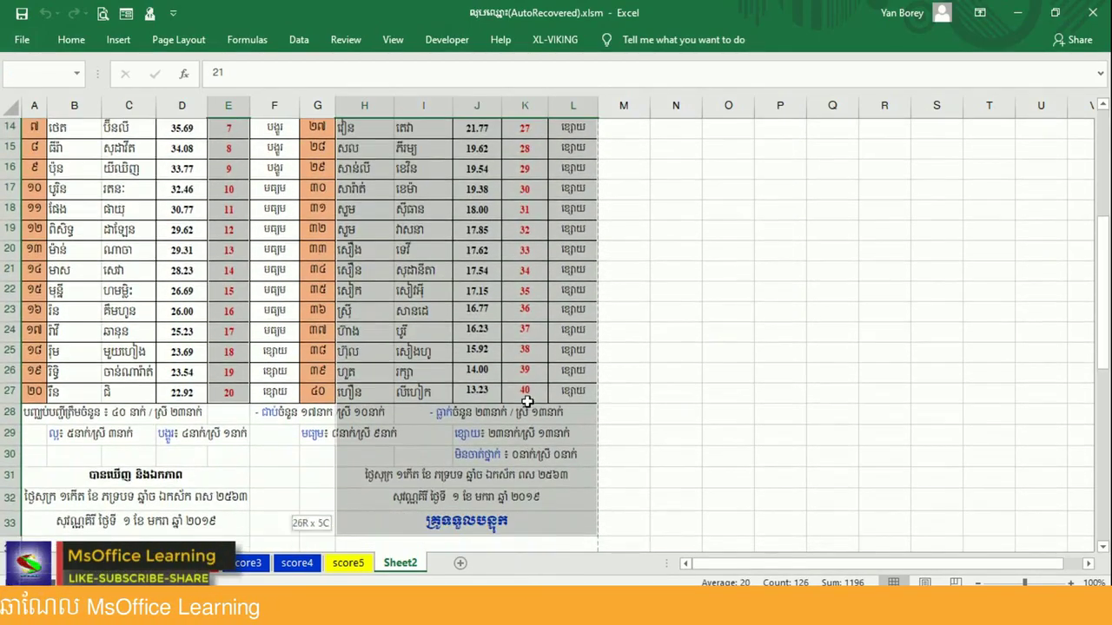
left_click_drag(525, 573, 527, 396)
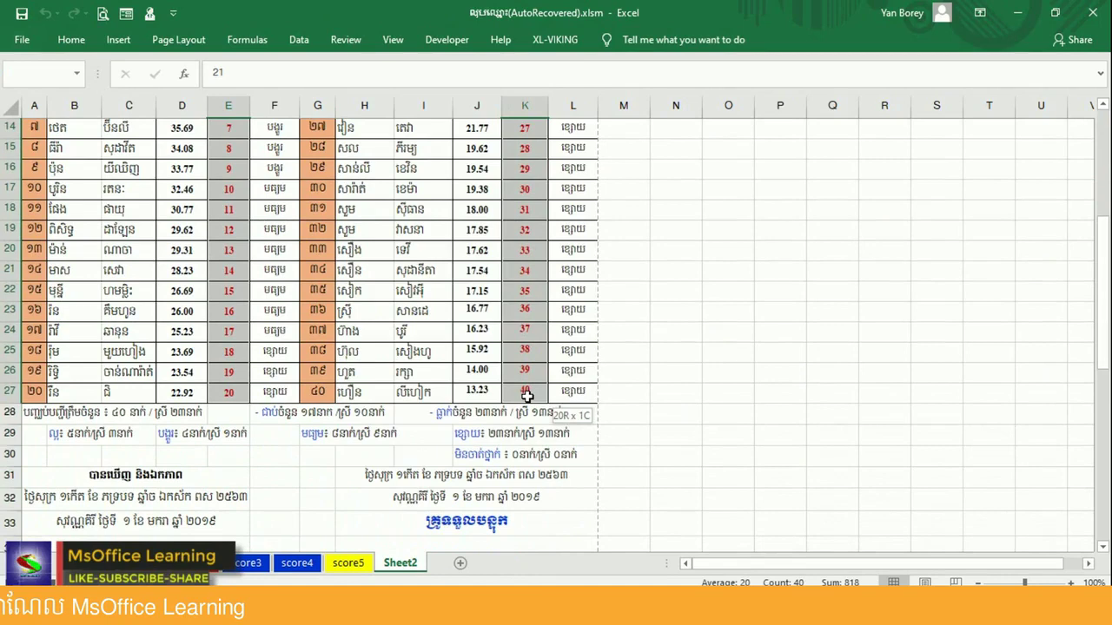
scroll(526, 397, "up", 5)
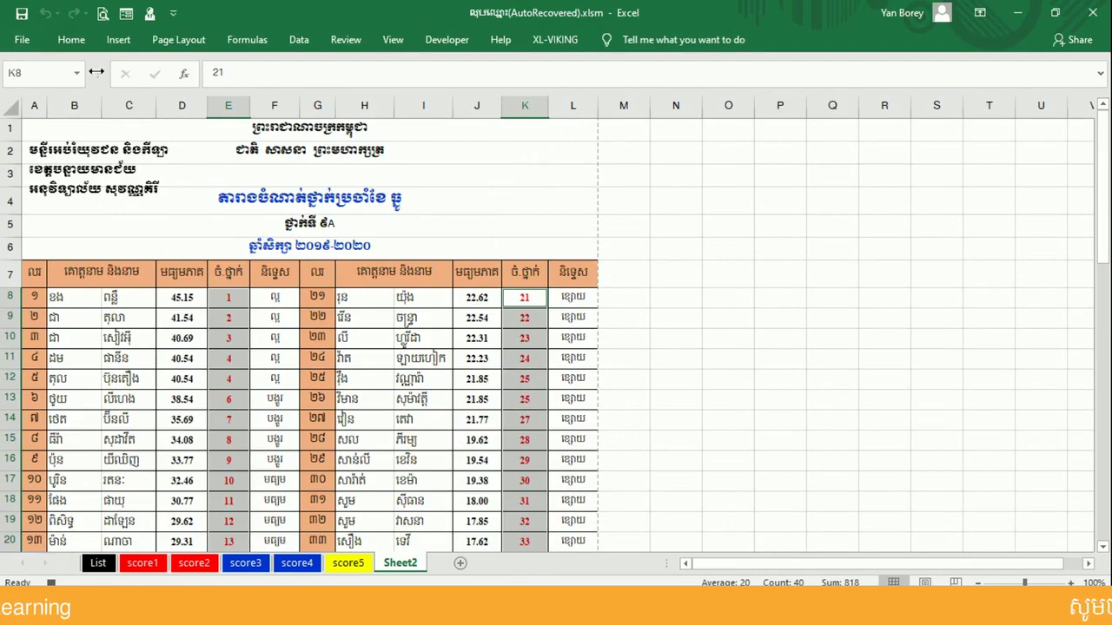
left_click(77, 40)
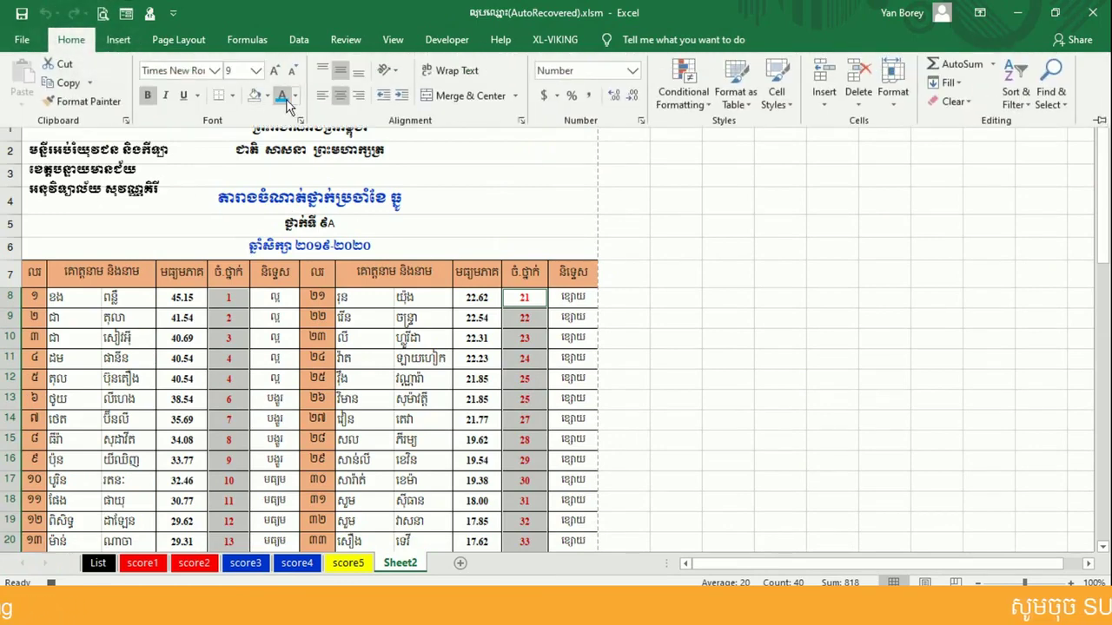
left_click(296, 96)
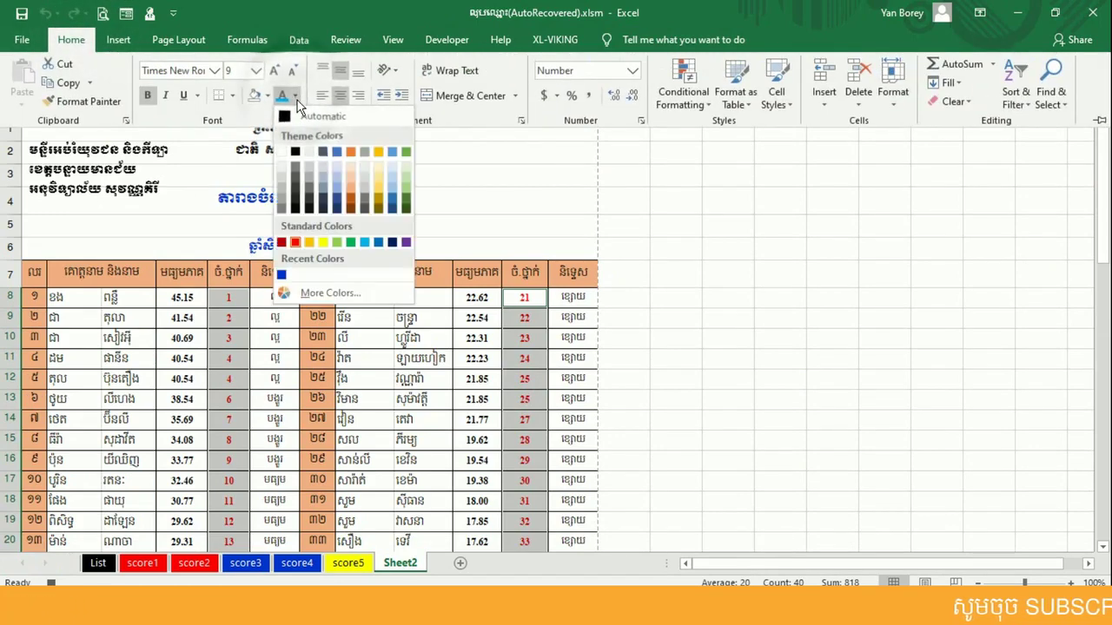
left_click(281, 155)
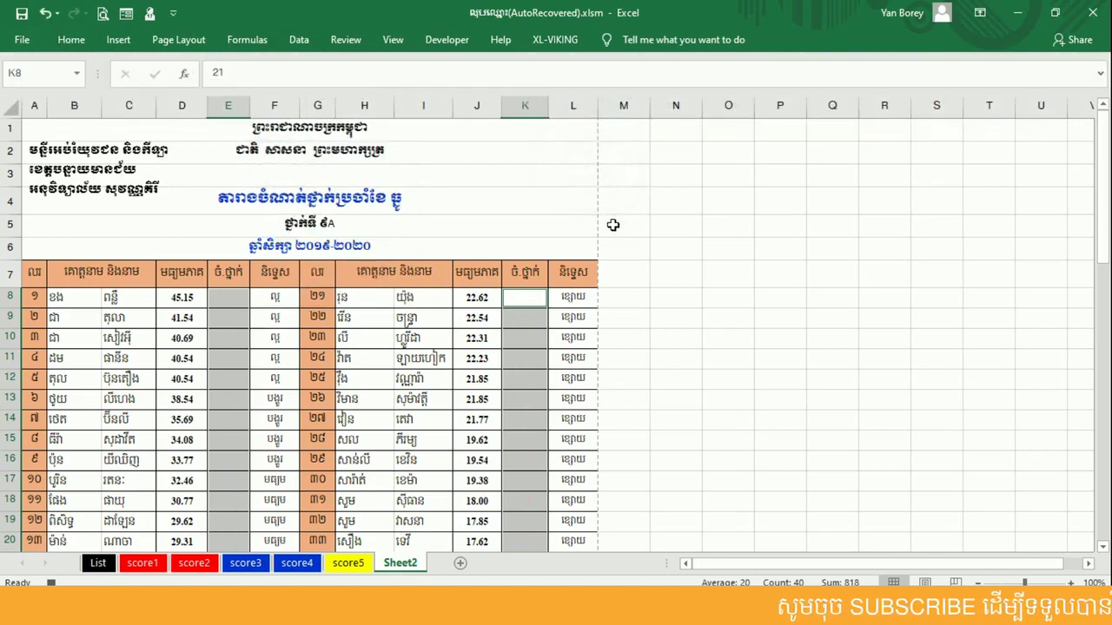
Step: Deselect the rank ranges and stop recording the color macro
left_click(674, 202)
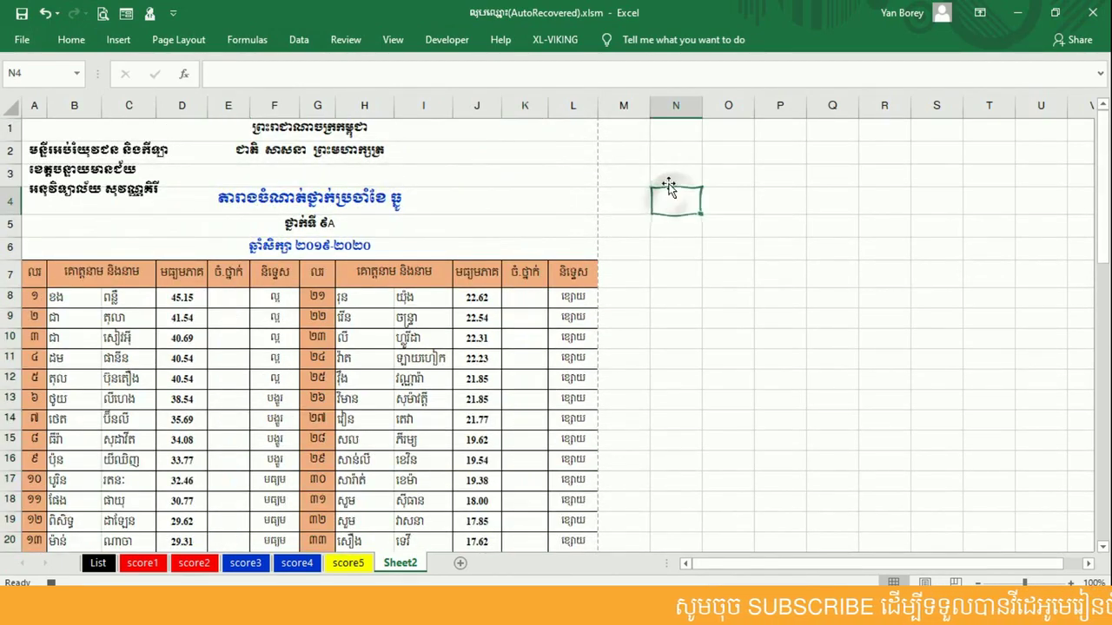
left_click(620, 130)
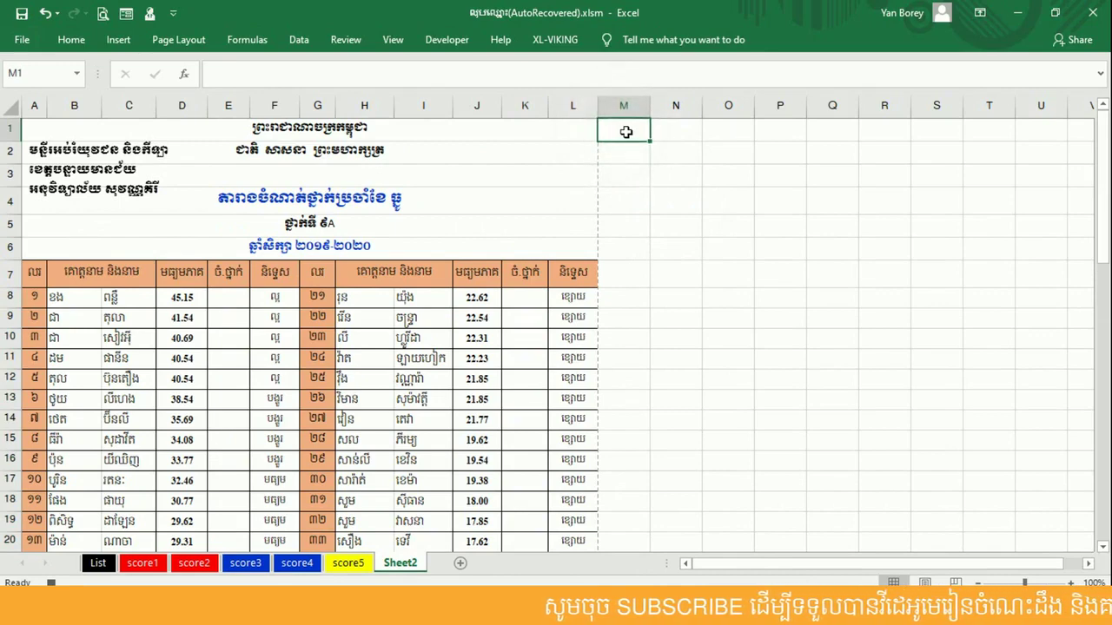
left_click(393, 39)
left_click(839, 97)
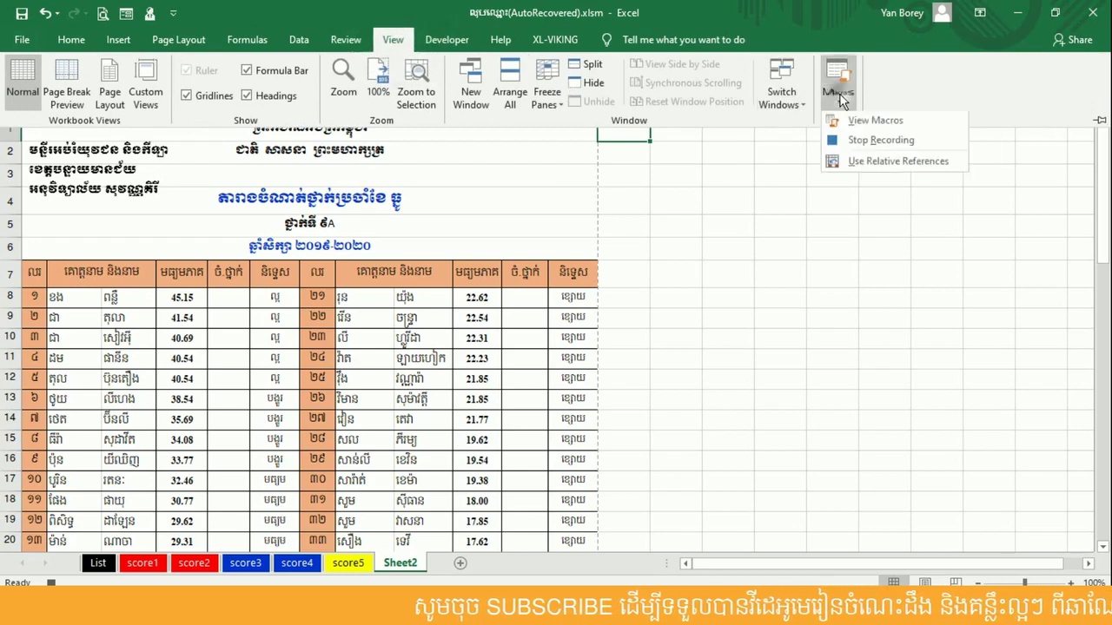
left_click(878, 141)
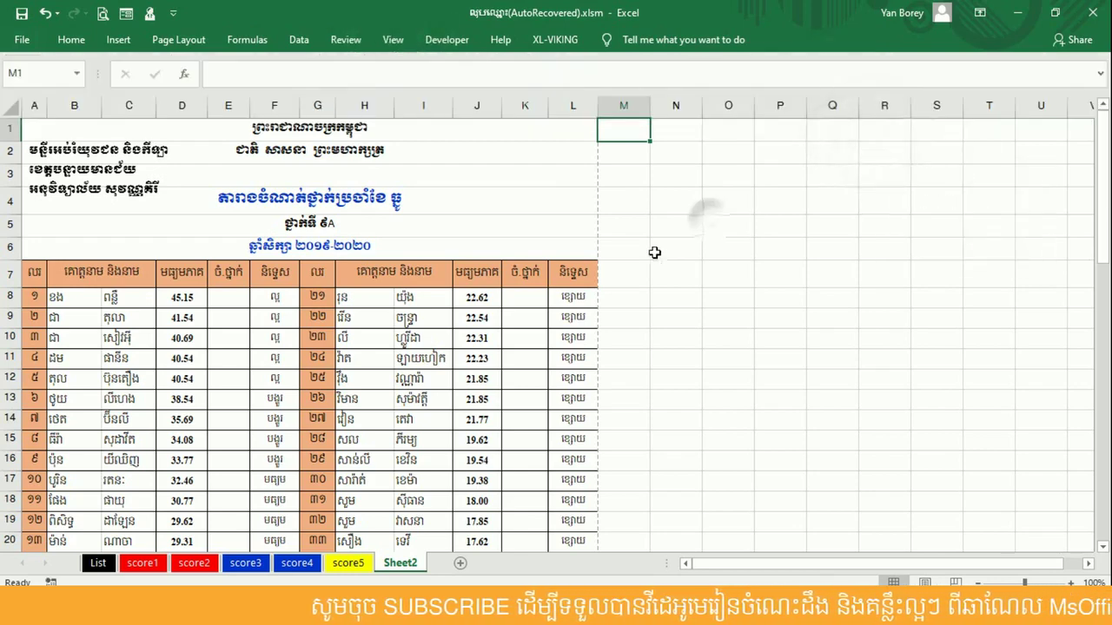
Step: Select empty cell M1 and start recording a second macro
left_click(721, 323)
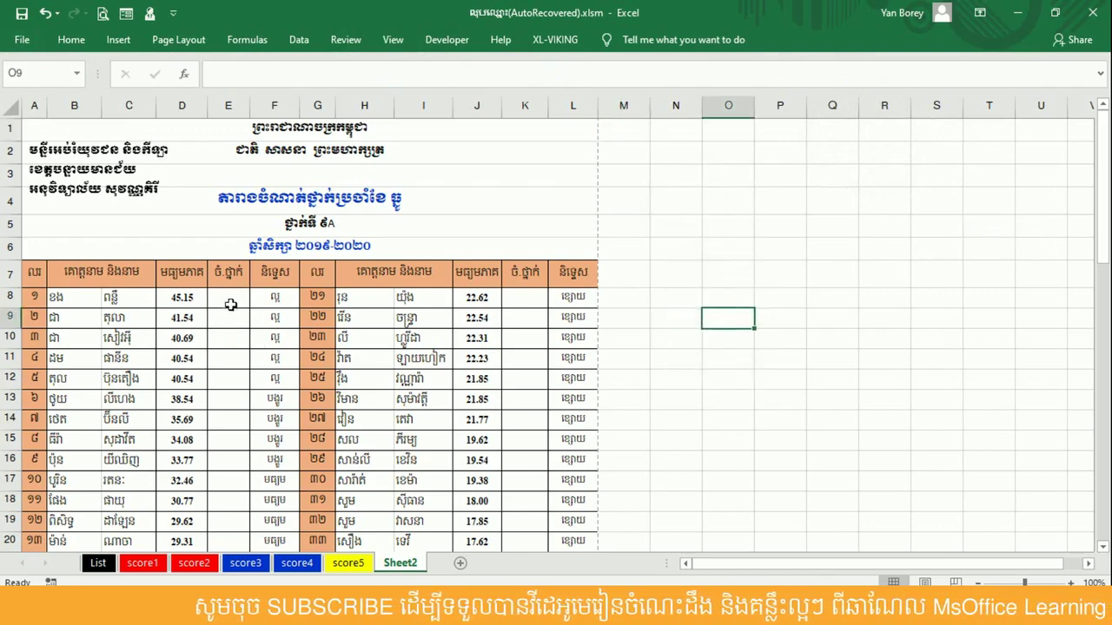
left_click(627, 128)
left_click(629, 134)
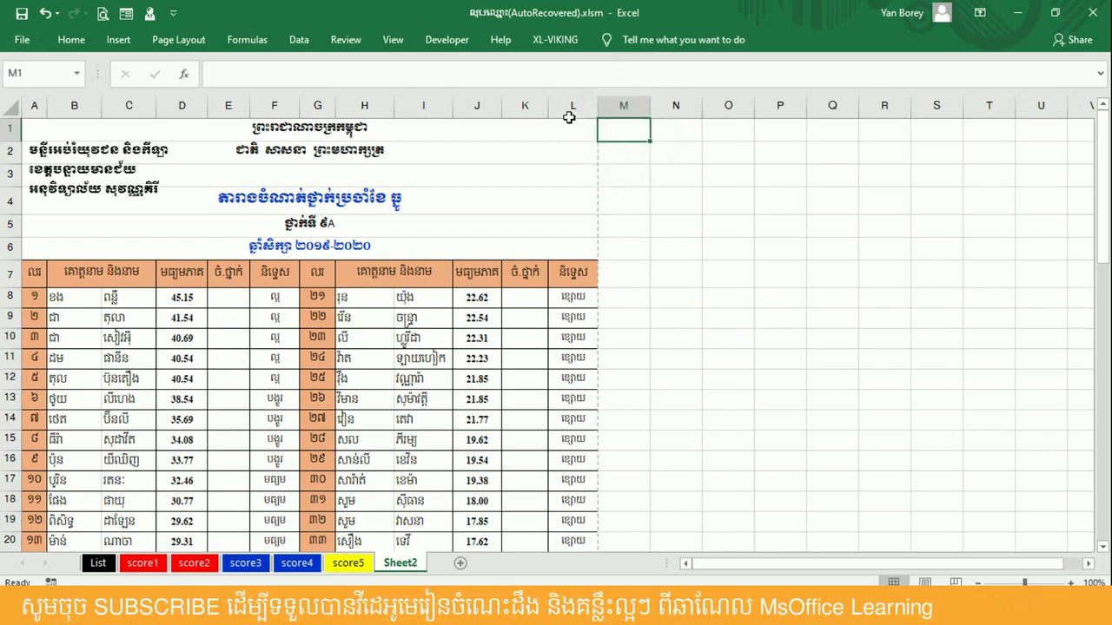
left_click(393, 42)
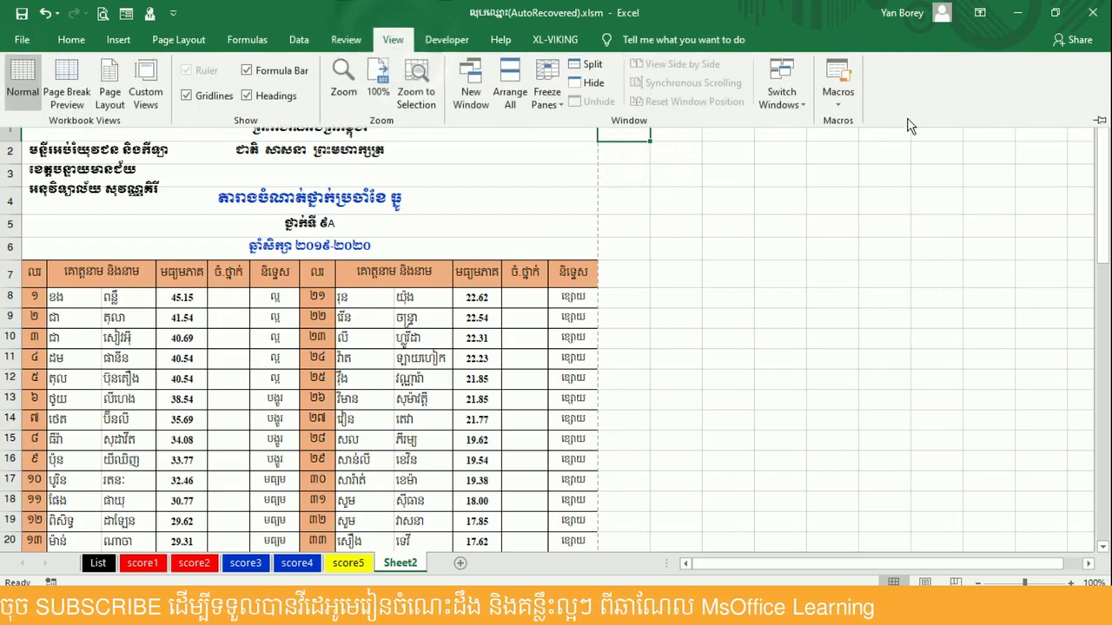
left_click(840, 102)
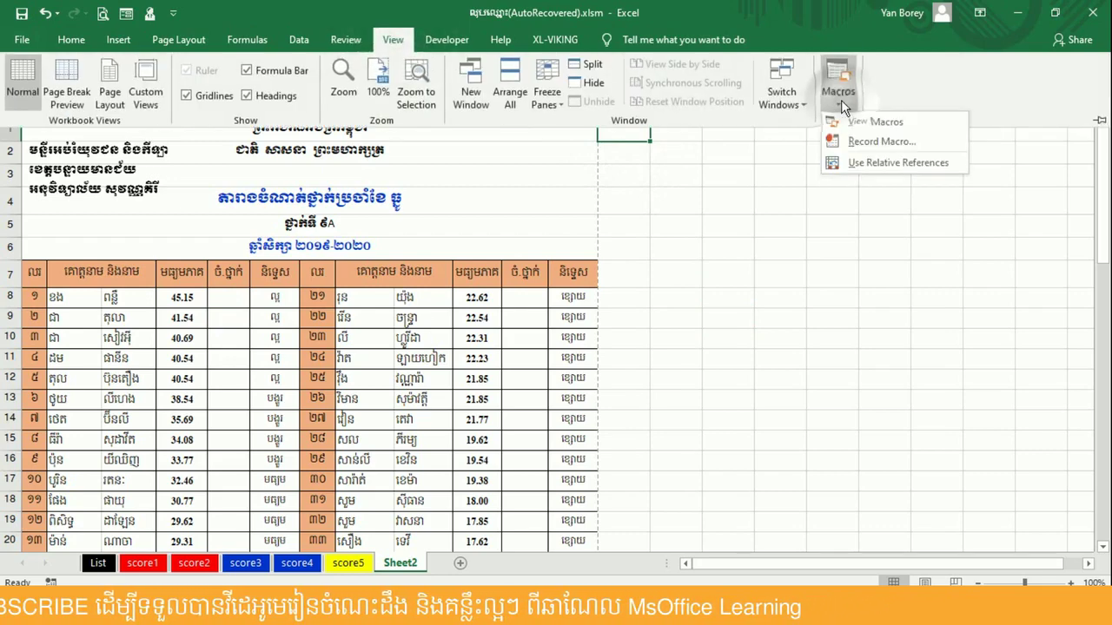
left_click(863, 144)
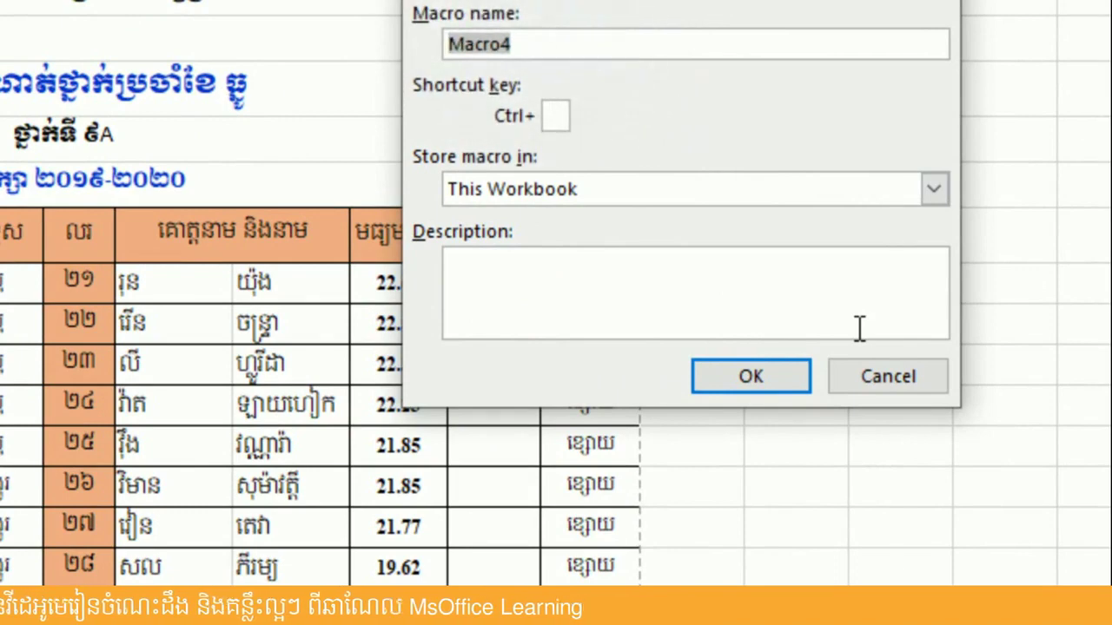
Step: Name the new macro Nocolore, start recording, and select rank column E8:E27
type("NO")
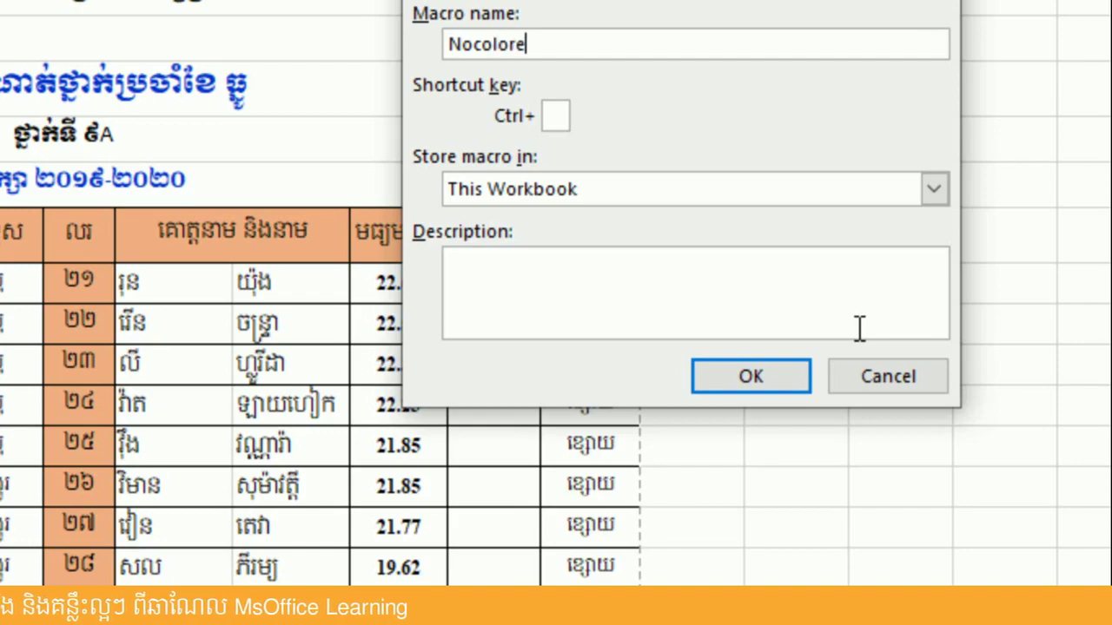
left_click(756, 379)
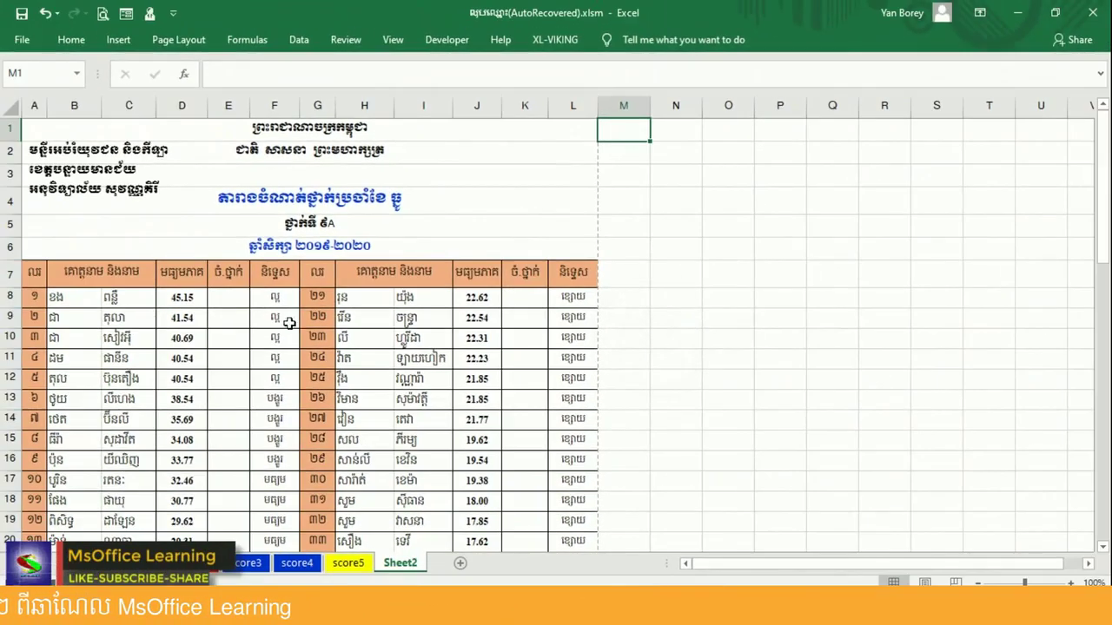
left_click_drag(230, 293, 223, 585)
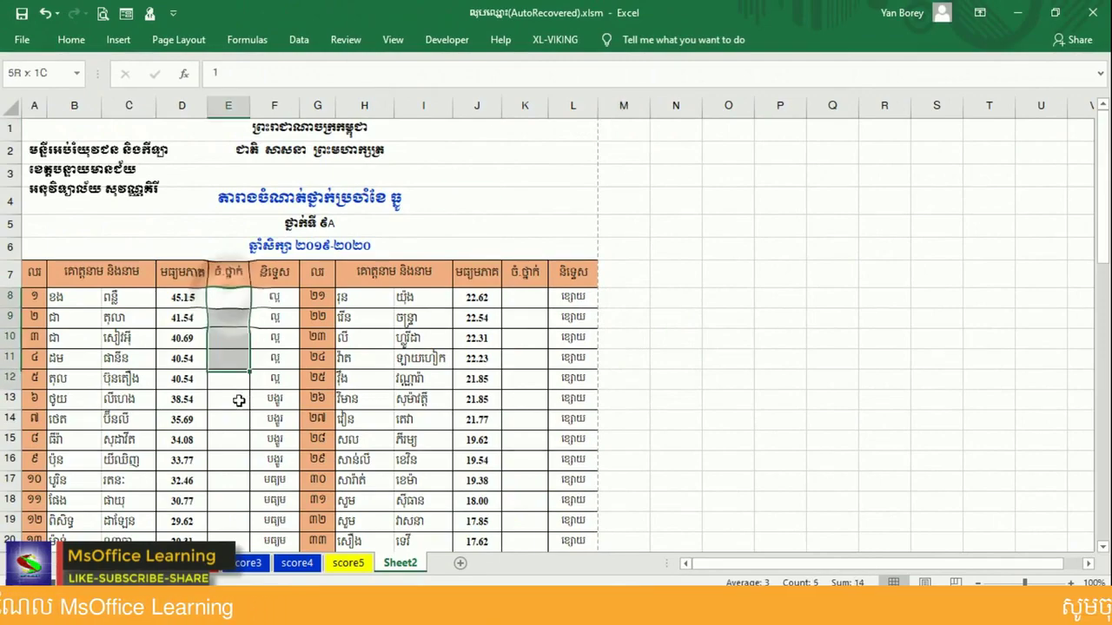
left_click_drag(224, 584, 231, 434)
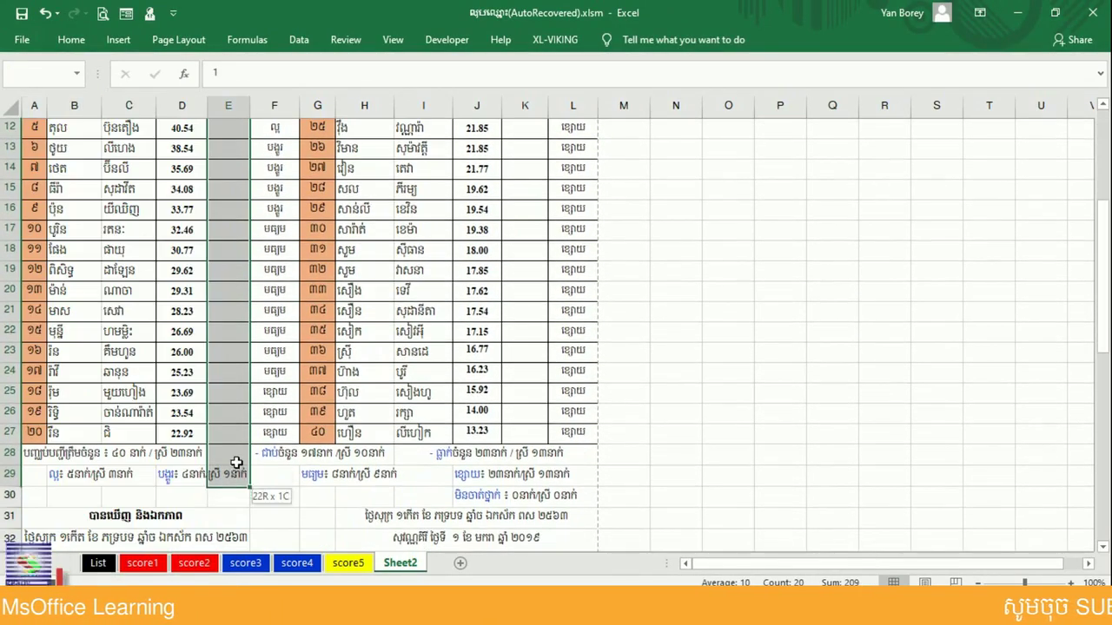
scroll(317, 397, "up", 4)
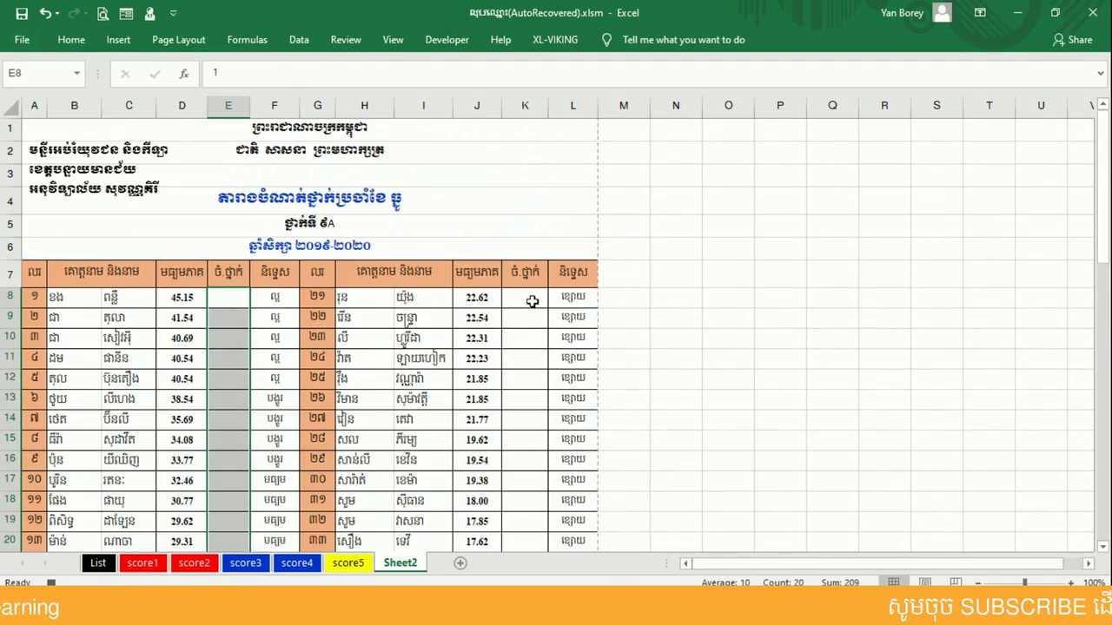
Step: Add K8:K27 to the selection and turn both rank columns' font red
mouse_move(533, 298)
left_mouse_down()
mouse_move(520, 581)
mouse_move(529, 454)
left_mouse_up()
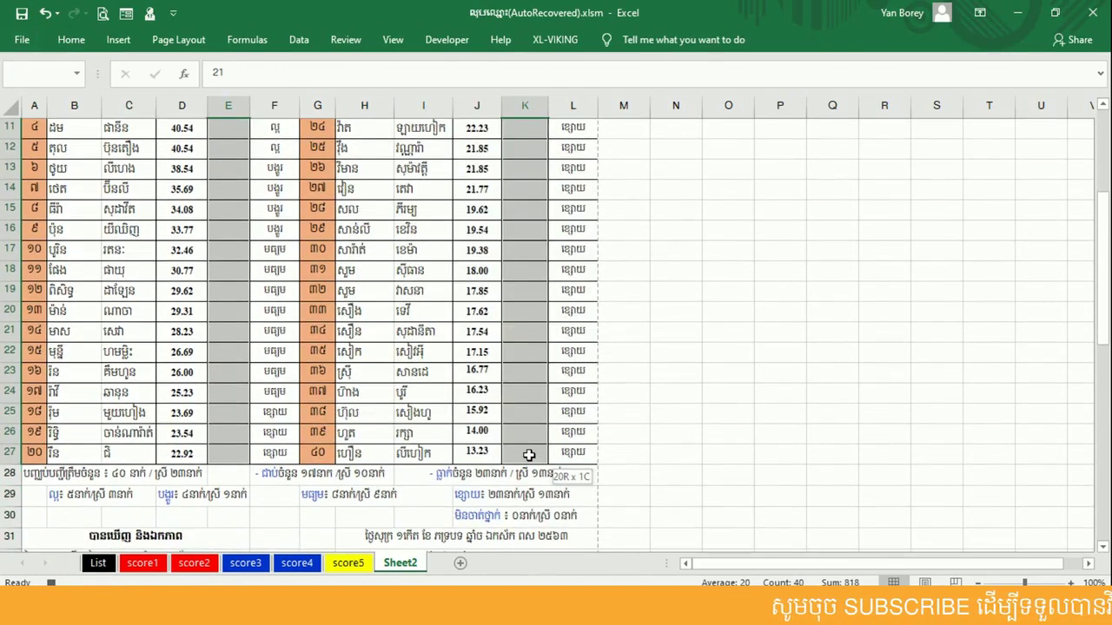
scroll(529, 455, "up", 3)
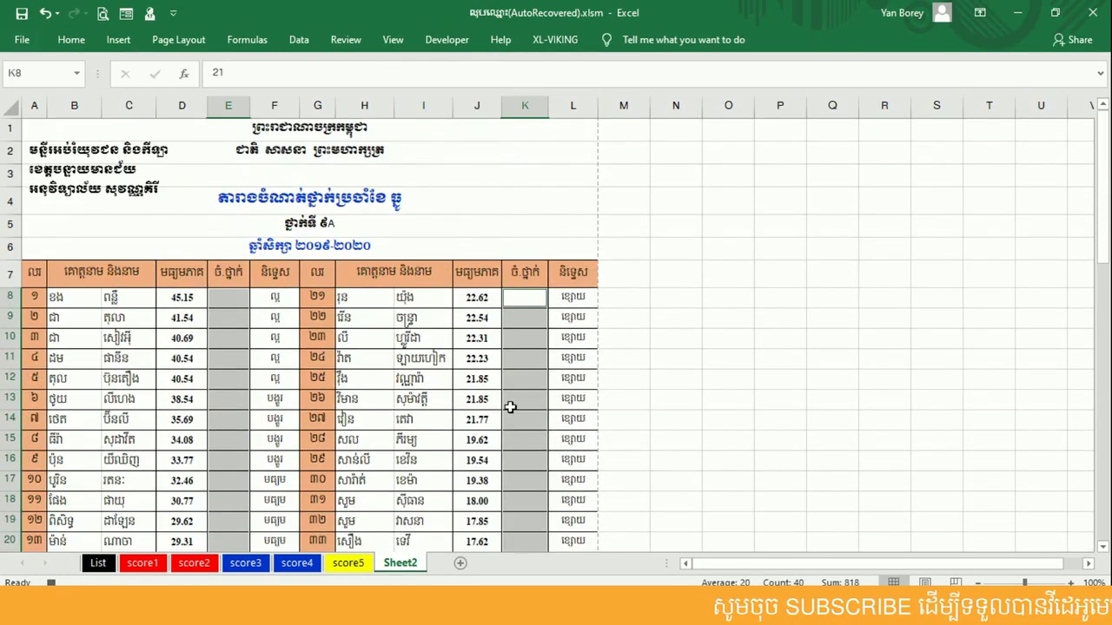
left_click(72, 40)
left_click(295, 97)
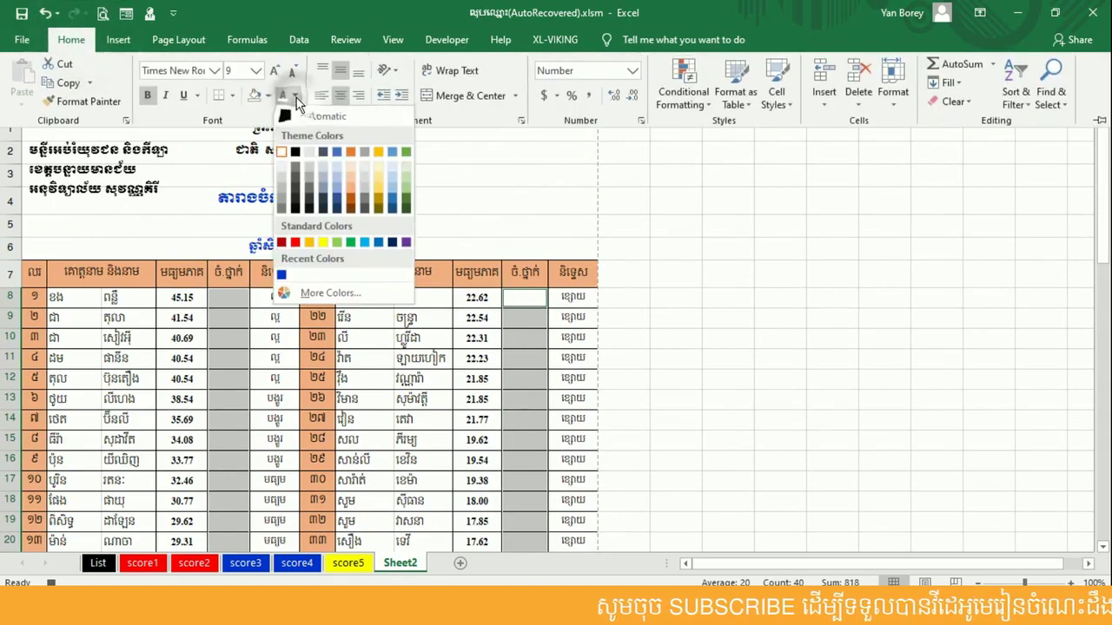
left_click(295, 242)
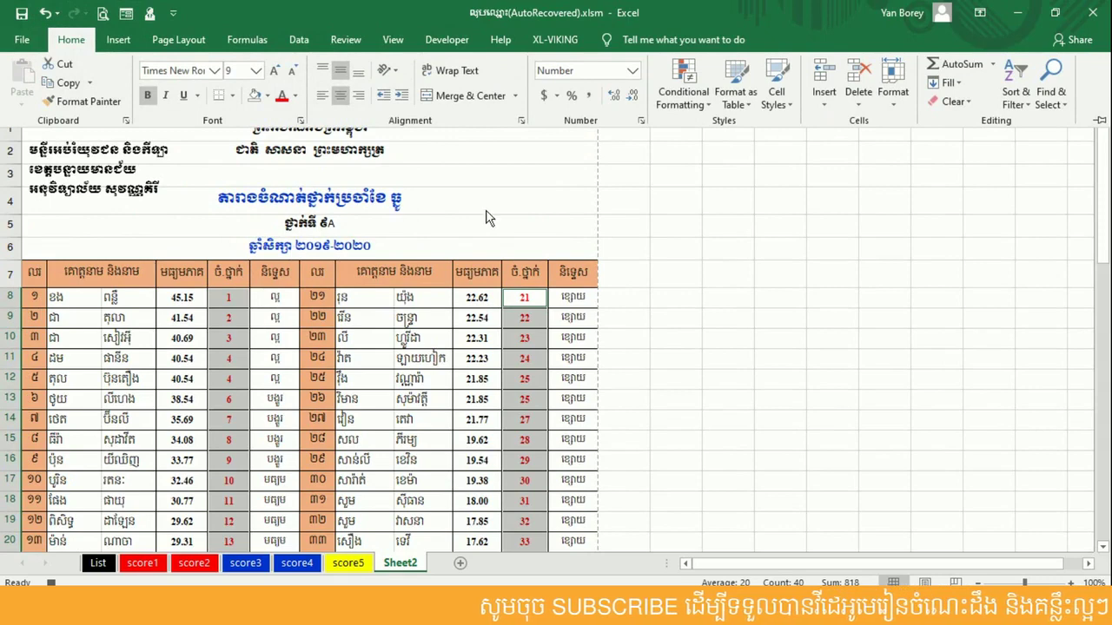
left_click(709, 305)
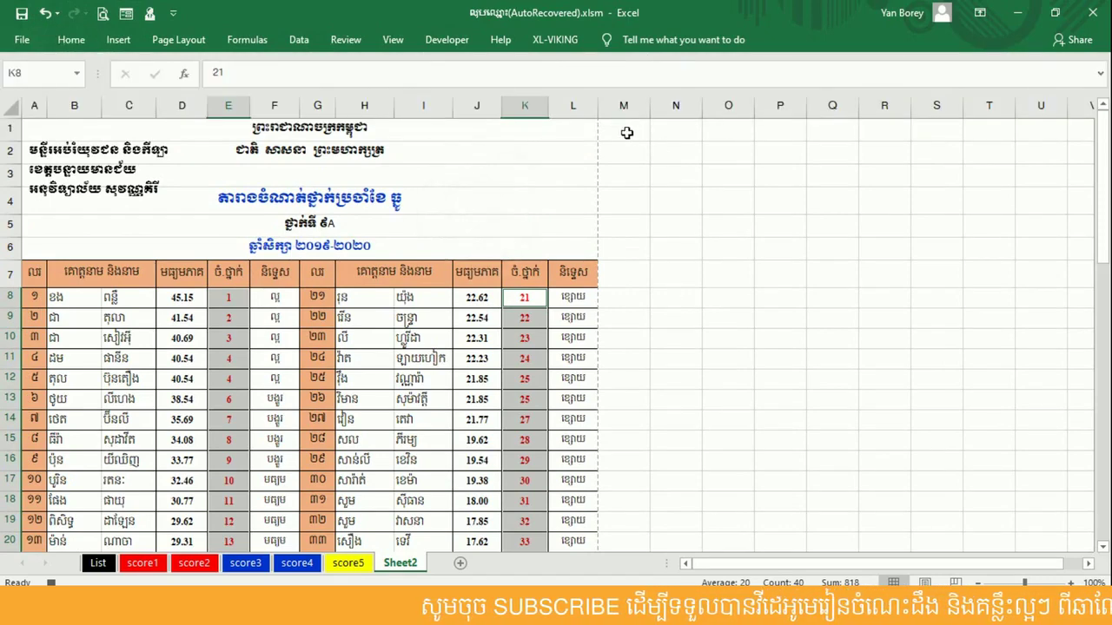
Step: From empty cell M1, stop recording the red-rank macro, then select cell N5
left_click(626, 132)
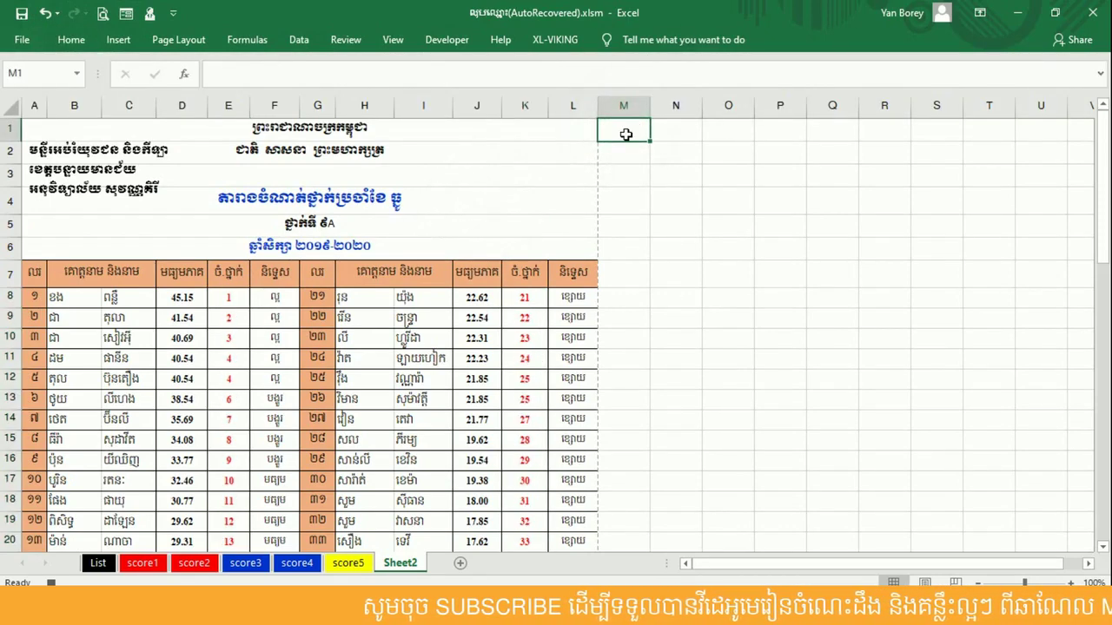
left_click(816, 188)
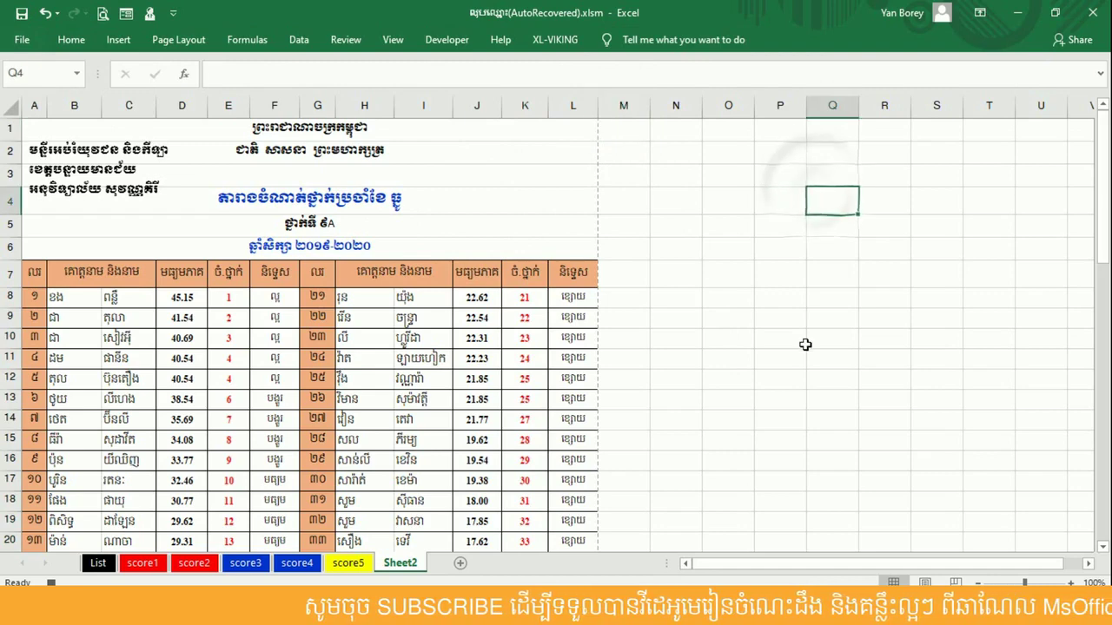
left_click(621, 135)
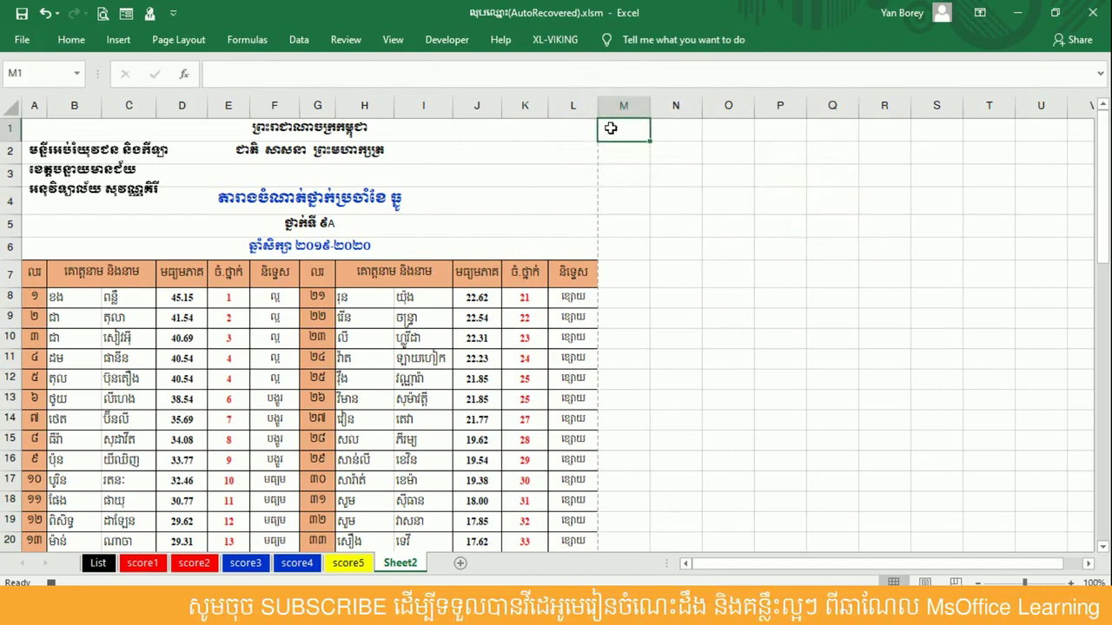
left_click(393, 40)
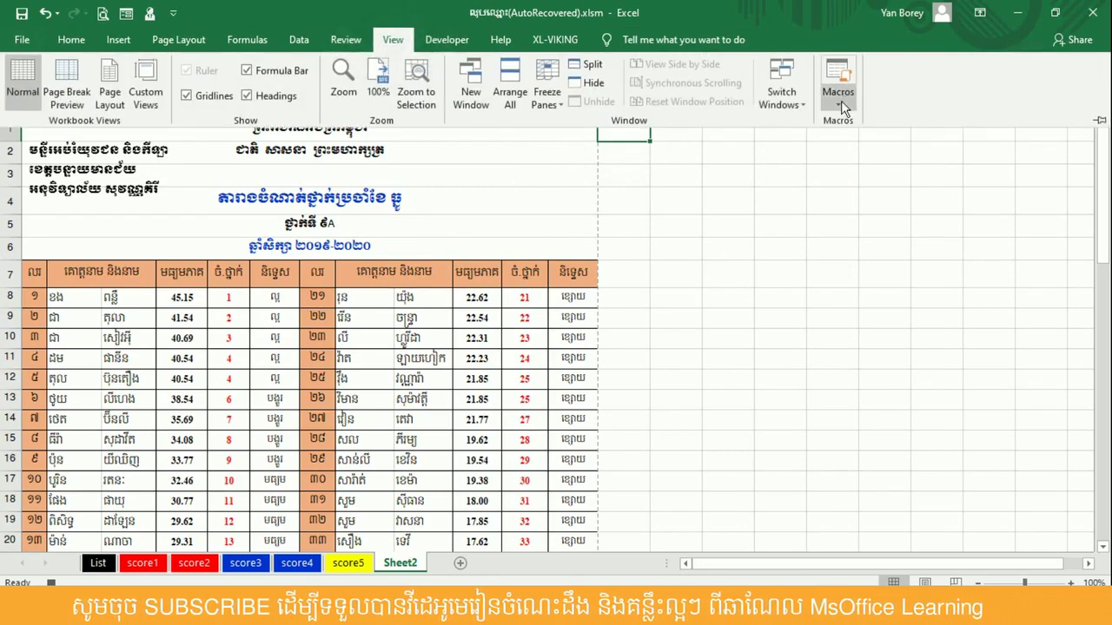
left_click(840, 104)
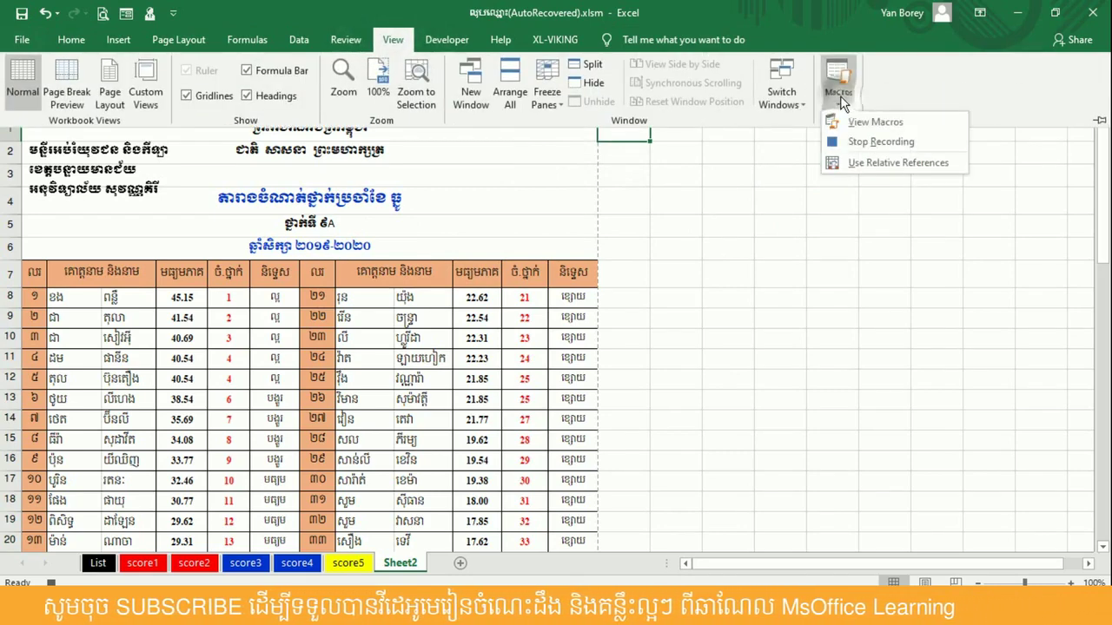
left_click(878, 143)
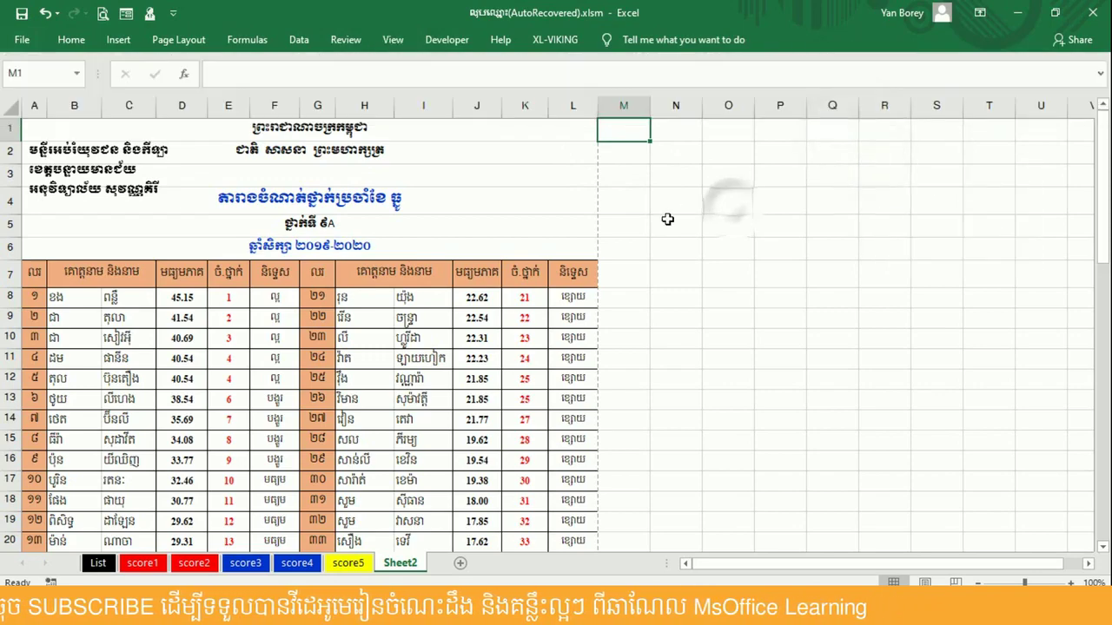
left_click(672, 217)
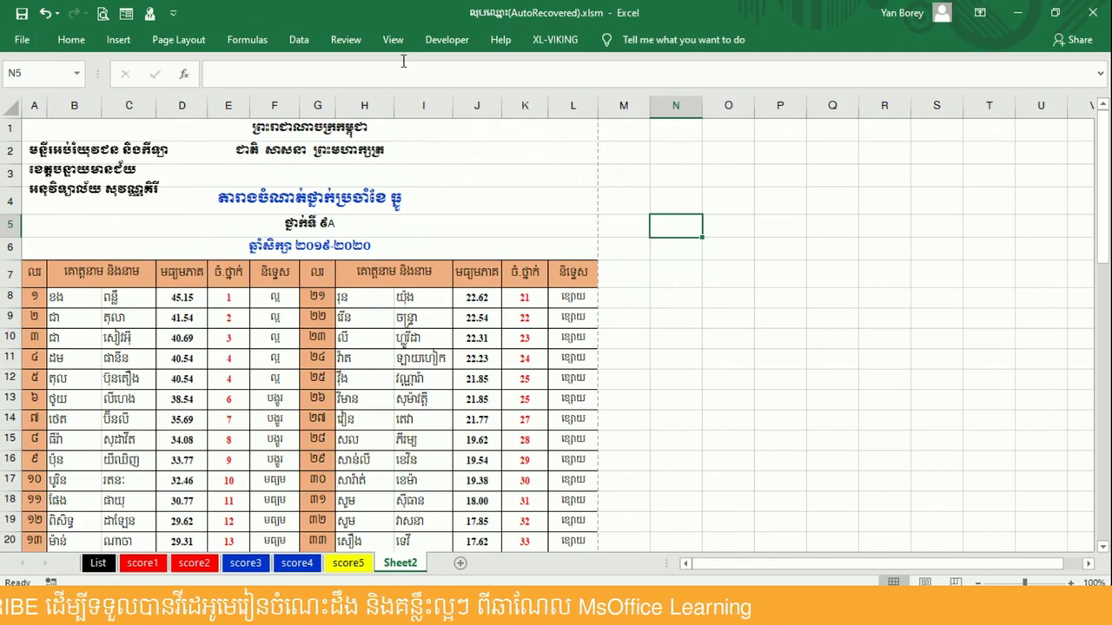
Step: Draw a rounded rectangle button near cell N3
left_click(106, 43)
left_click(192, 95)
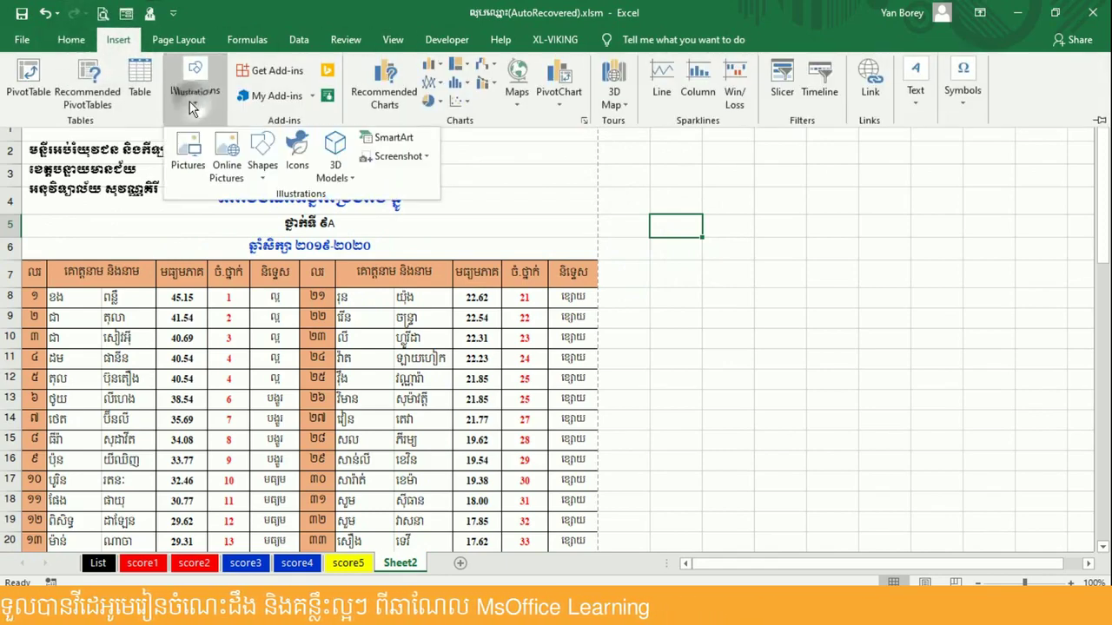
left_click(261, 156)
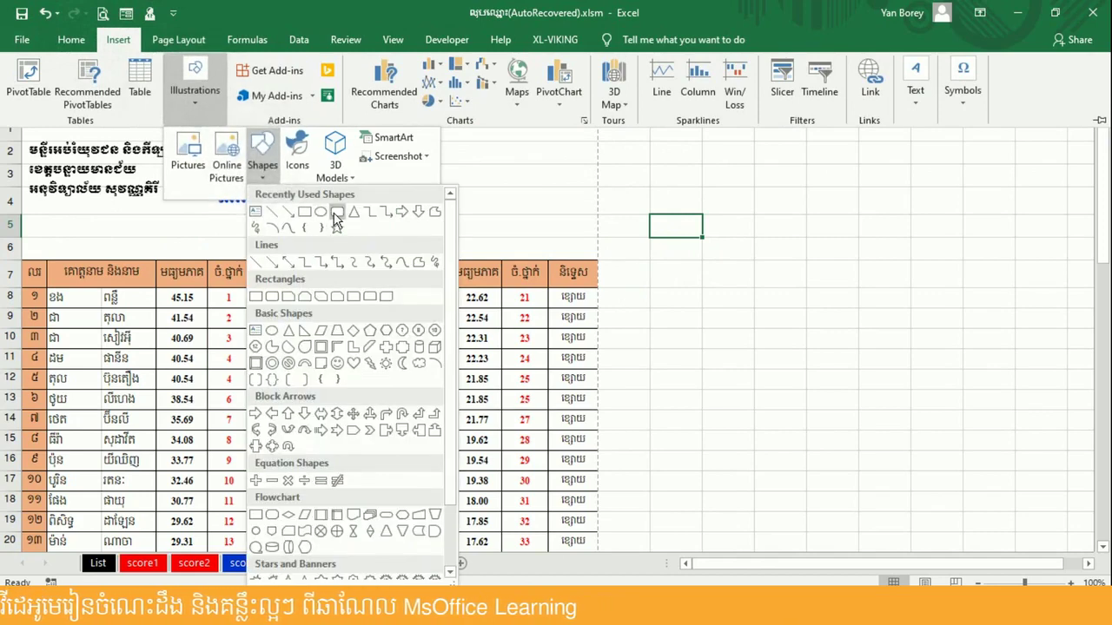
left_click(335, 213)
mouse_move(651, 162)
left_mouse_down()
mouse_move(705, 200)
mouse_move(725, 193)
left_mouse_up()
left_click(684, 178)
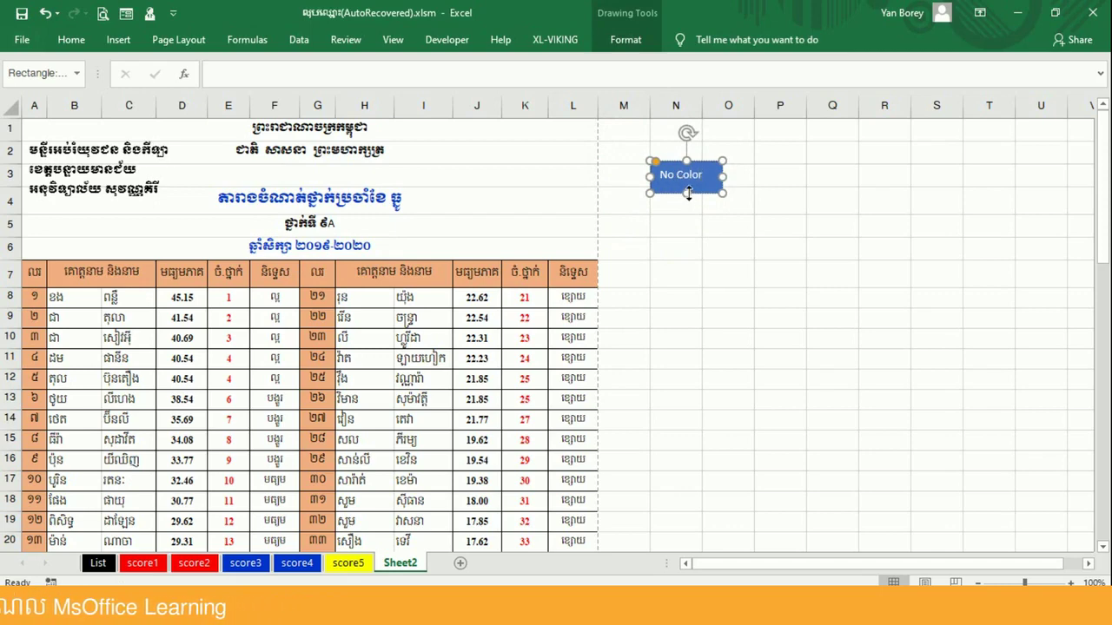
Step: Make the No Color text middle-aligned, centred, bold and size 12
left_click(71, 40)
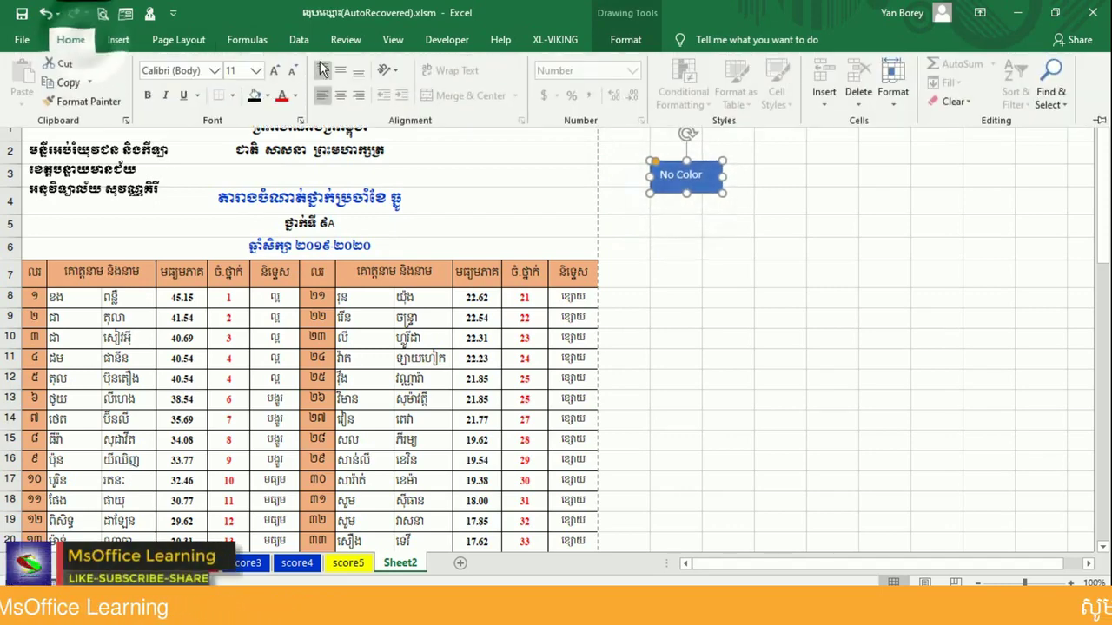
left_click(335, 73)
left_click(340, 95)
left_click(147, 95)
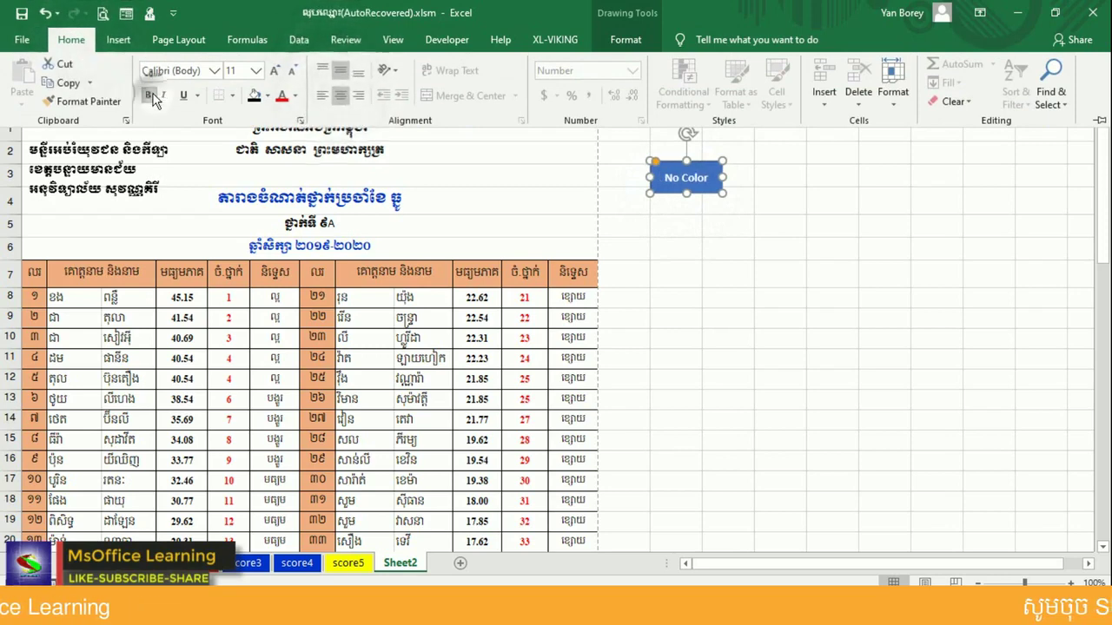
left_click(275, 71)
left_click(275, 71)
left_click(294, 71)
Step: Apply a preset shape effect to the button and copy it just below
left_click(625, 39)
left_click(408, 100)
mouse_move(418, 132)
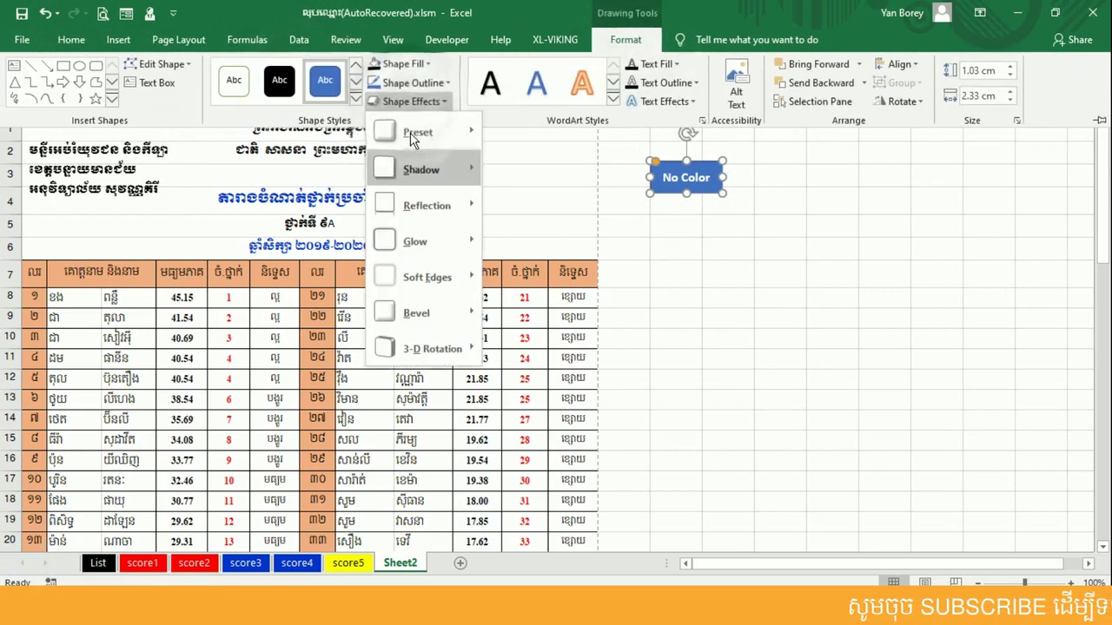
left_click(505, 221)
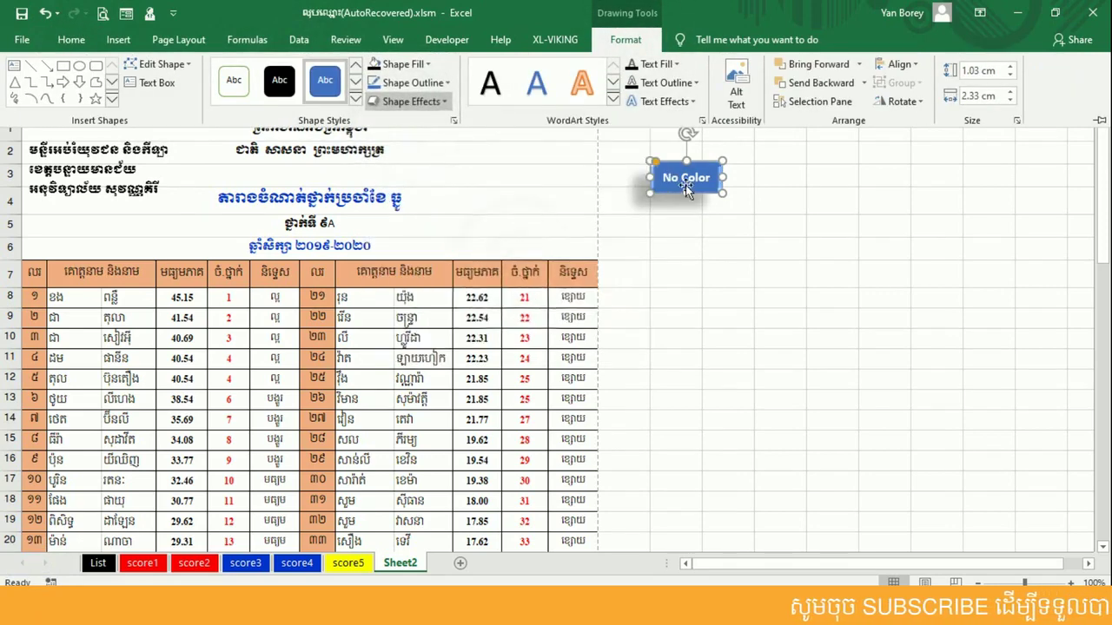
left_click_drag(667, 196, 686, 217)
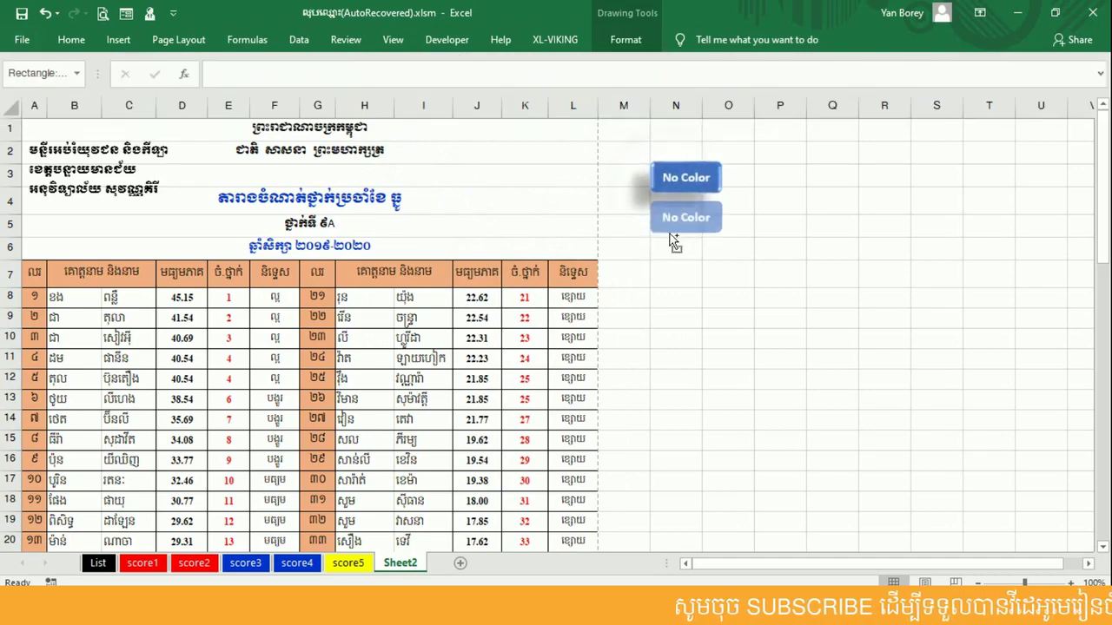
Step: Relabel the copied button 'Color' and give it a red fill
key("Delete")
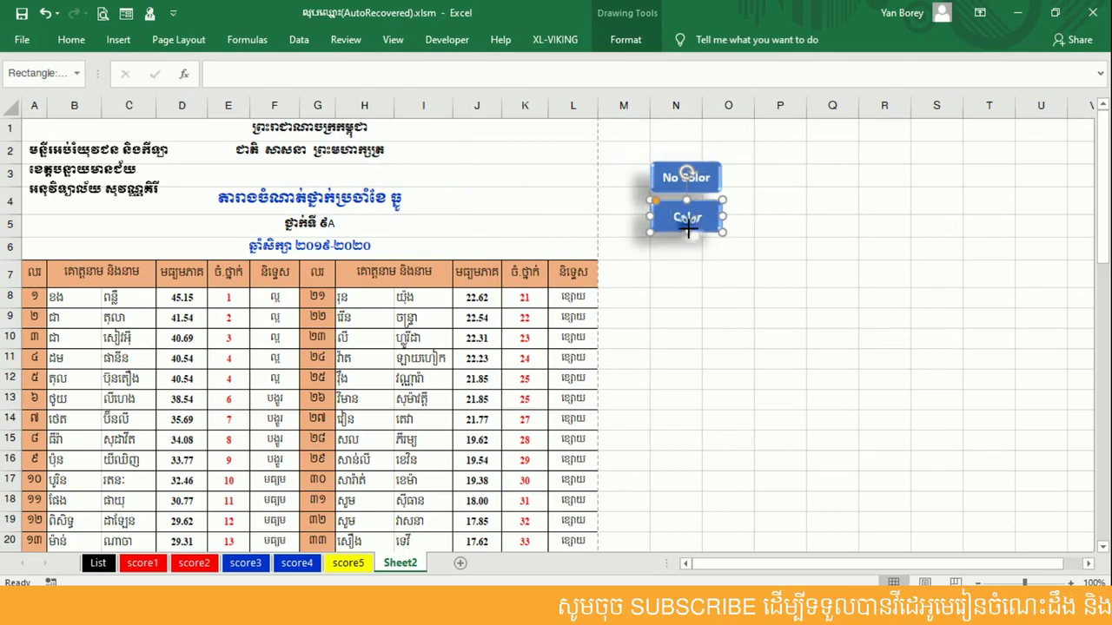
left_click(618, 51)
left_click(404, 64)
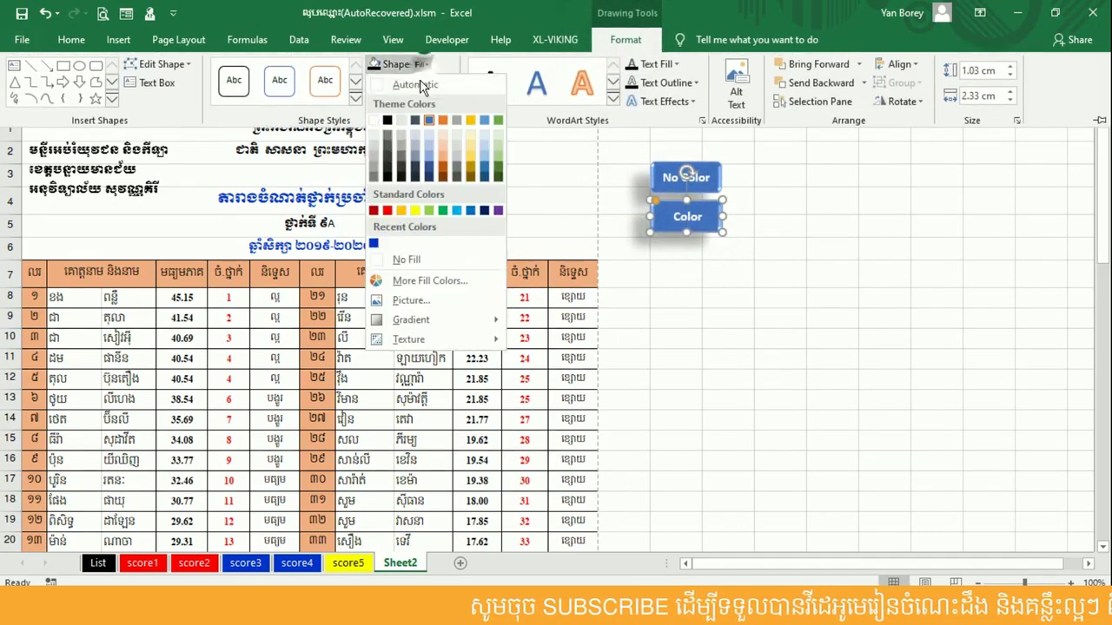
left_click(388, 210)
left_click(736, 299)
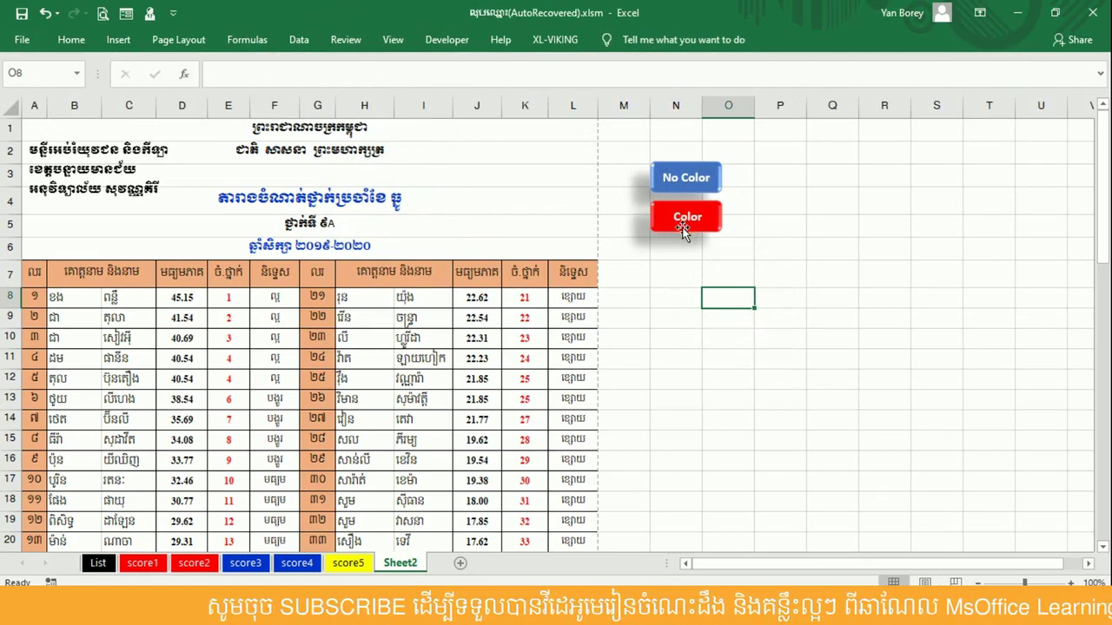
Step: Assign the color macro from this workbook to the red Color button
right_click(683, 227)
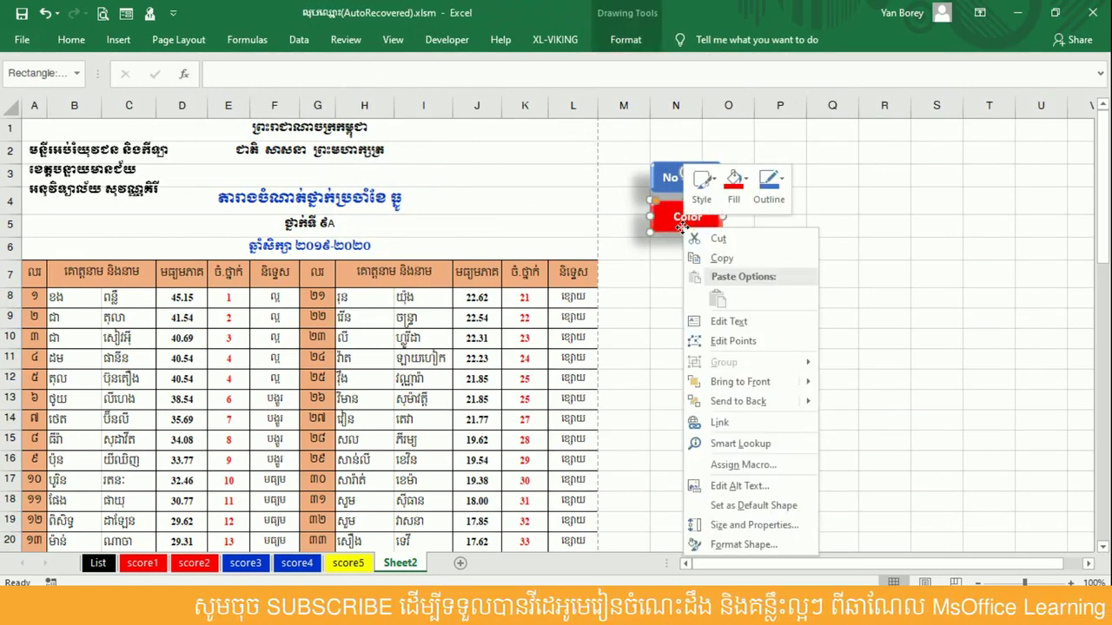
left_click(746, 467)
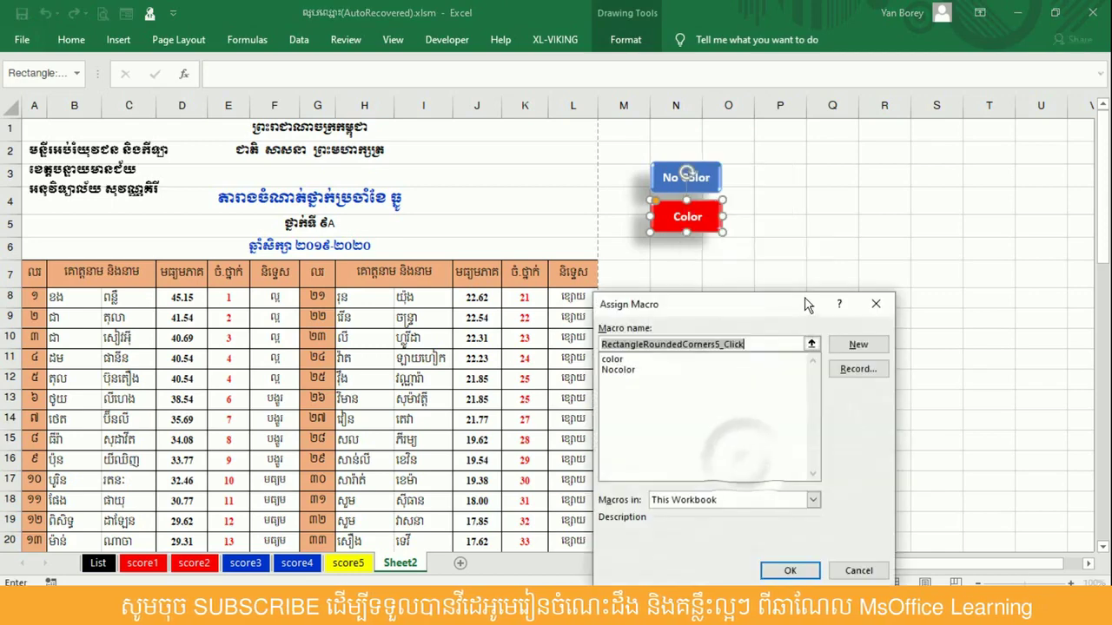
left_click(613, 361)
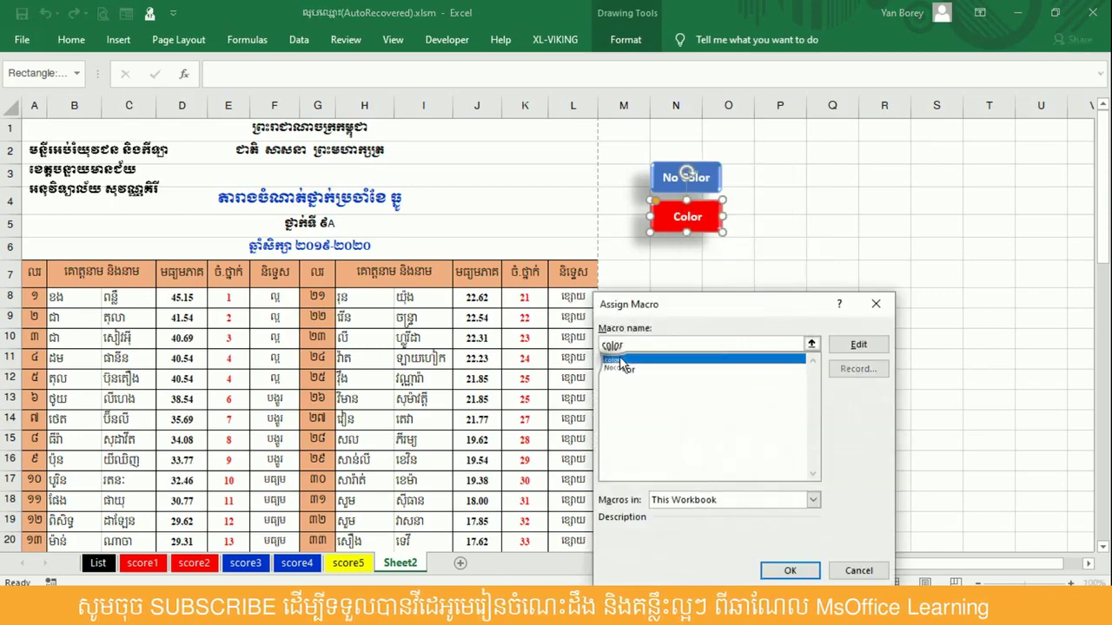
left_click(803, 502)
left_click(768, 519)
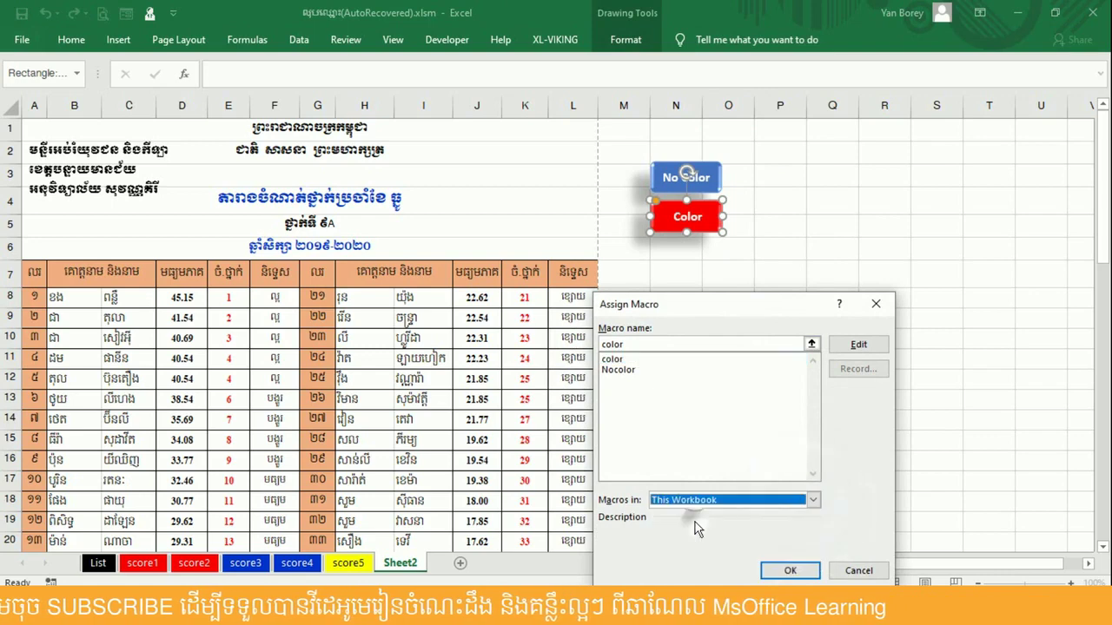
left_click(790, 570)
left_click(779, 358)
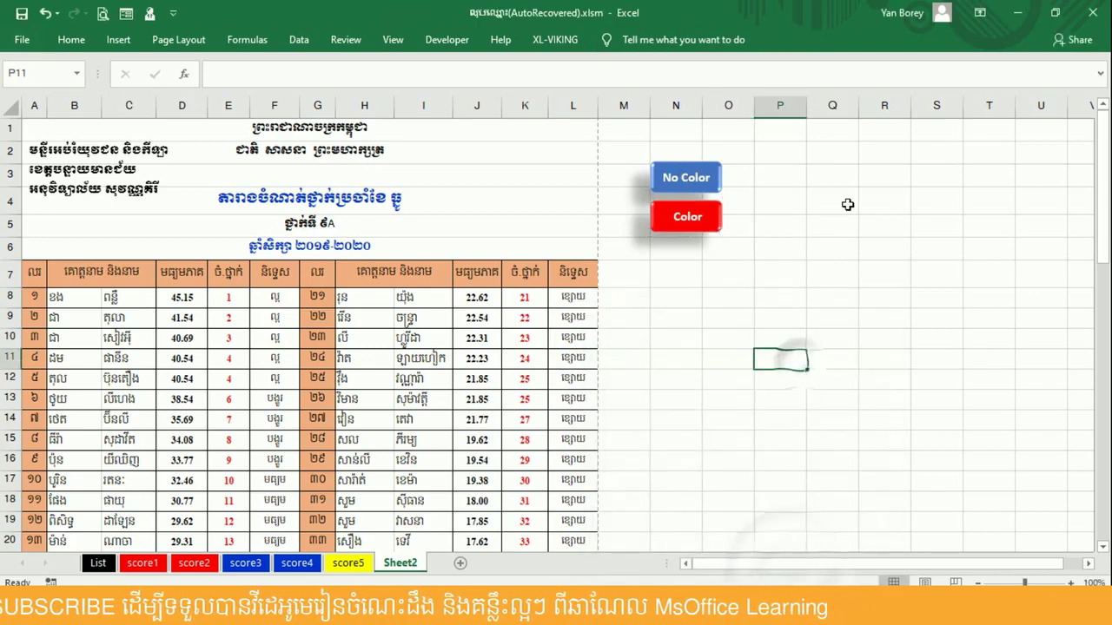
Step: Assign the Nocolor macro to the blue No Color button
right_click(713, 184)
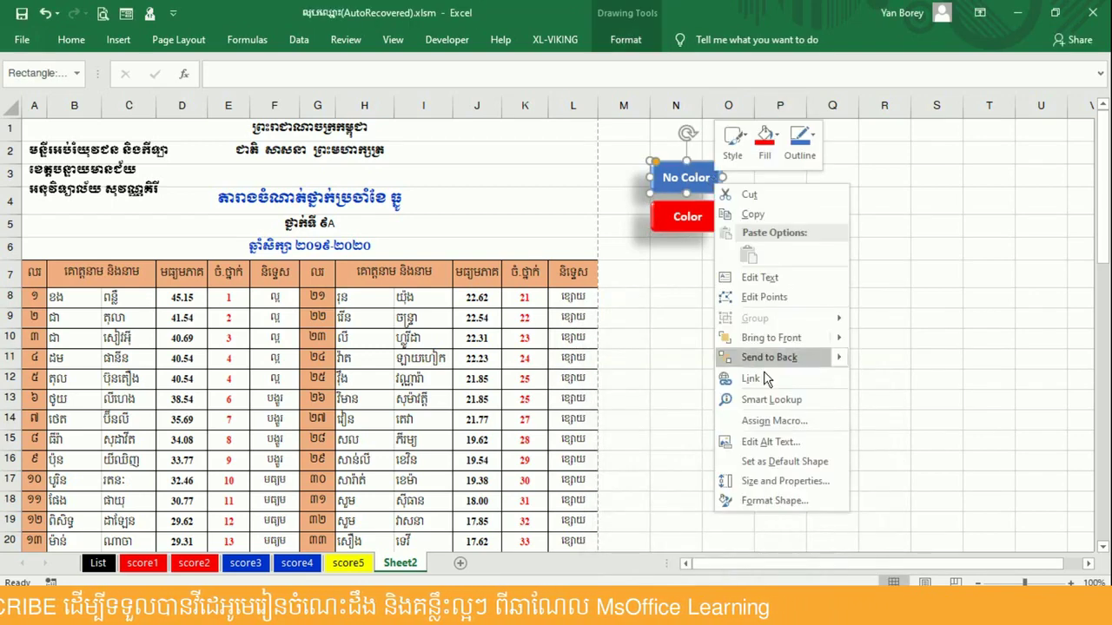
left_click(774, 421)
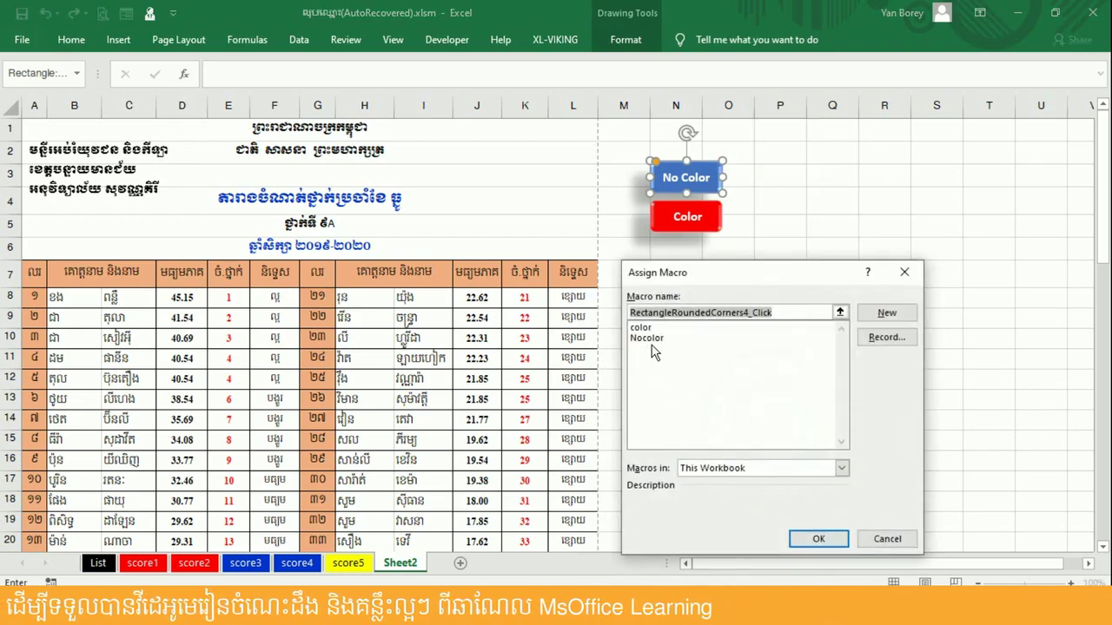
left_click(648, 341)
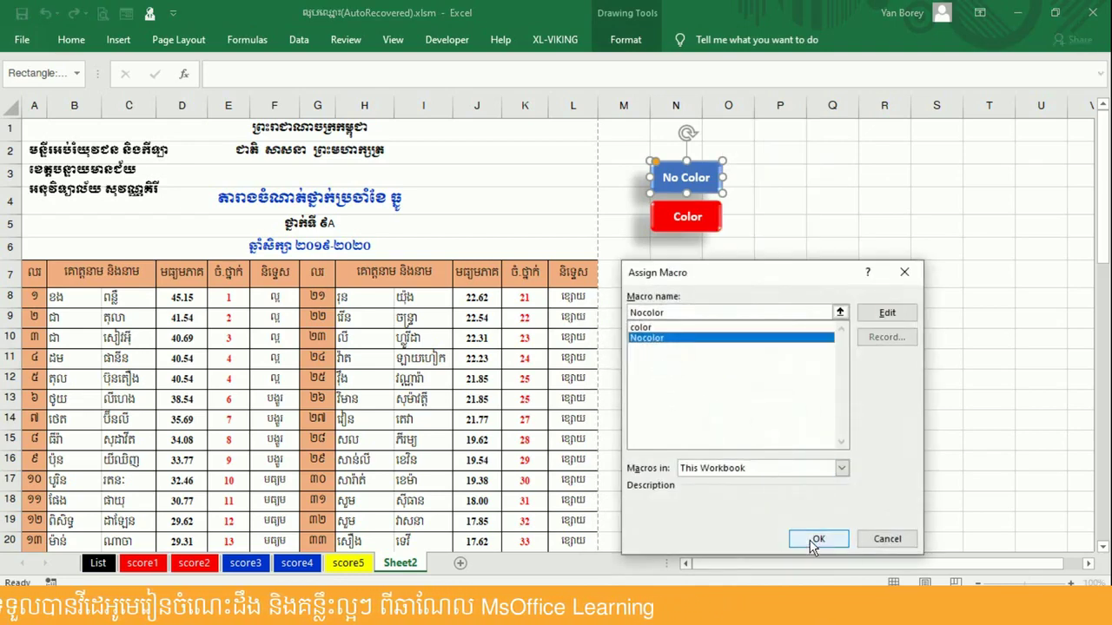
left_click(808, 537)
left_click(782, 300)
left_click(690, 338)
scroll(625, 361, "down", 3)
scroll(625, 361, "up", 3)
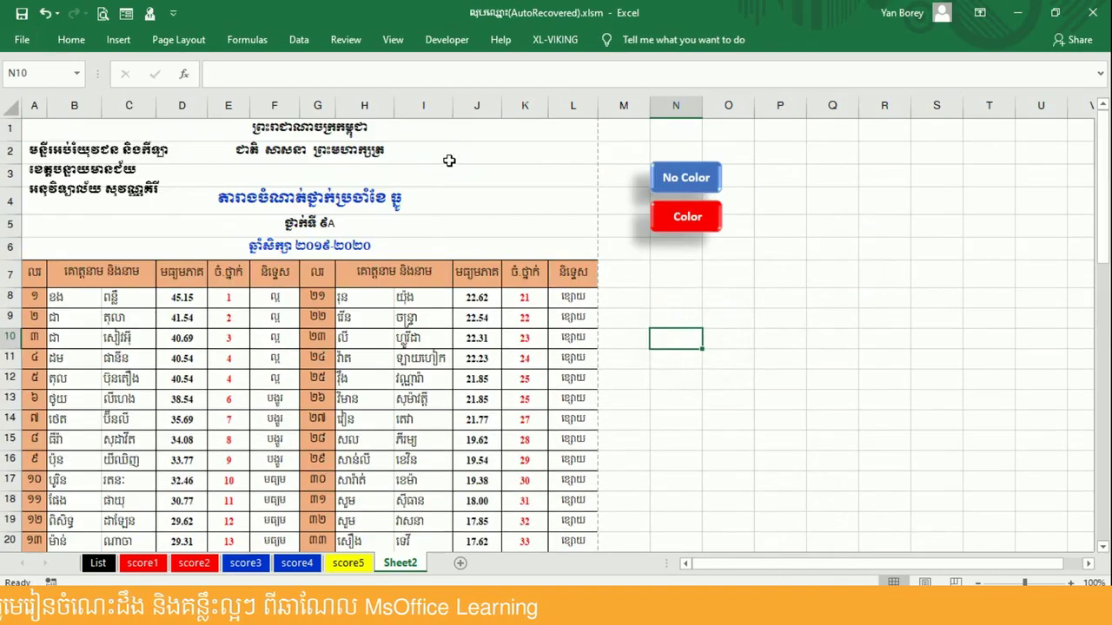
Step: Run the No Color macro to clear the rank numbers in columns E and K
left_click_drag(240, 305, 229, 404)
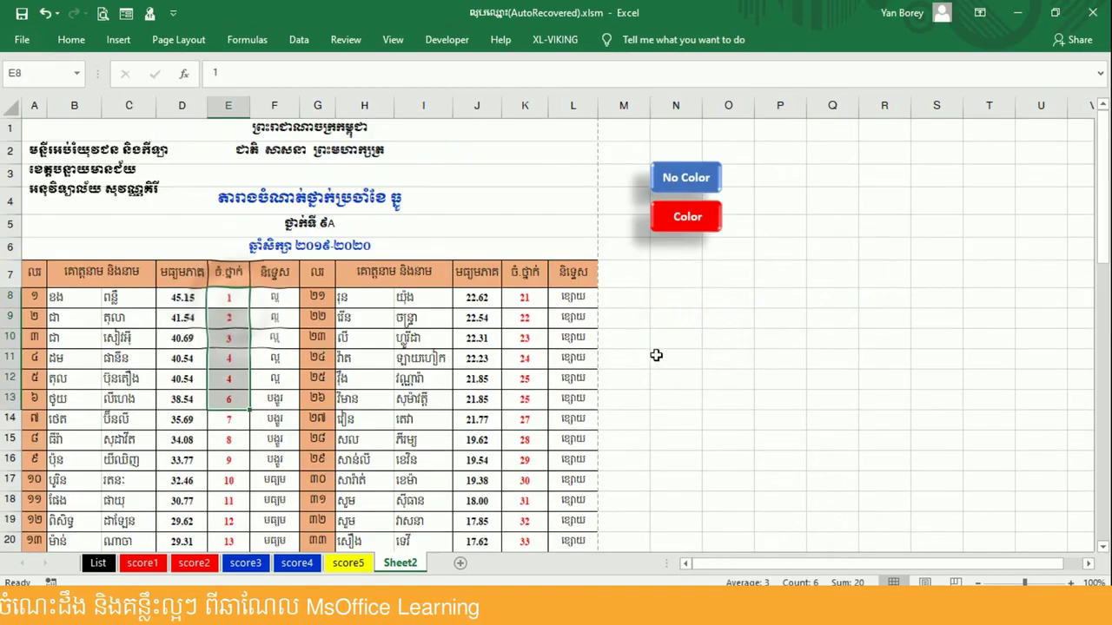
left_click(704, 311)
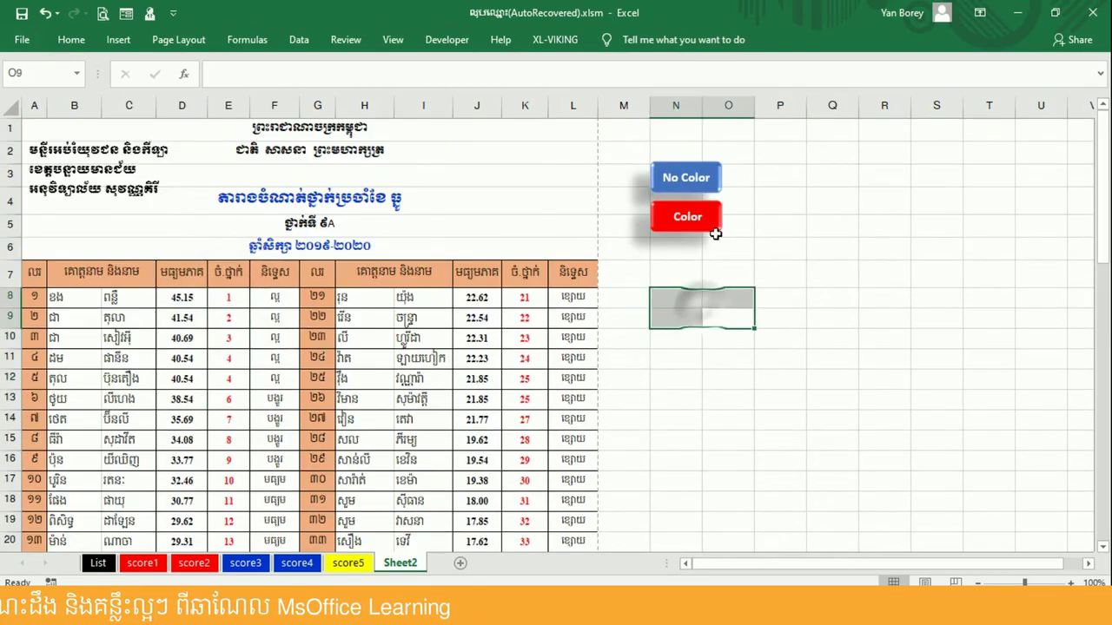
left_click(675, 177)
left_click(686, 177)
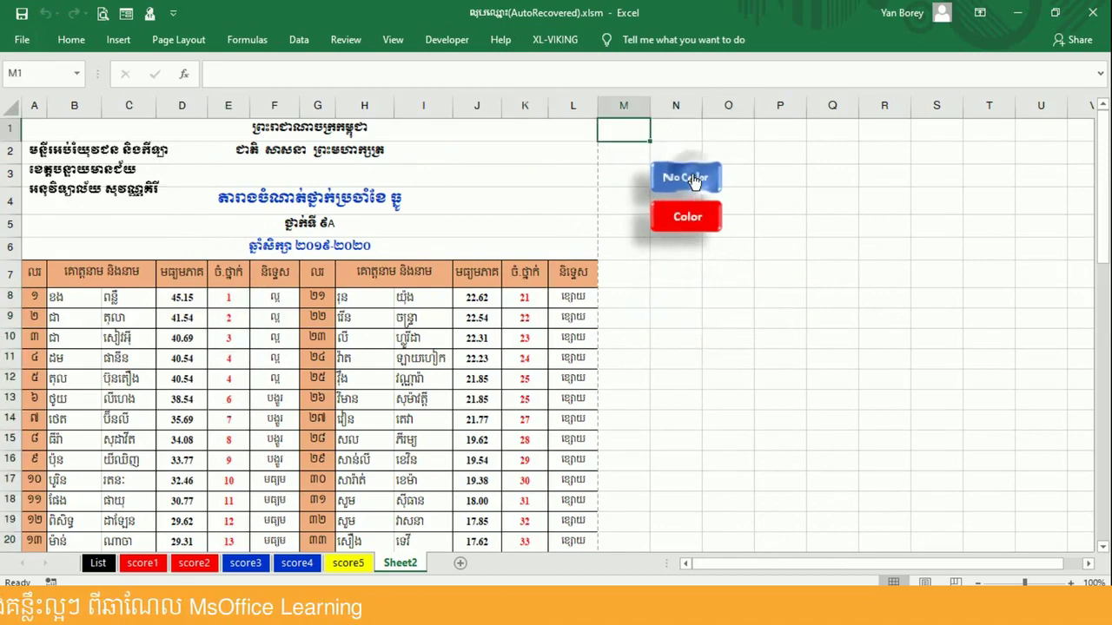
Step: Try the red Color button, then review its Assign Macro dialog and cancel without changes
left_click(677, 217)
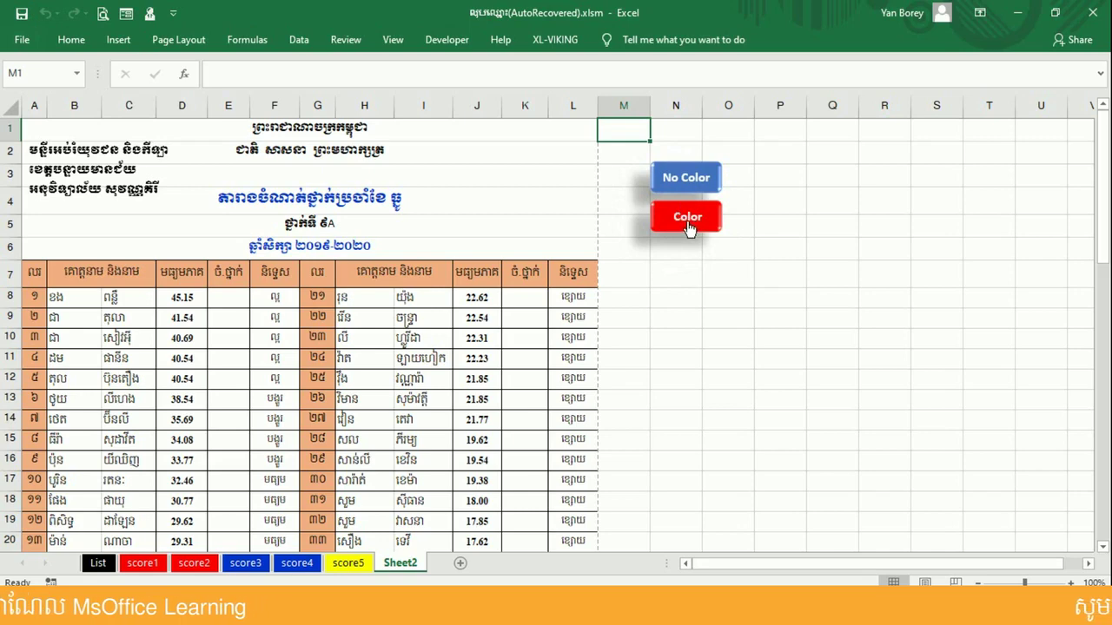
right_click(686, 230)
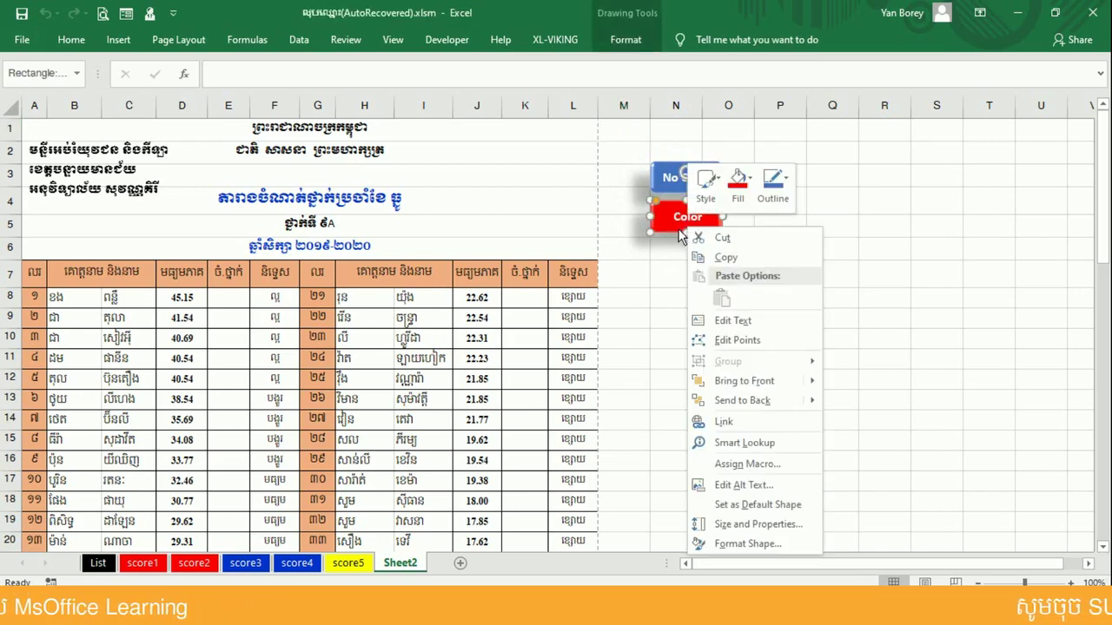
right_click(678, 231)
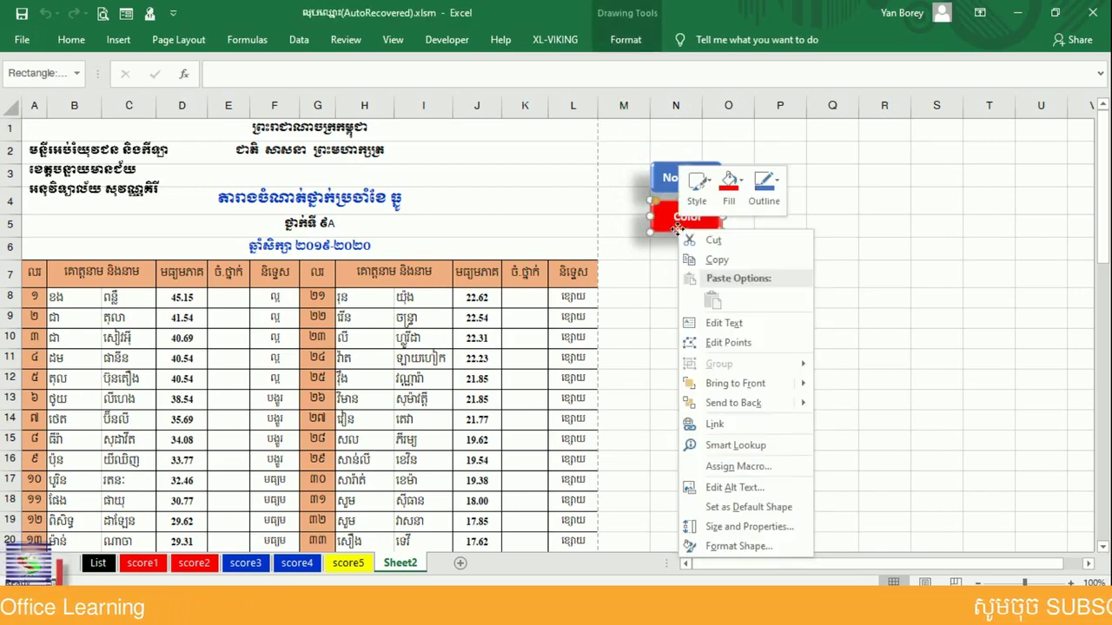
left_click(737, 467)
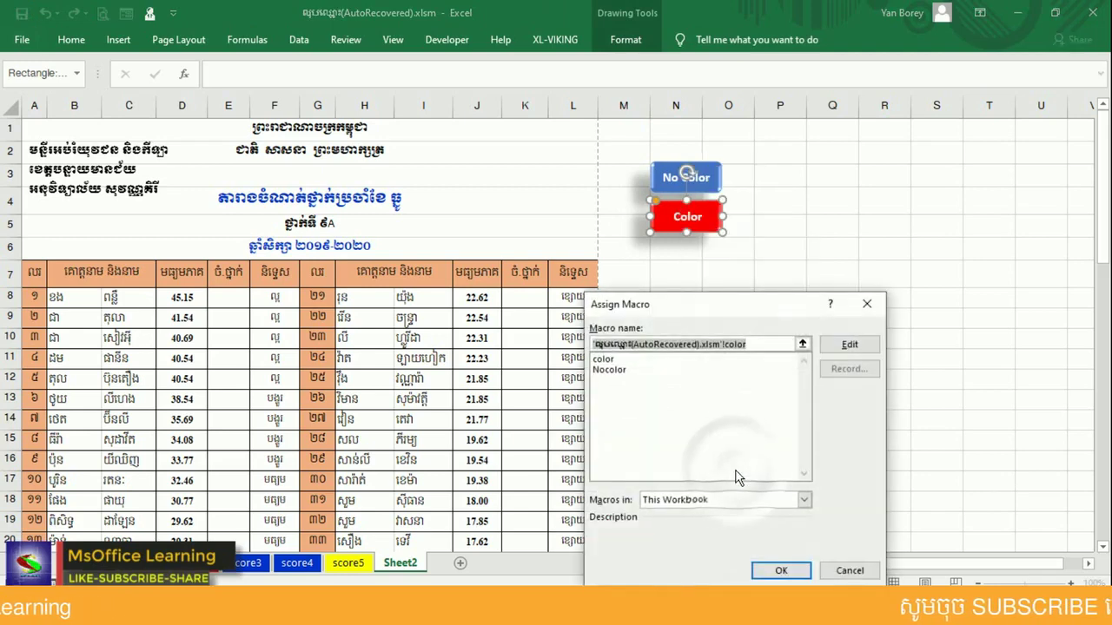
left_click(620, 373)
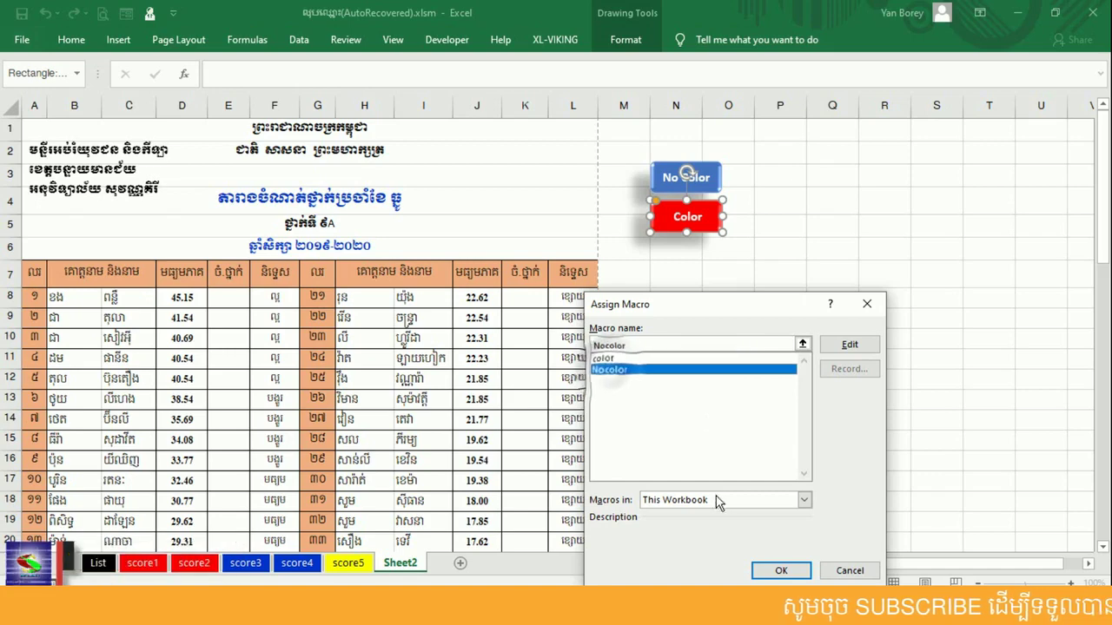
left_click(872, 309)
left_click(880, 151)
Step: Test the blue button, then edit its label, deleting 'No' so it reads 'Color'
left_click(691, 182)
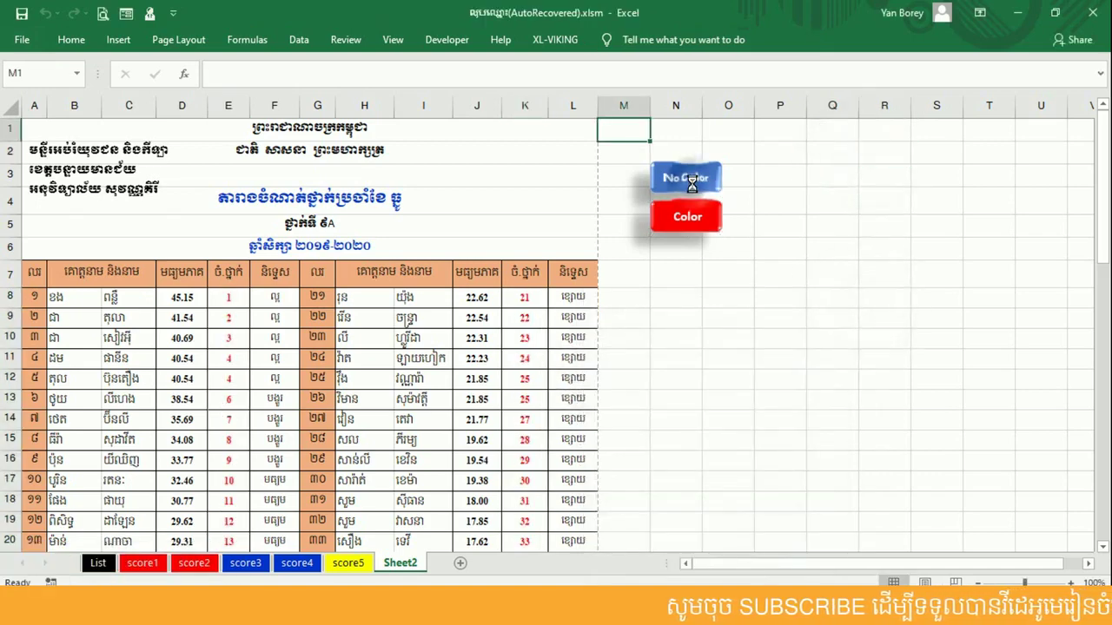
left_click(708, 297)
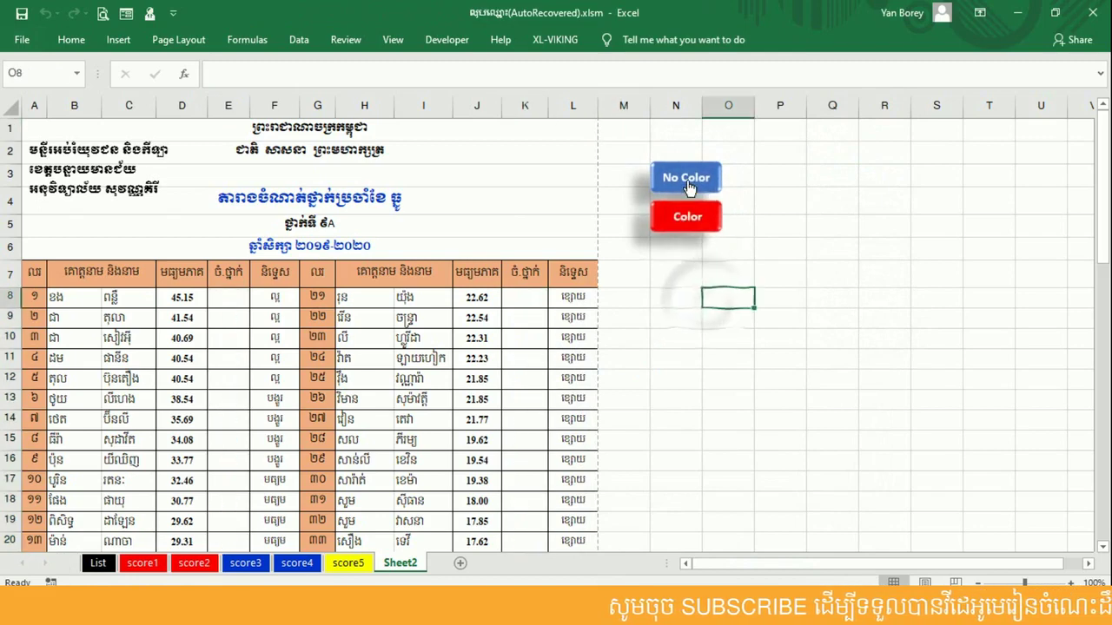
right_click(688, 187)
left_click(739, 278)
left_click_drag(681, 177, 650, 176)
key("BackSpace")
key("Escape")
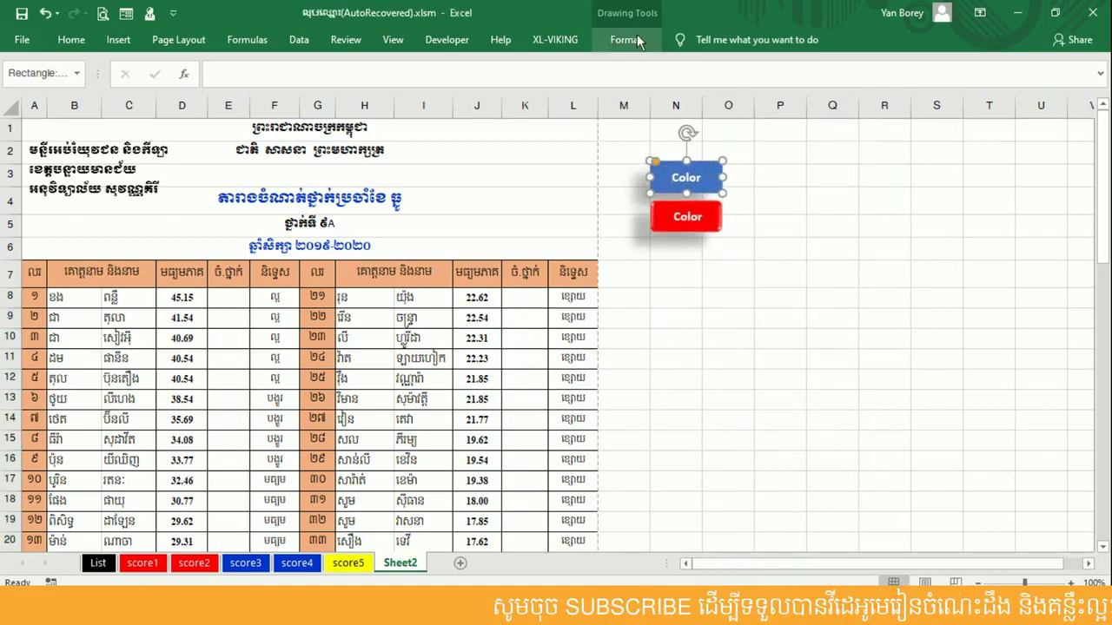
Step: Fill the top Color button shape with red
left_click(626, 40)
left_click(402, 63)
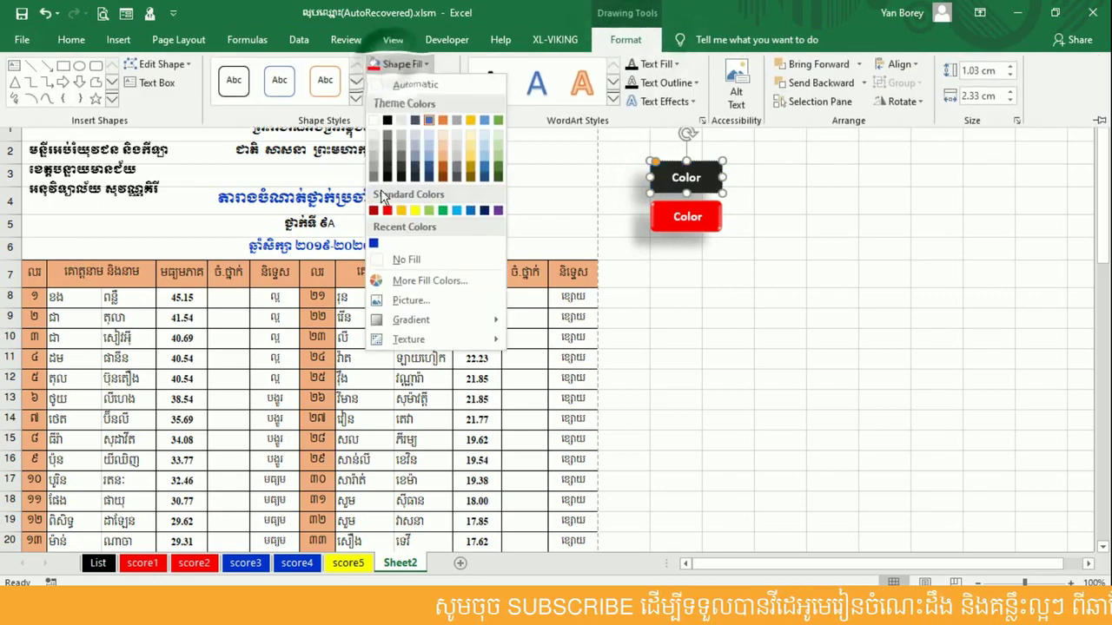
left_click(387, 211)
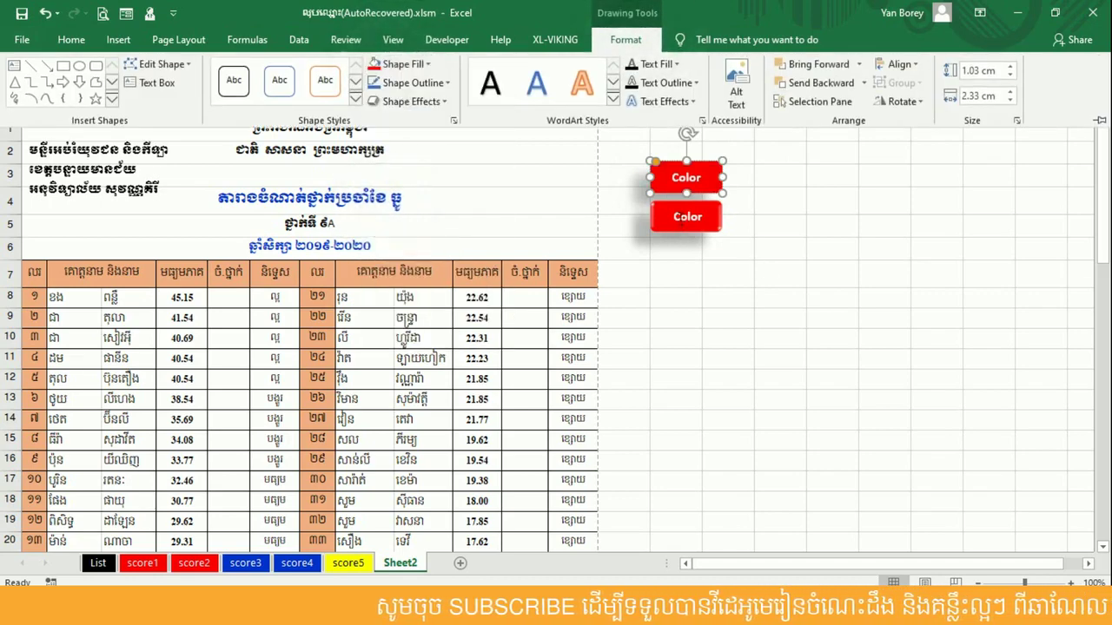
Step: Fill the bottom No Color button shape with blue
left_click(675, 216)
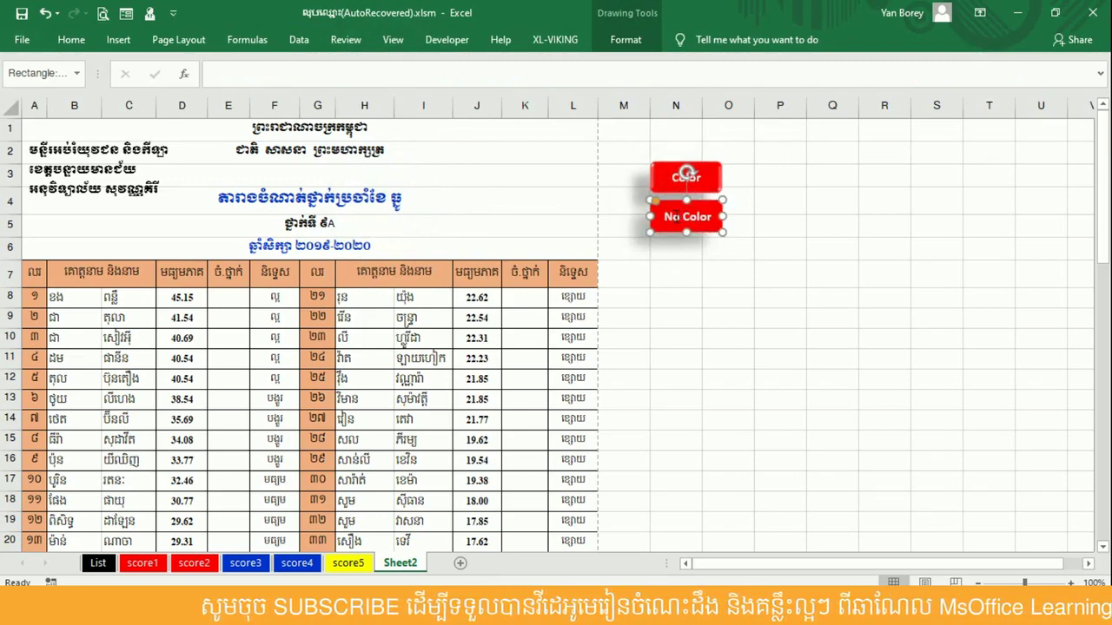
left_click(626, 40)
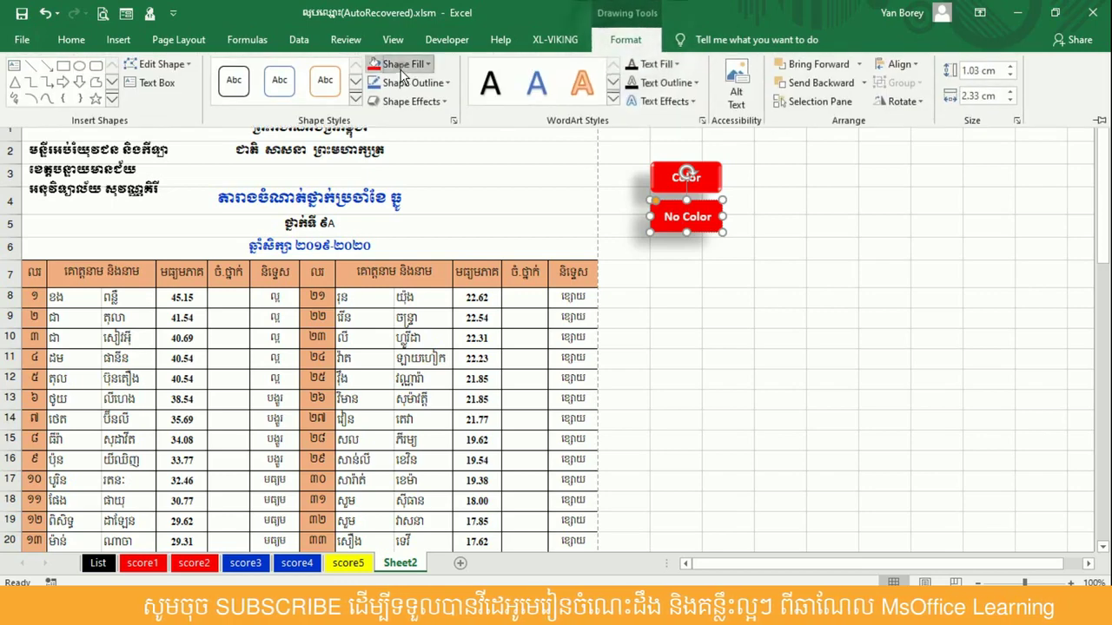
left_click(426, 64)
left_click(373, 246)
left_click(769, 297)
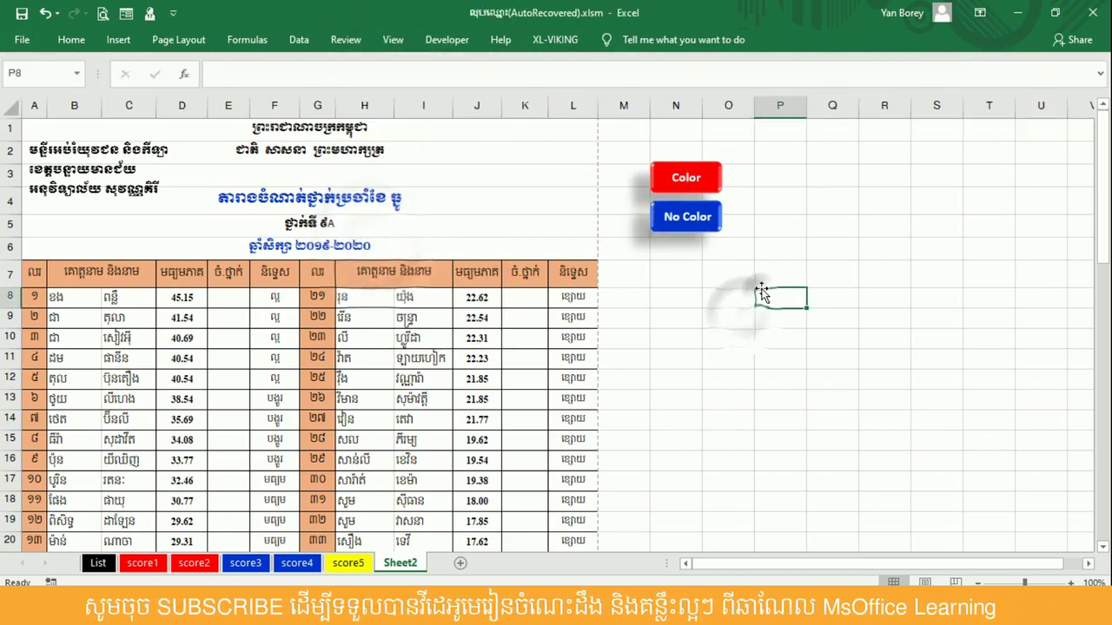
Step: Test the buttons: show the red rank numbers, then clear columns E and K
left_click(683, 187)
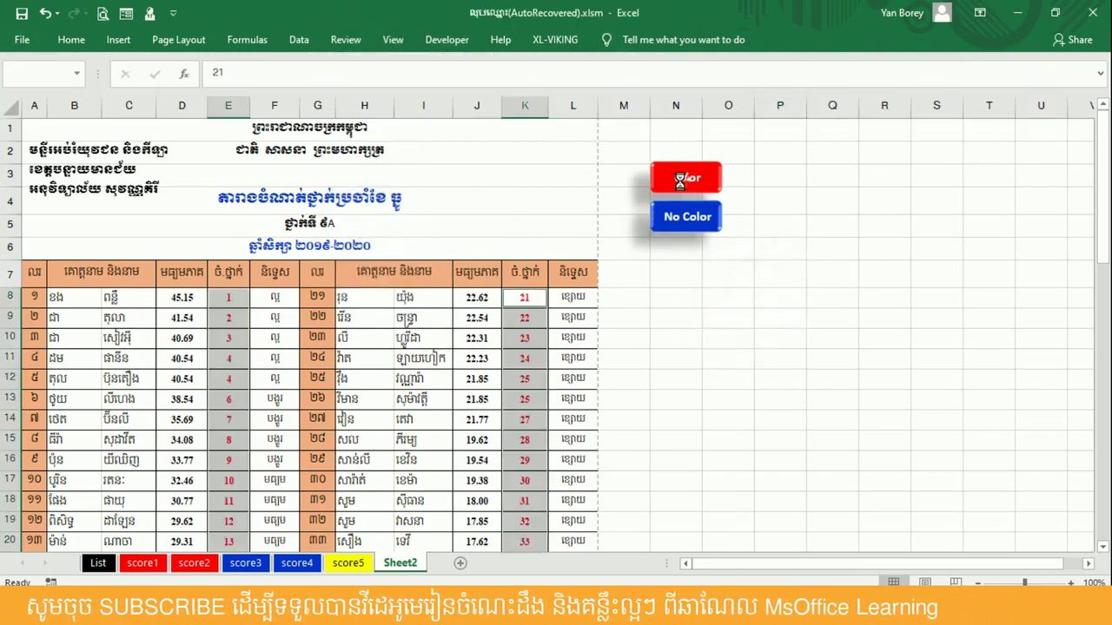
scroll(212, 209, "down", 3)
scroll(212, 209, "up", 3)
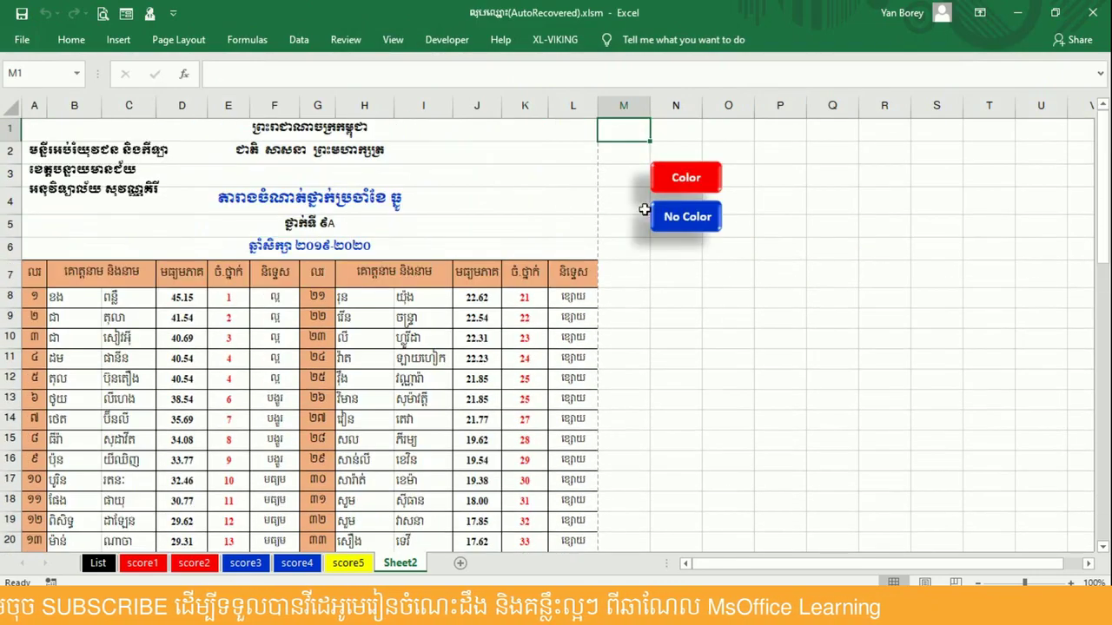
left_click(690, 222)
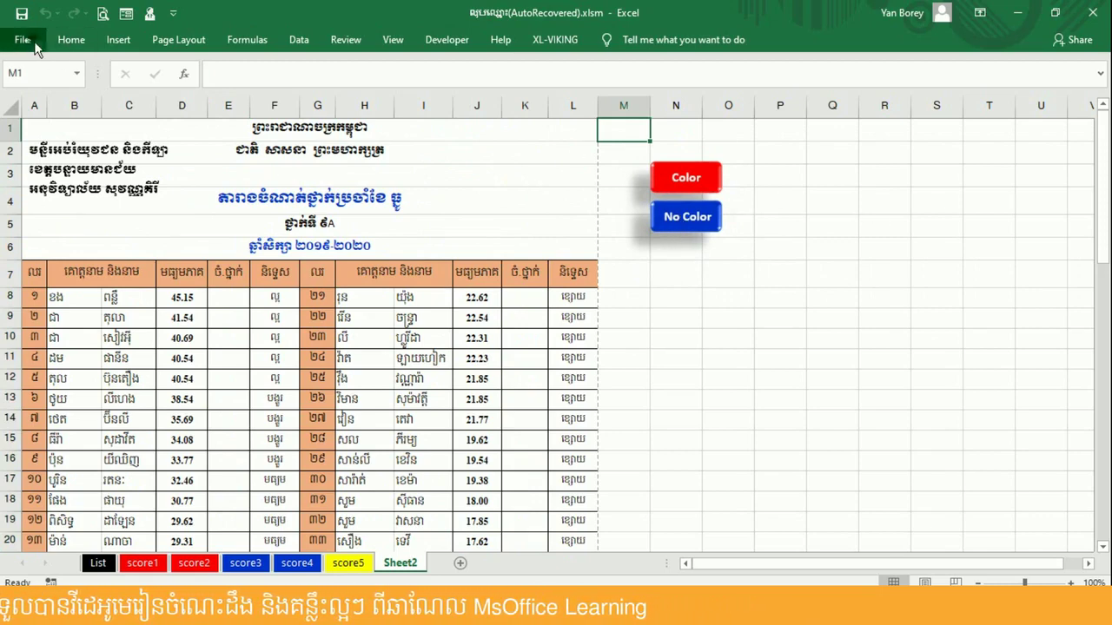
Step: Print-preview Sheet2 from the File menu, zoom in, and return to the sheet
left_click(26, 41)
left_click(49, 323)
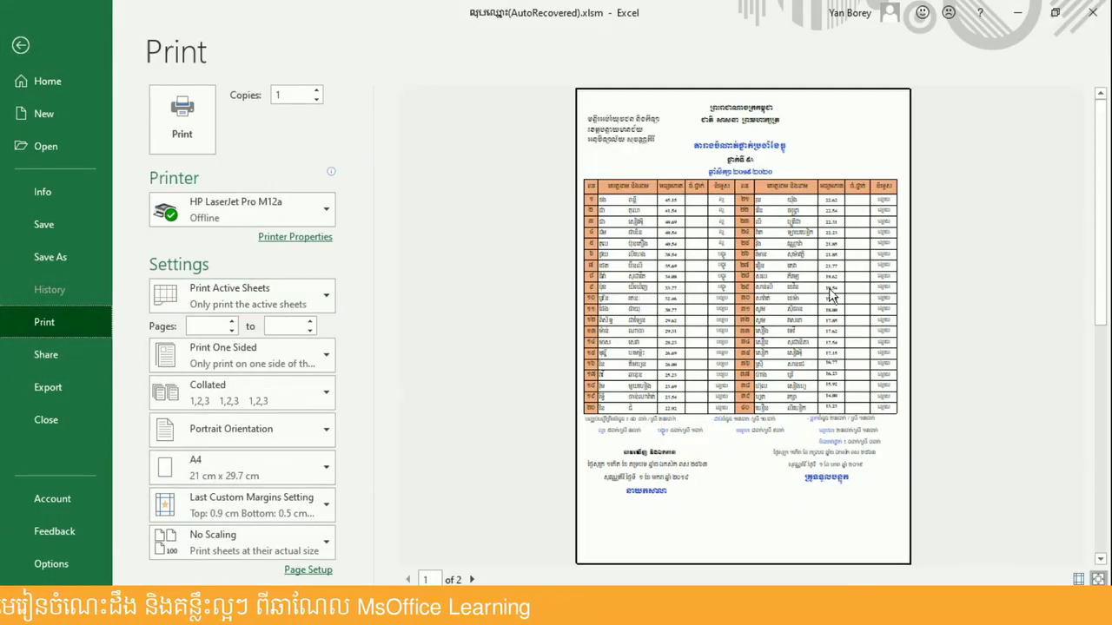
left_click(829, 296)
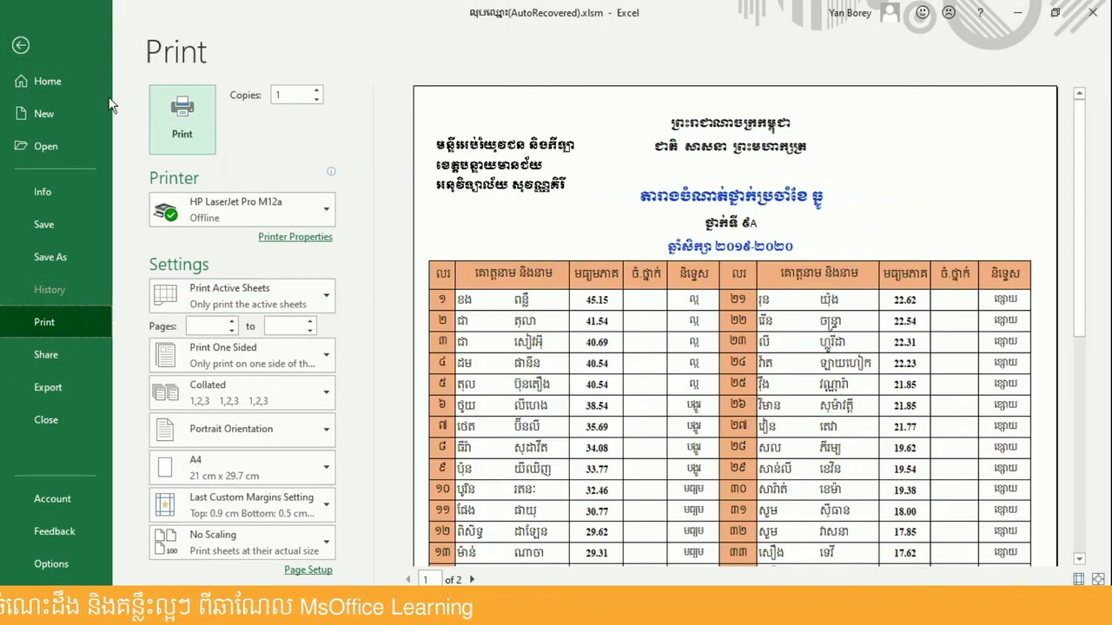
left_click(21, 45)
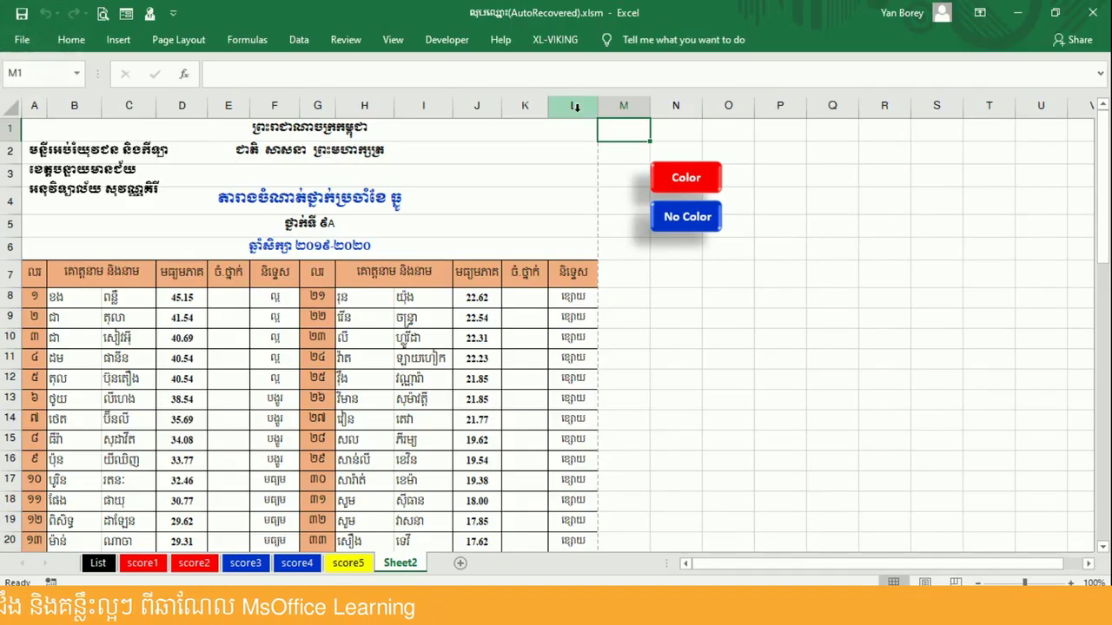
Step: Narrow column K, recheck the print preview zoomed out and in, then show Page Layout
left_click_drag(544, 105, 538, 105)
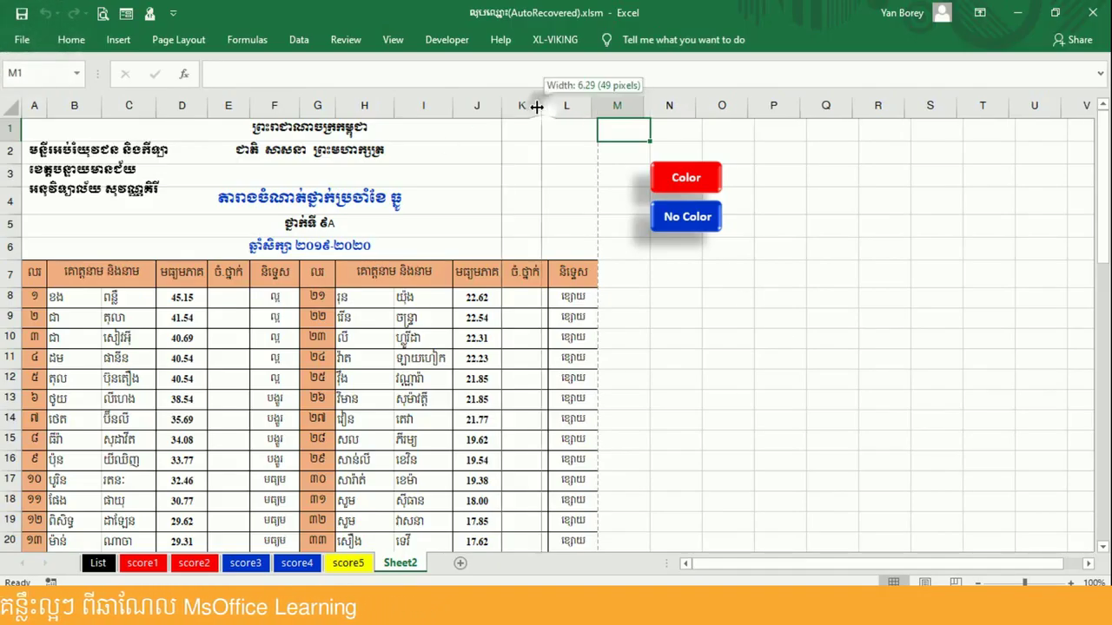
left_click(619, 275)
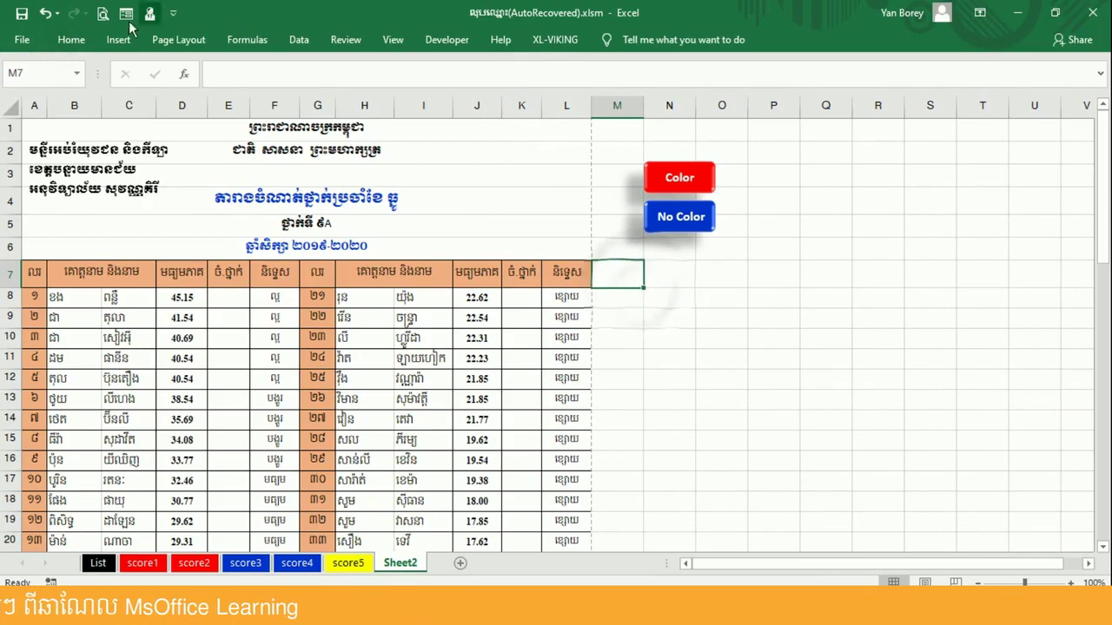
left_click(102, 13)
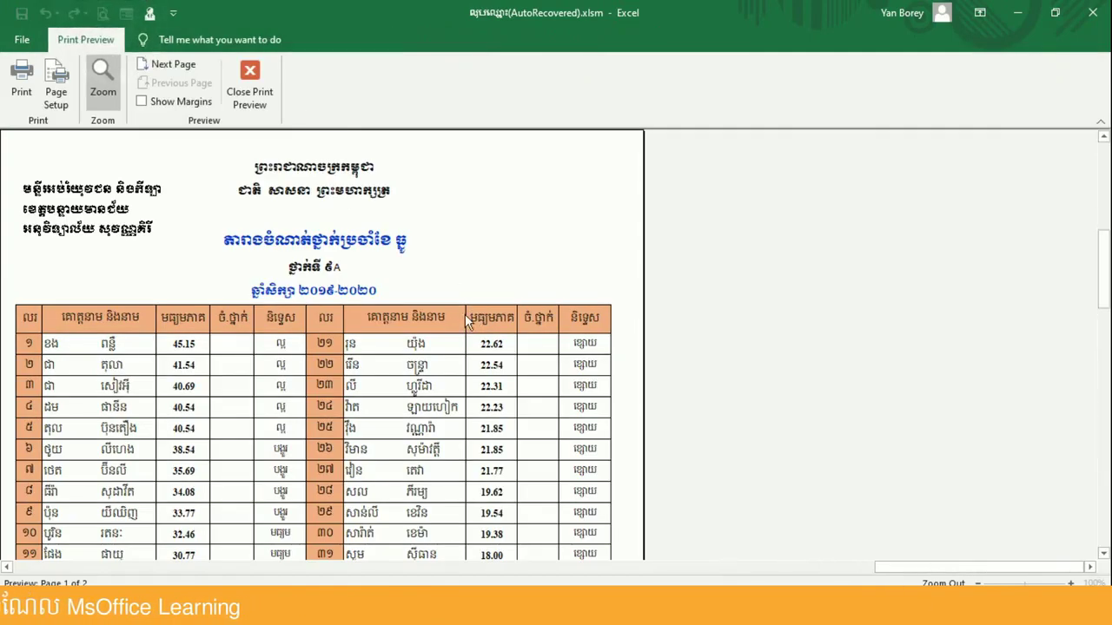
left_click(464, 315)
left_click(397, 278)
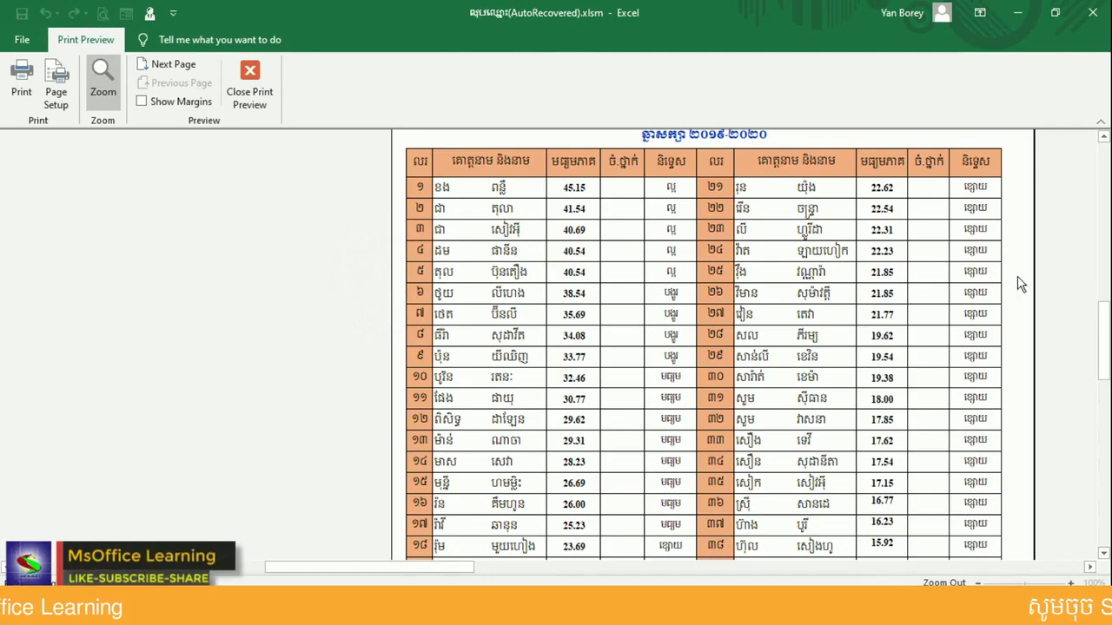
left_click(240, 85)
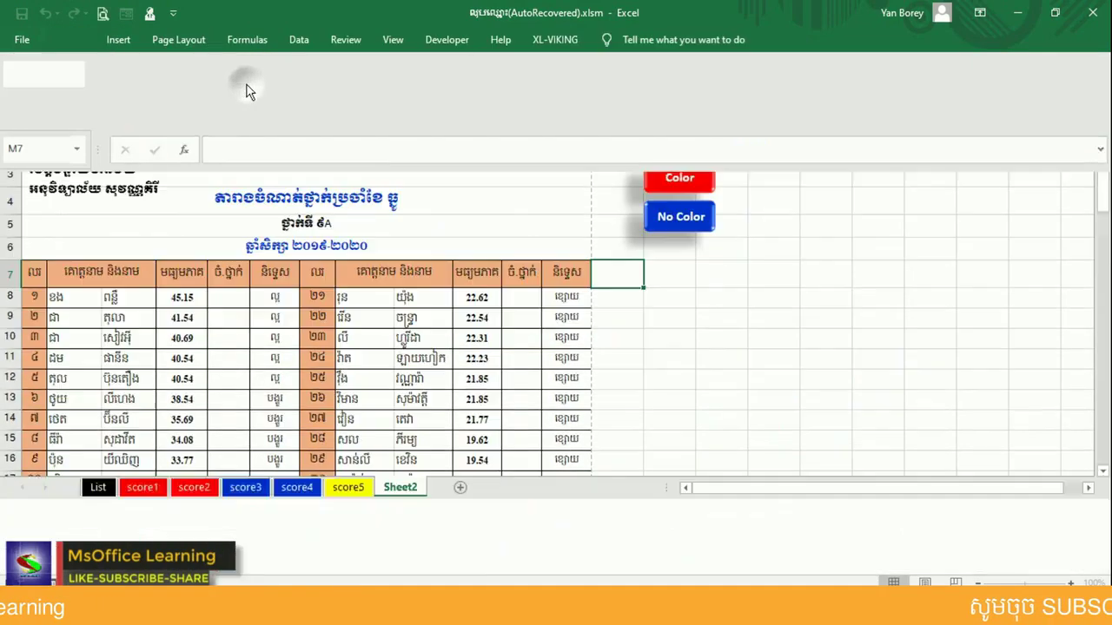
scroll(333, 251, "down", 2)
scroll(333, 251, "up", 2)
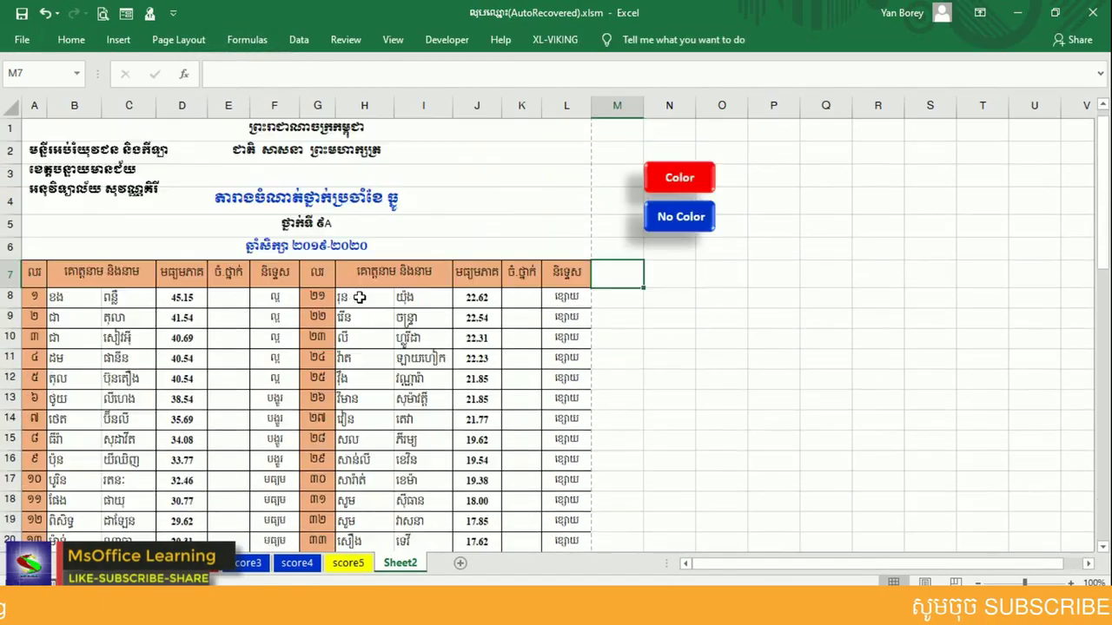
left_click(183, 33)
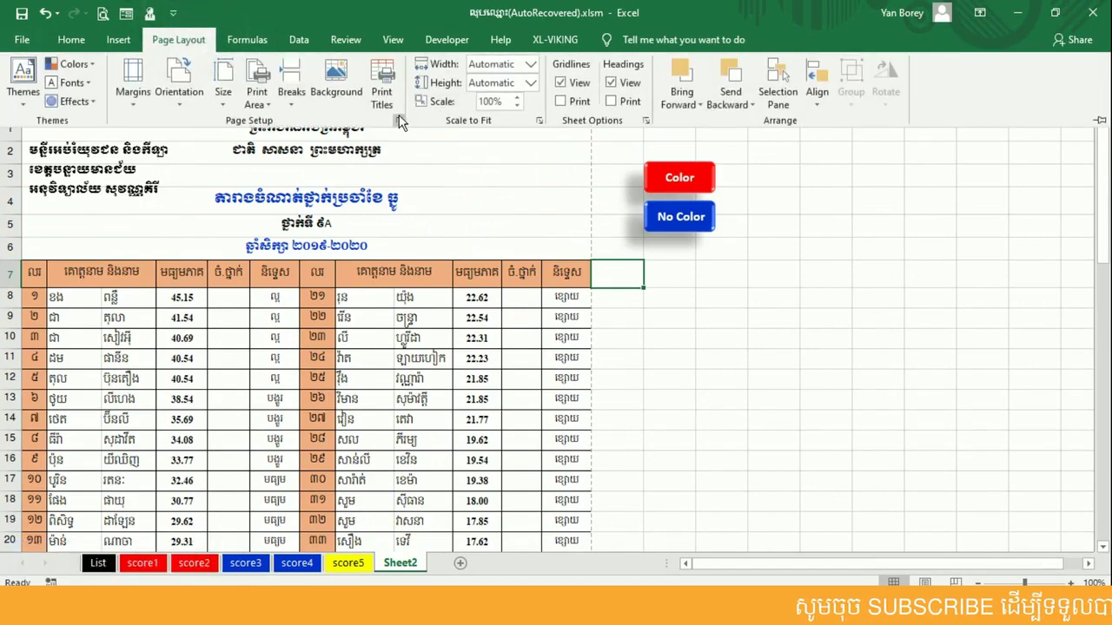
Step: In Page Setup Margins, centre the page horizontally and apply
left_click(399, 121)
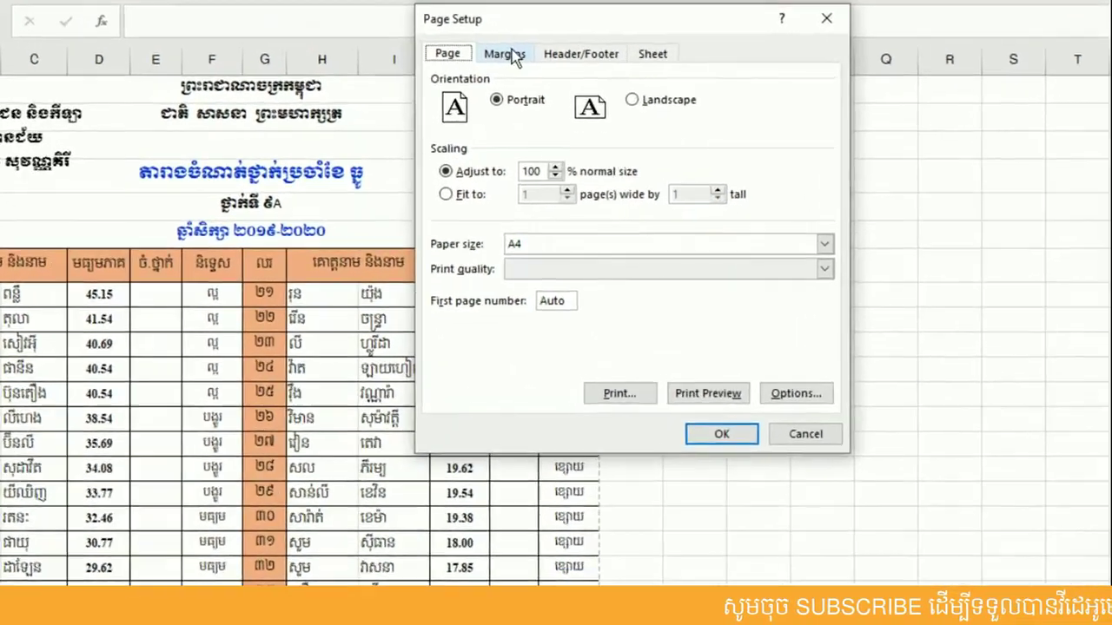
left_click(521, 102)
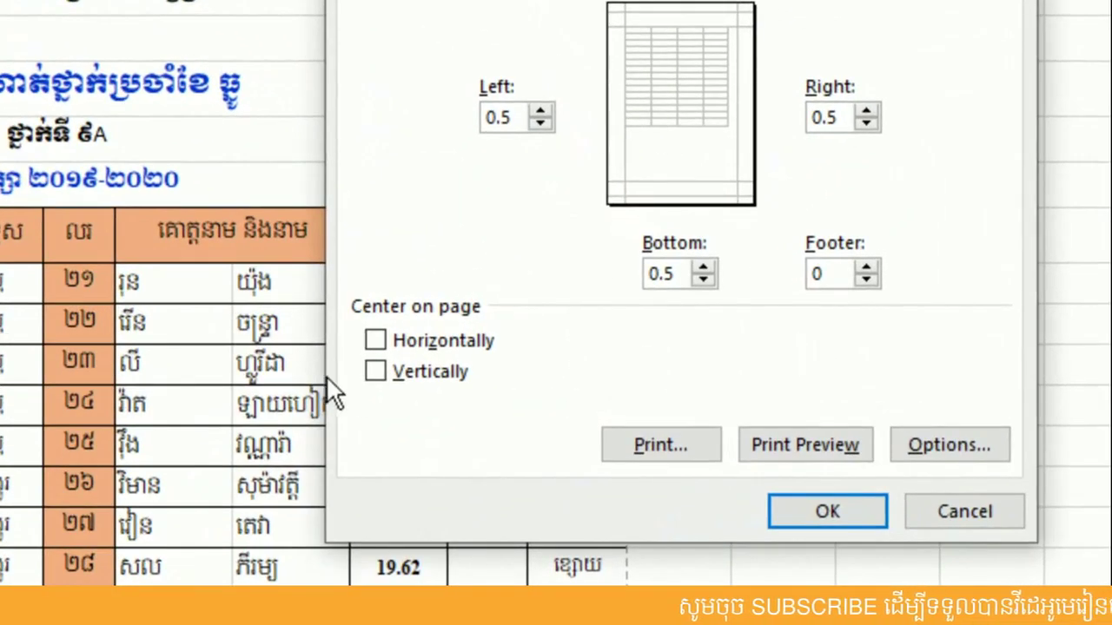
left_click(376, 341)
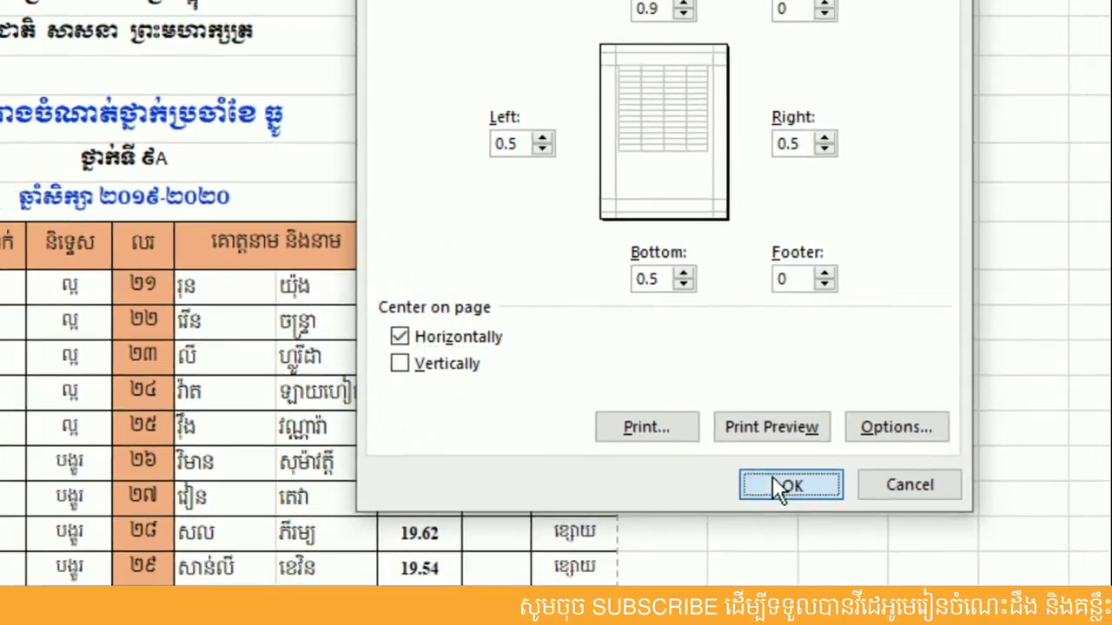
left_click(795, 508)
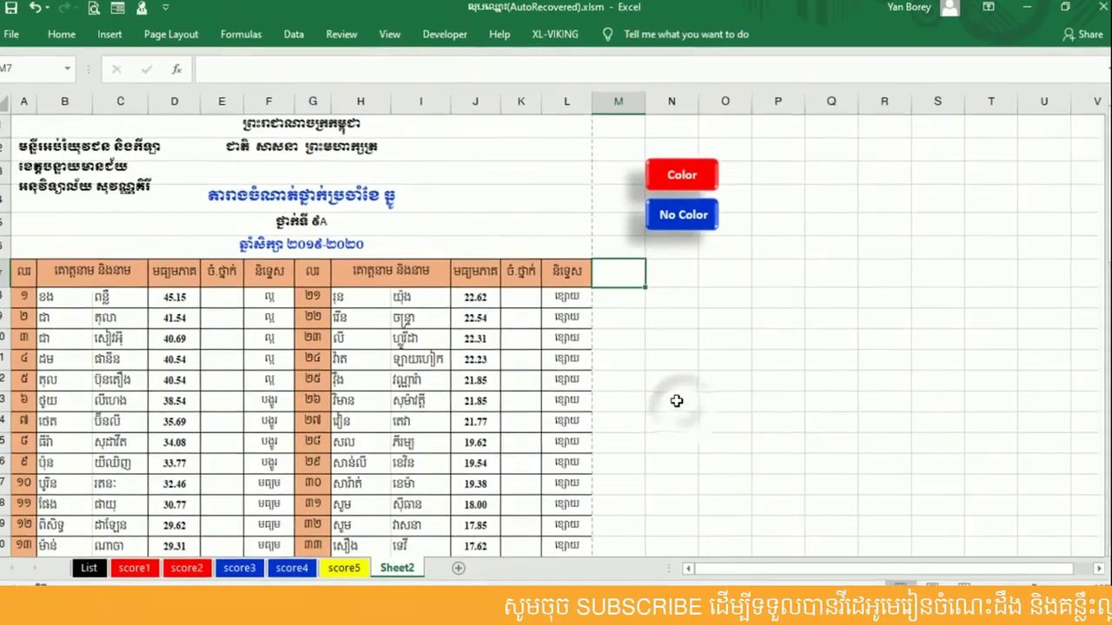
Step: Check the centred table in print preview, close it, and hide the rank numbers
left_click(102, 13)
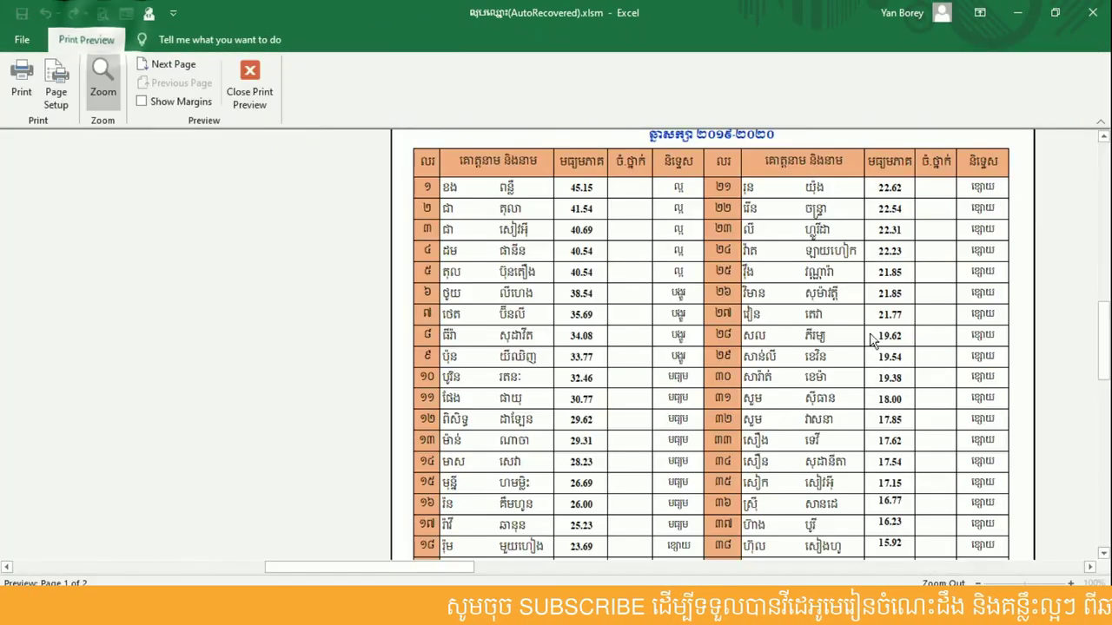
left_click(912, 339)
left_click(705, 275)
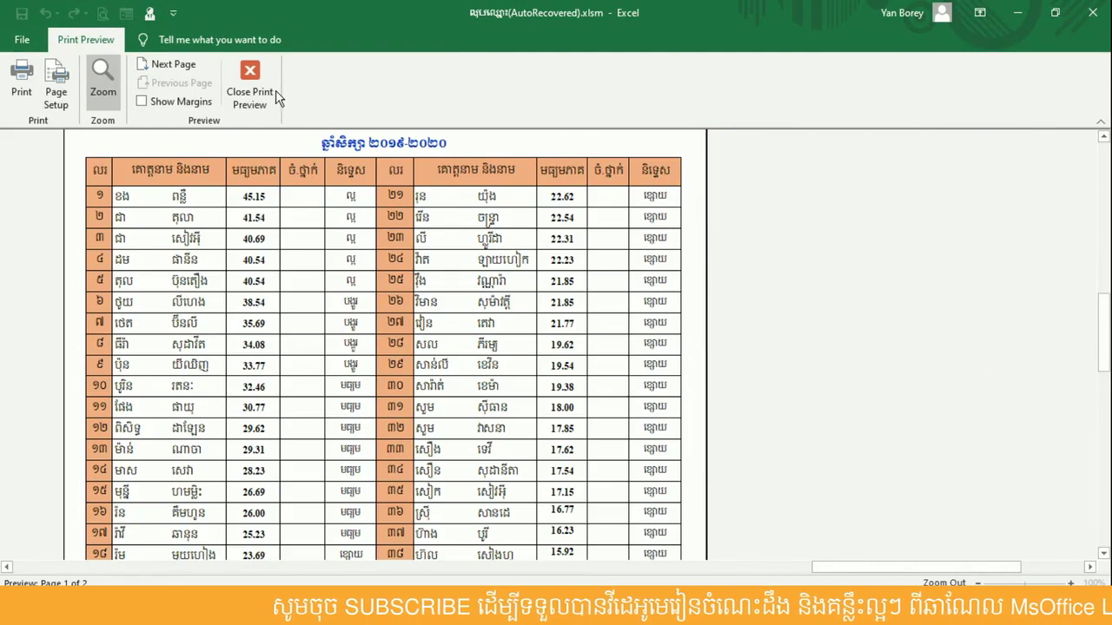
left_click(250, 87)
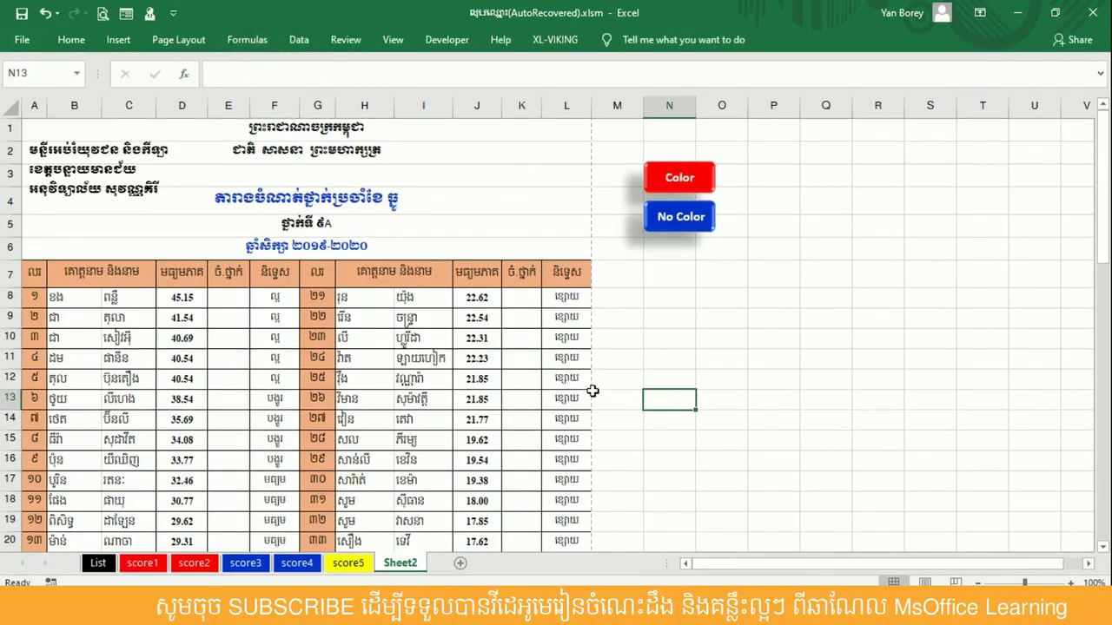
left_click(680, 231)
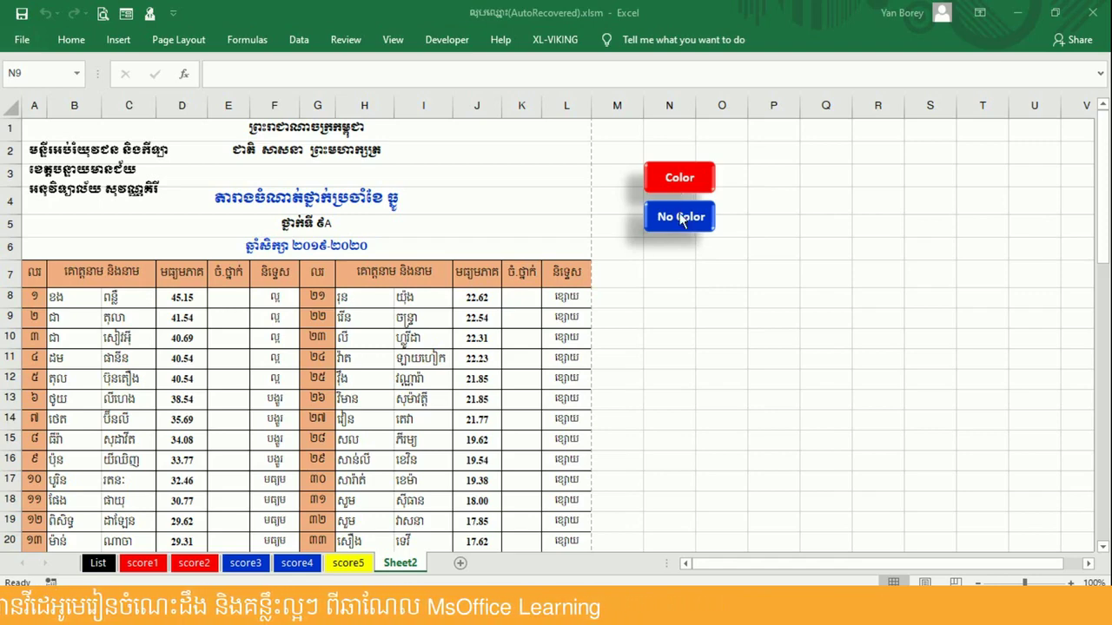
scroll(641, 259, "down", 1)
scroll(642, 259, "up", 1)
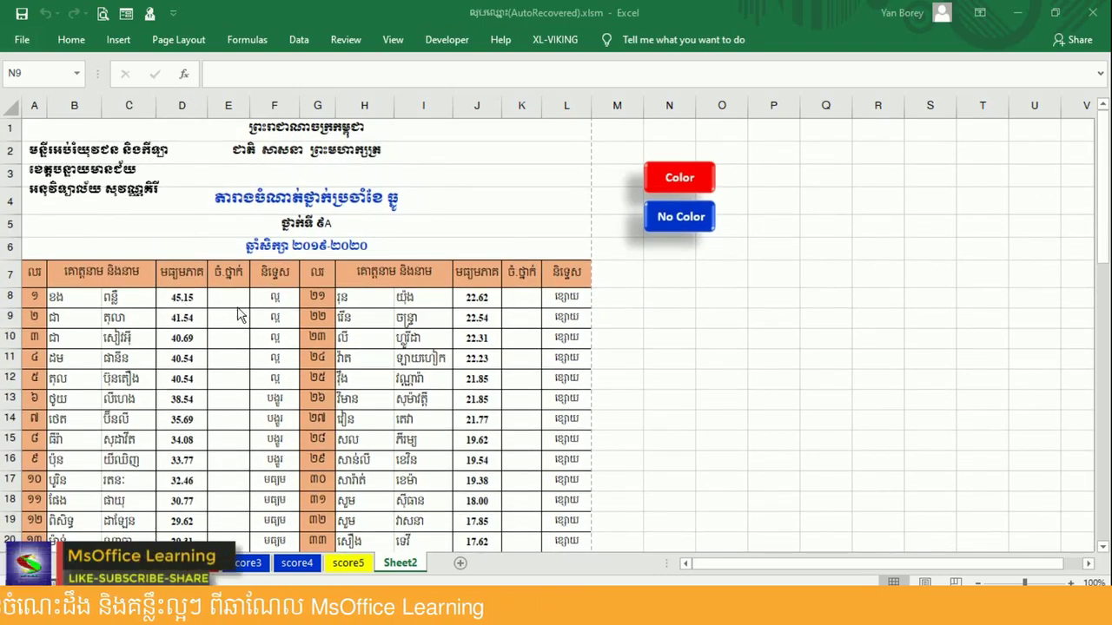
left_click(354, 39)
Step: Protect Sheet2, entering and confirming the protection password
left_click(633, 98)
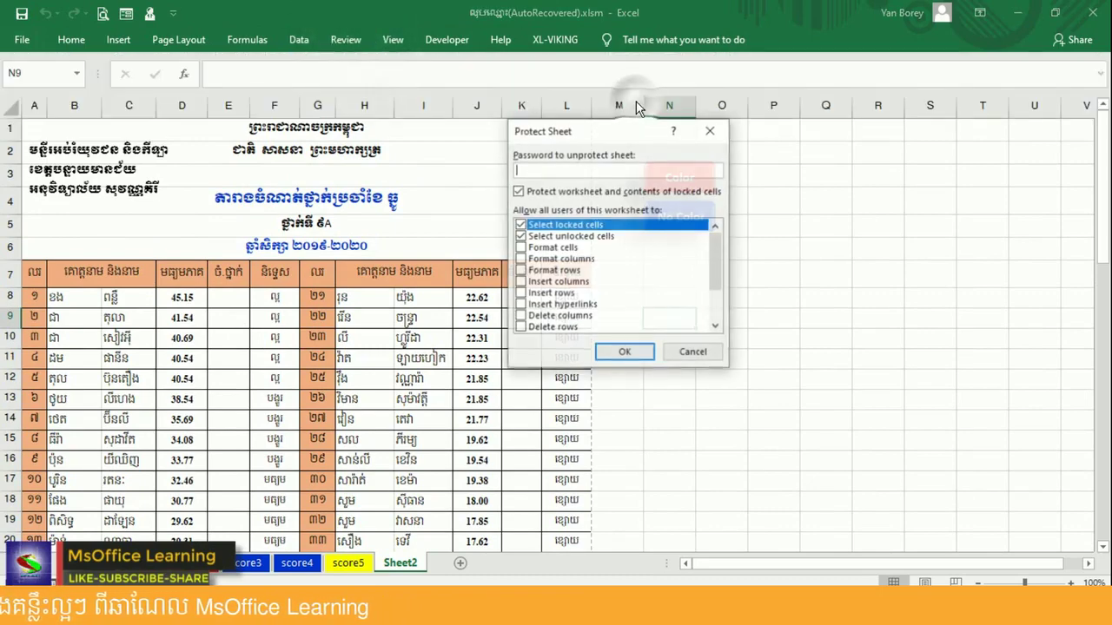
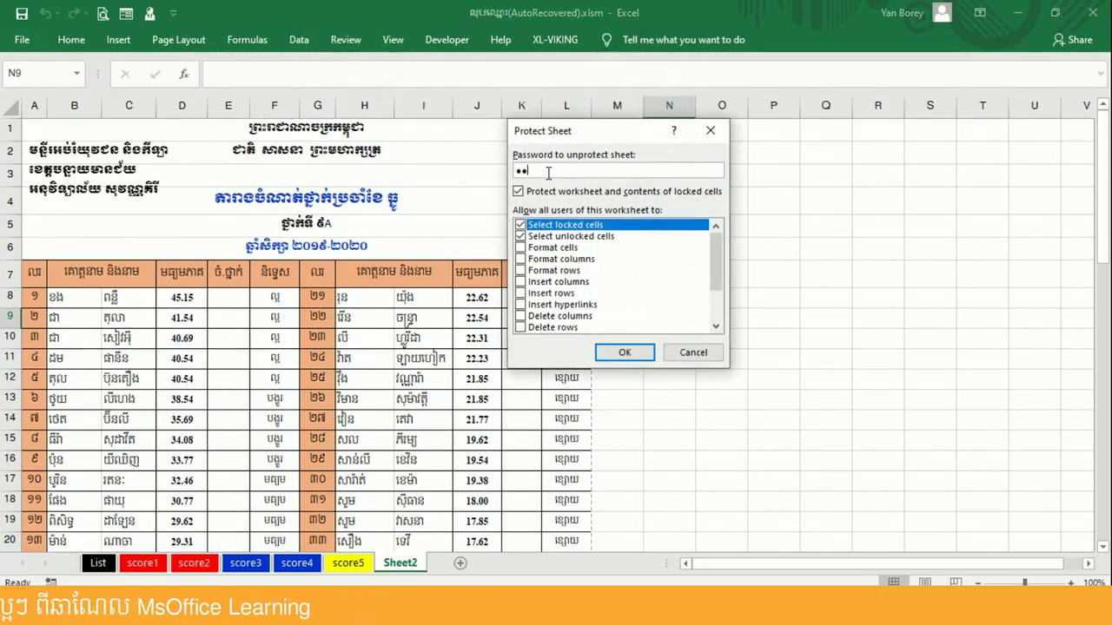
left_click(622, 350)
type("1")
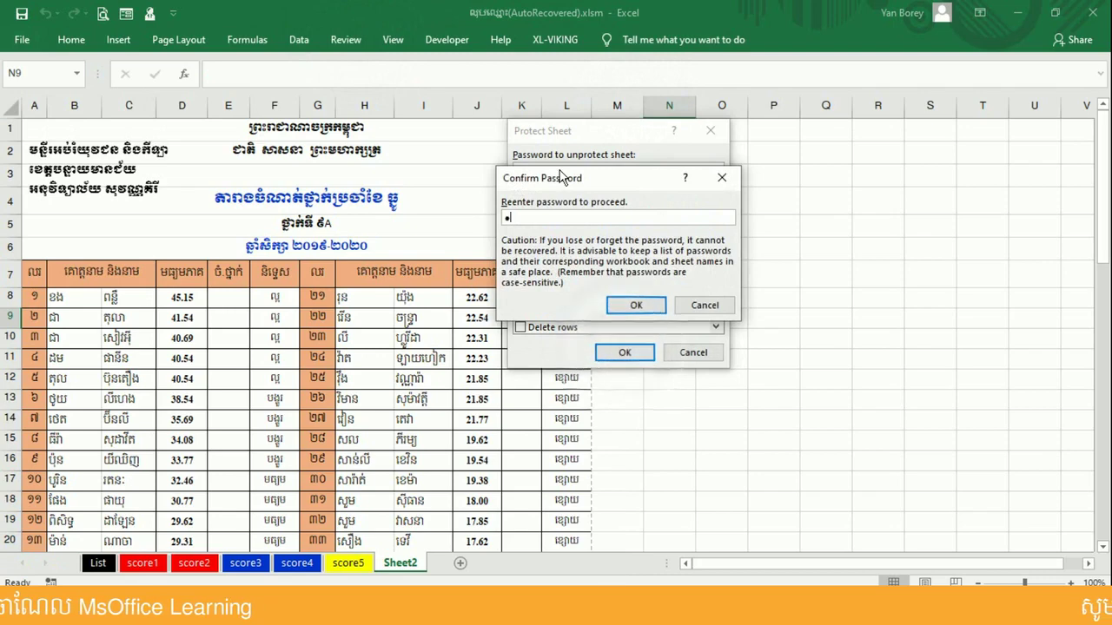
left_click(635, 308)
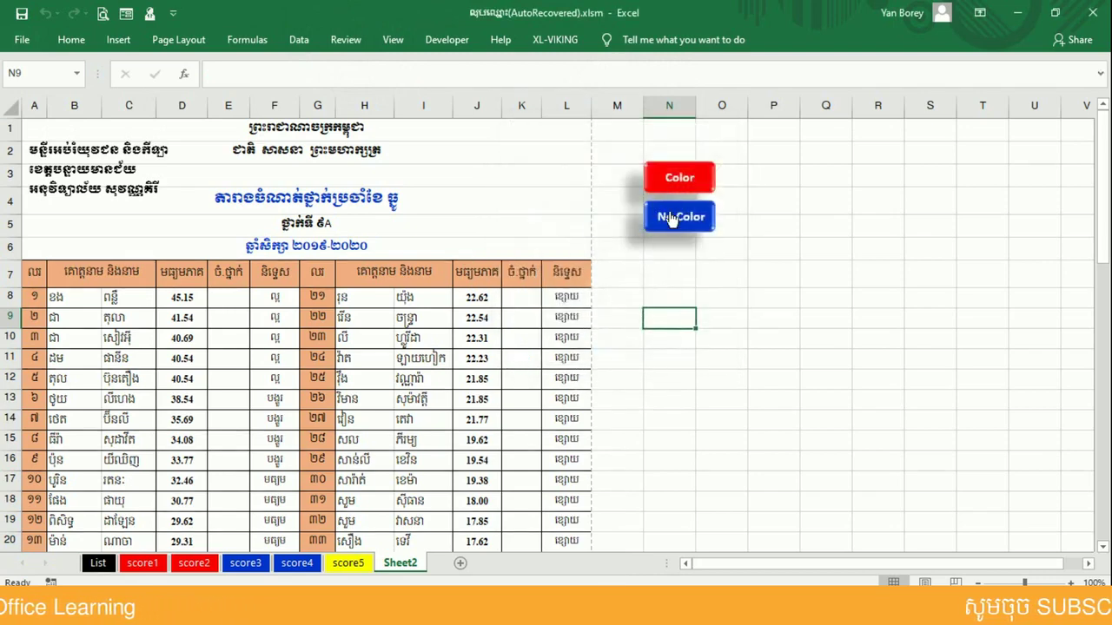
Step: Run No Color on the protected sheet, debug error 1004, and reset the debugger
left_click(670, 183)
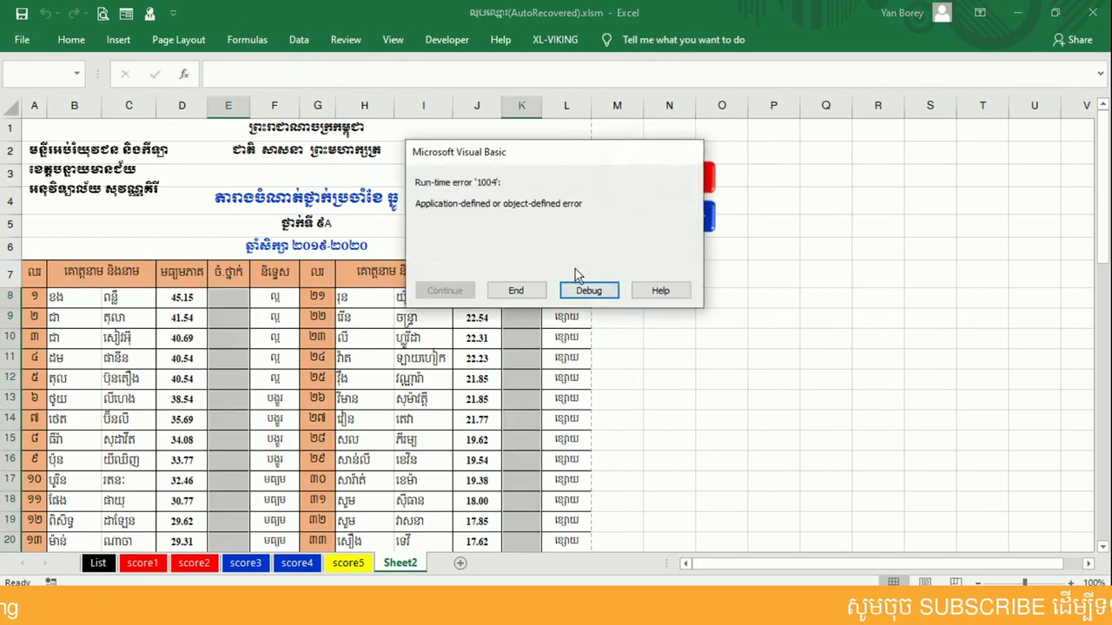
left_click(579, 300)
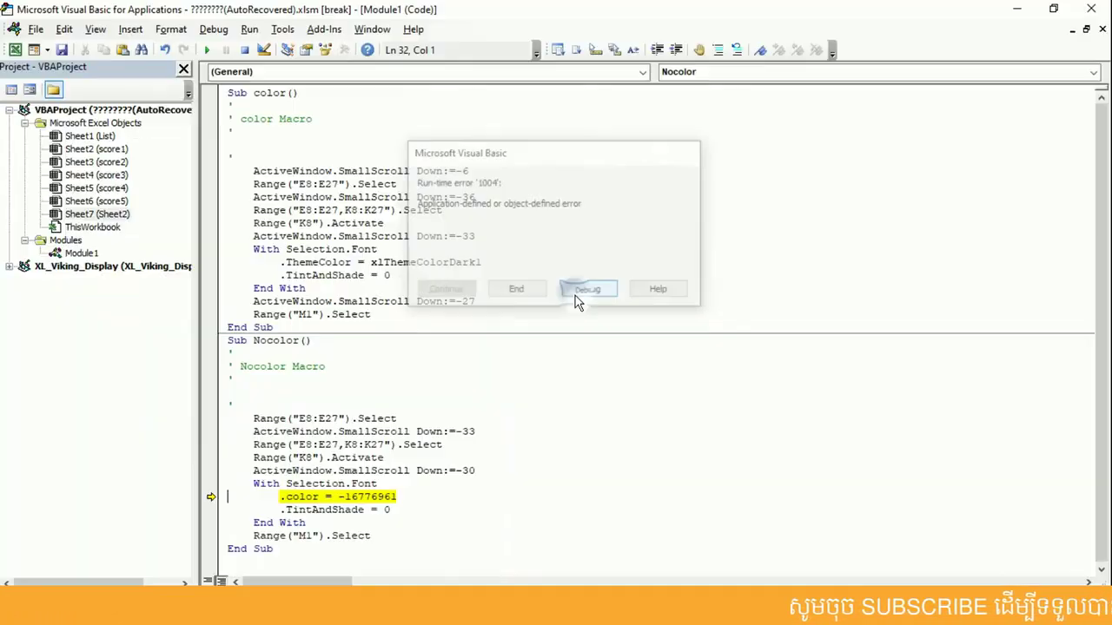
left_click(1105, 7)
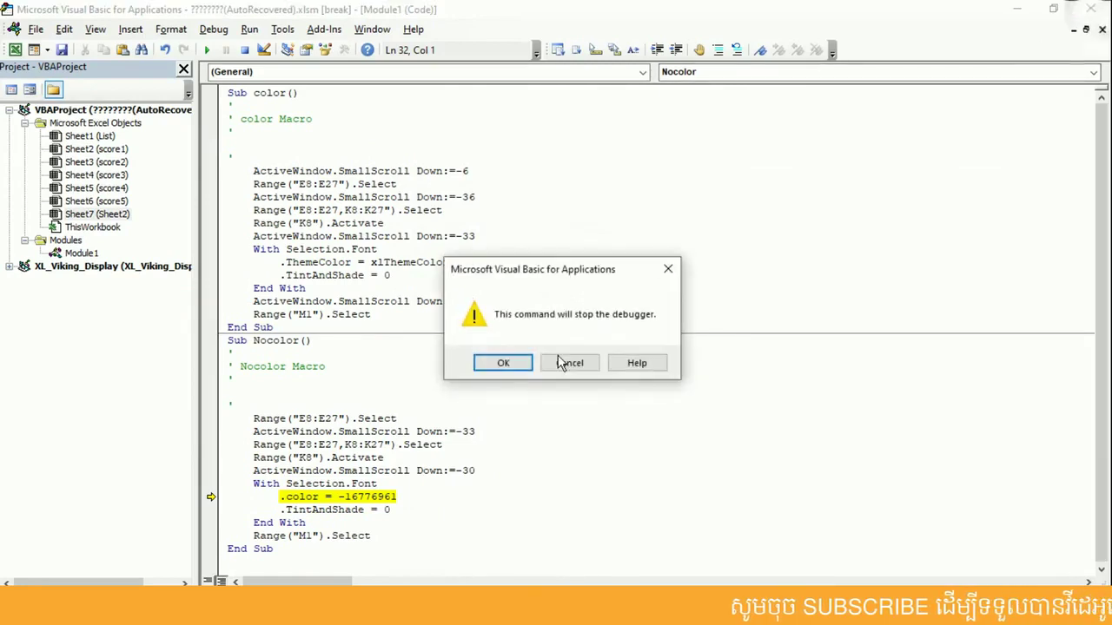
left_click(507, 361)
left_click(602, 344)
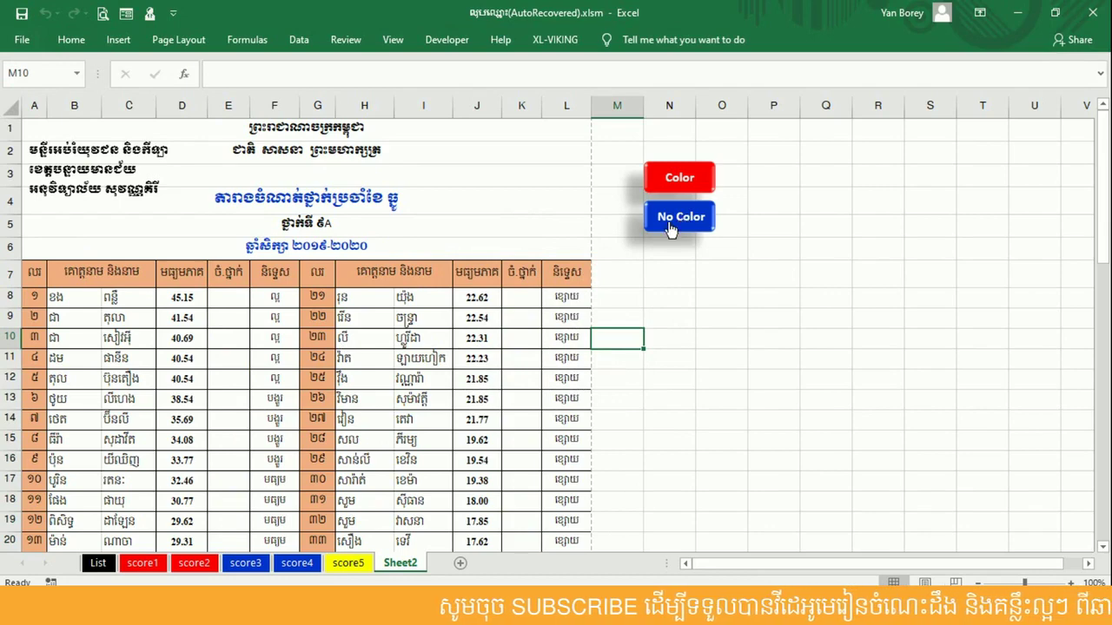
Step: Unprotect Sheet2 and toggle the ranks off and on, ending with red rank numbers shown
left_click(341, 43)
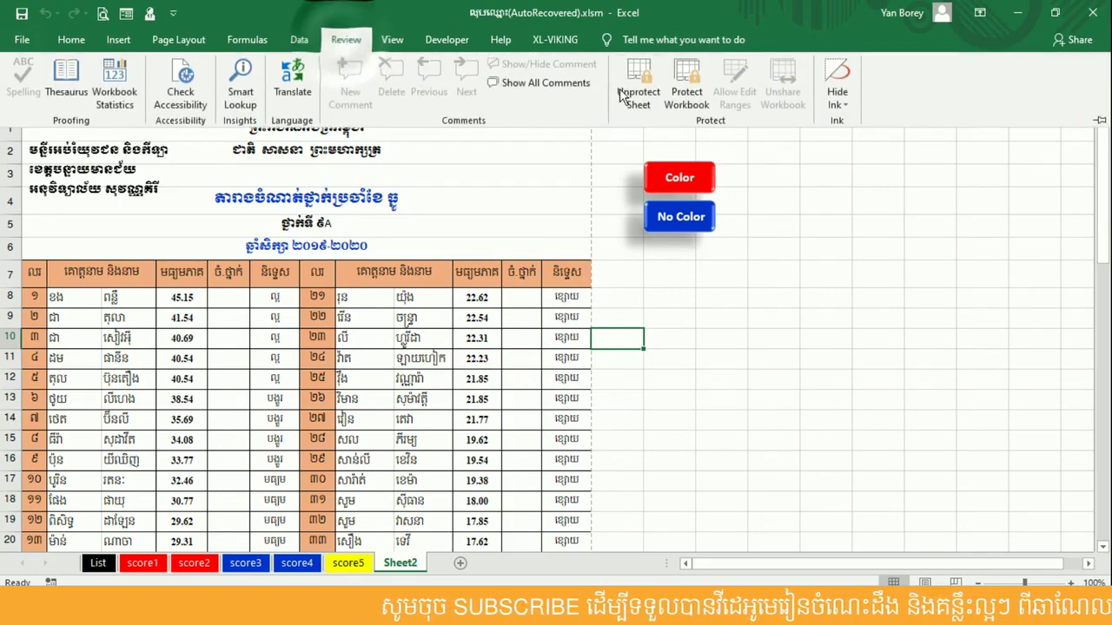
left_click(634, 90)
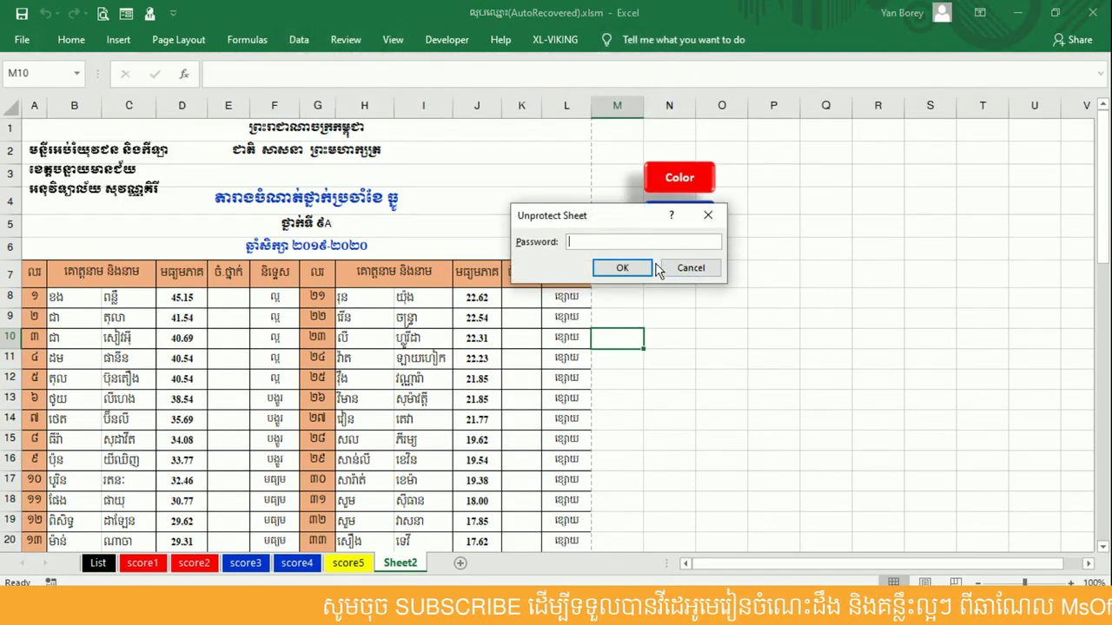
left_click(623, 269)
left_click(673, 221)
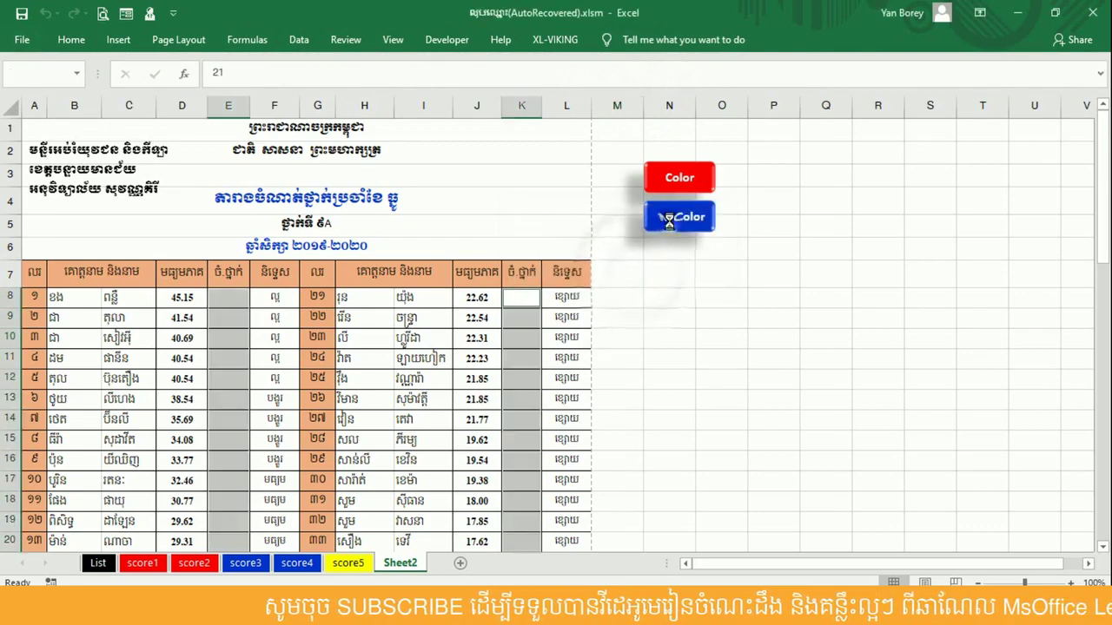
left_click(675, 176)
left_click(675, 219)
left_click(676, 219)
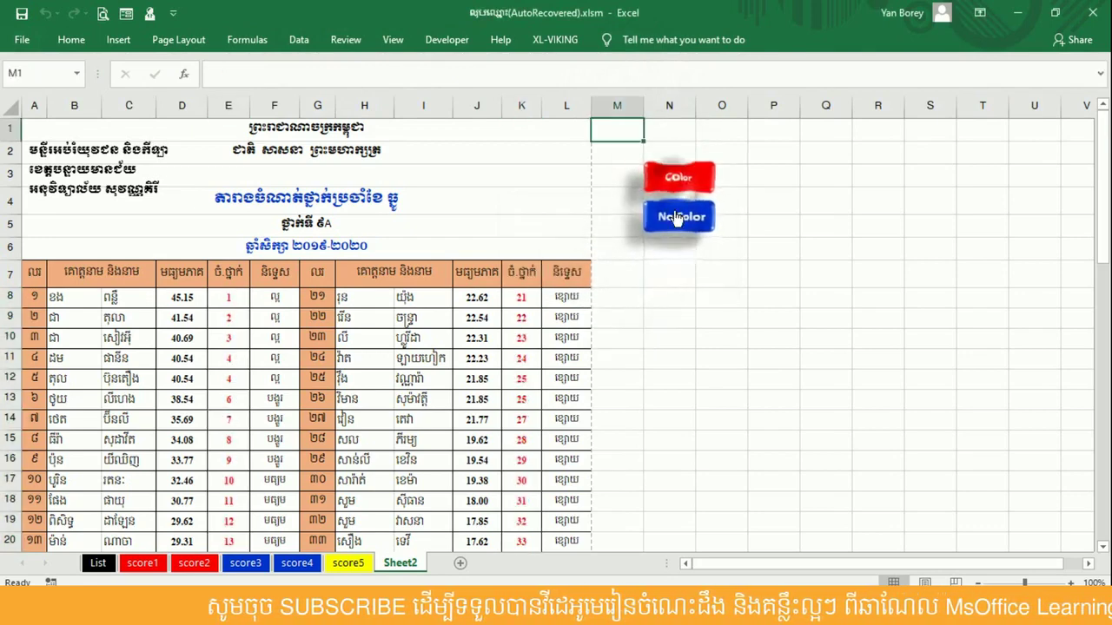
left_click(661, 180)
Step: Try a red fill on the first eight scores and ranks, then undo it
left_click_drag(182, 297, 229, 440)
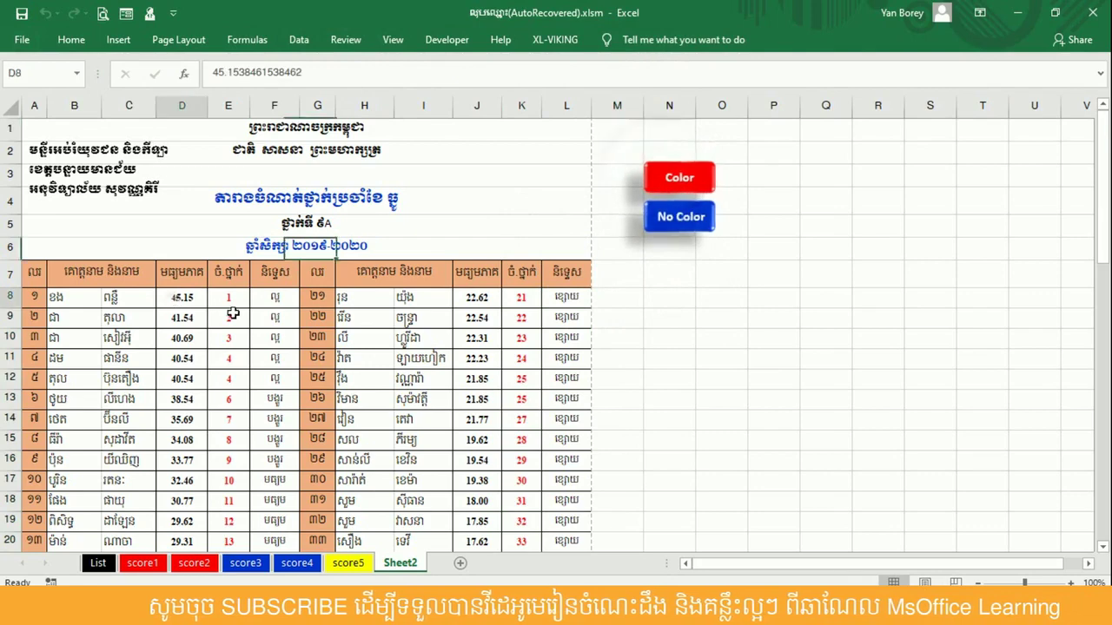
left_click(72, 39)
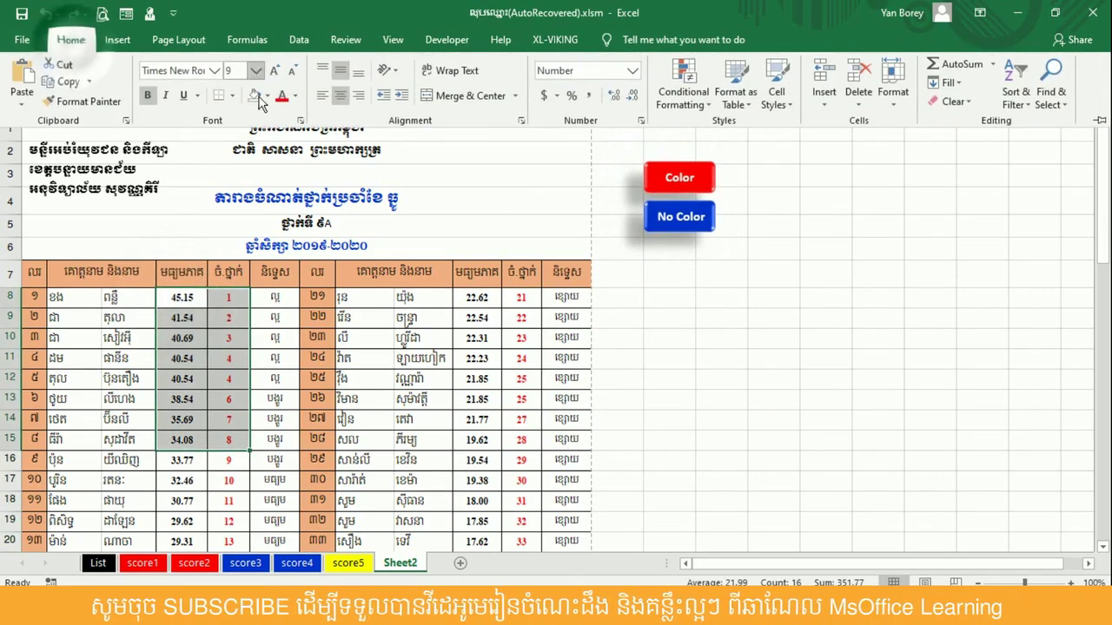
left_click(262, 96)
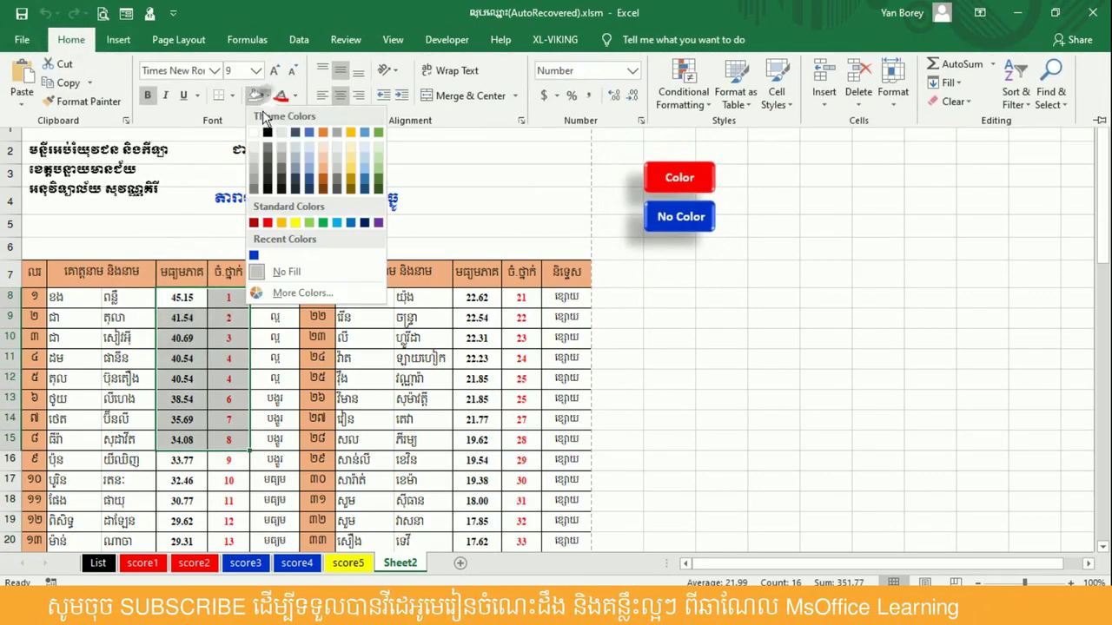
left_click(264, 218)
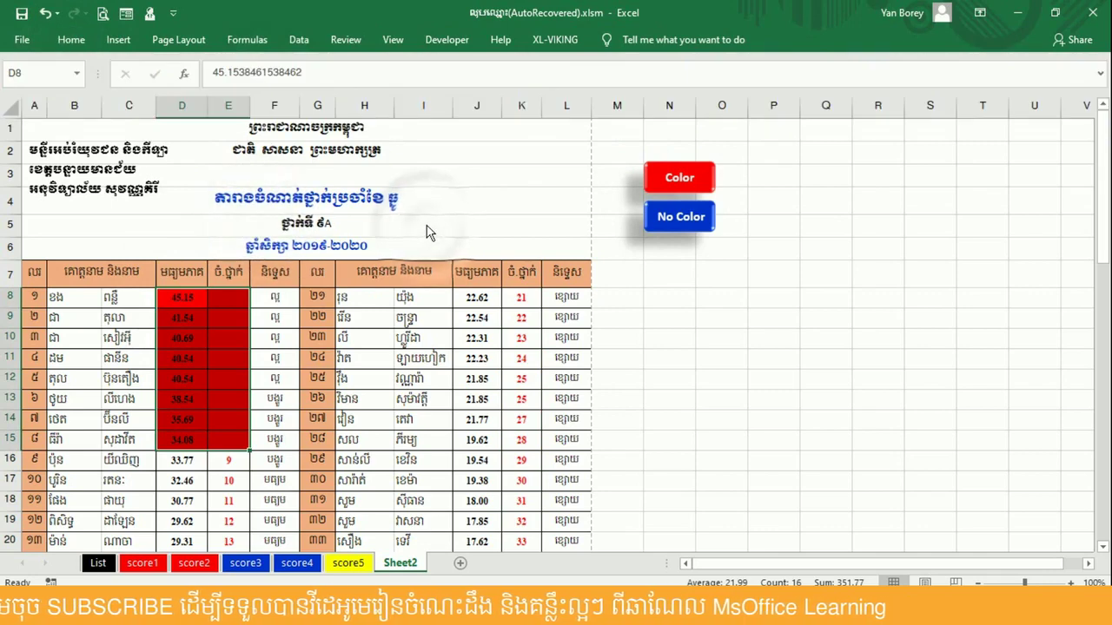
key("ctrl+z")
left_click(406, 322)
Step: Select D8:E15 and protect Sheet2 via Review > Protect Sheet
mouse_move(177, 297)
left_mouse_down()
mouse_move(250, 440)
mouse_move(275, 440)
left_mouse_up()
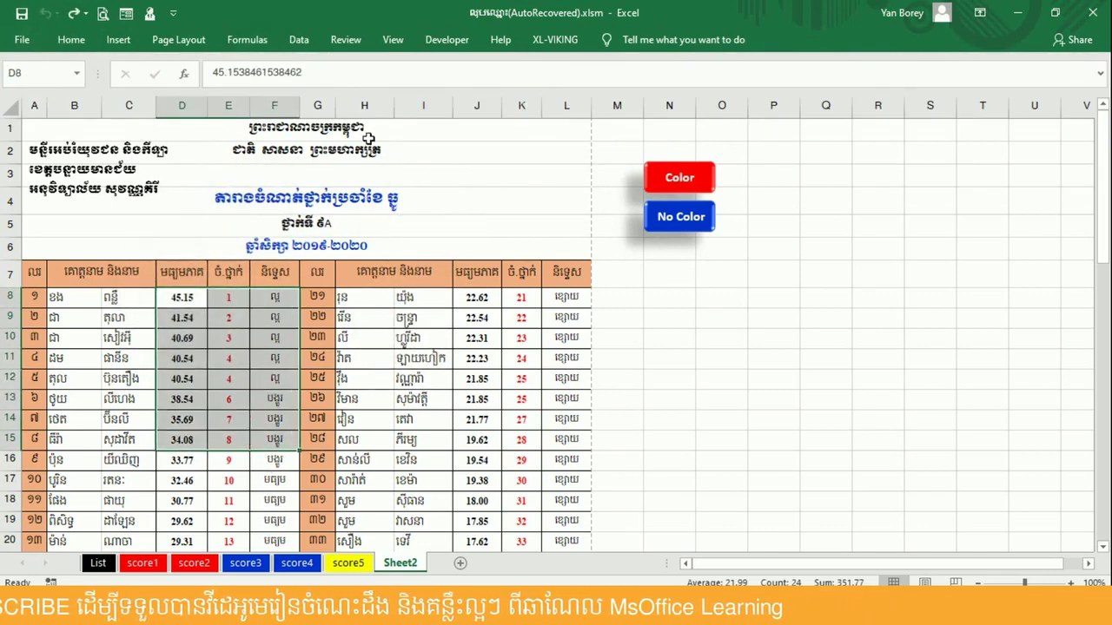
left_click(345, 39)
left_click(634, 91)
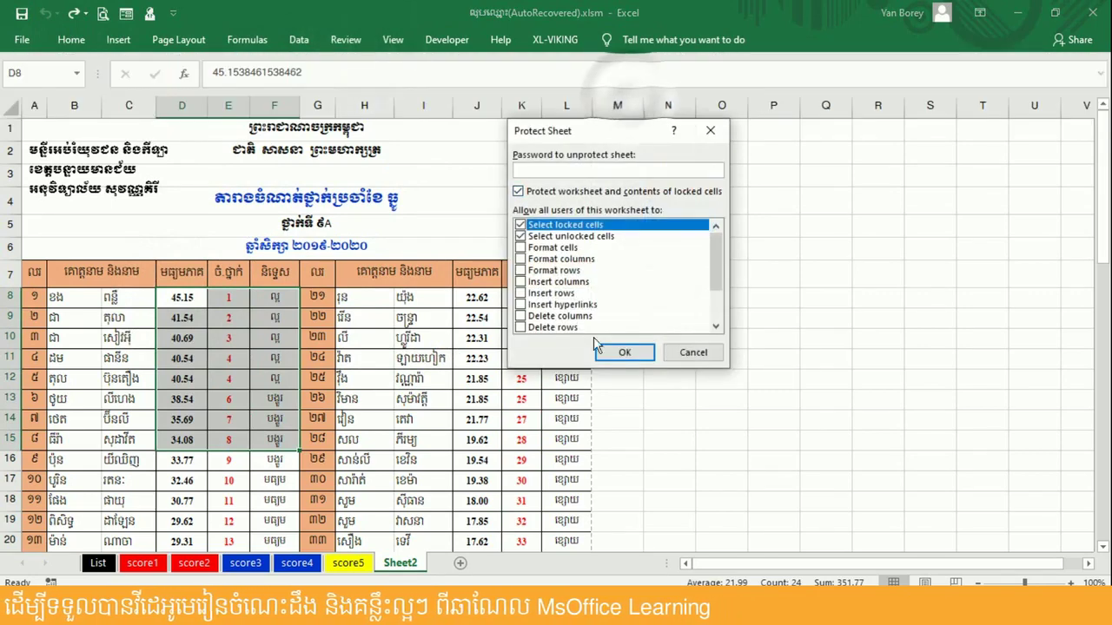
left_click(611, 360)
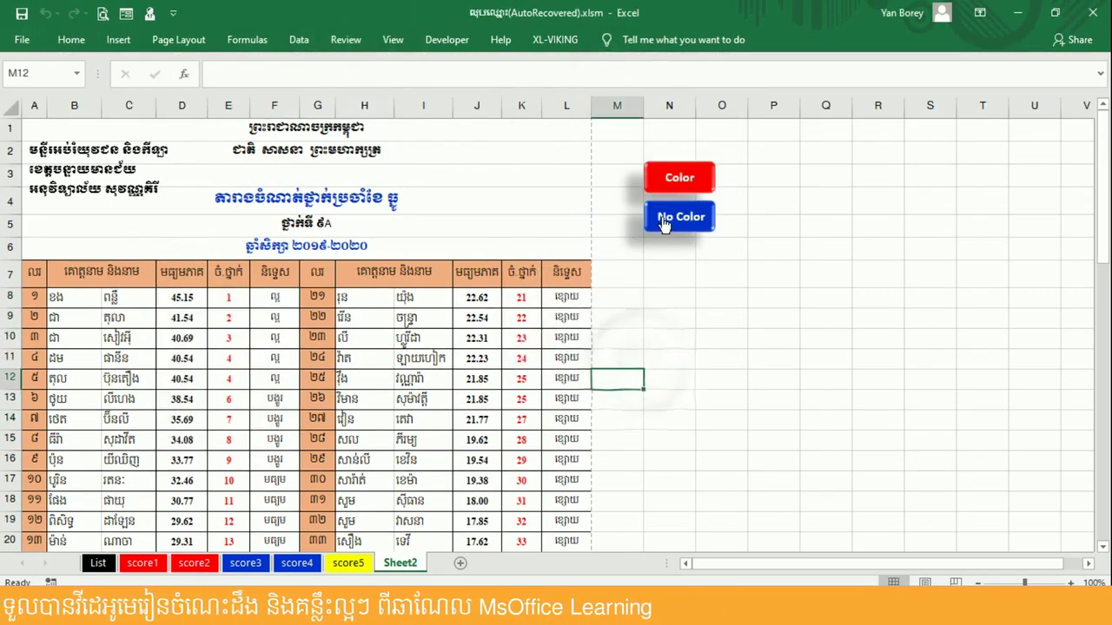
Step: Run No Color and Color on the protected sheet, ending each run-time error
left_click(669, 219)
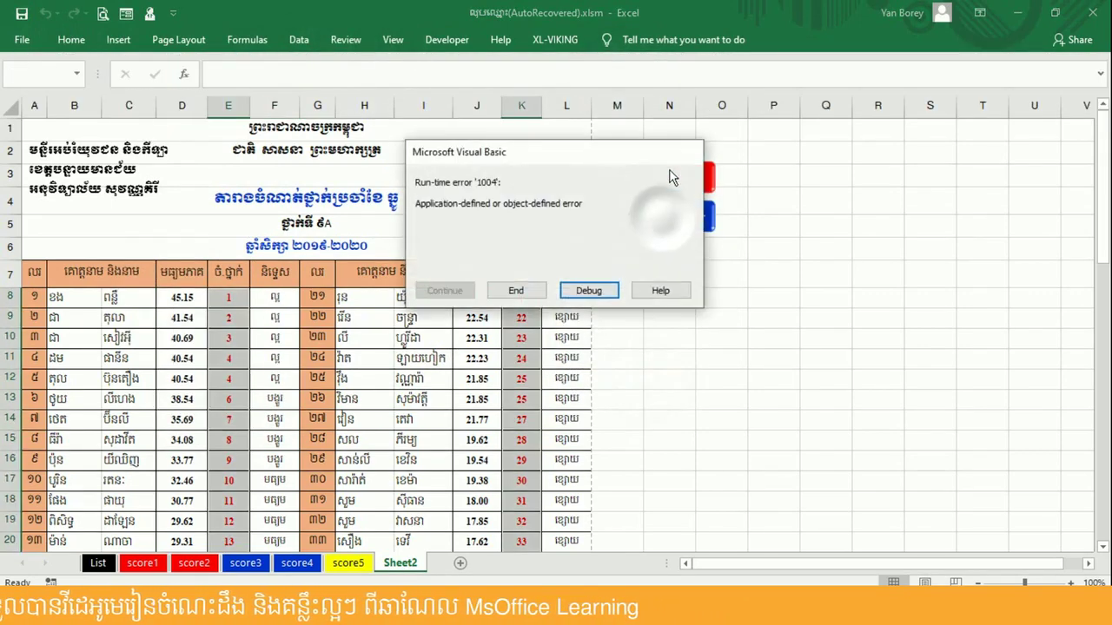
left_click(512, 292)
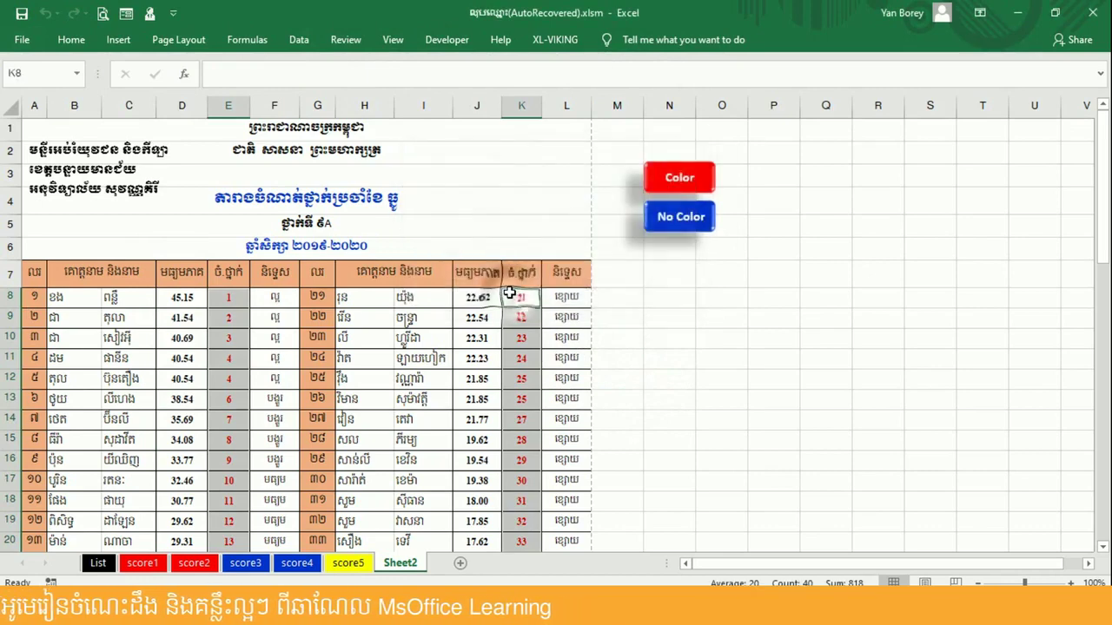
left_click(708, 341)
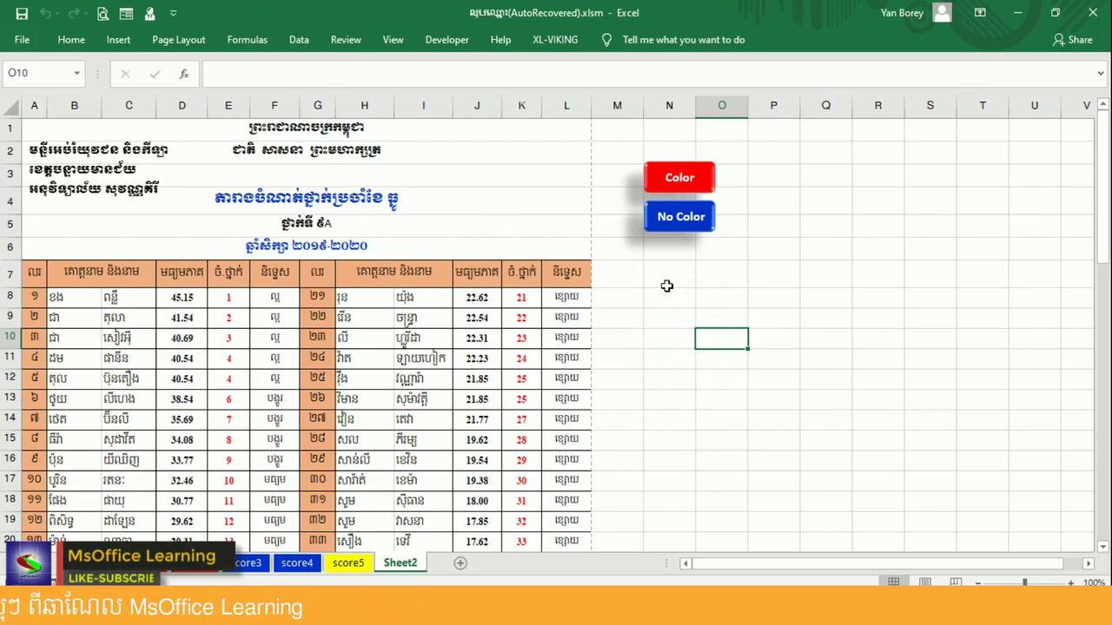
left_click_drag(182, 318, 247, 426)
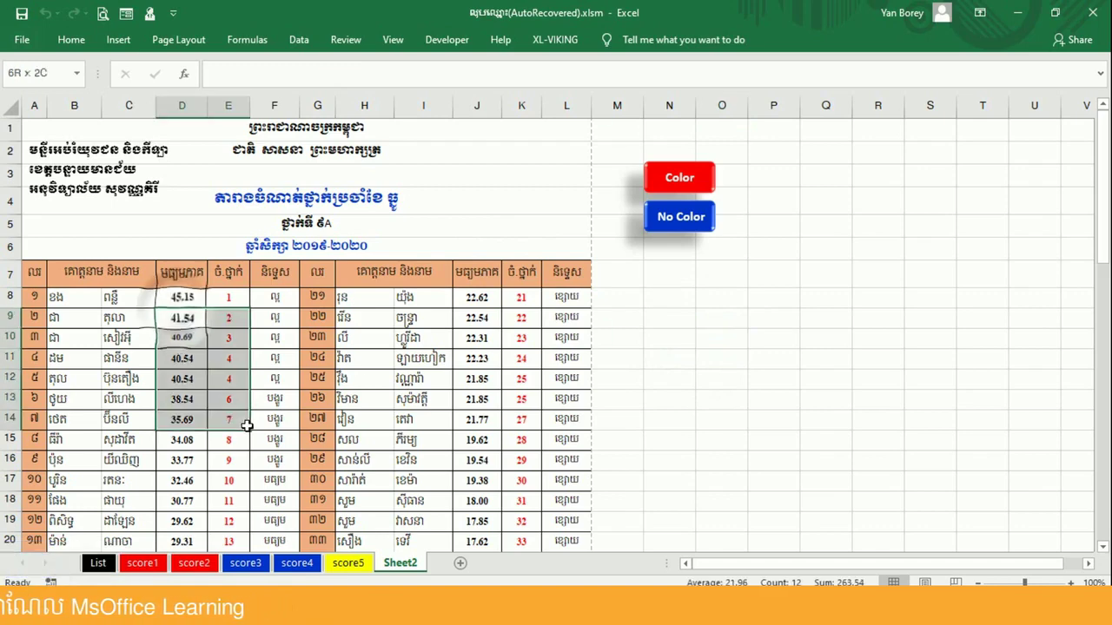
left_click(636, 272)
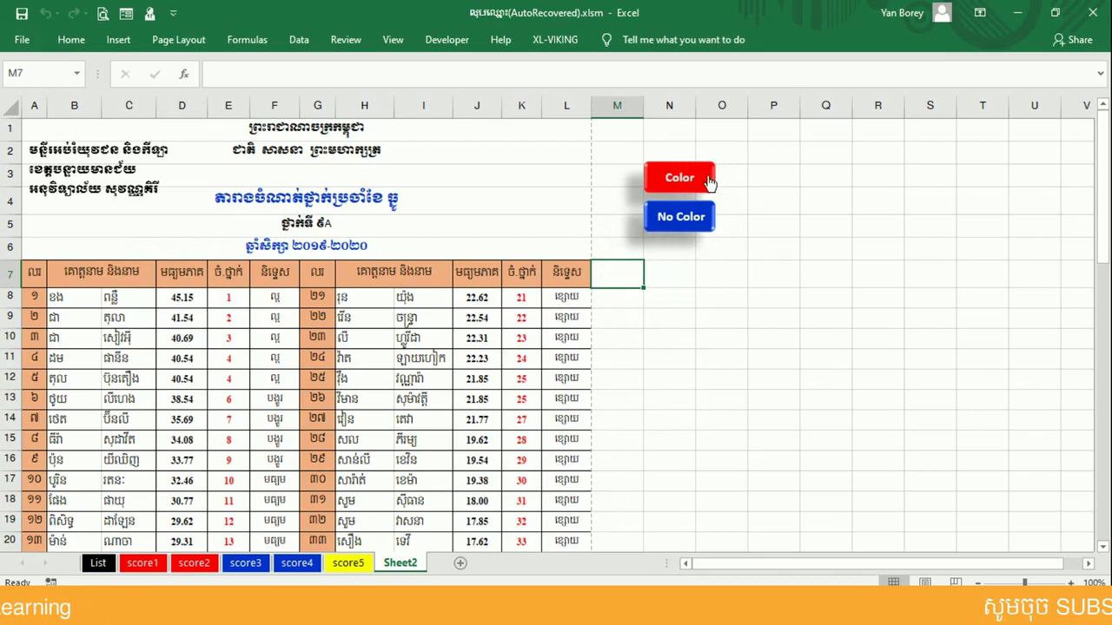
left_click(699, 224)
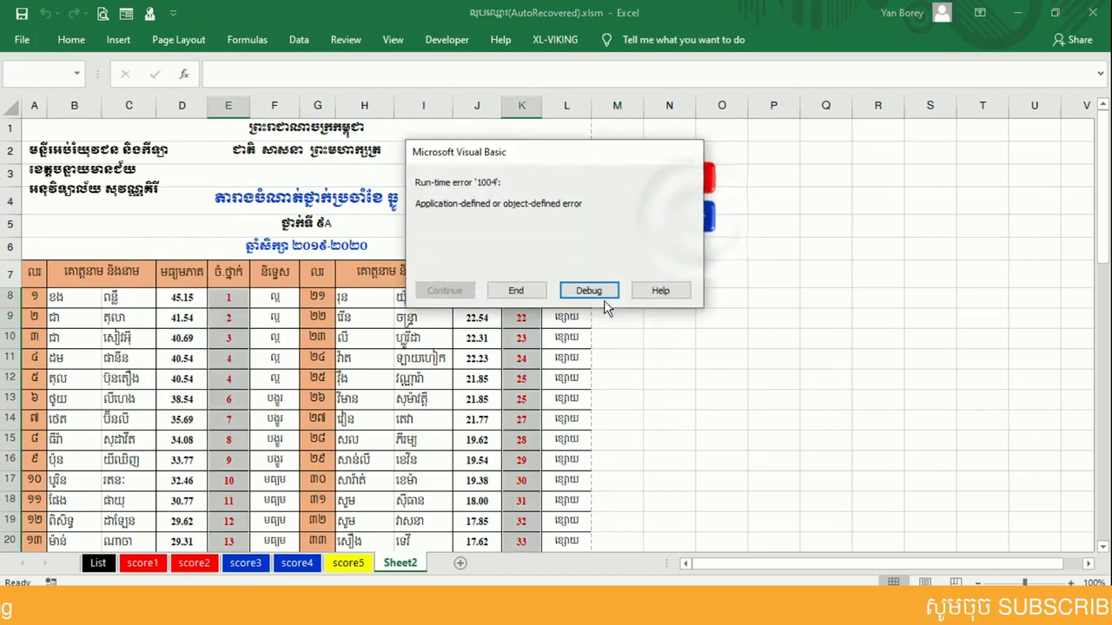
left_click(516, 288)
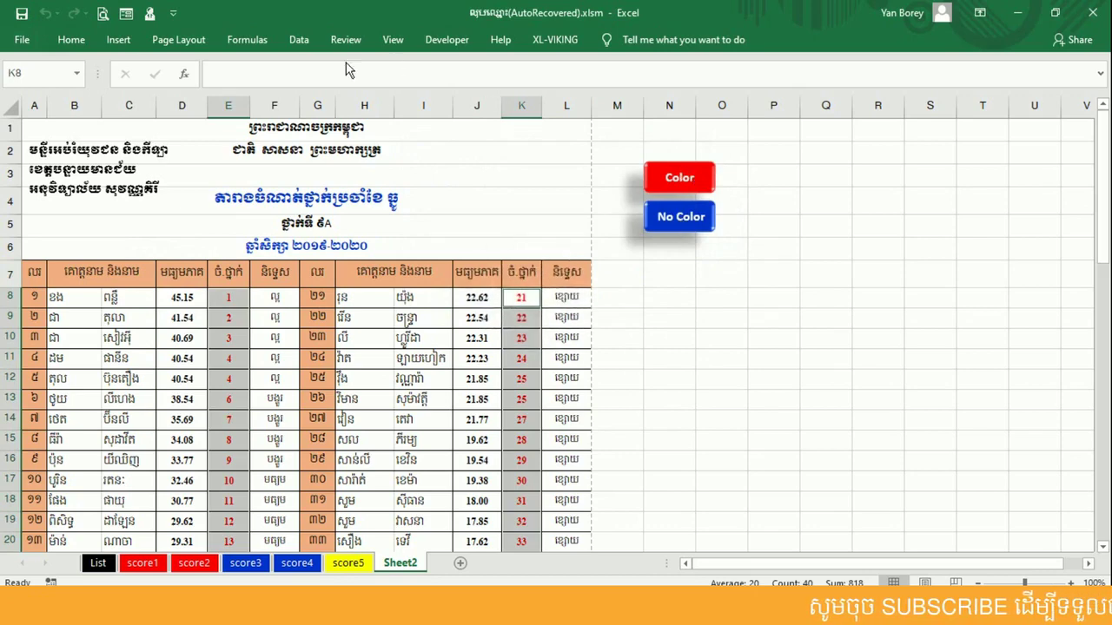
Step: Open the No Color shape's assigned macro code for editing via Assign Macro > Edit
left_click(345, 40)
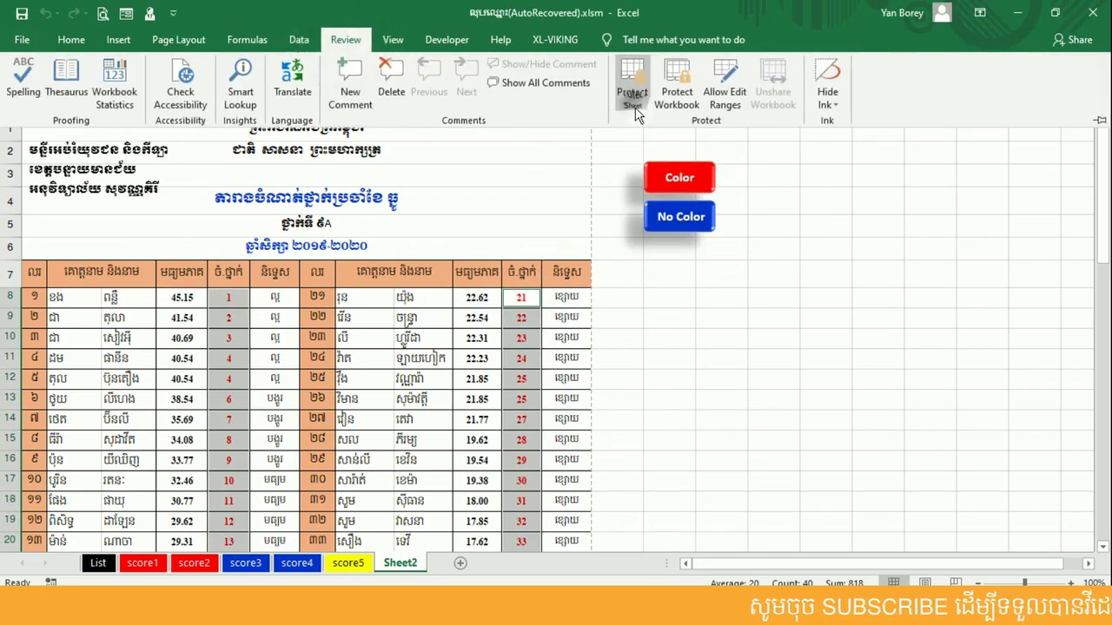
left_click(668, 354)
left_click(680, 216)
right_click(680, 216)
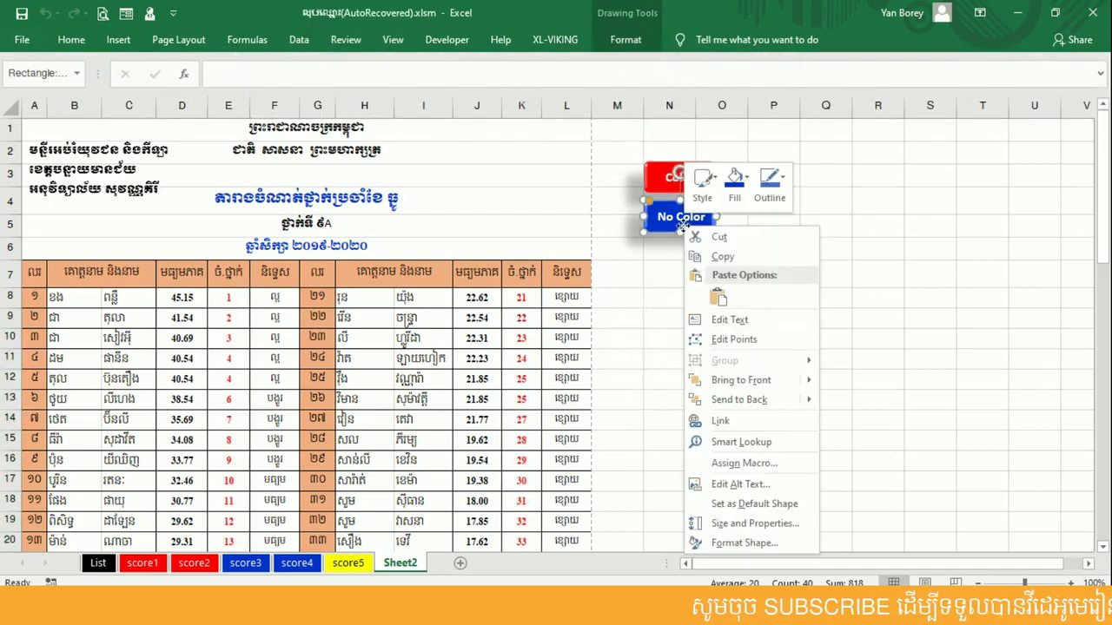
left_click(744, 463)
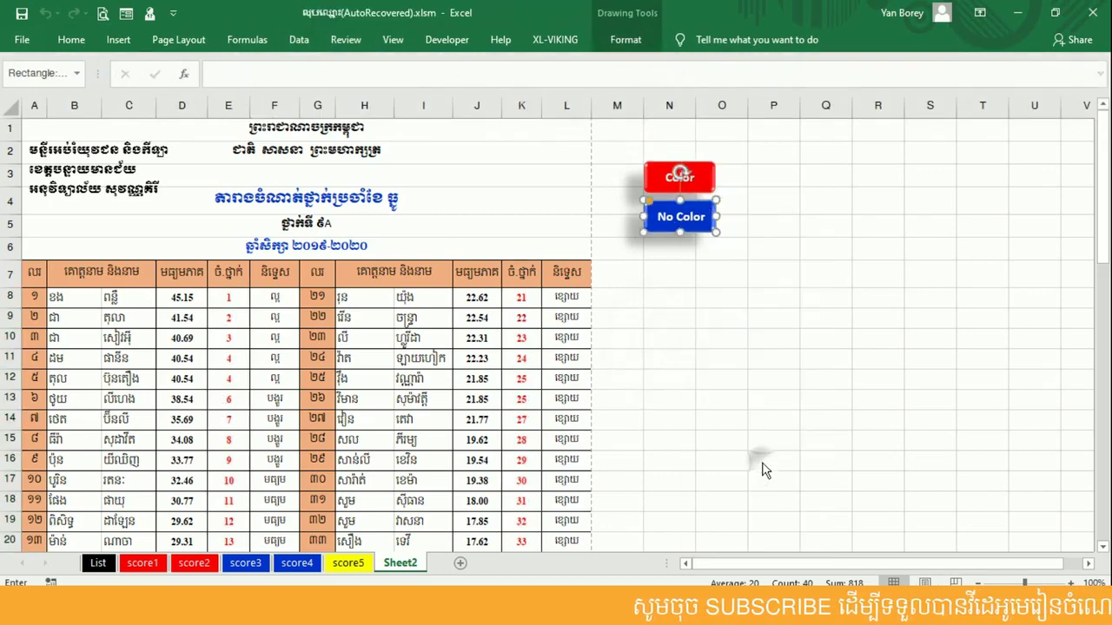
left_click(875, 345)
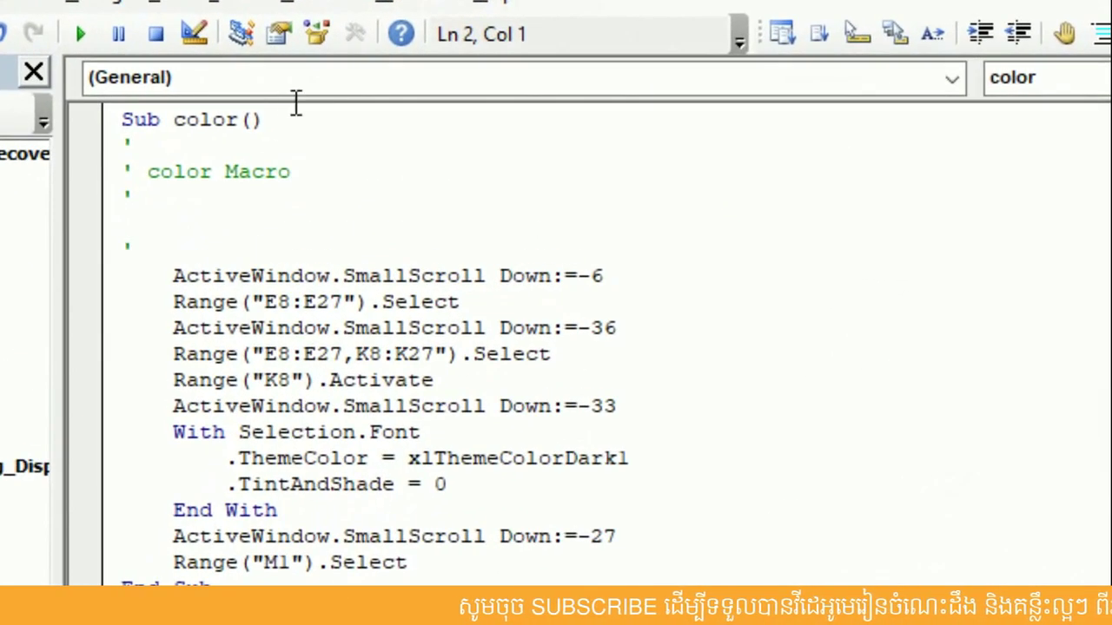
Step: Add an ActiveSheet.Unprotect line with the sheet password under Sub color(), then copy it
left_click(276, 120)
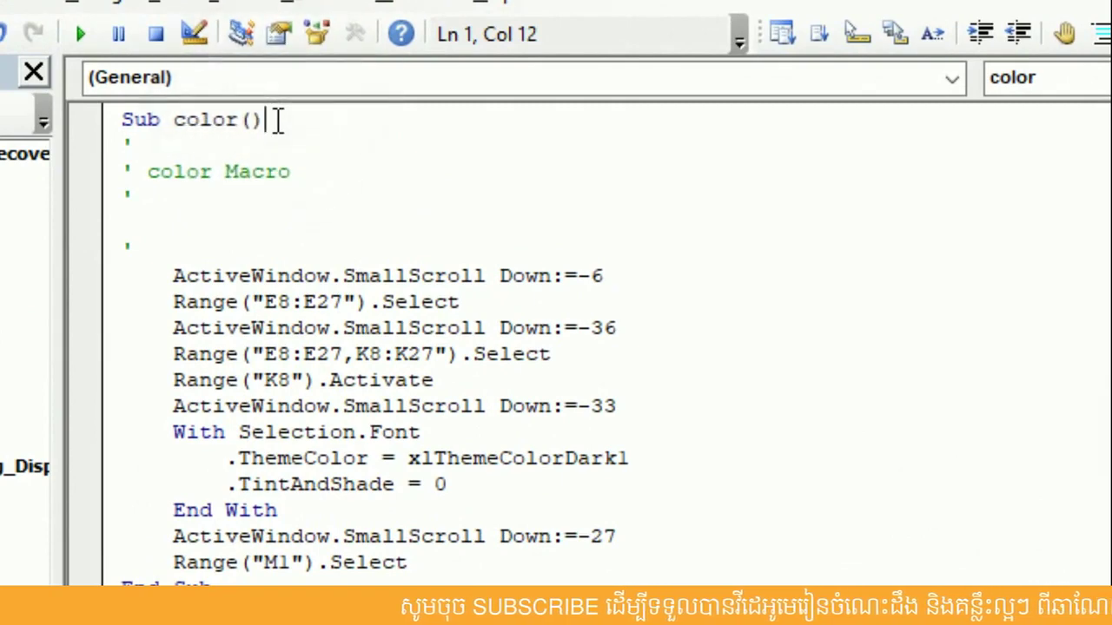
key("Return")
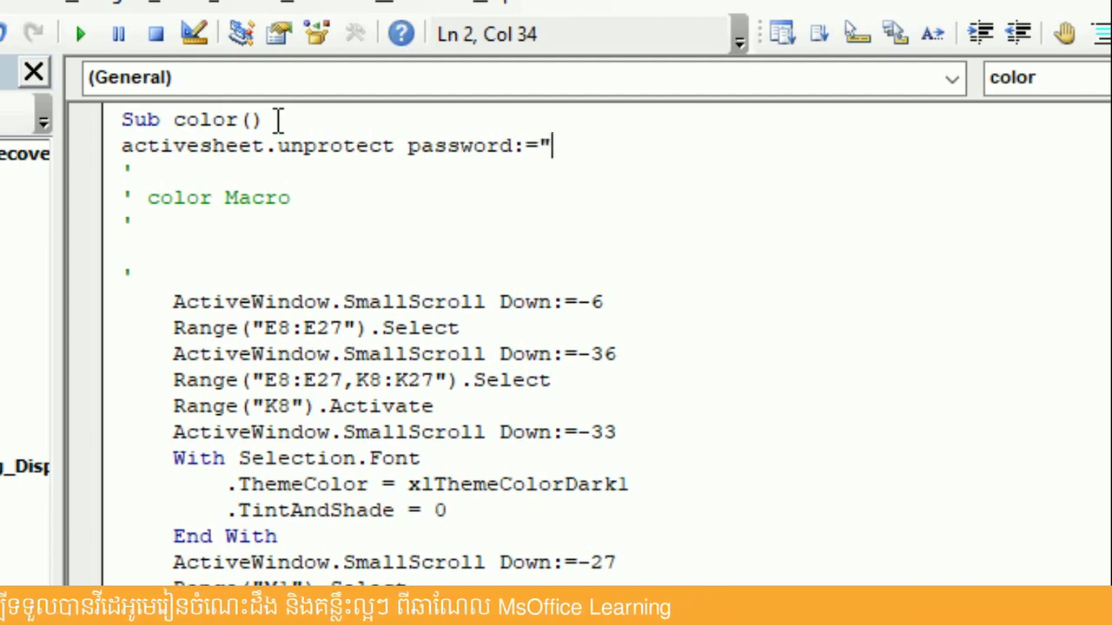
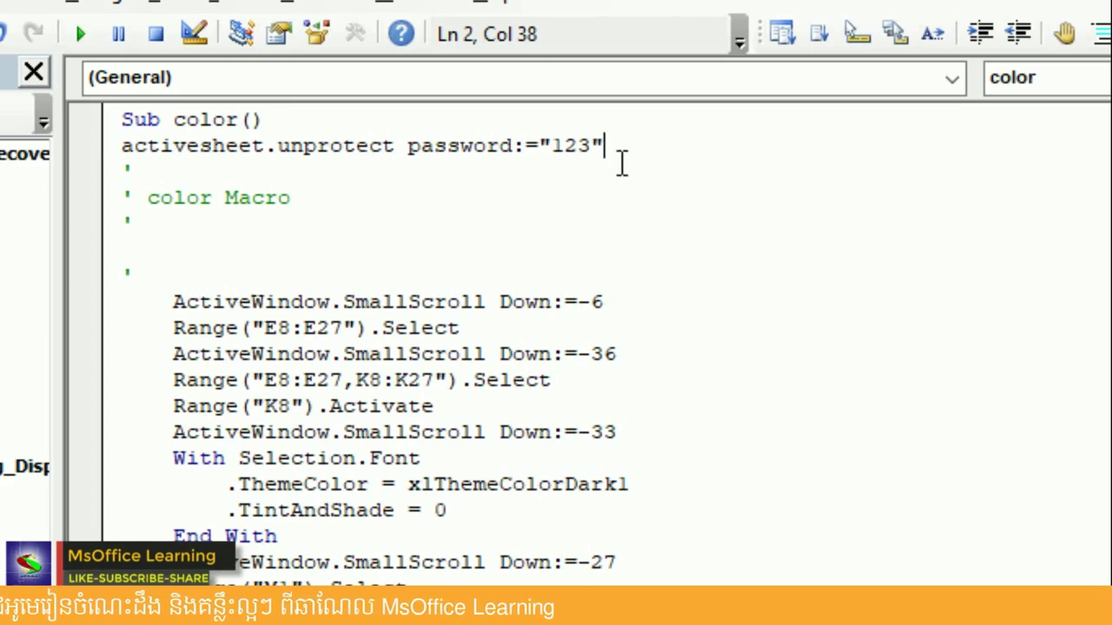
left_click_drag(605, 146, 127, 141)
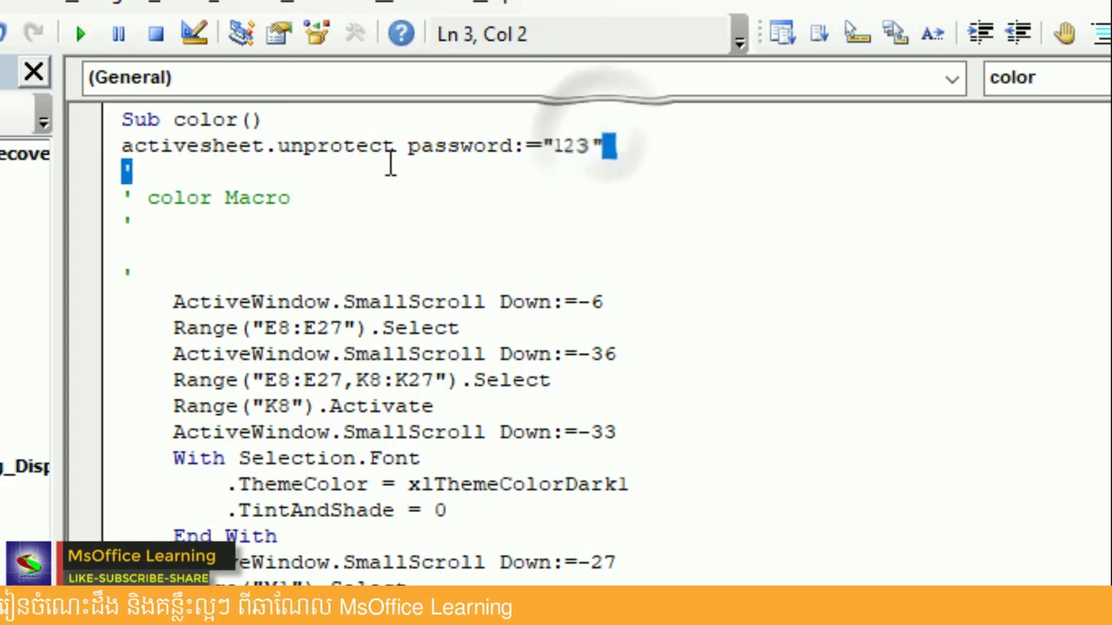
right_click(142, 145)
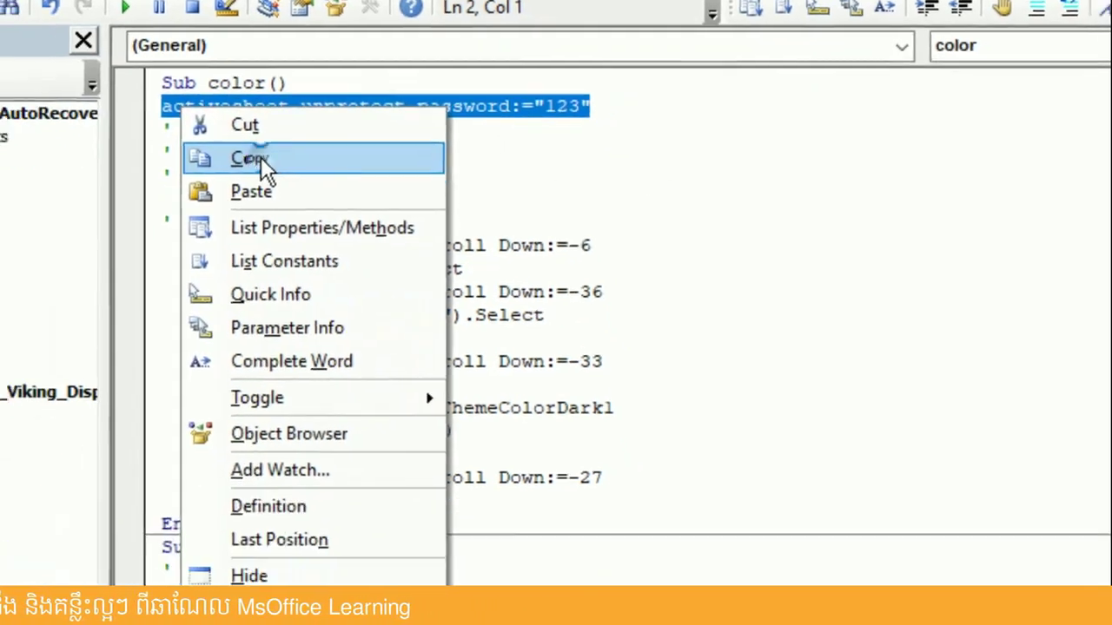
left_click(239, 208)
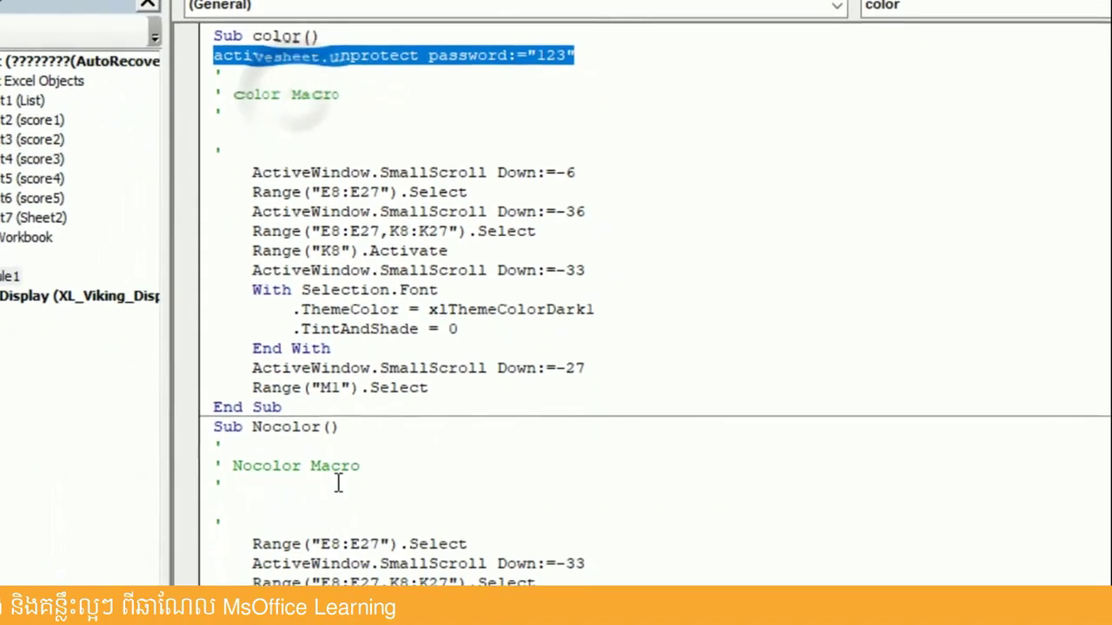
Step: Paste the unprotect line as the first statement under Sub Nocolor()
left_click(226, 430)
left_click_drag(261, 426, 309, 426)
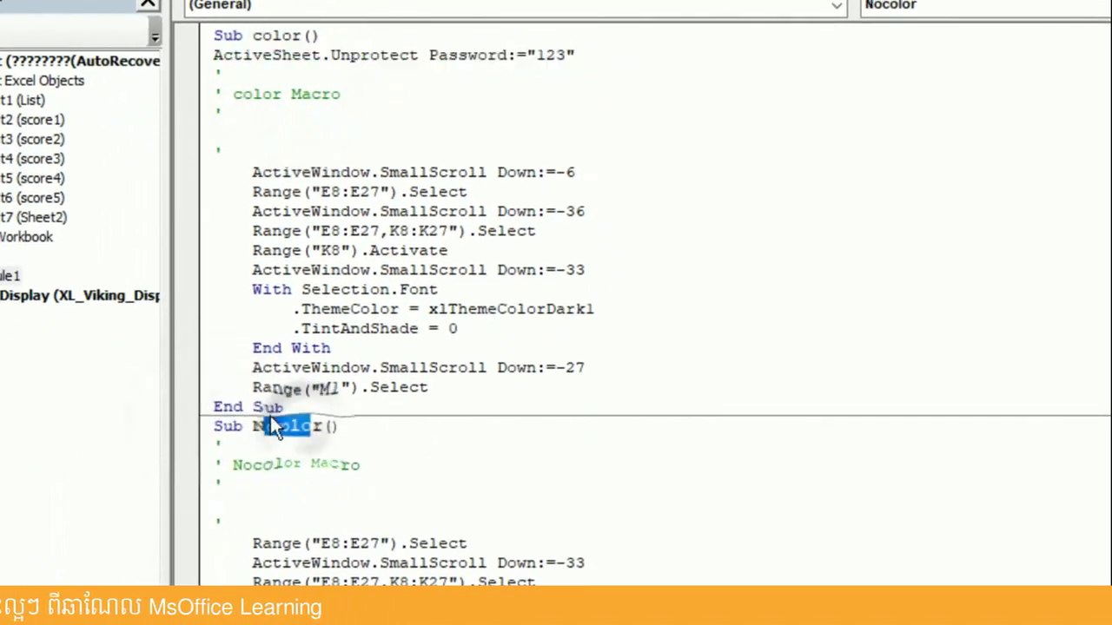
double_click(306, 35)
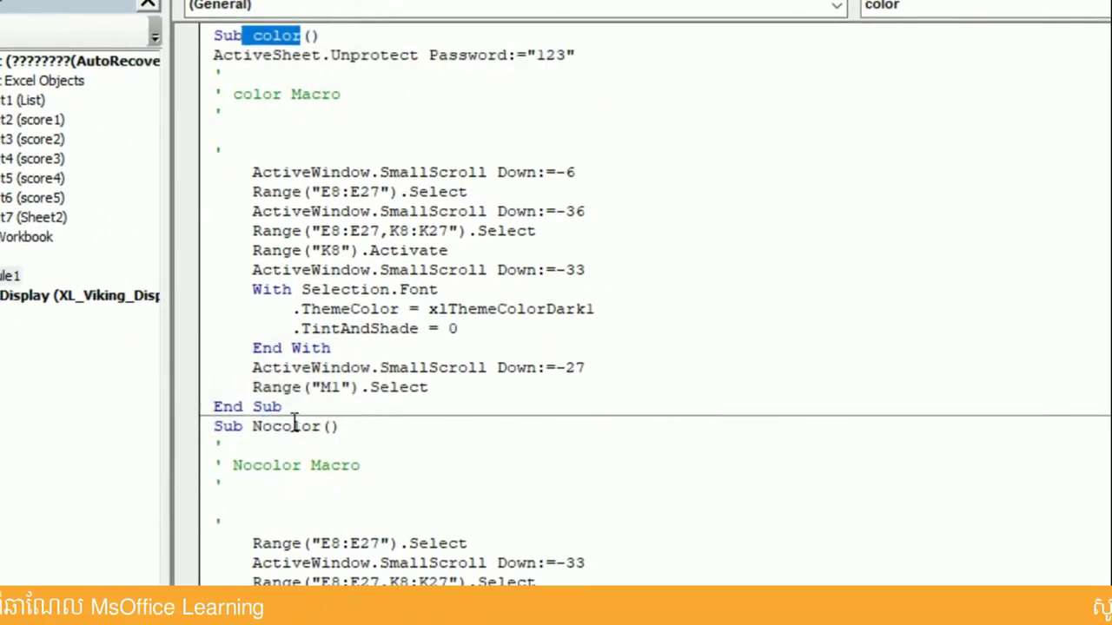
left_click(339, 425)
key("Return")
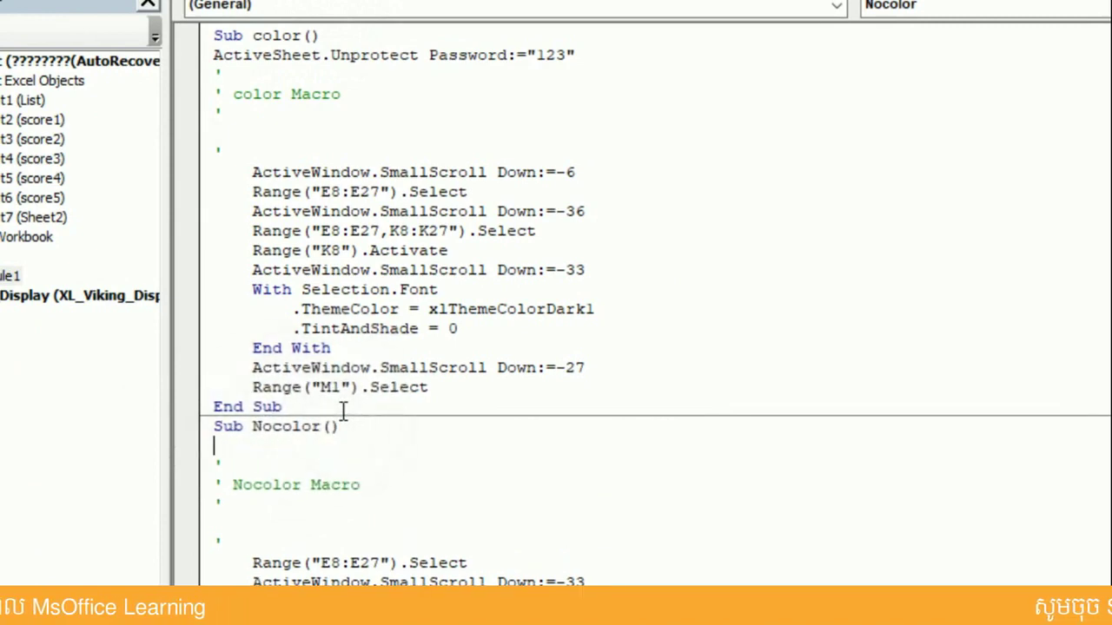
right_click(225, 31)
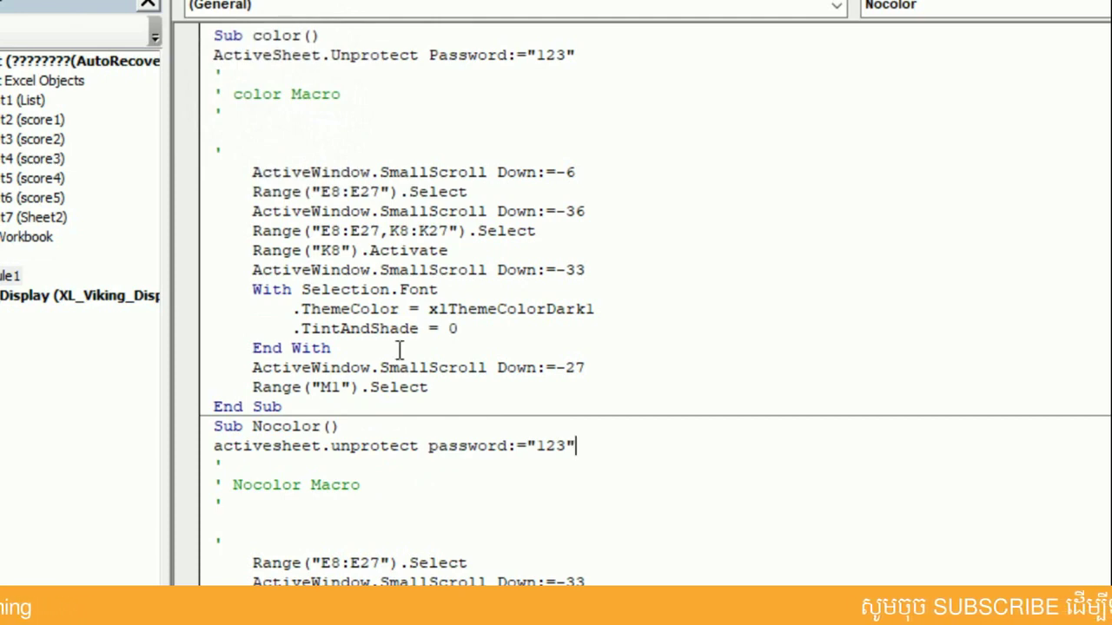
double_click(257, 35)
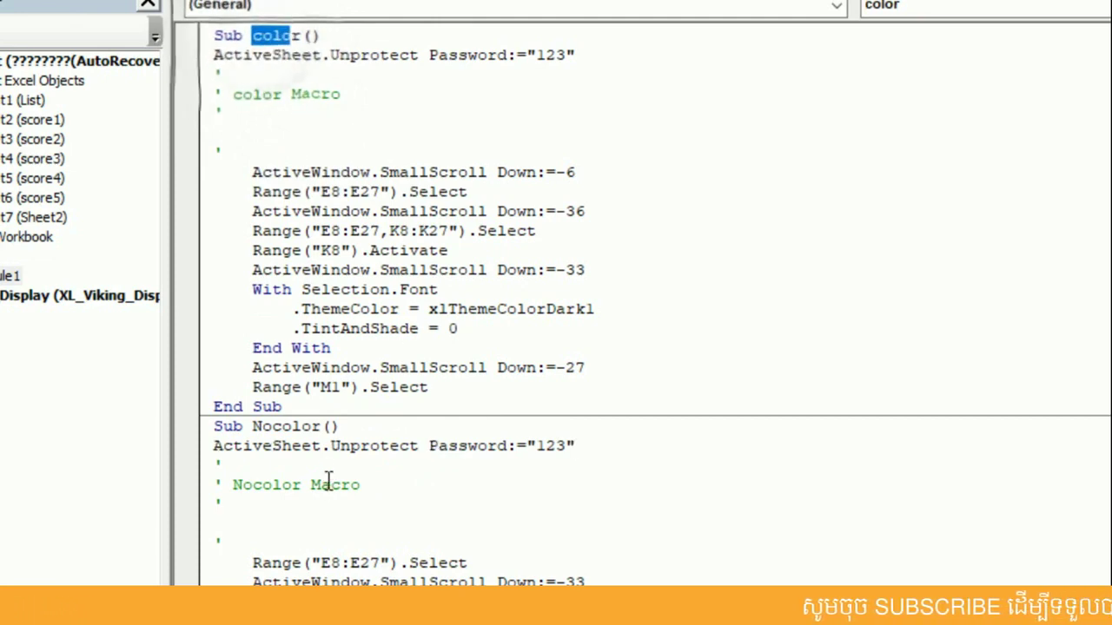
left_click(432, 387)
left_click_drag(280, 424, 204, 423)
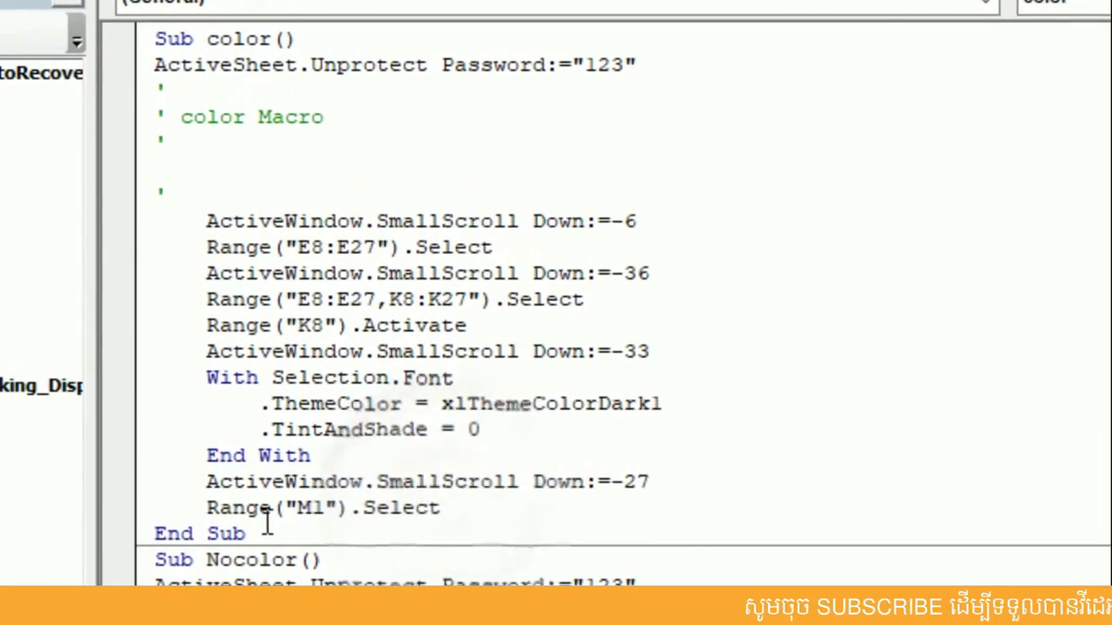
left_click(444, 508)
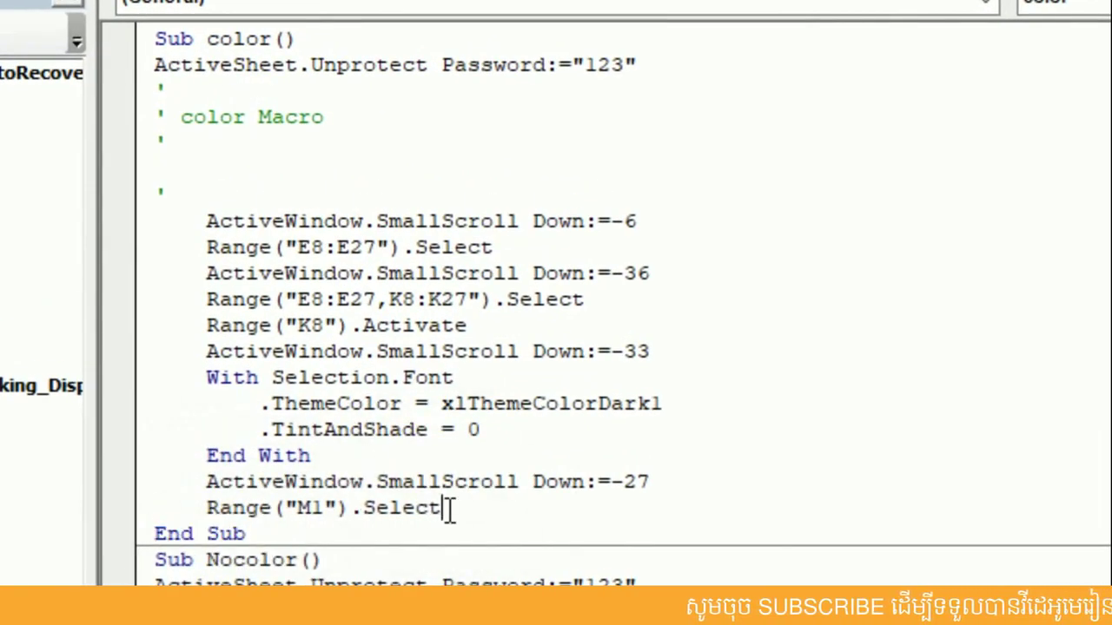
key("Return")
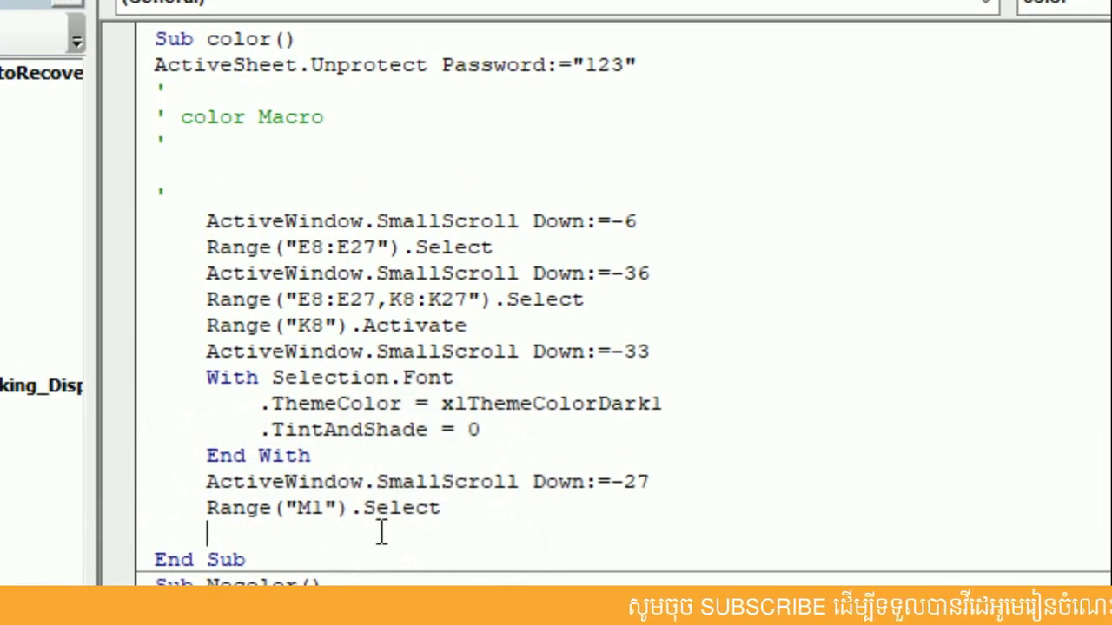
right_click(244, 532)
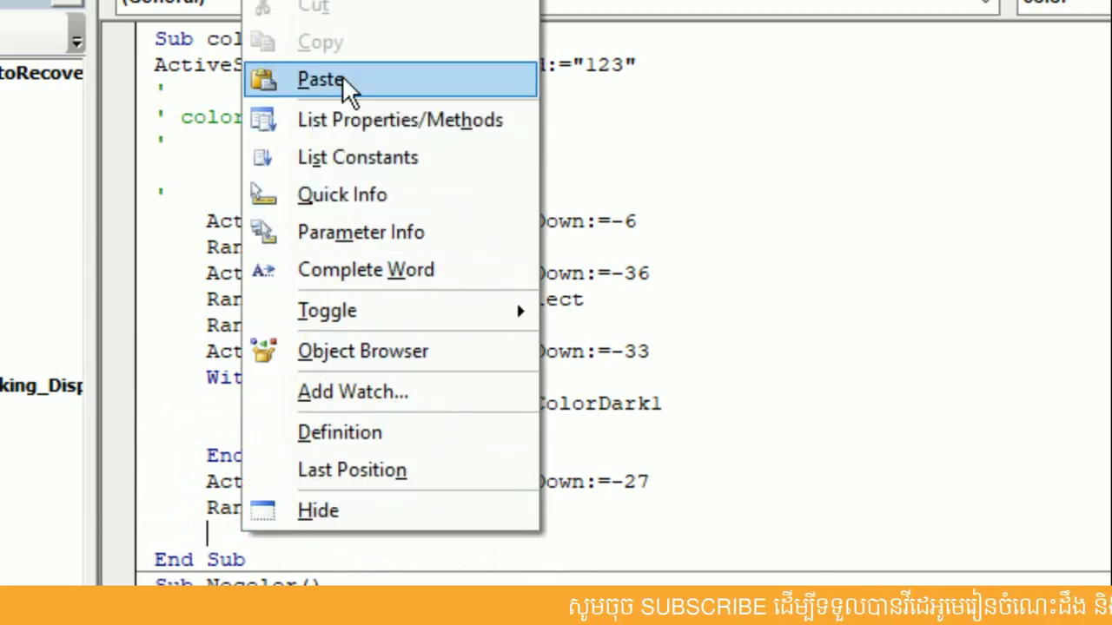
left_click(342, 75)
left_click(389, 533)
key("BackSpace")
key("BackSpace")
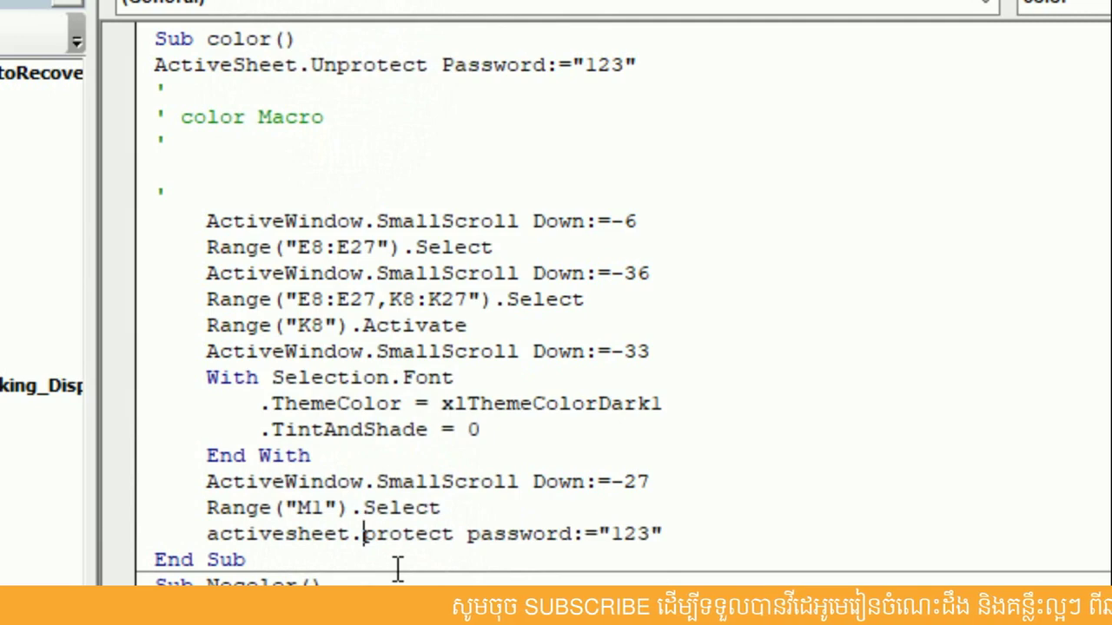
left_click_drag(352, 533, 415, 533)
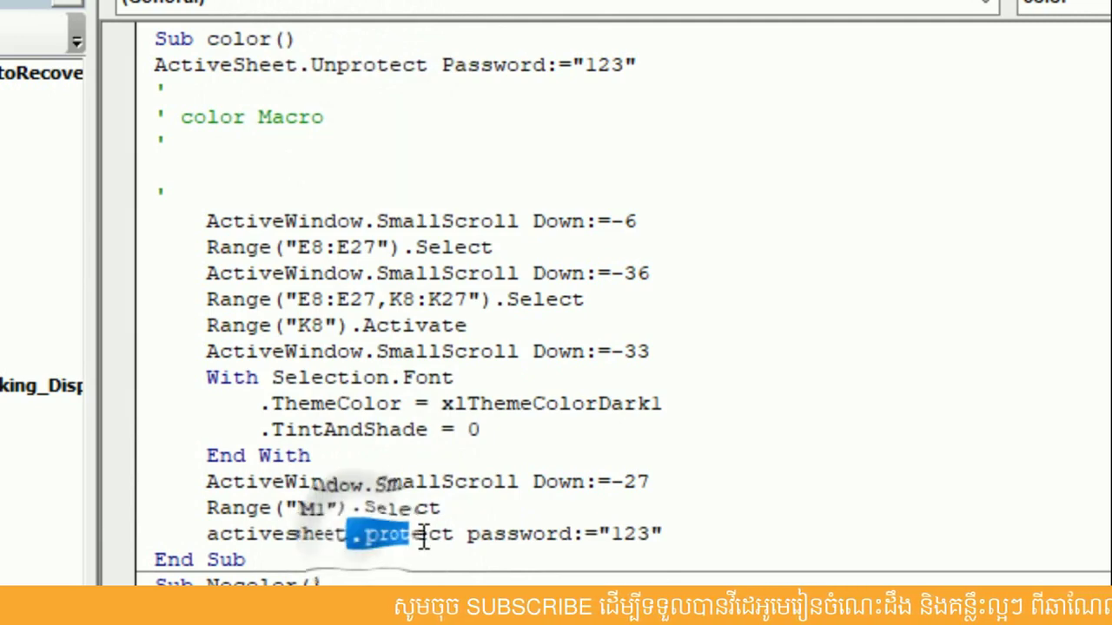
Step: Add the same protect line after Range("M1").Select in Nocolor, then return to Excel
scroll(356, 556, "down", 4)
scroll(357, 560, "down", 3)
left_click_drag(298, 521, 202, 521)
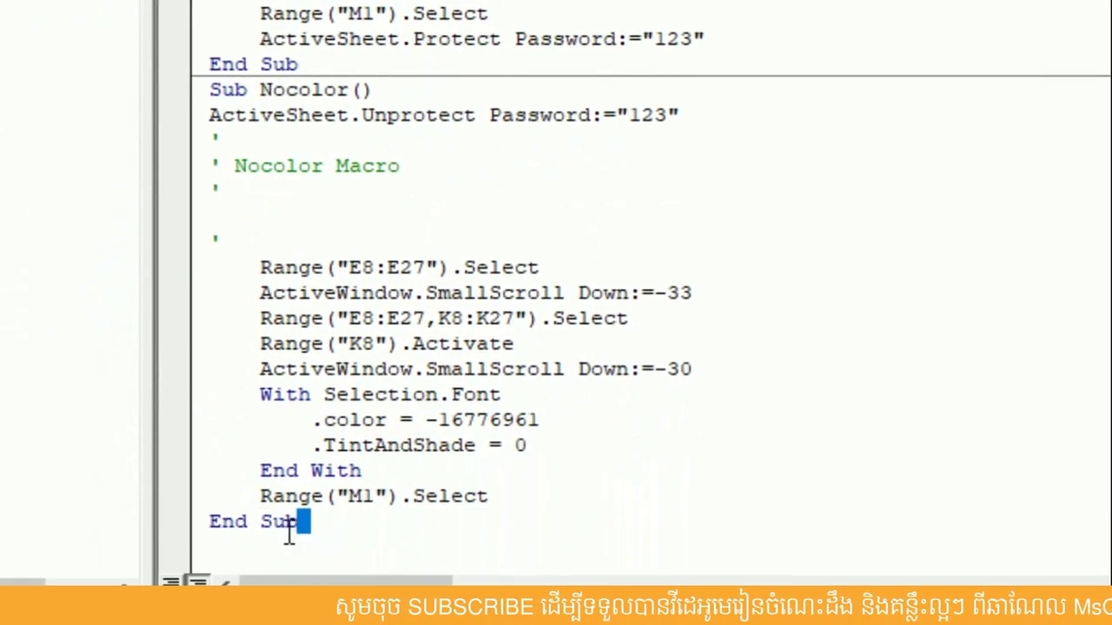
left_click(498, 496)
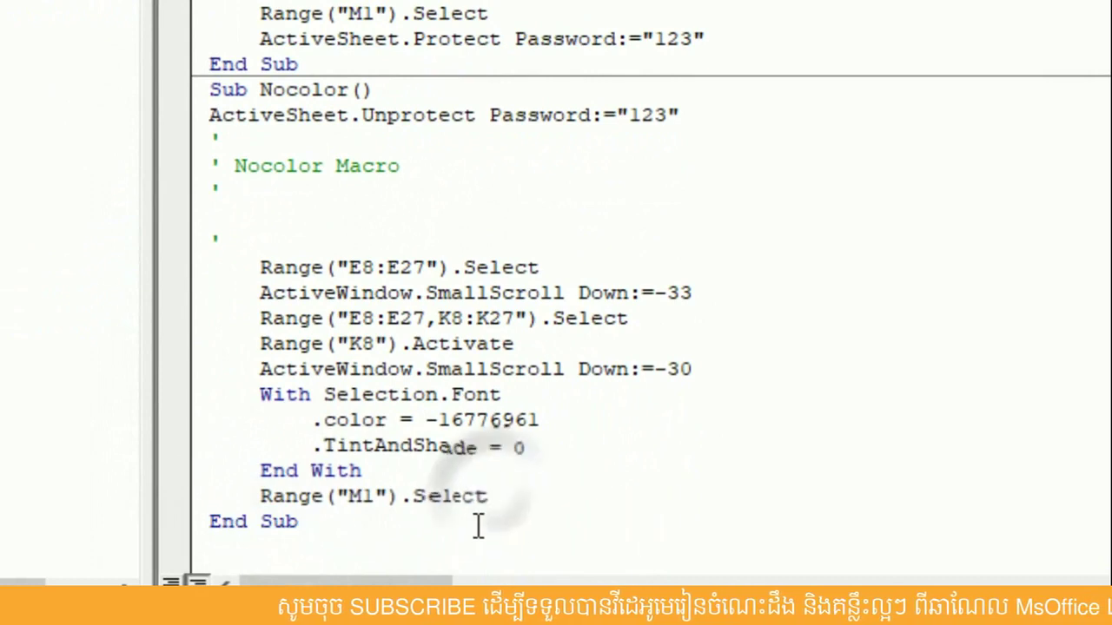
key("Return")
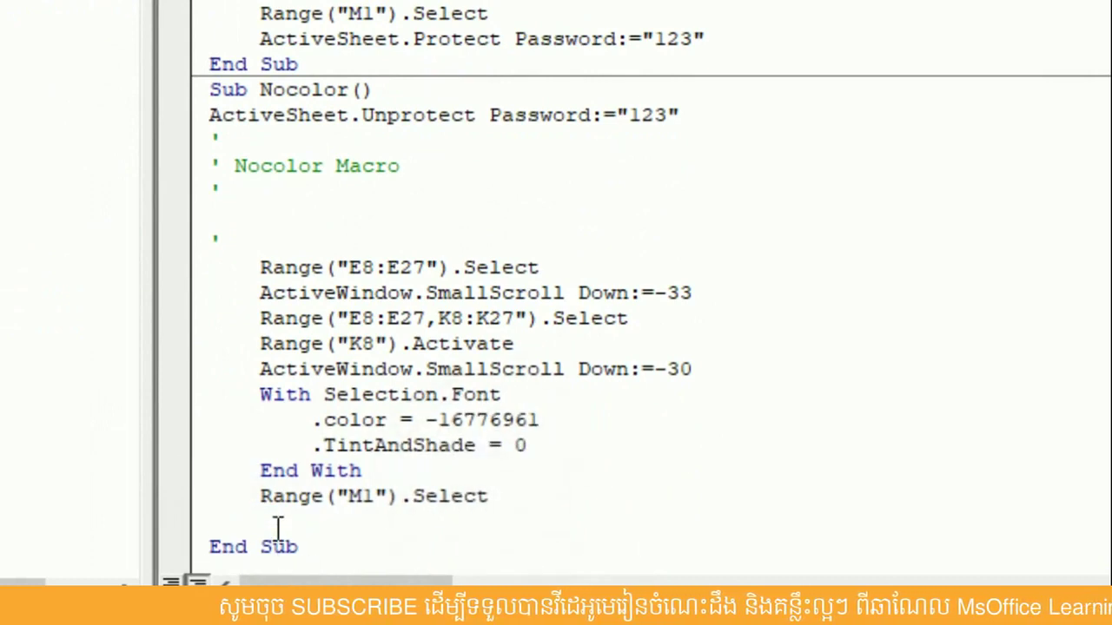
right_click(279, 522)
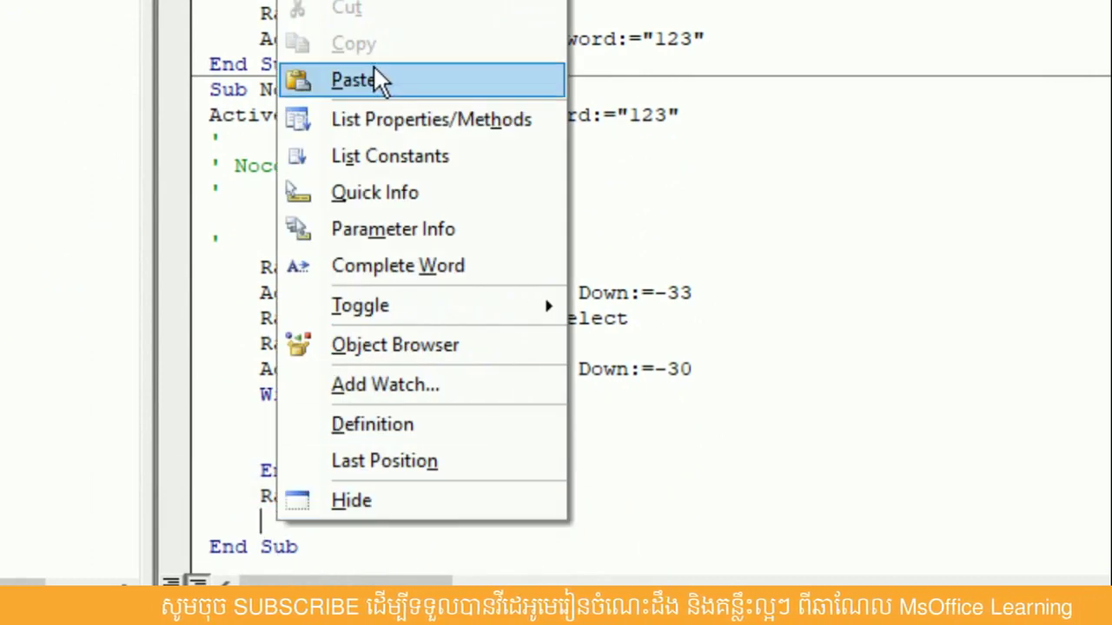
left_click(366, 87)
left_click_drag(448, 521, 385, 521)
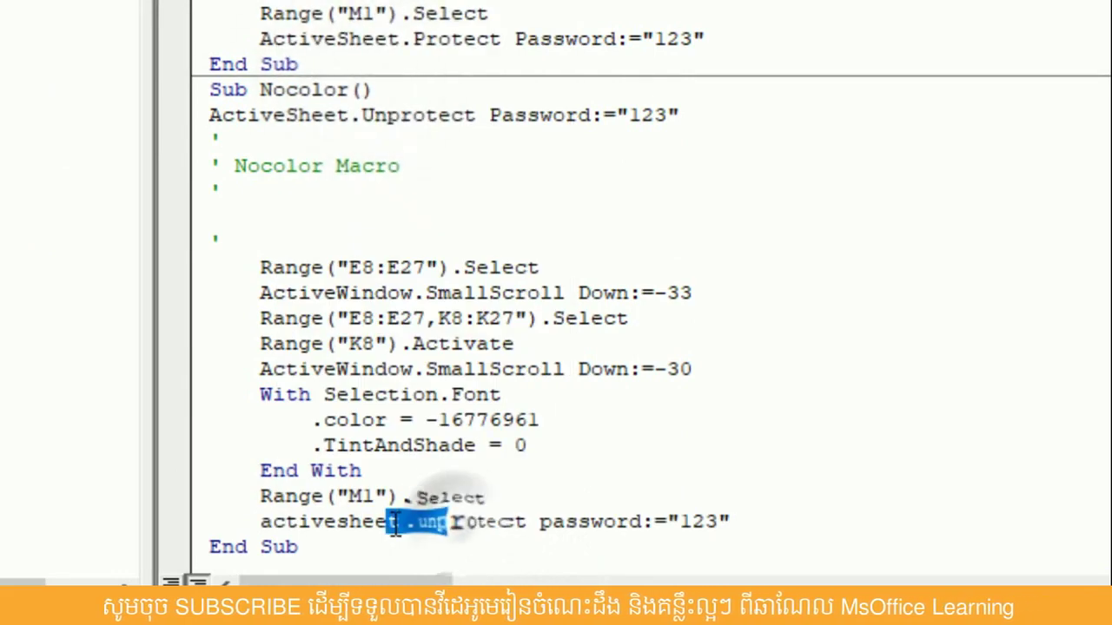
left_click(438, 522)
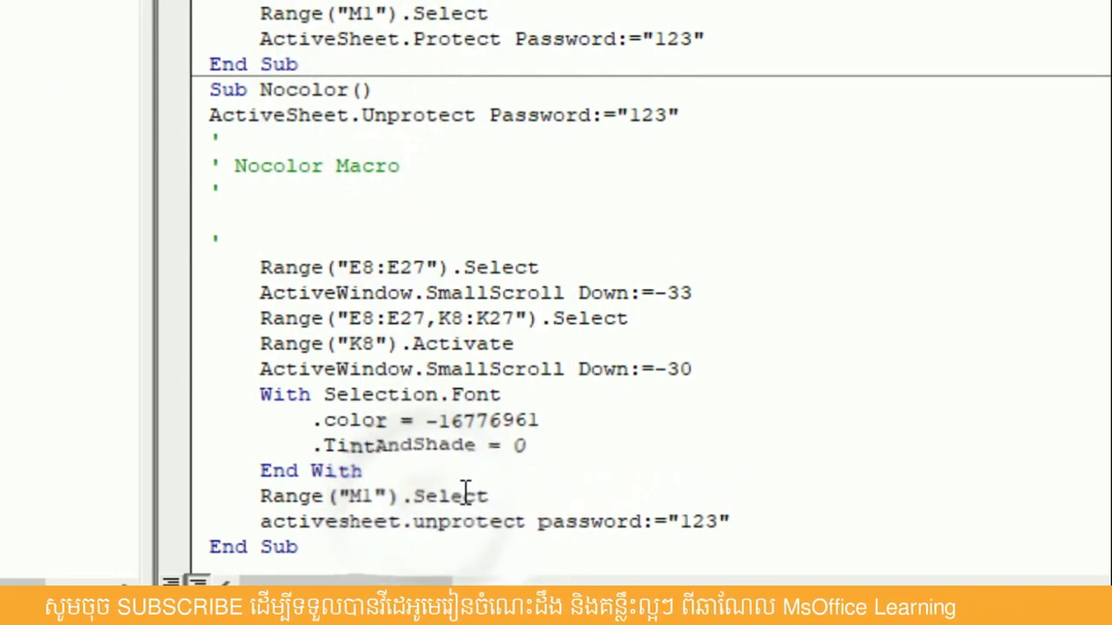
key("BackSpace")
key("BackSpace")
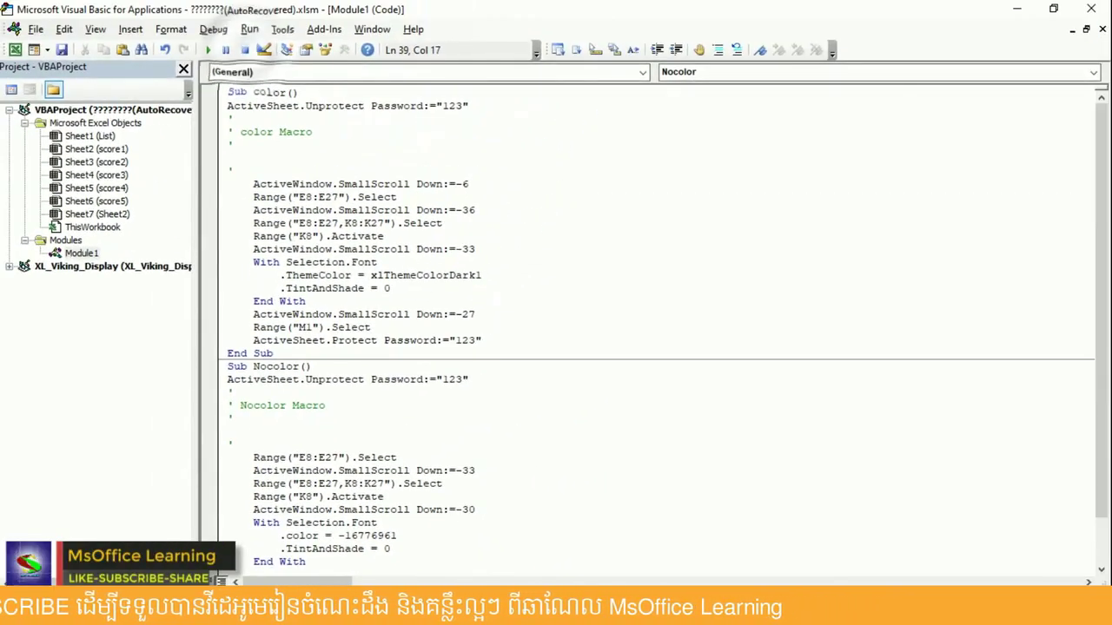
key("alt+F11")
left_click(612, 351)
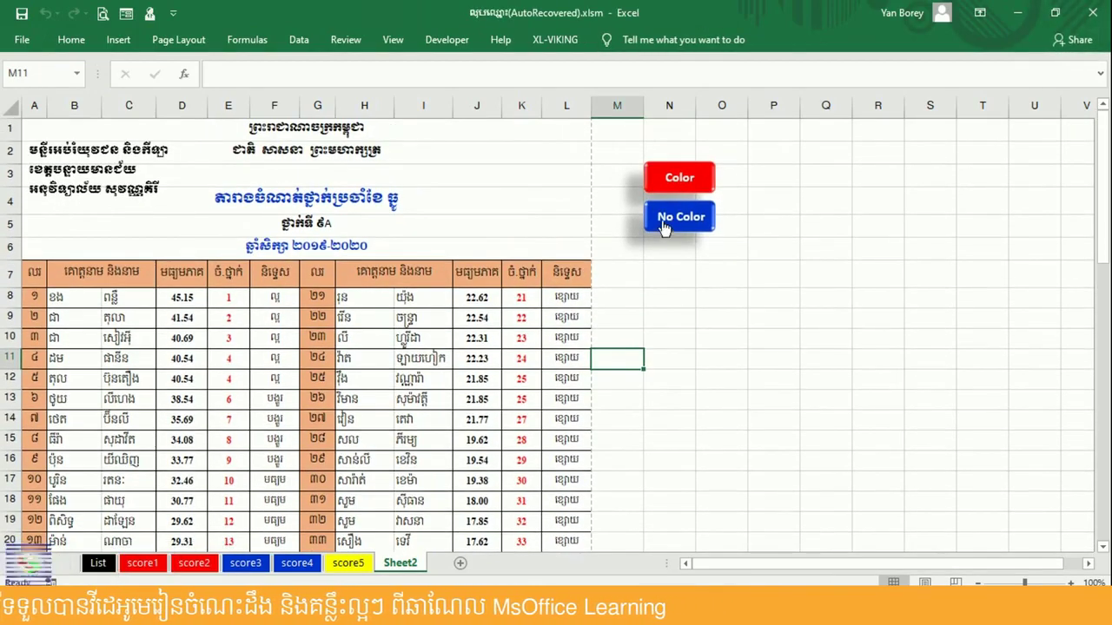
Step: Run No Color and confirm editing cell E25 is blocked by the protected-sheet warning
left_click(678, 226)
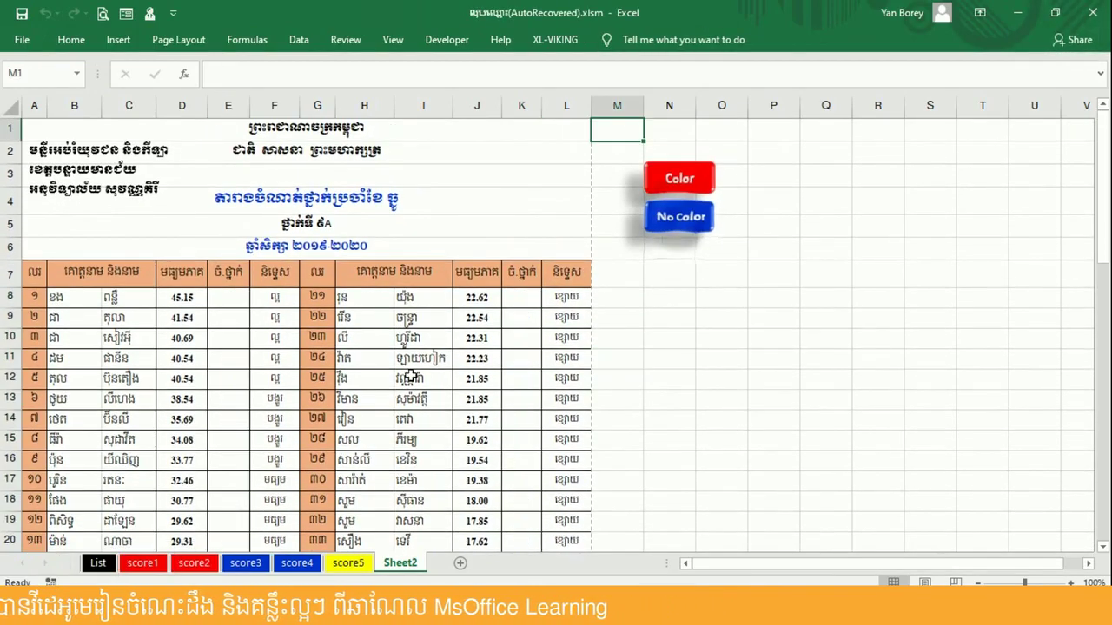
left_click(220, 306)
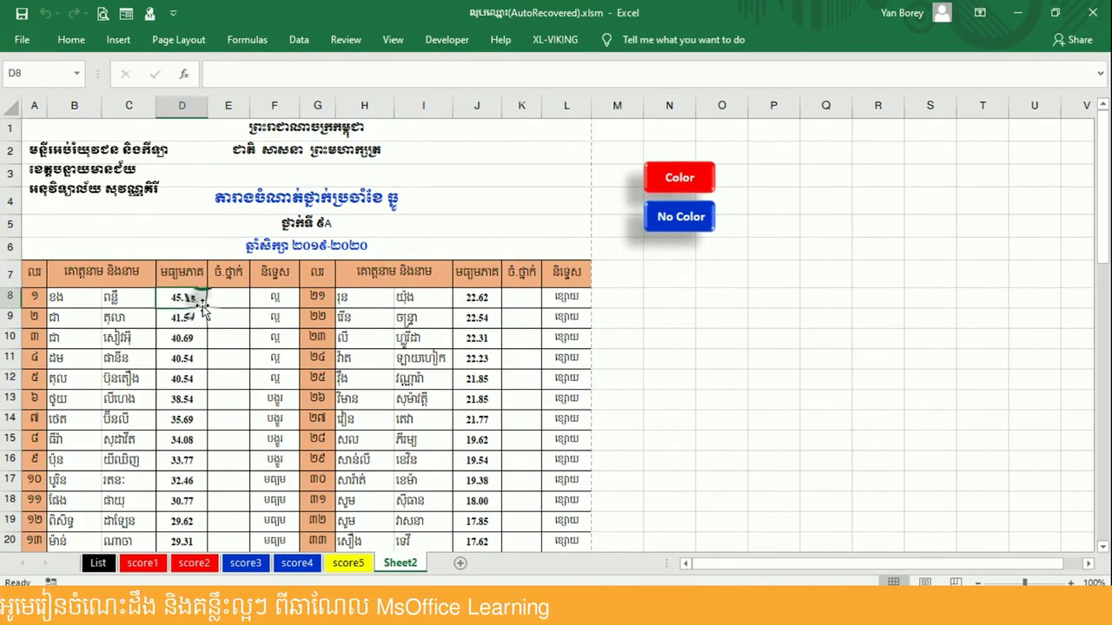
scroll(223, 295, "down", 5)
double_click(223, 290)
left_click(560, 350)
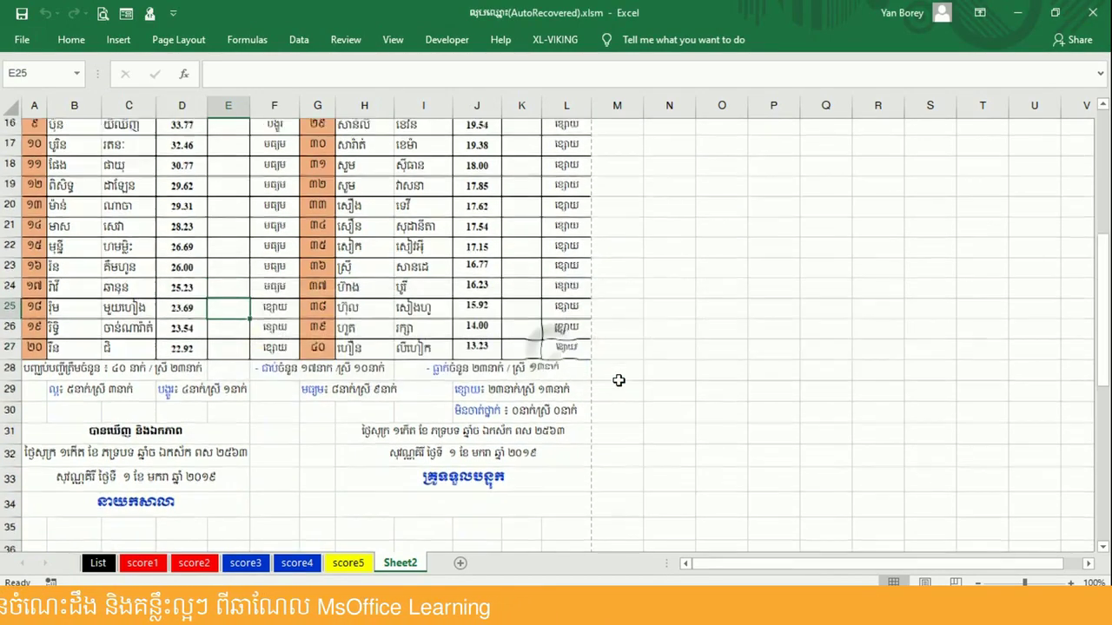
scroll(616, 377, "up", 5)
Step: Run Color then No Color, and test selecting N8, C8:E9 and C8:E16 on the locked sheet
left_click(665, 174)
left_click(687, 212)
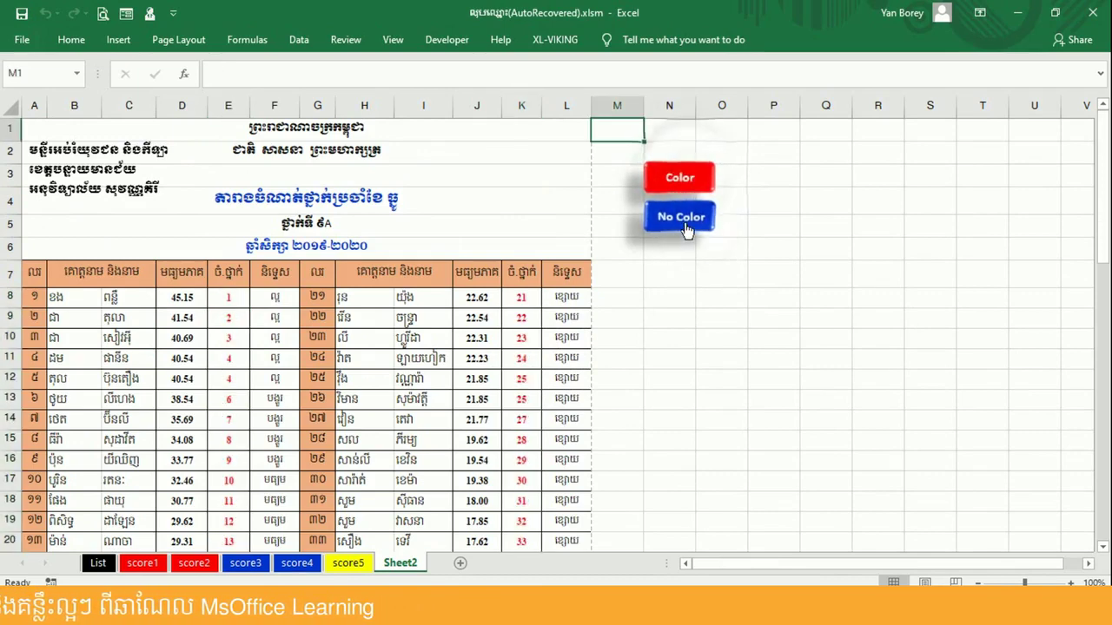
left_click(669, 300)
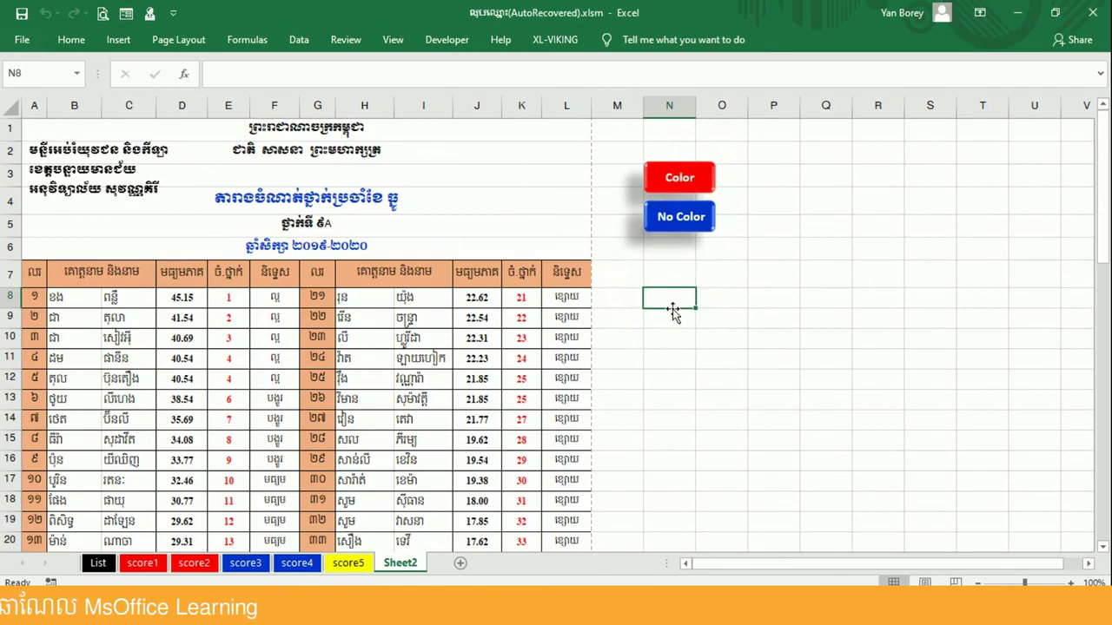
left_click_drag(139, 300, 227, 318)
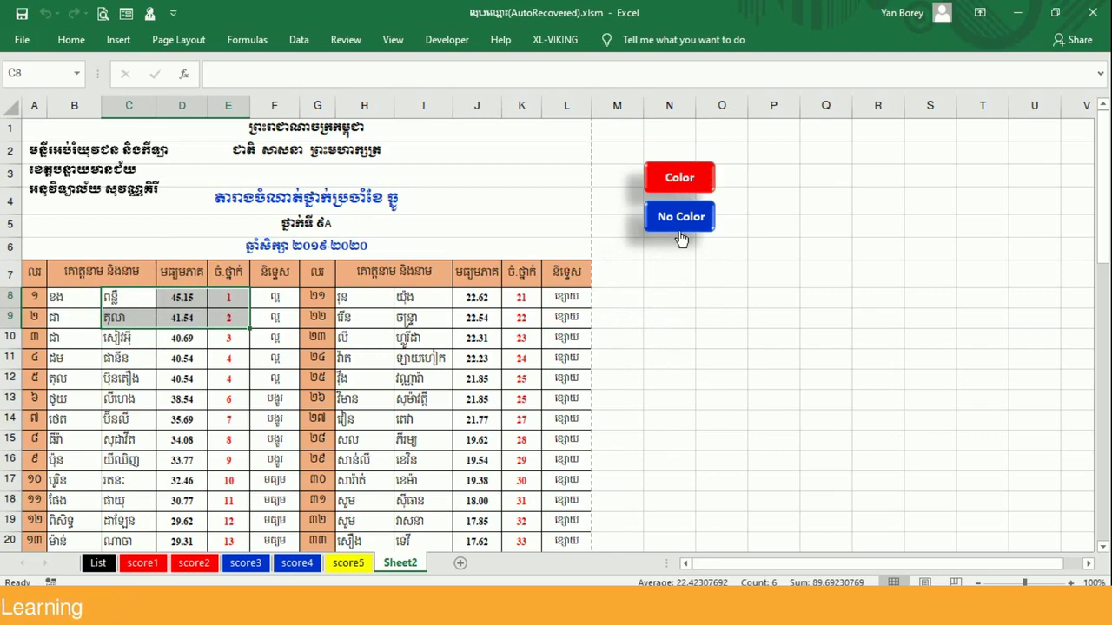
left_click(667, 273)
mouse_move(136, 300)
left_mouse_down()
mouse_move(239, 353)
mouse_move(222, 459)
left_mouse_up()
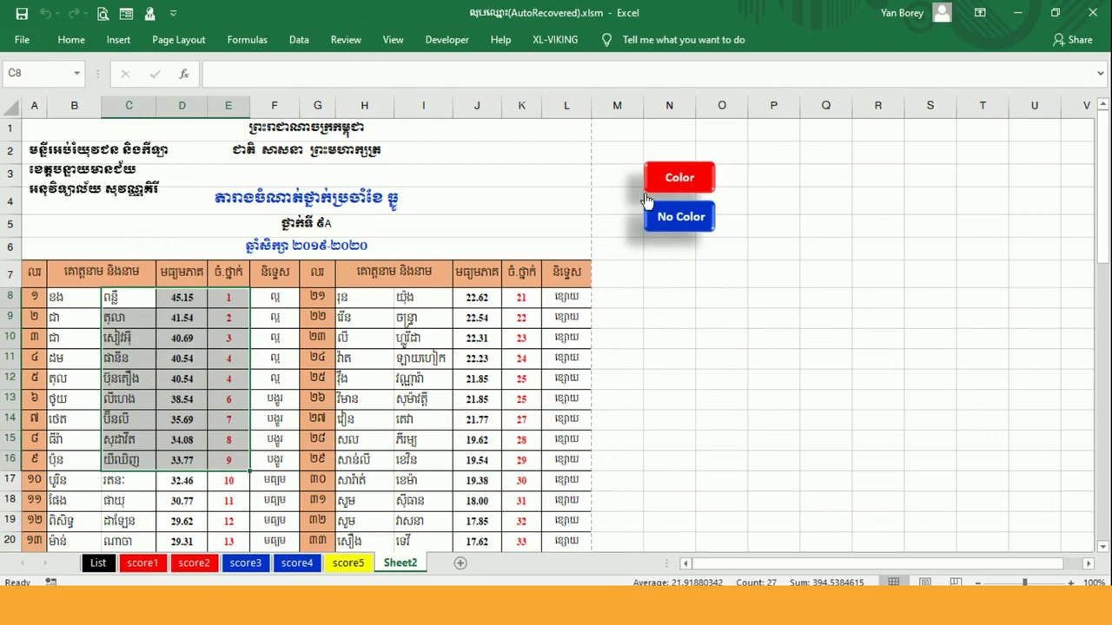
left_click(668, 296)
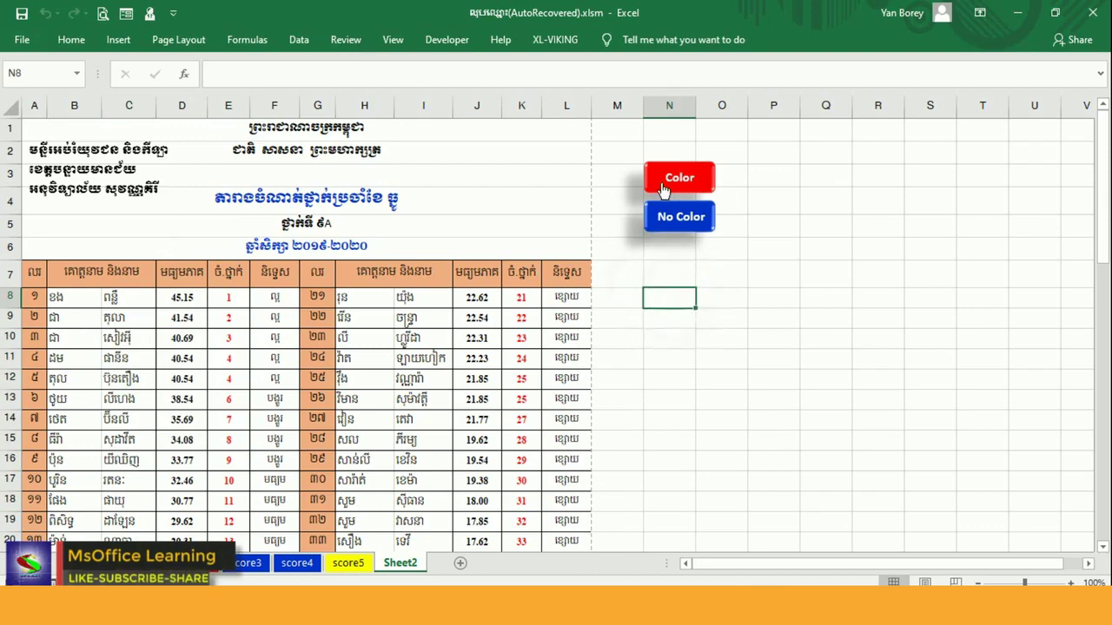
Step: Run Color to show red ranks, then check which edits are allowed on selected D7:E14
left_click(673, 225)
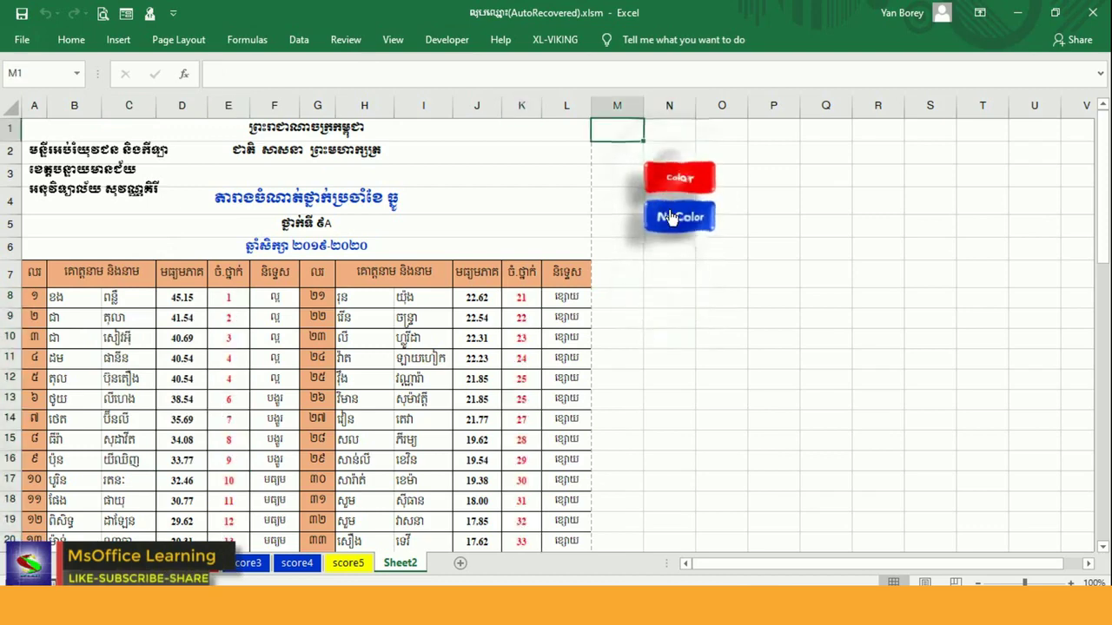
left_click_drag(182, 272, 219, 419)
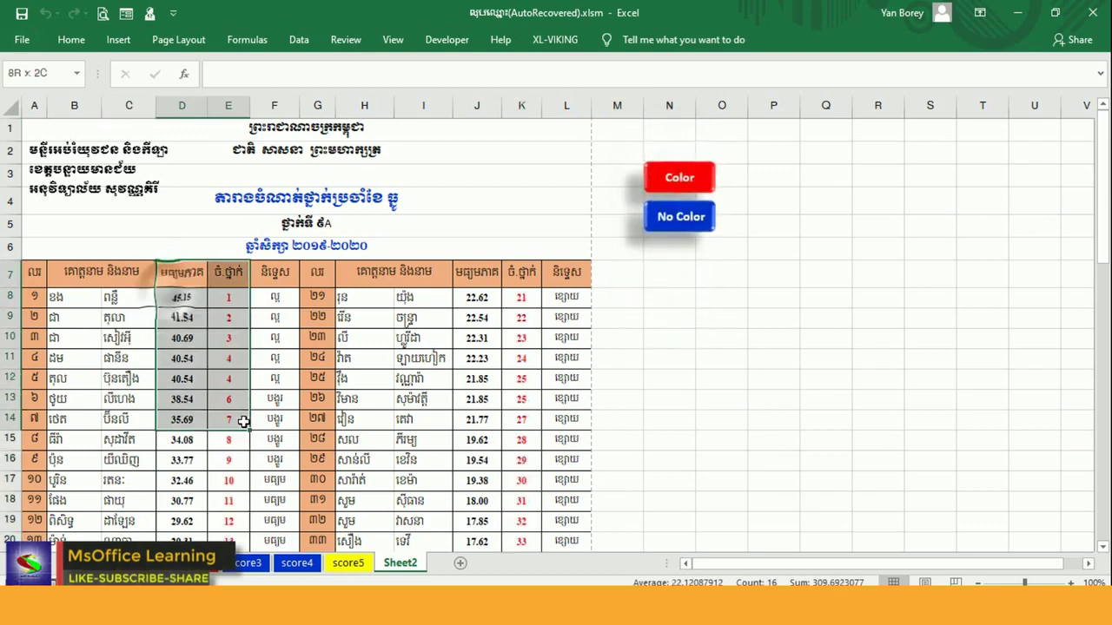
right_click(222, 408)
left_click(71, 39)
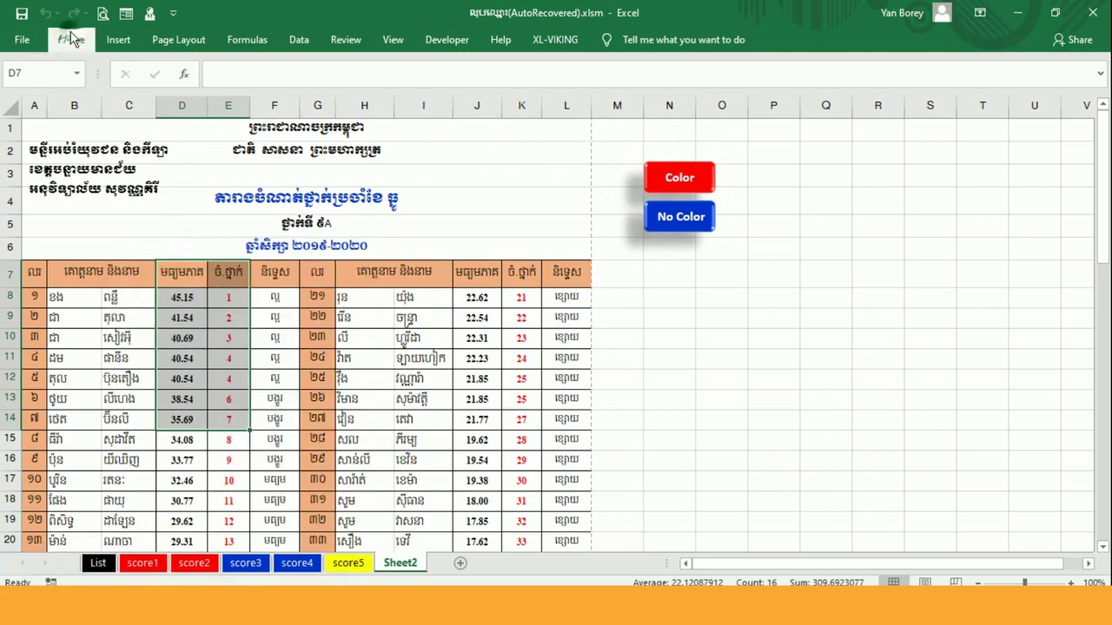
left_click(717, 311)
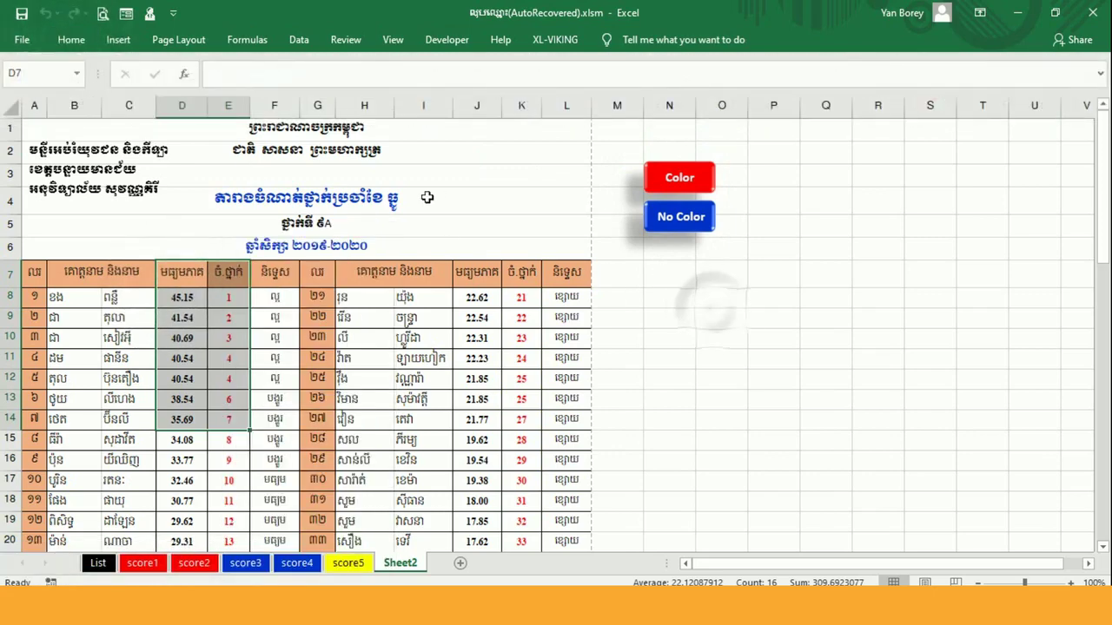